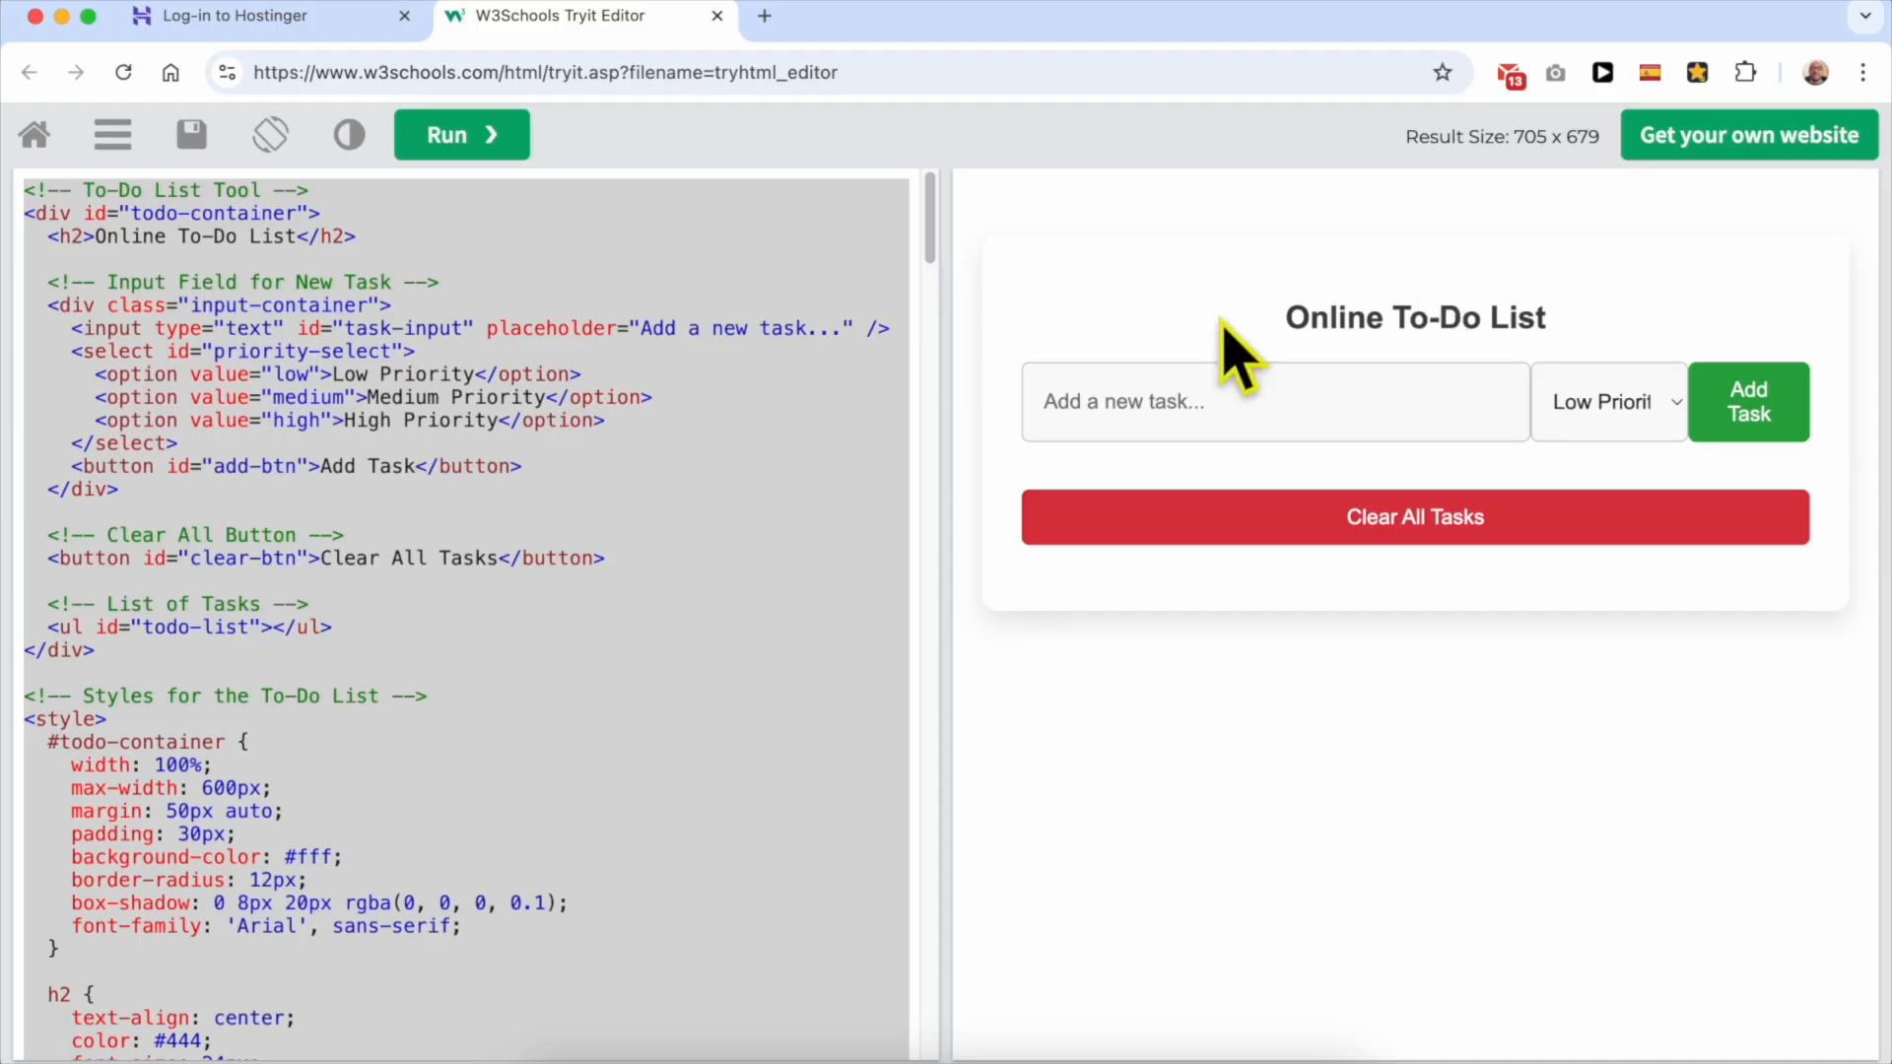
Step: Add the task "buy 1 kg orange" with medium priority to the to-do list
click(1149, 414)
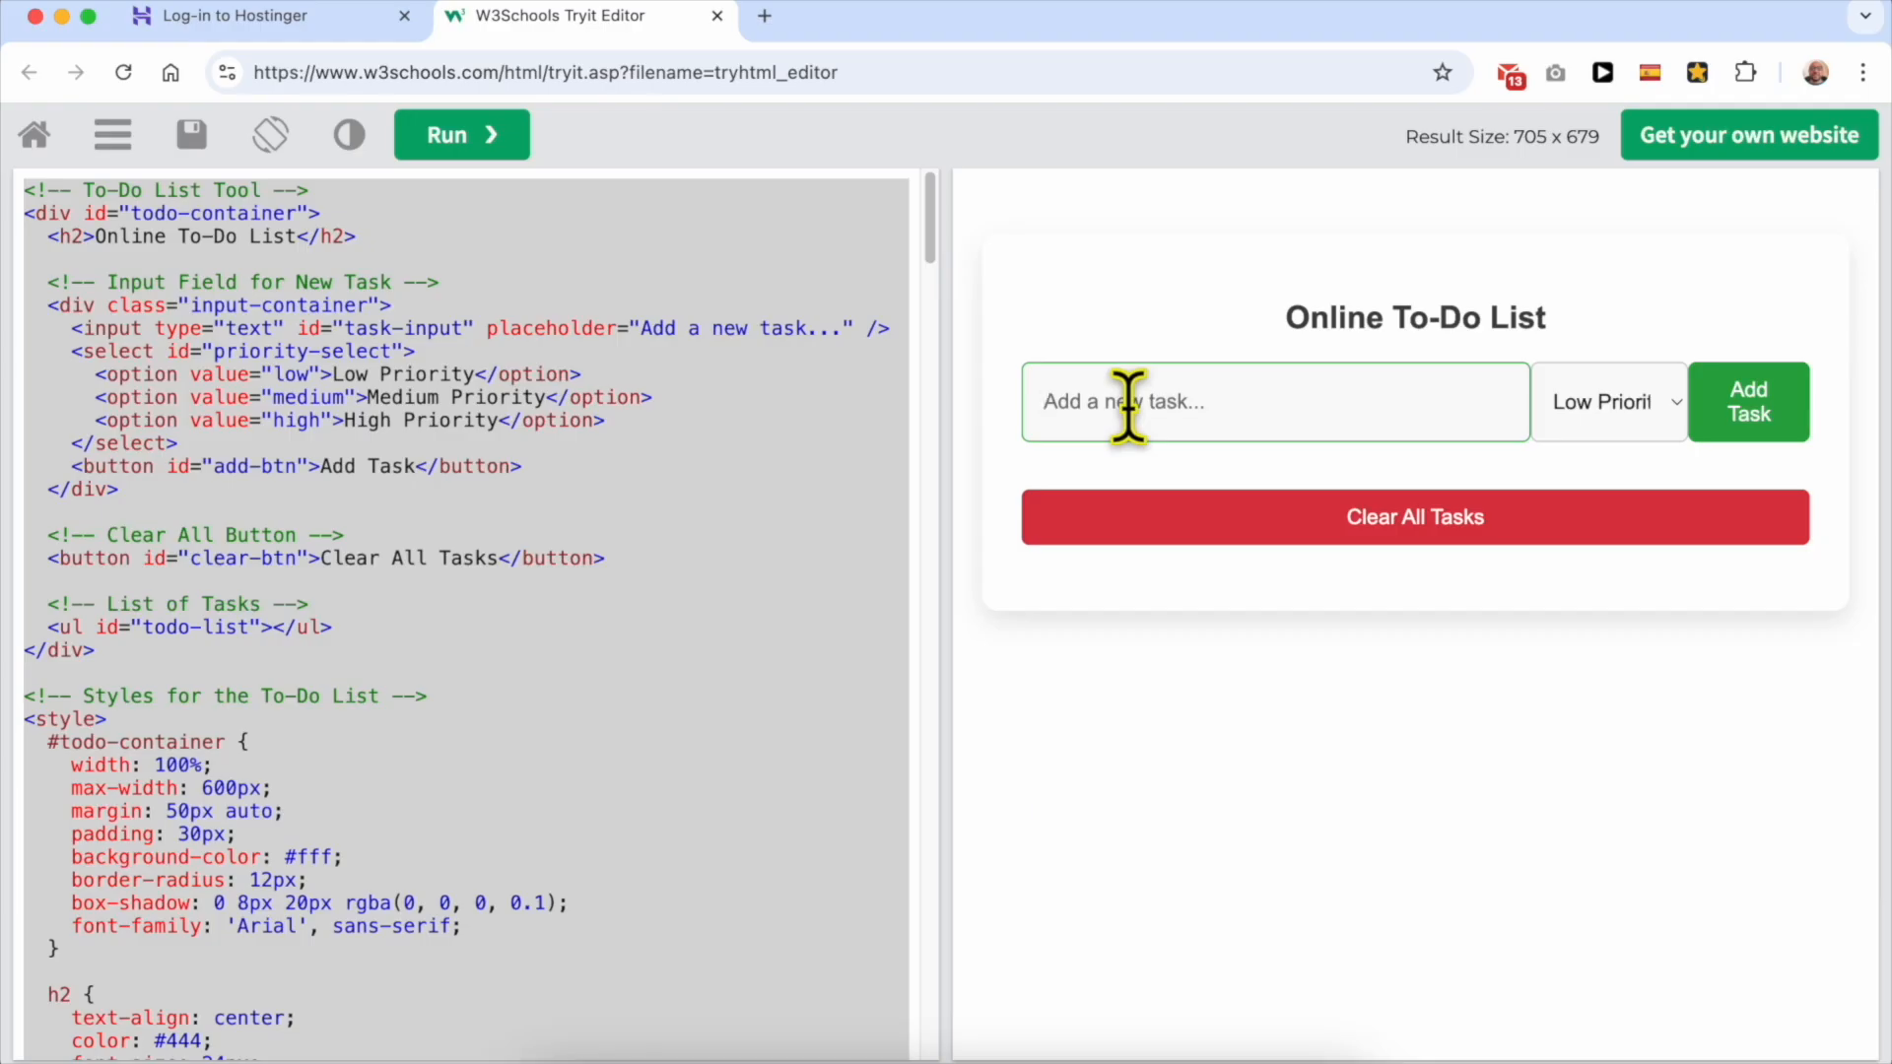
text(buy 1 kg orange)
click(1616, 414)
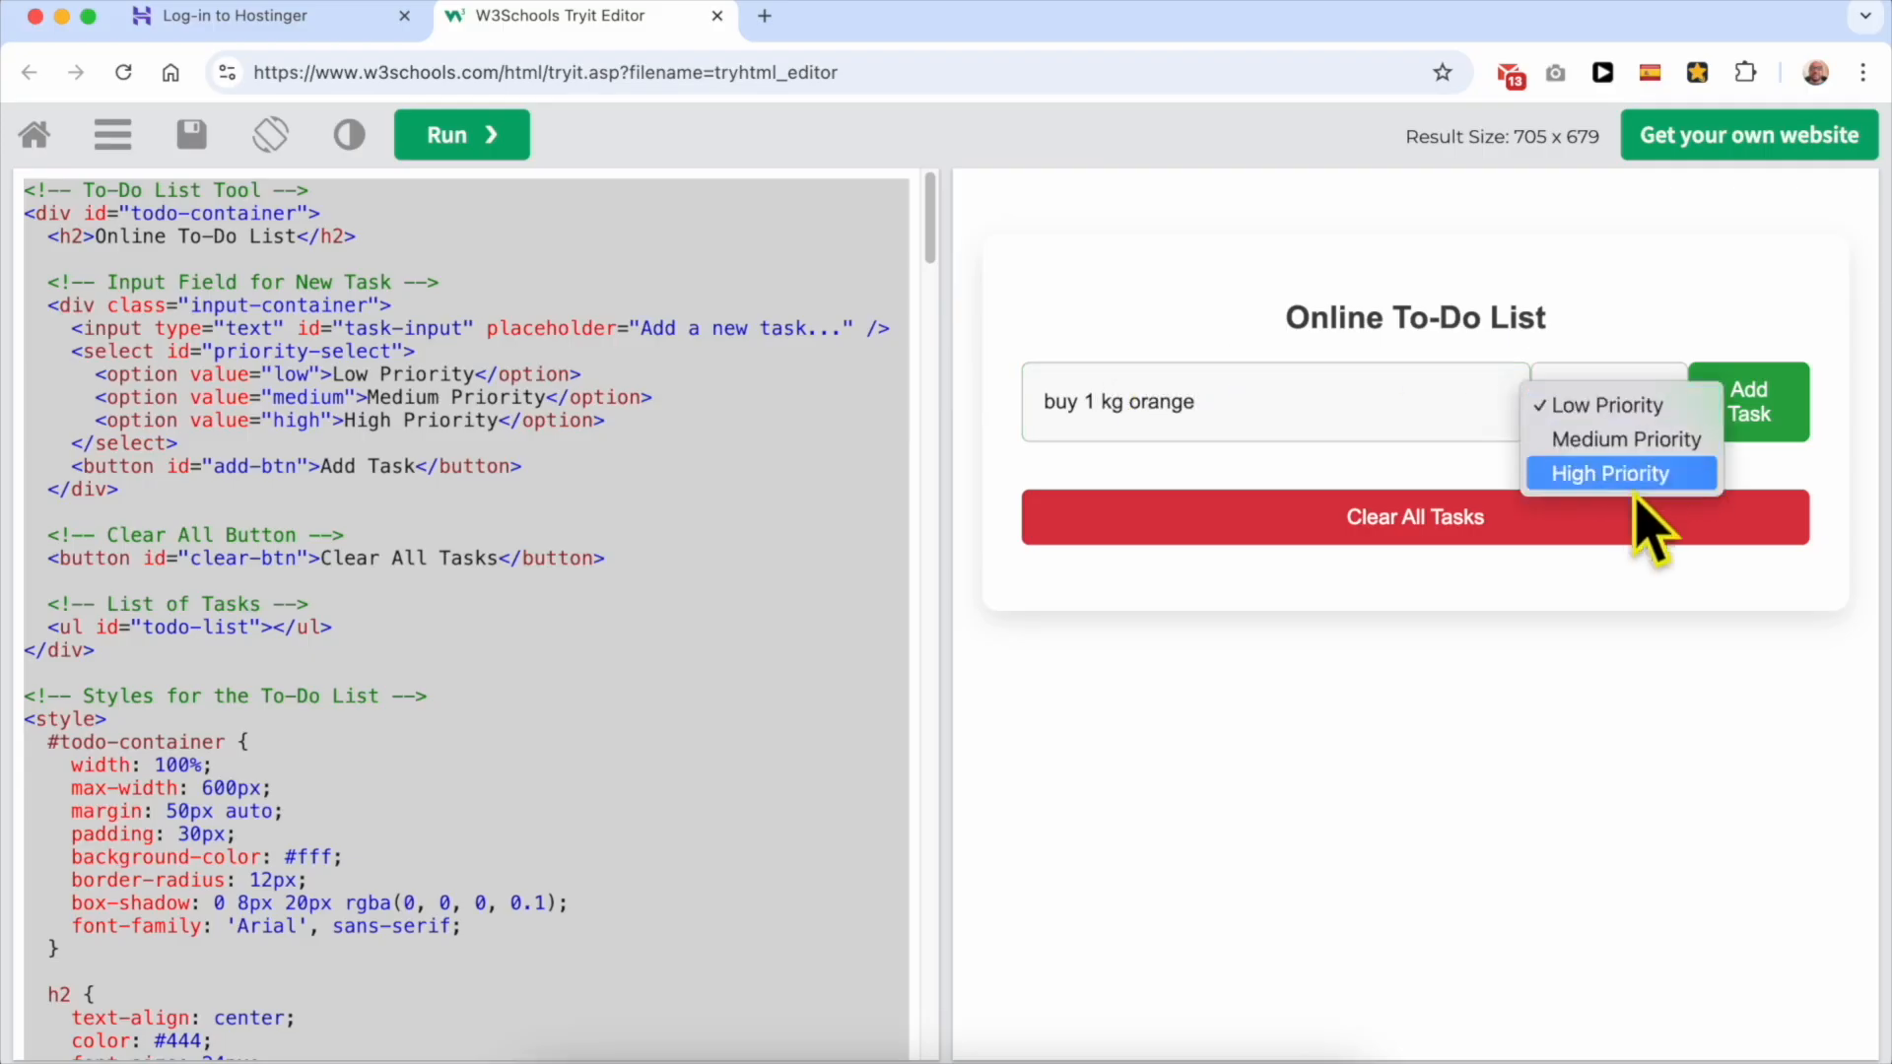
click(1665, 440)
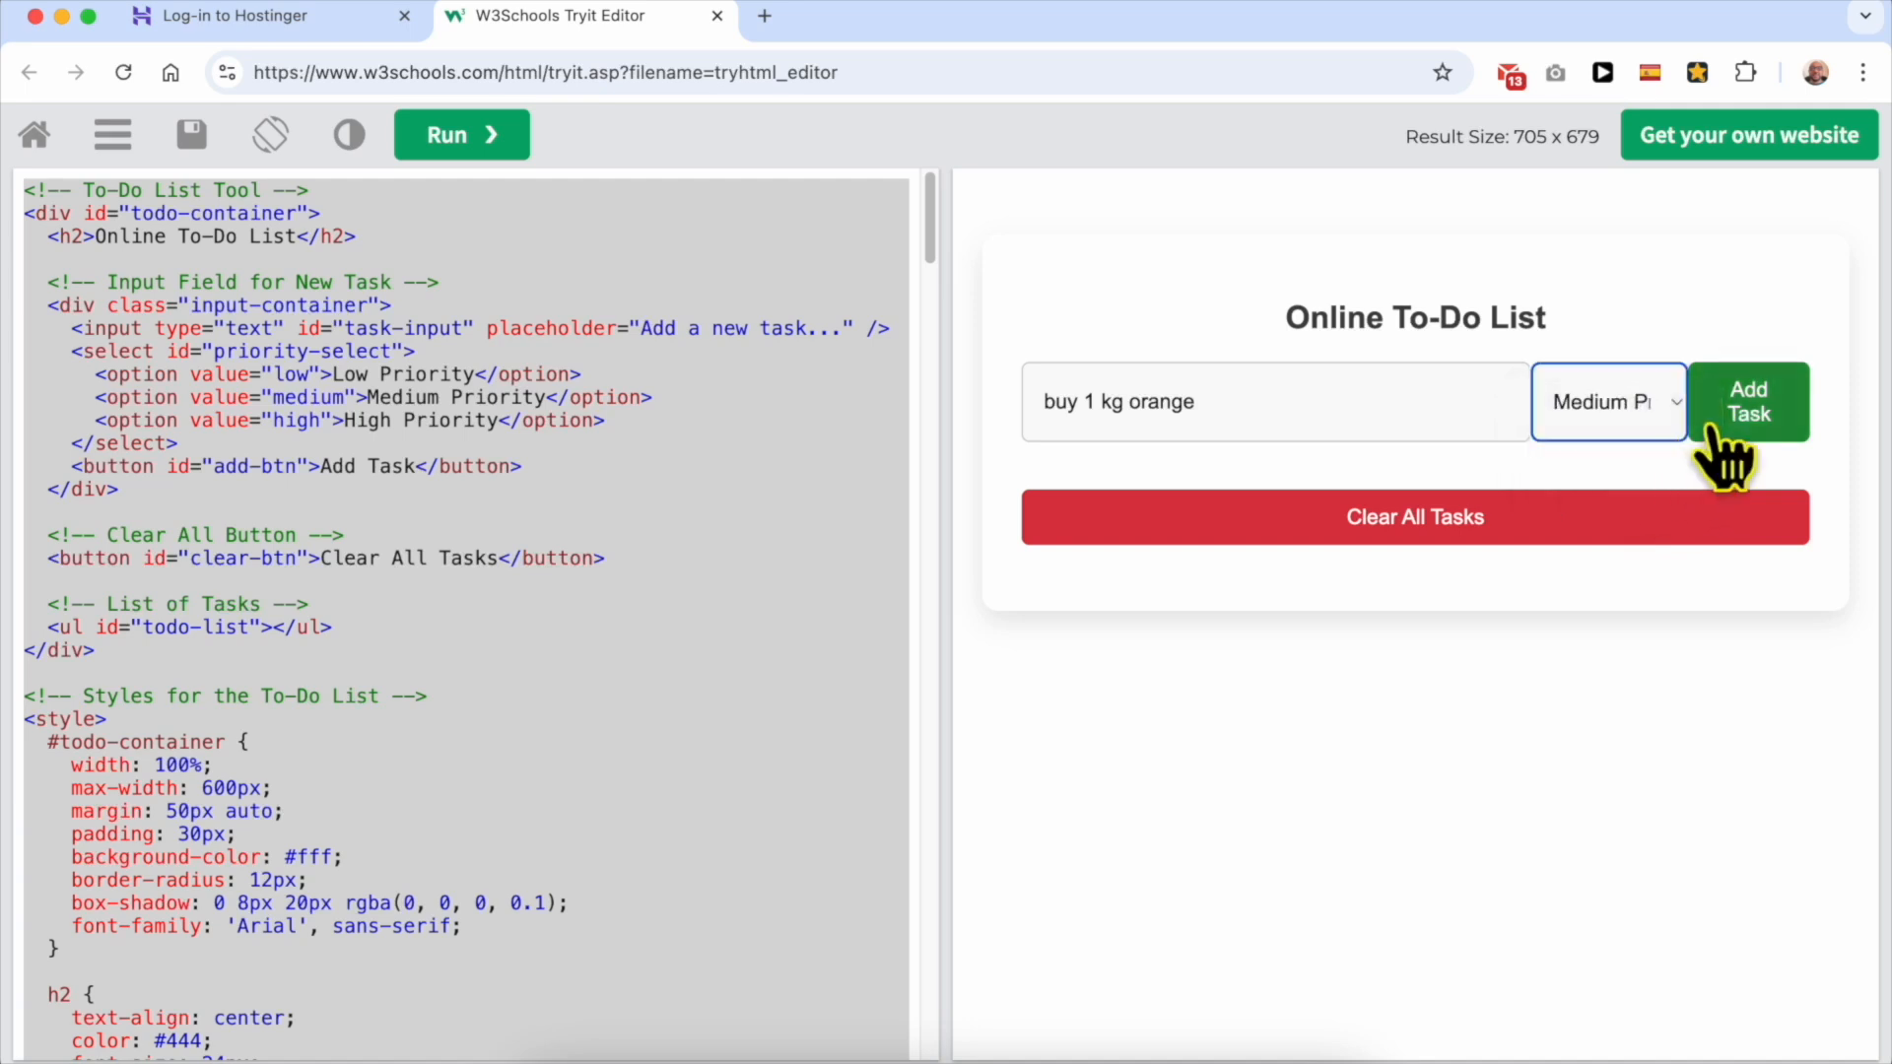
click(1741, 414)
Step: Add the task "go to the dentist" with high priority to the to-do list
click(1253, 412)
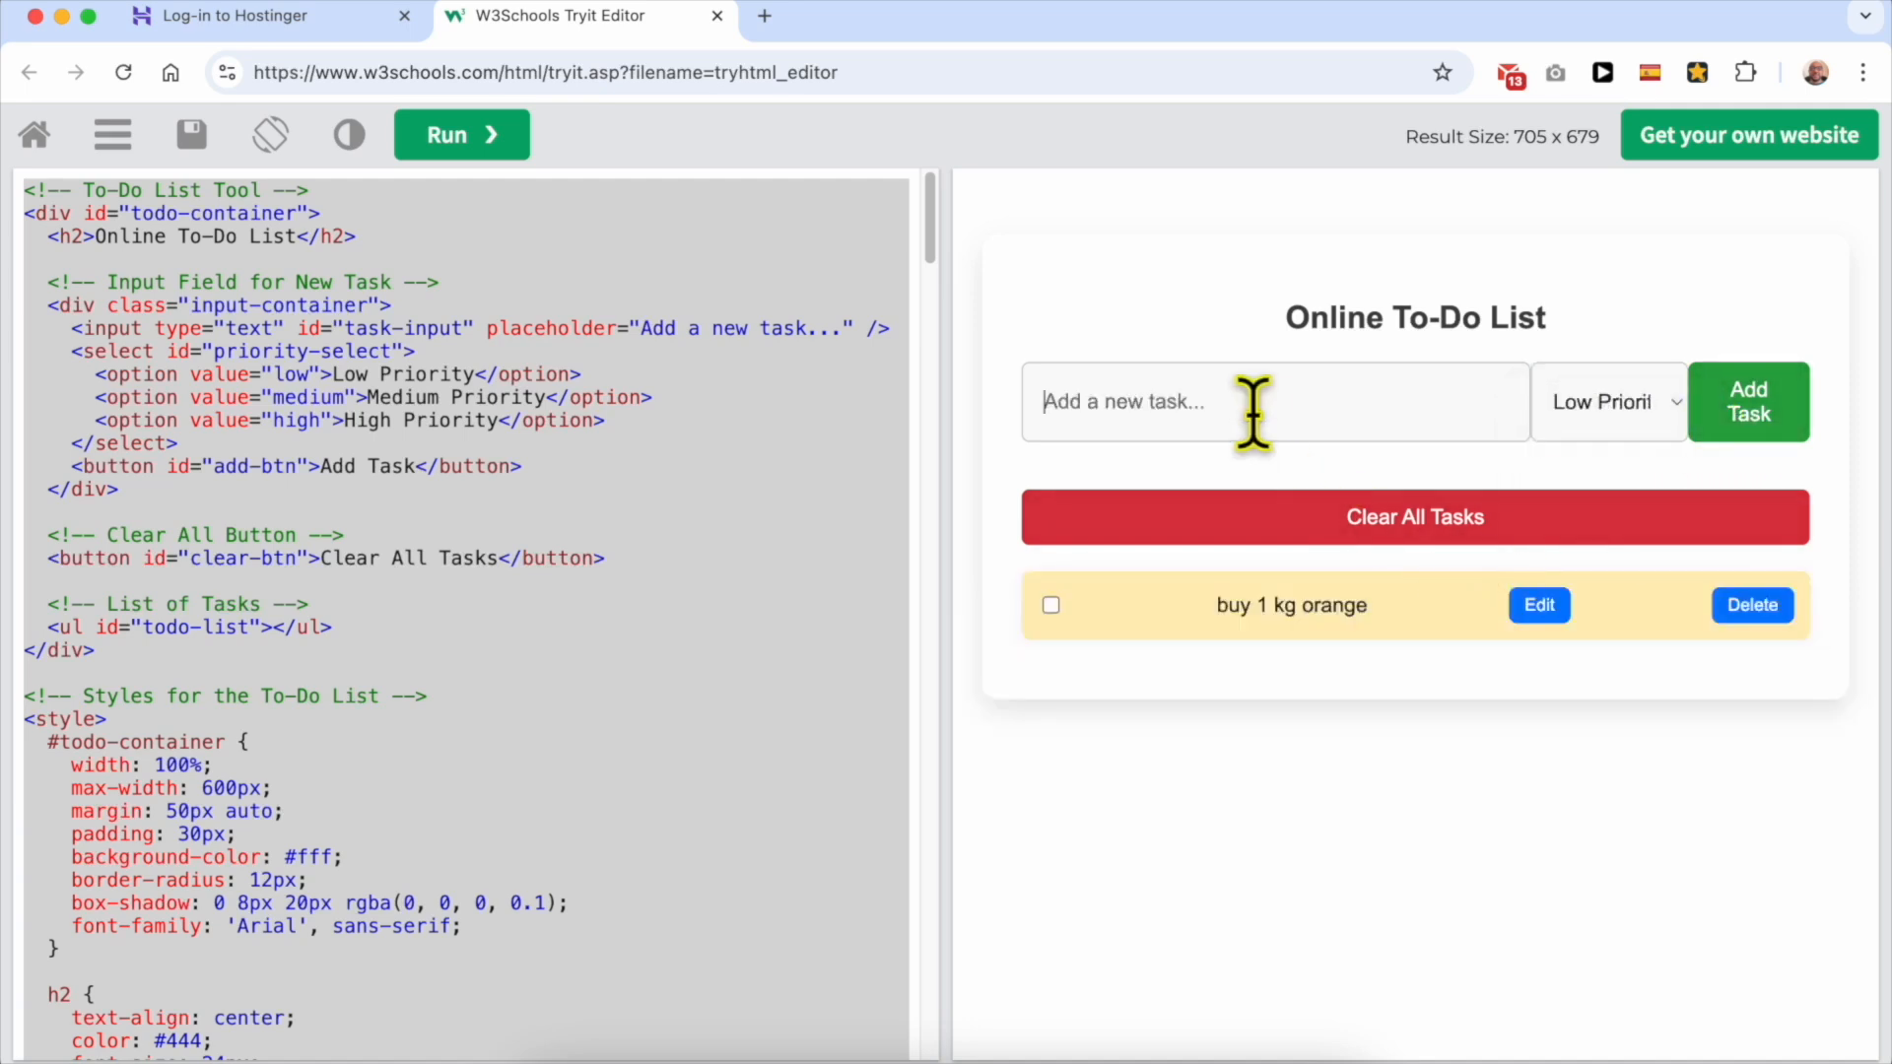
text(buy)
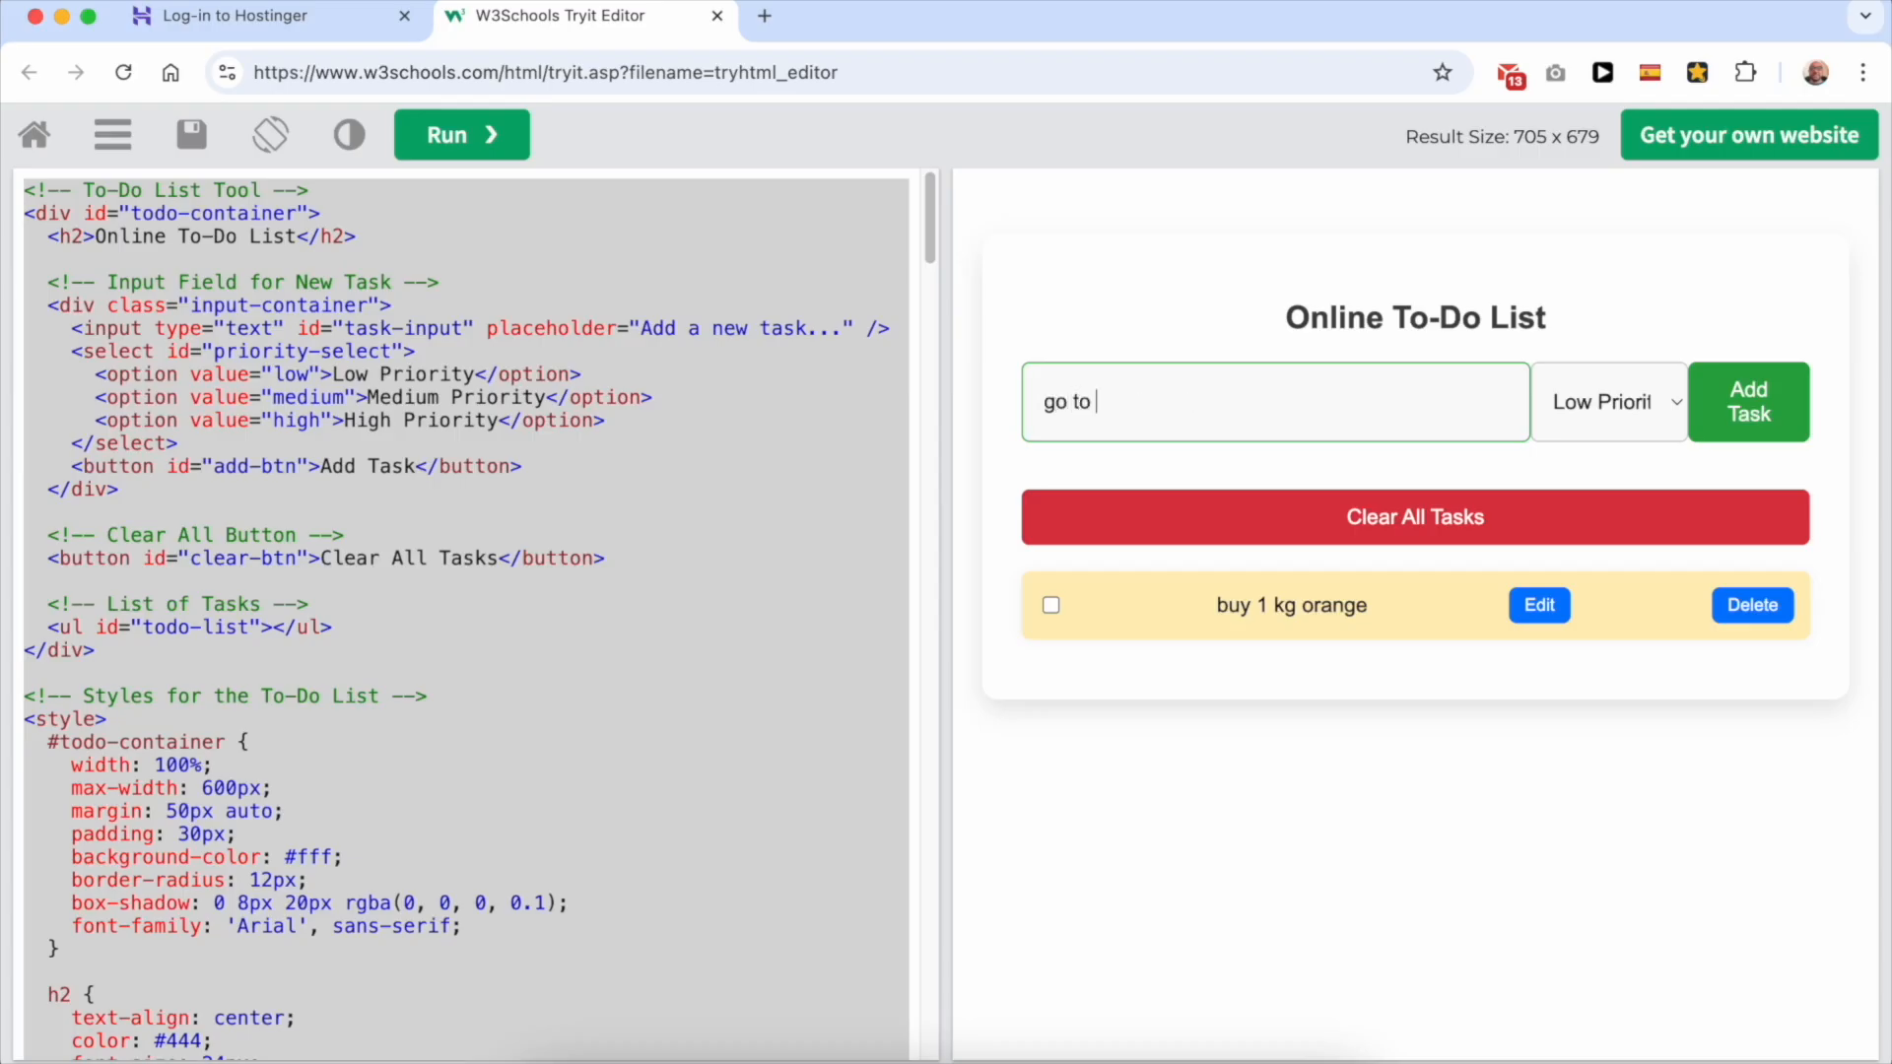
click(1669, 441)
click(1640, 473)
click(1734, 418)
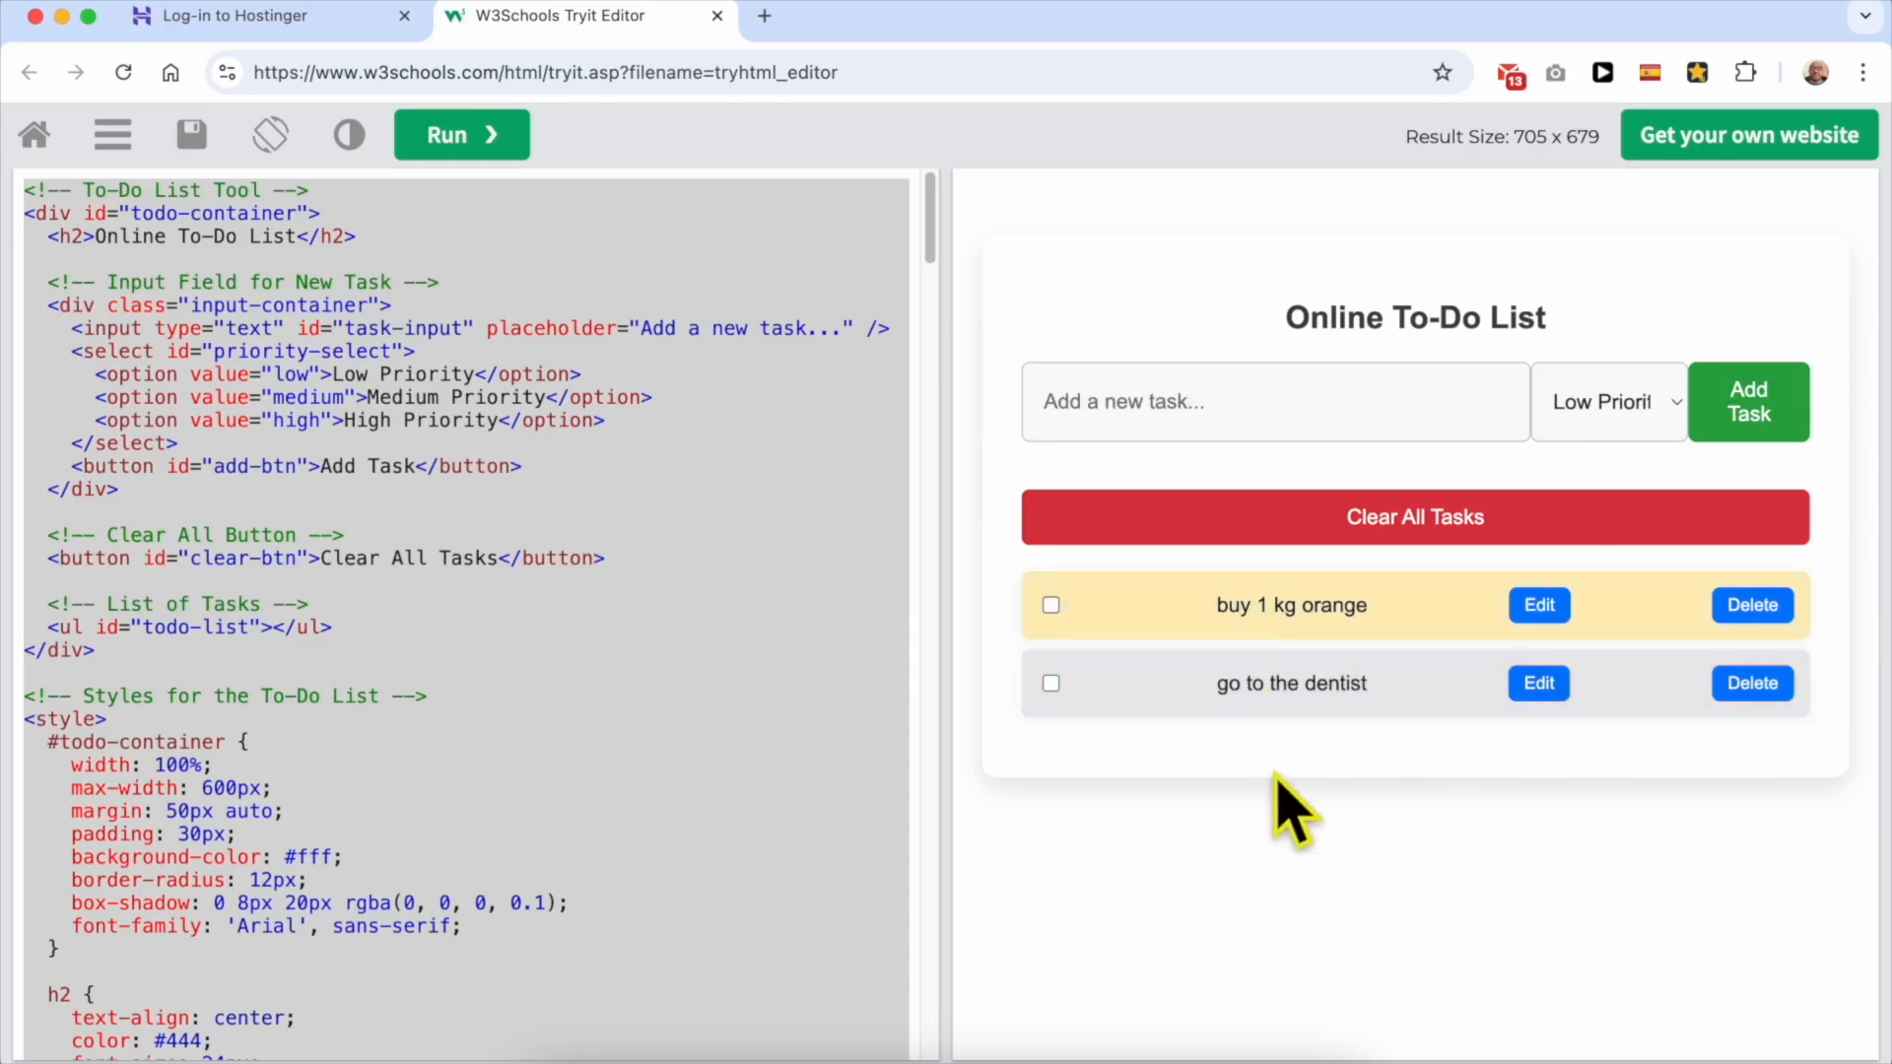
Step: Add the task "cut hair" with low priority to the to-do list
click(1363, 389)
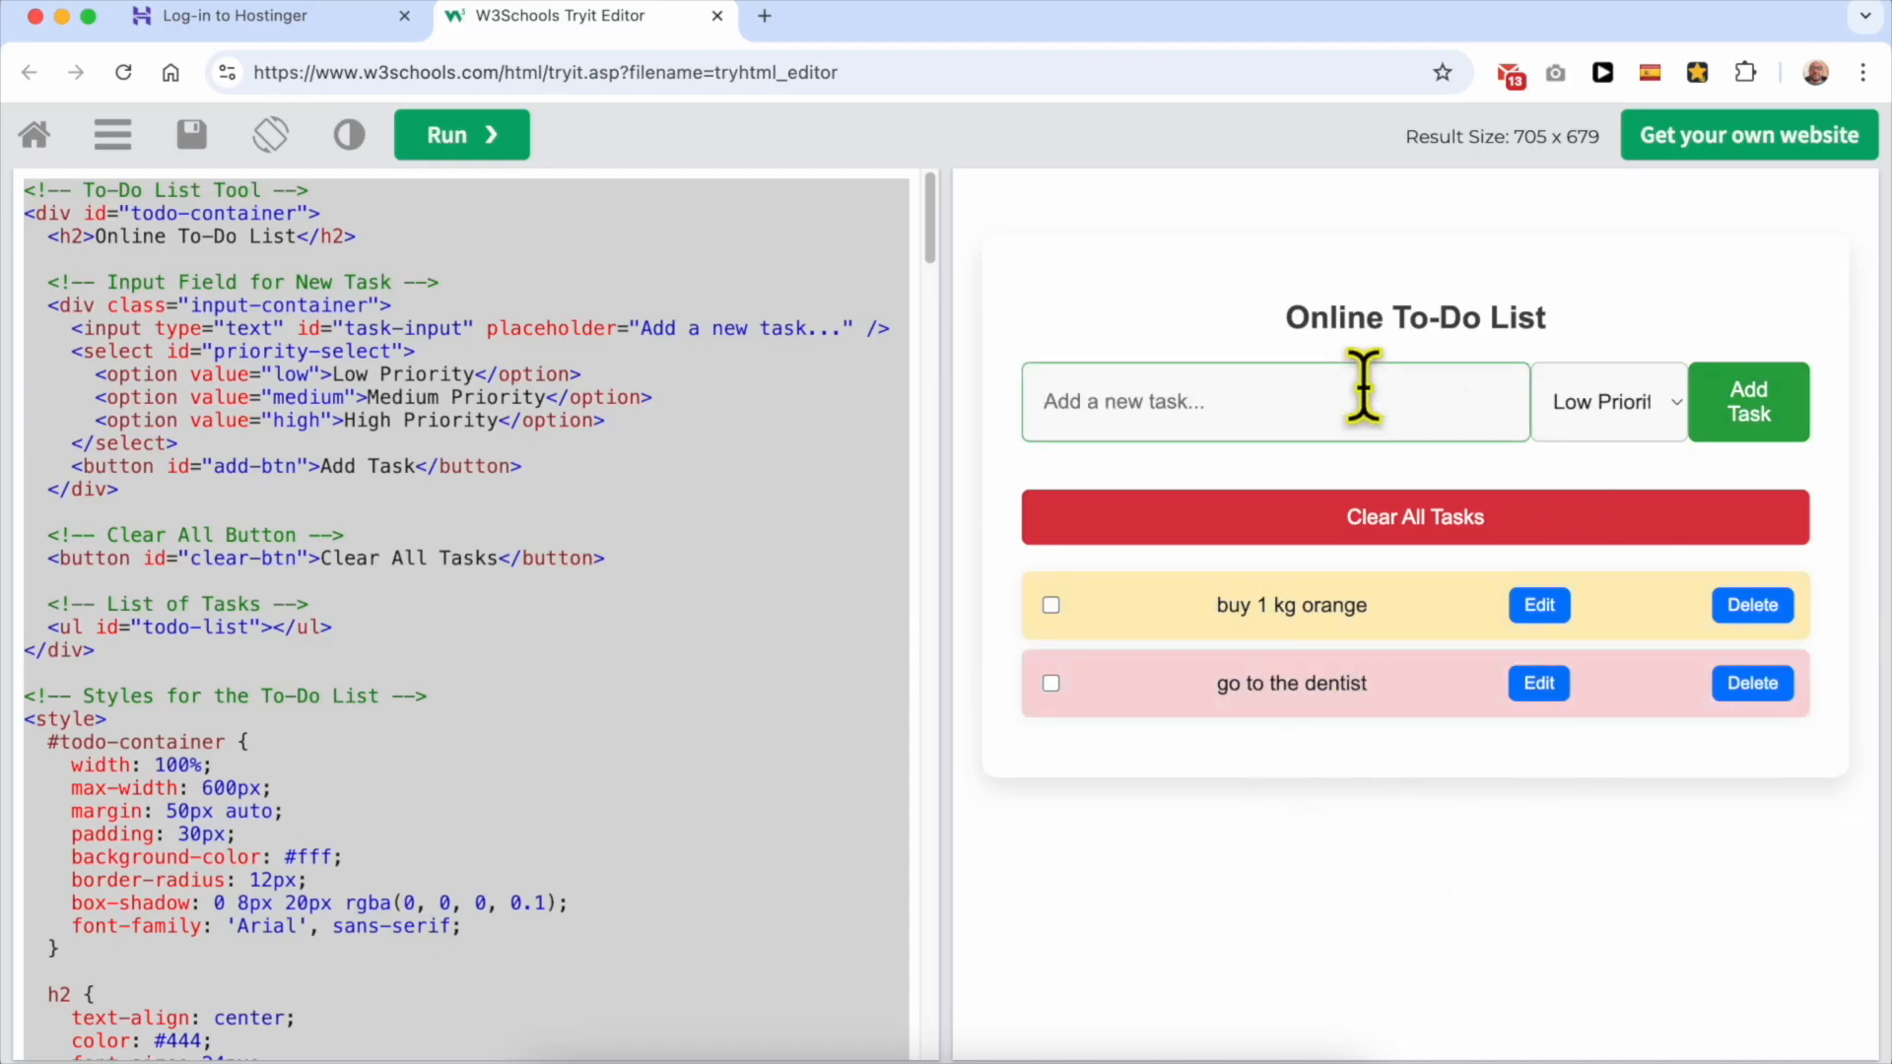
text(cut hair)
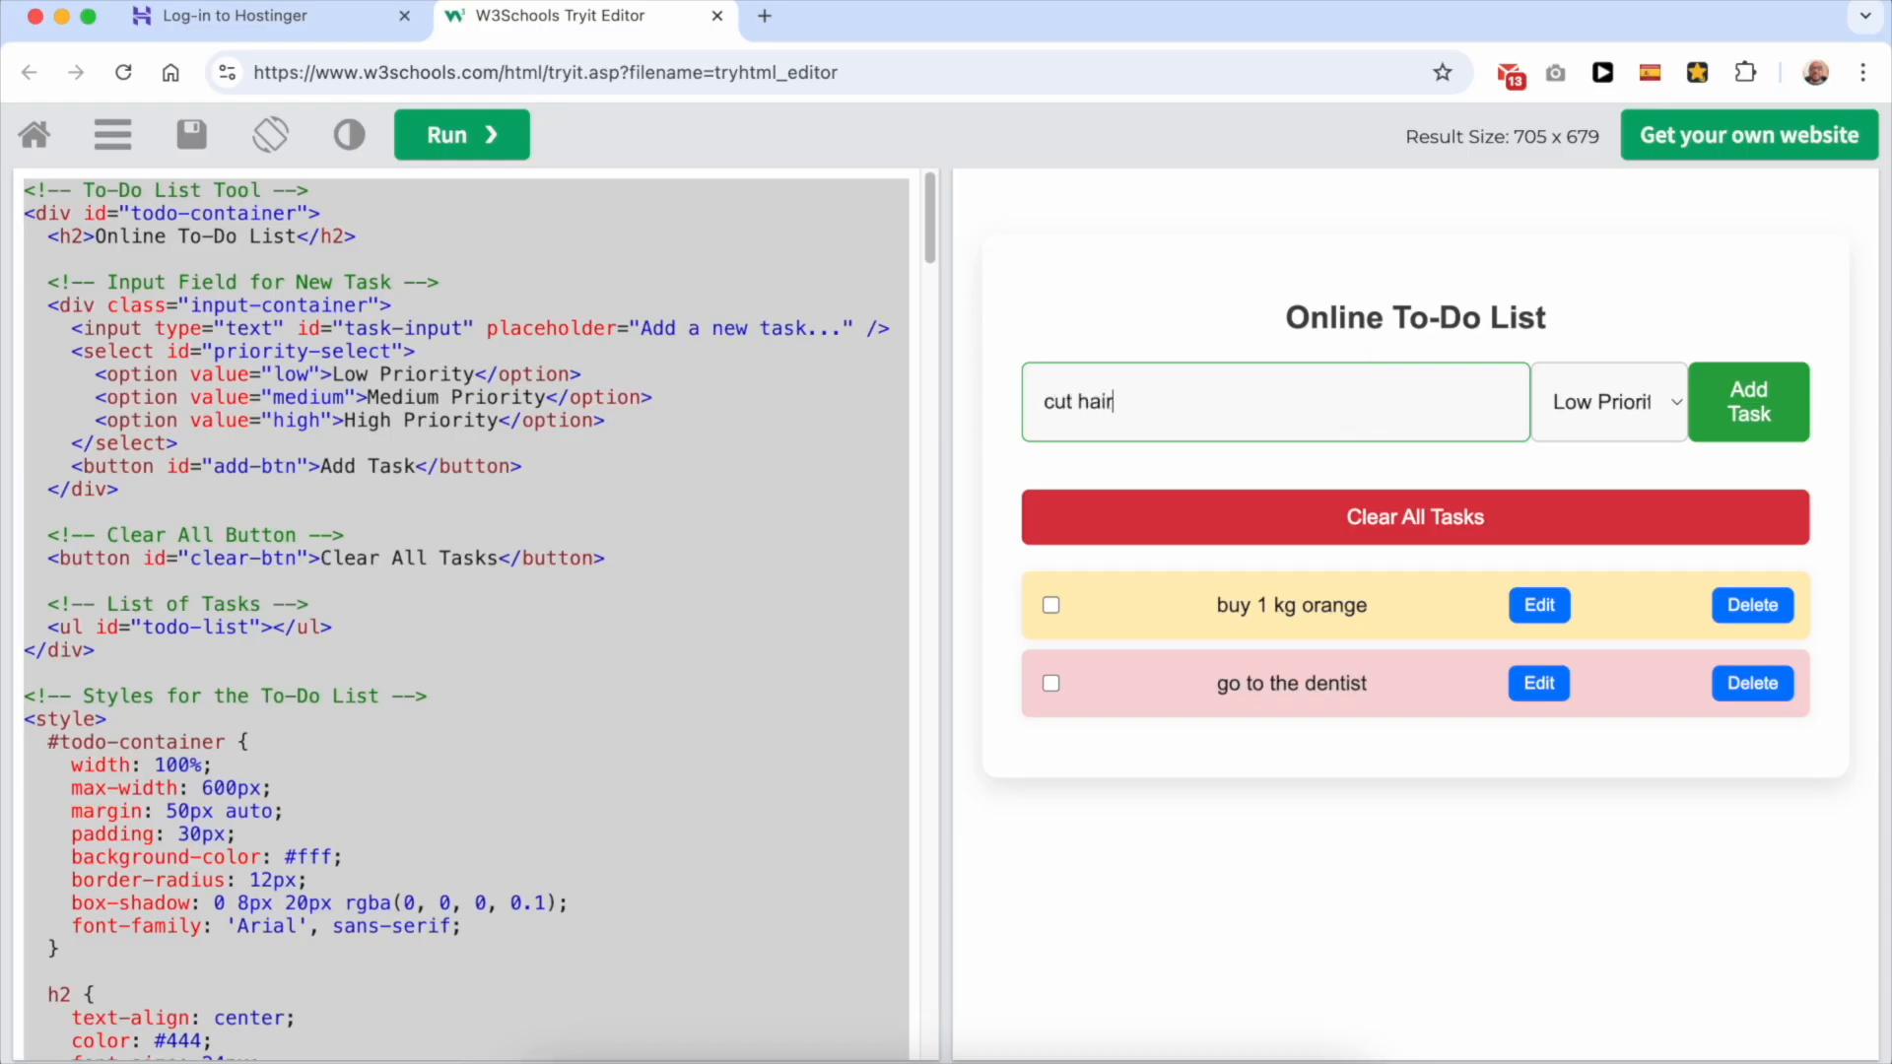
click(1749, 418)
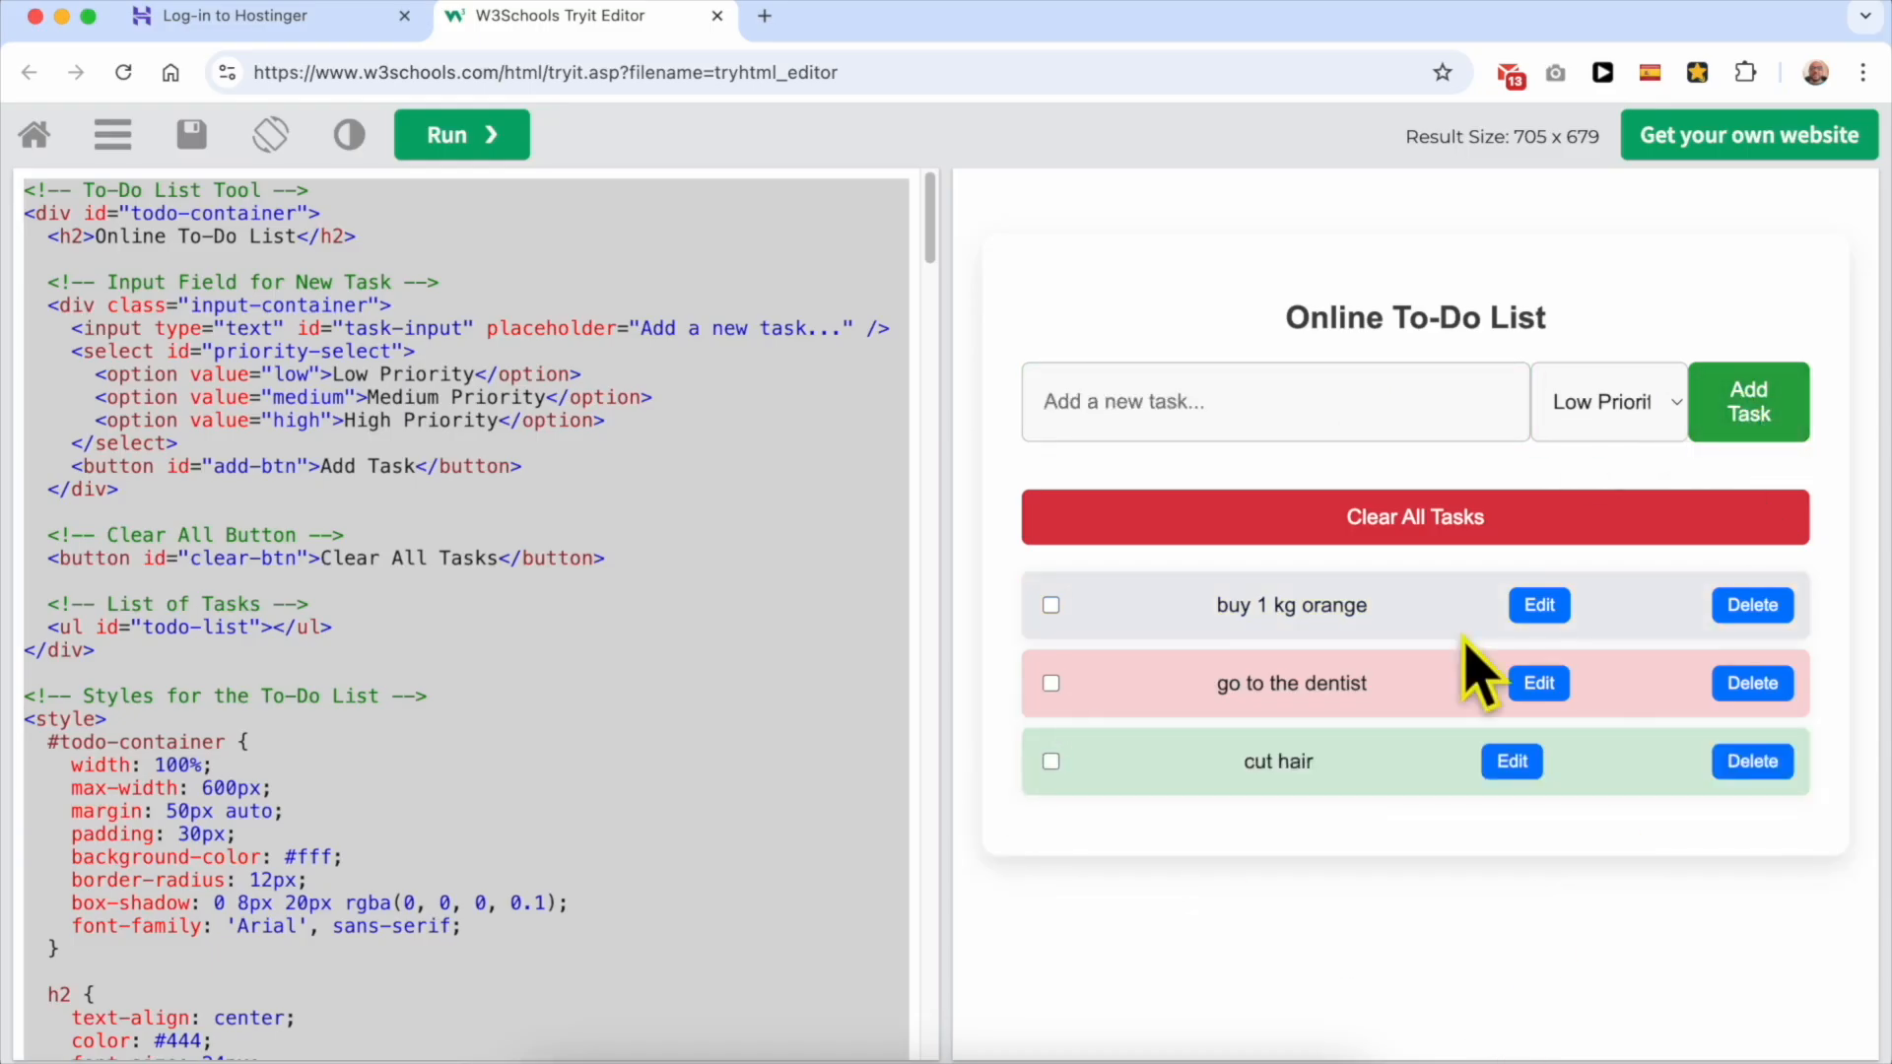
Step: Edit the orange task to read "buy 2 kg orange" and keep its medium priority
click(1539, 605)
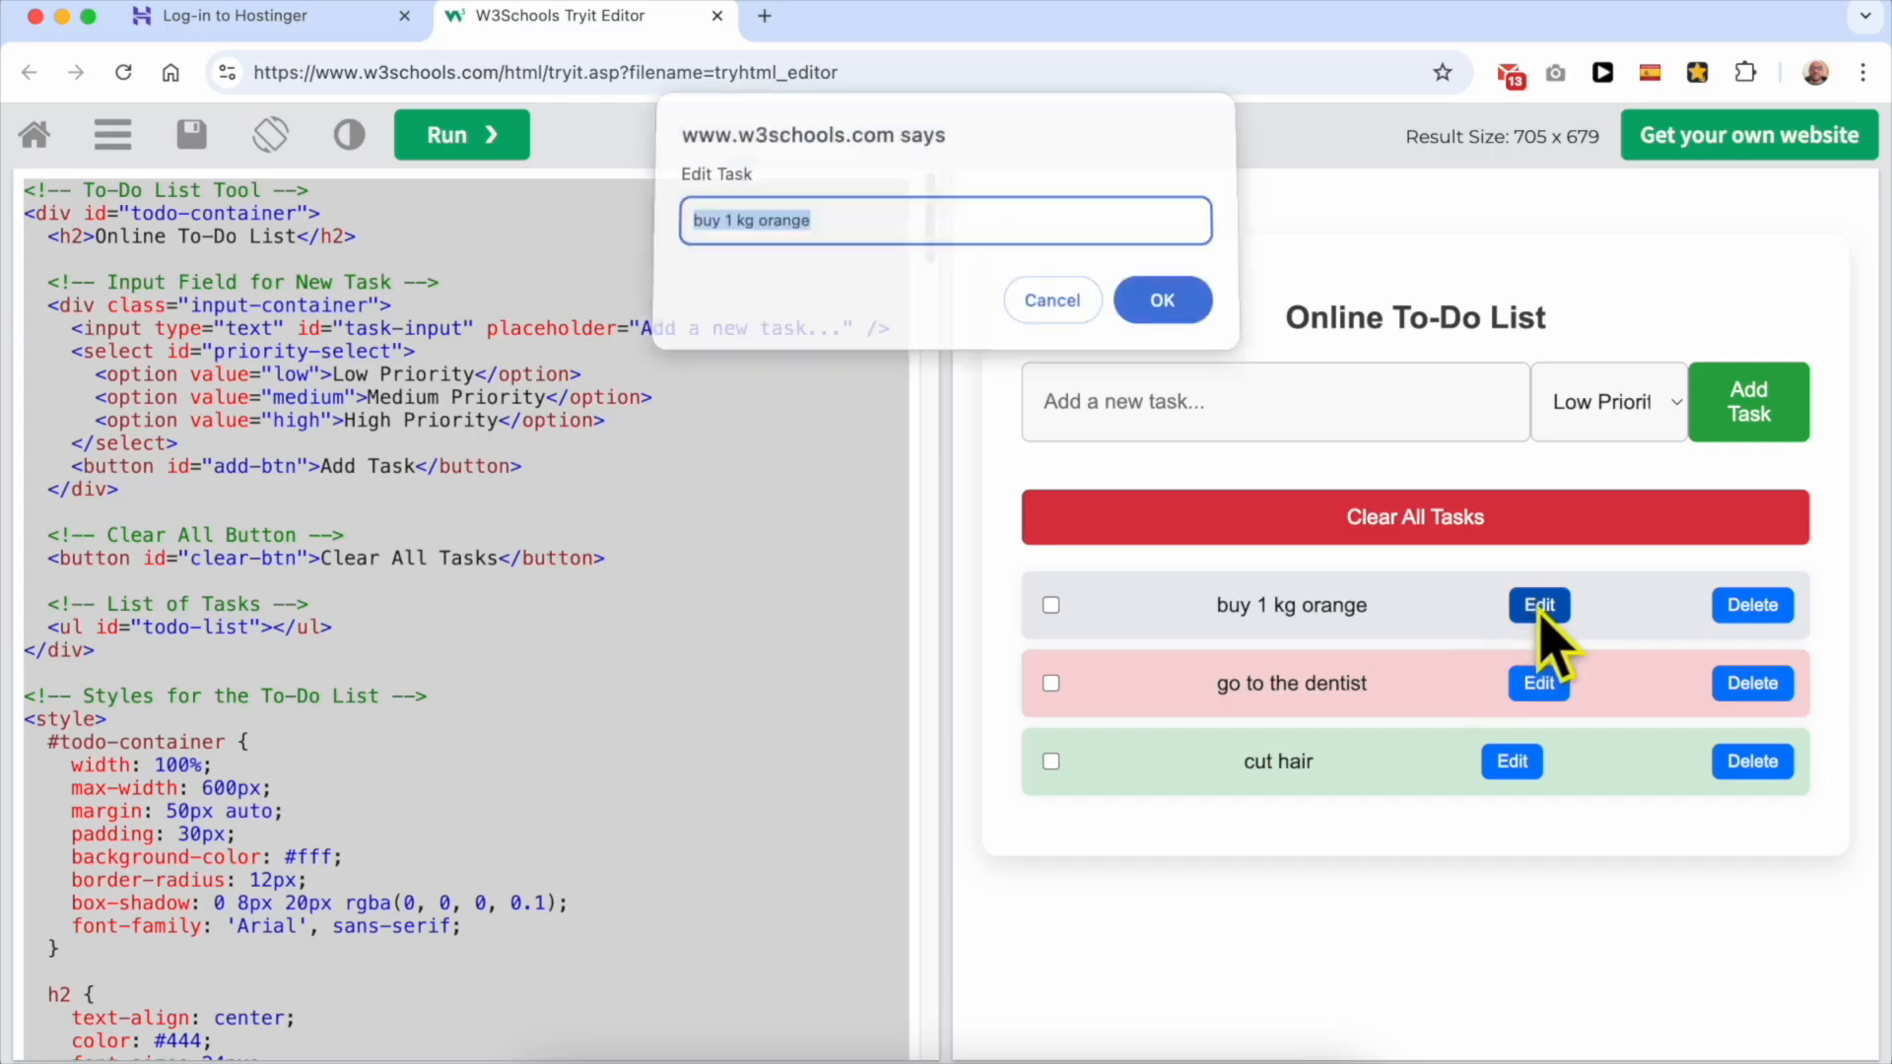
drag(860, 223, 773, 227)
click(725, 219)
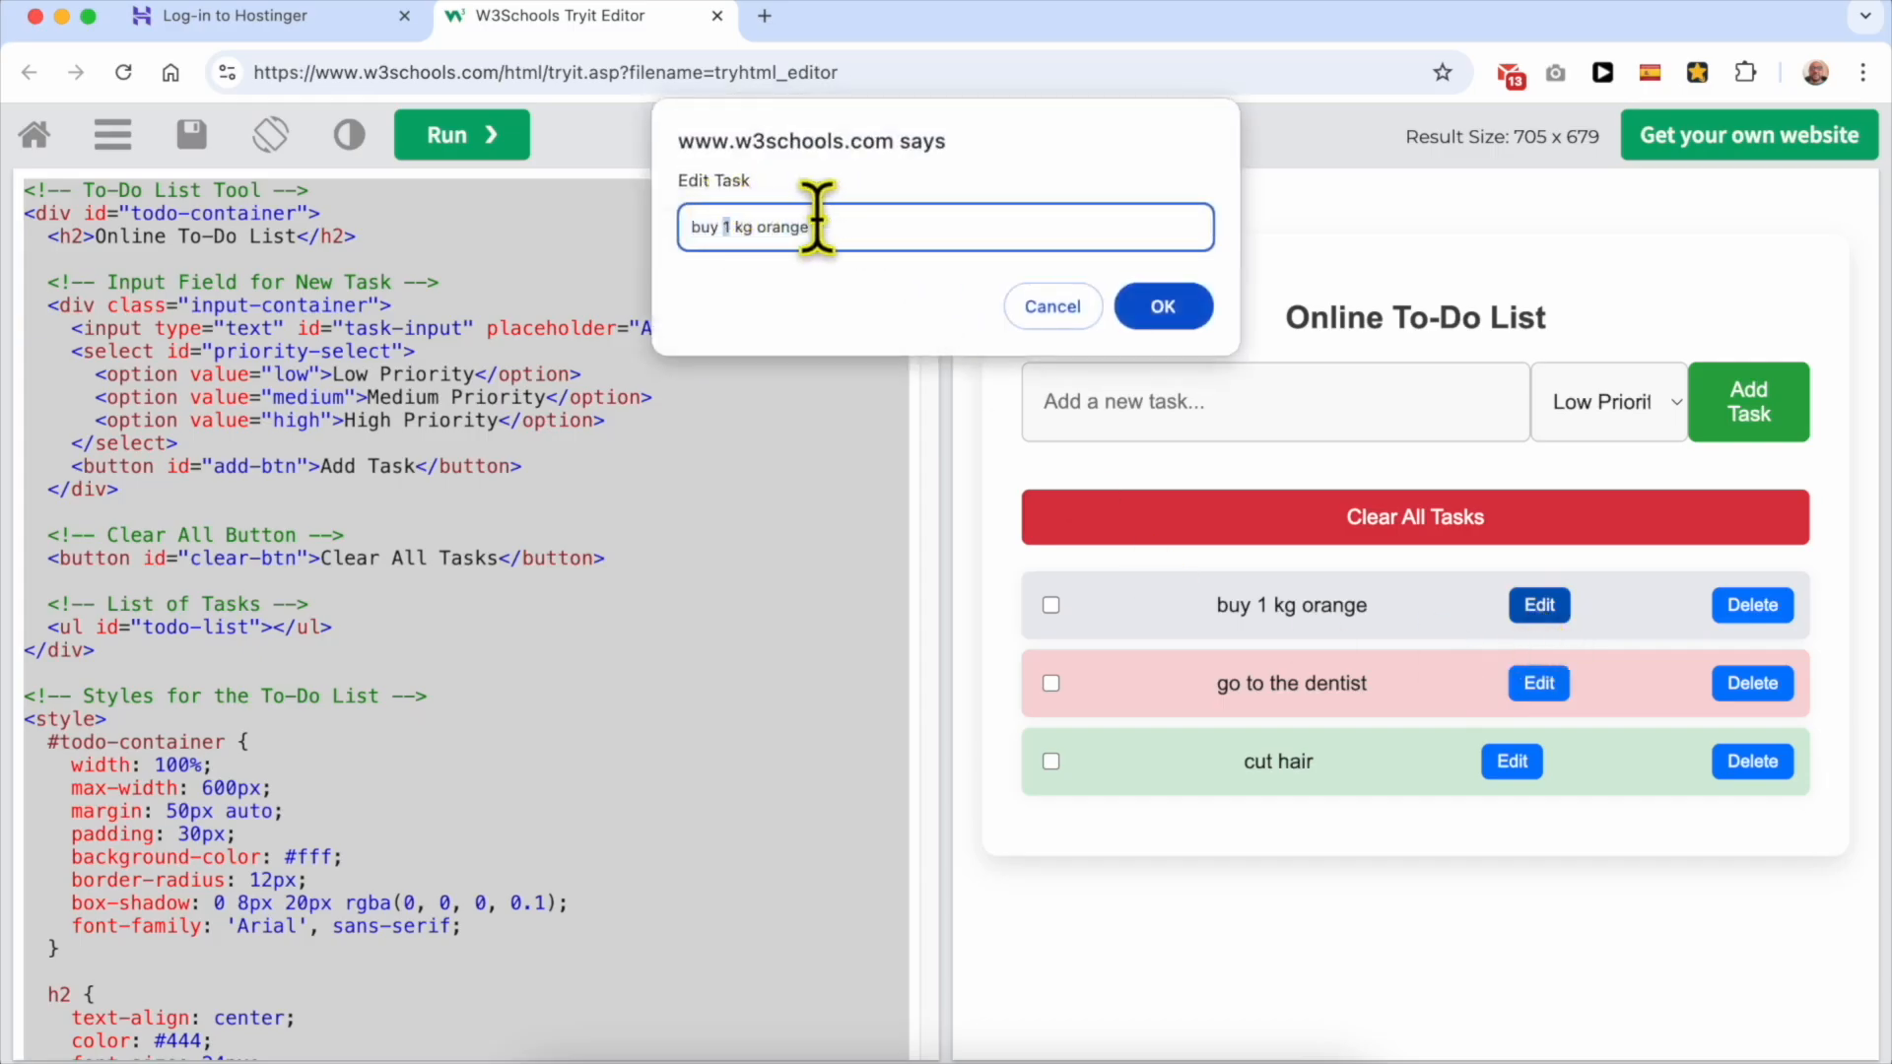
text(2)
click(1166, 303)
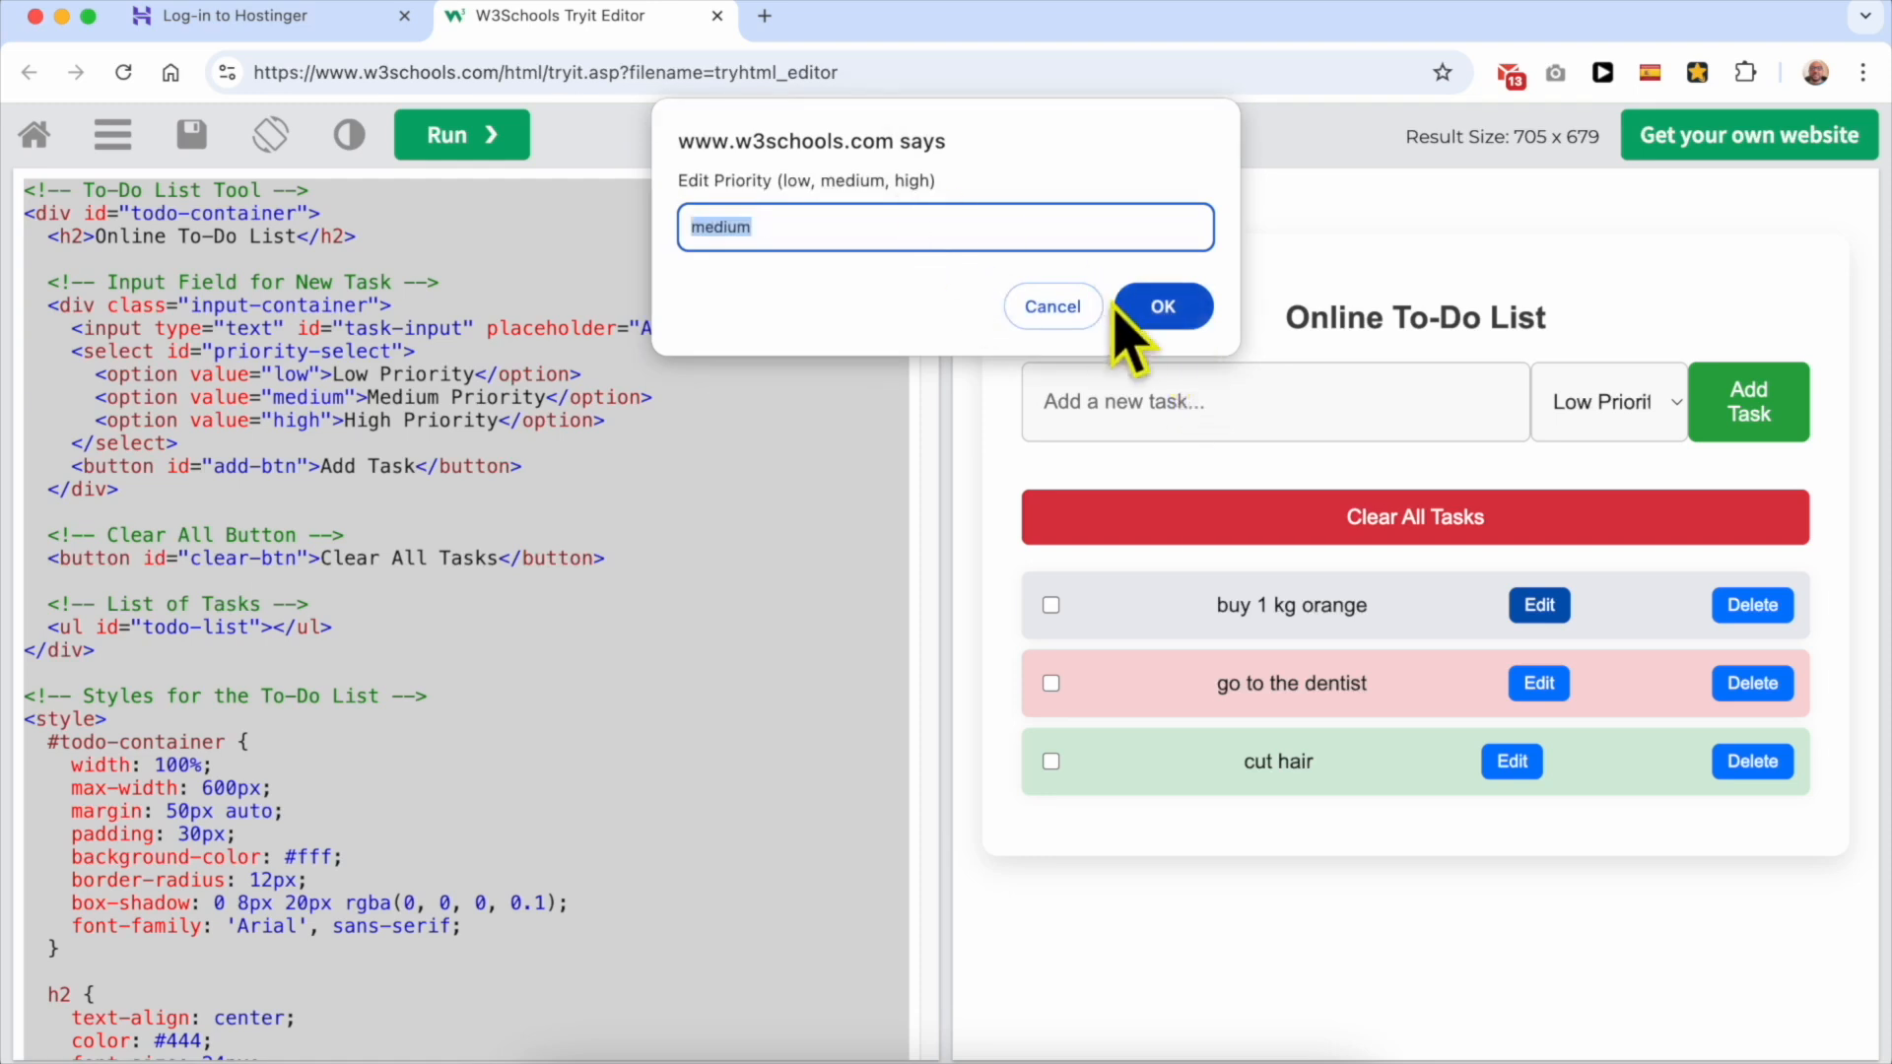
click(1165, 308)
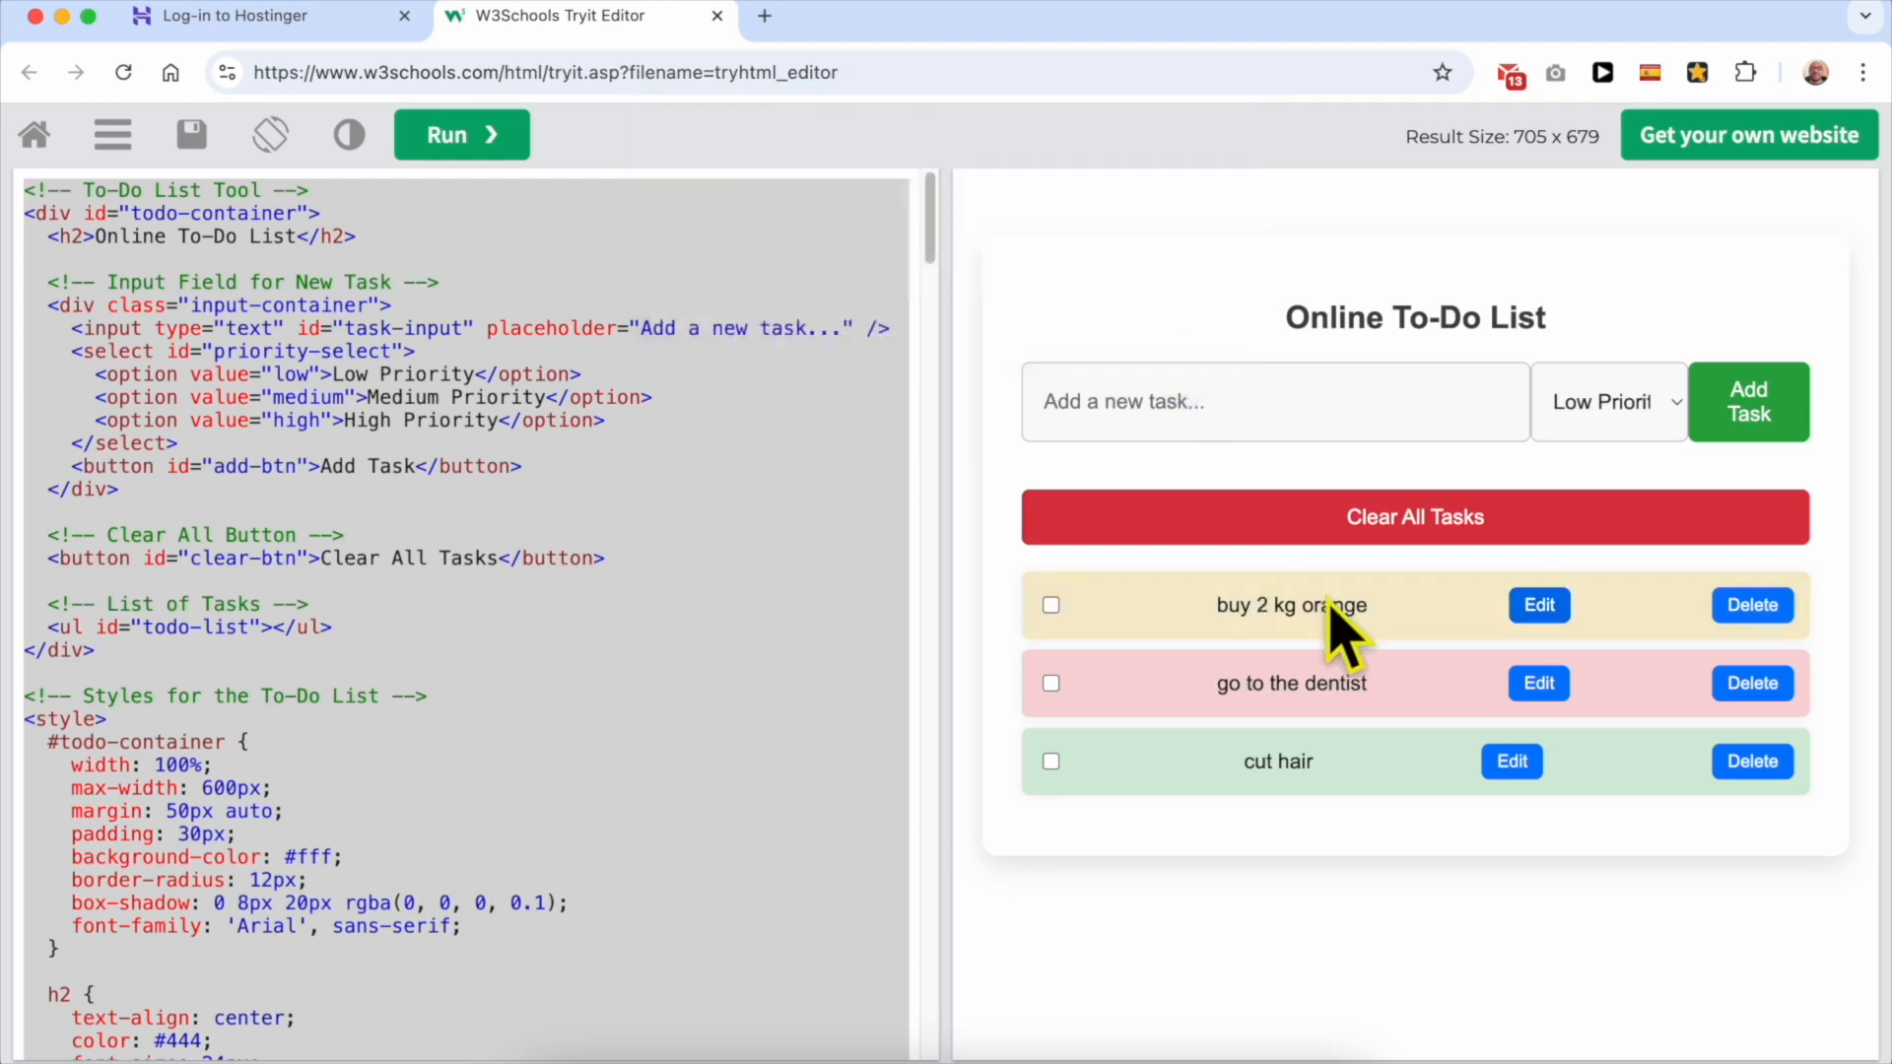
Step: Delete the orange task and mark "go to the dentist" as completed
click(1750, 605)
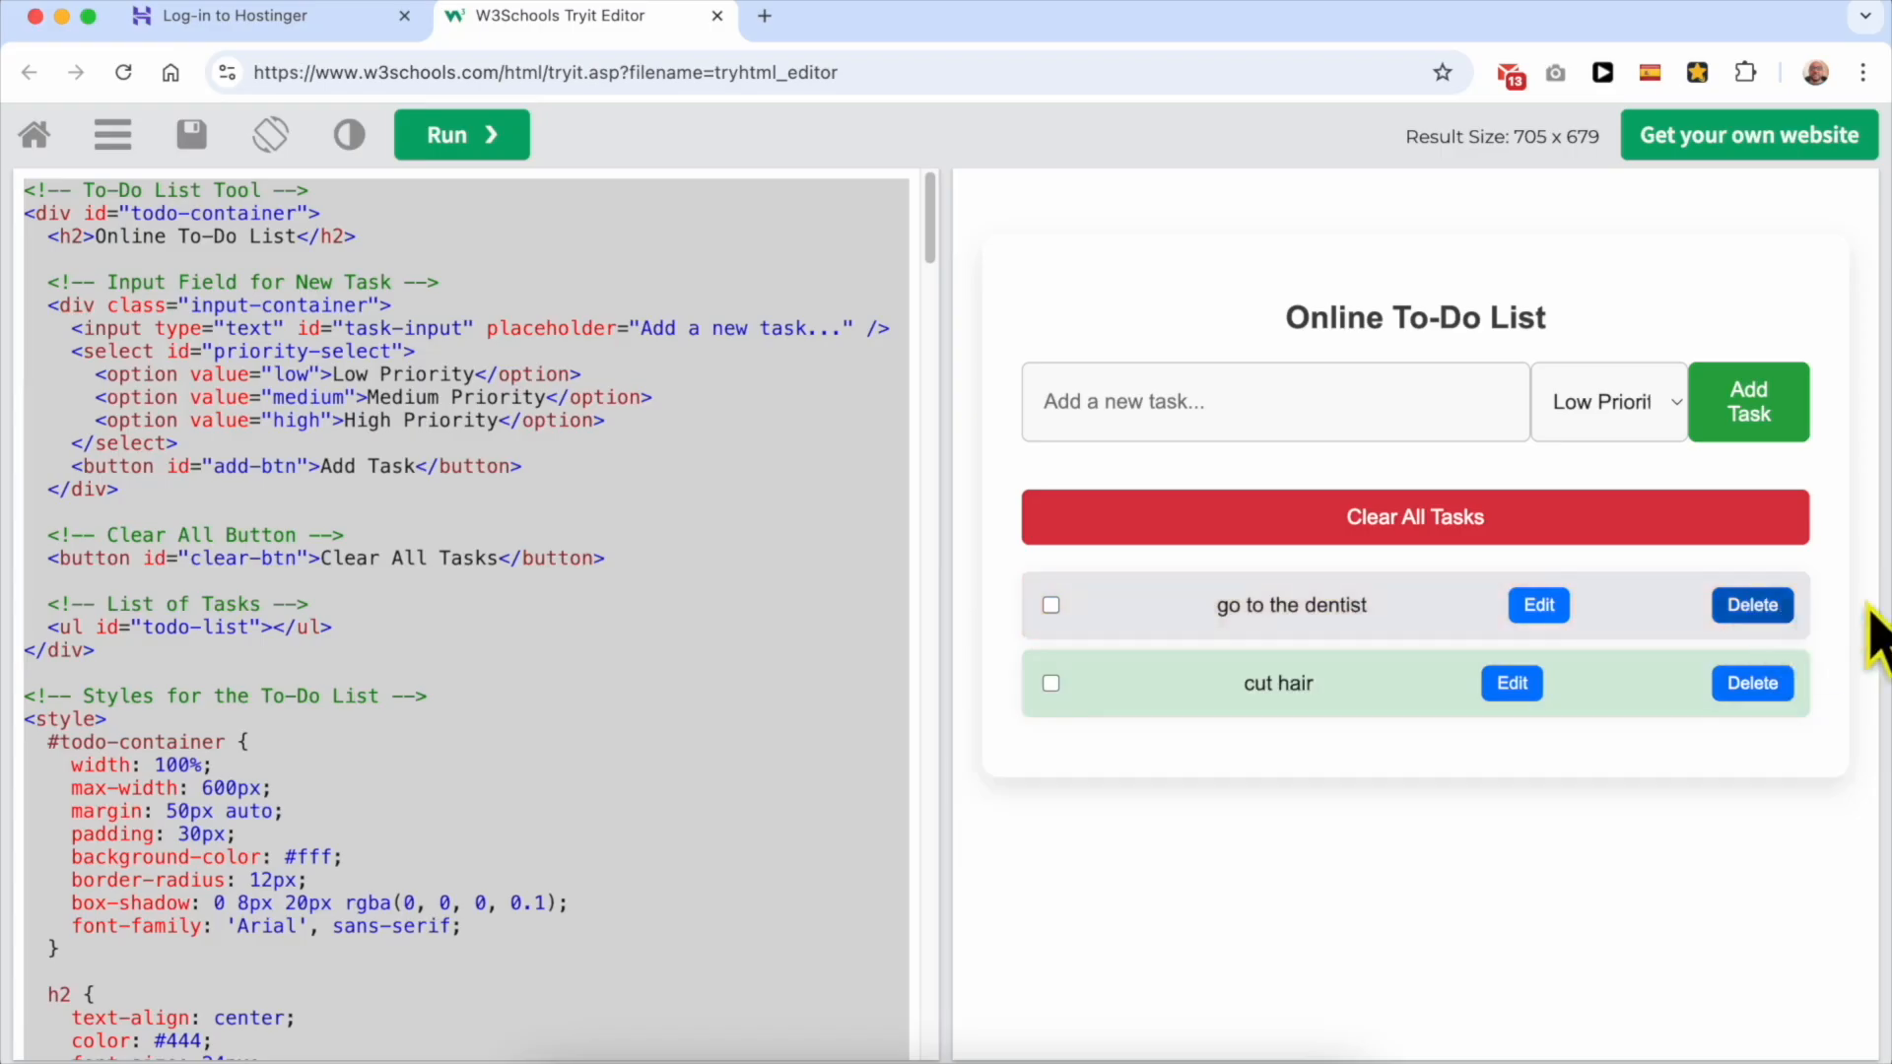
click(1050, 605)
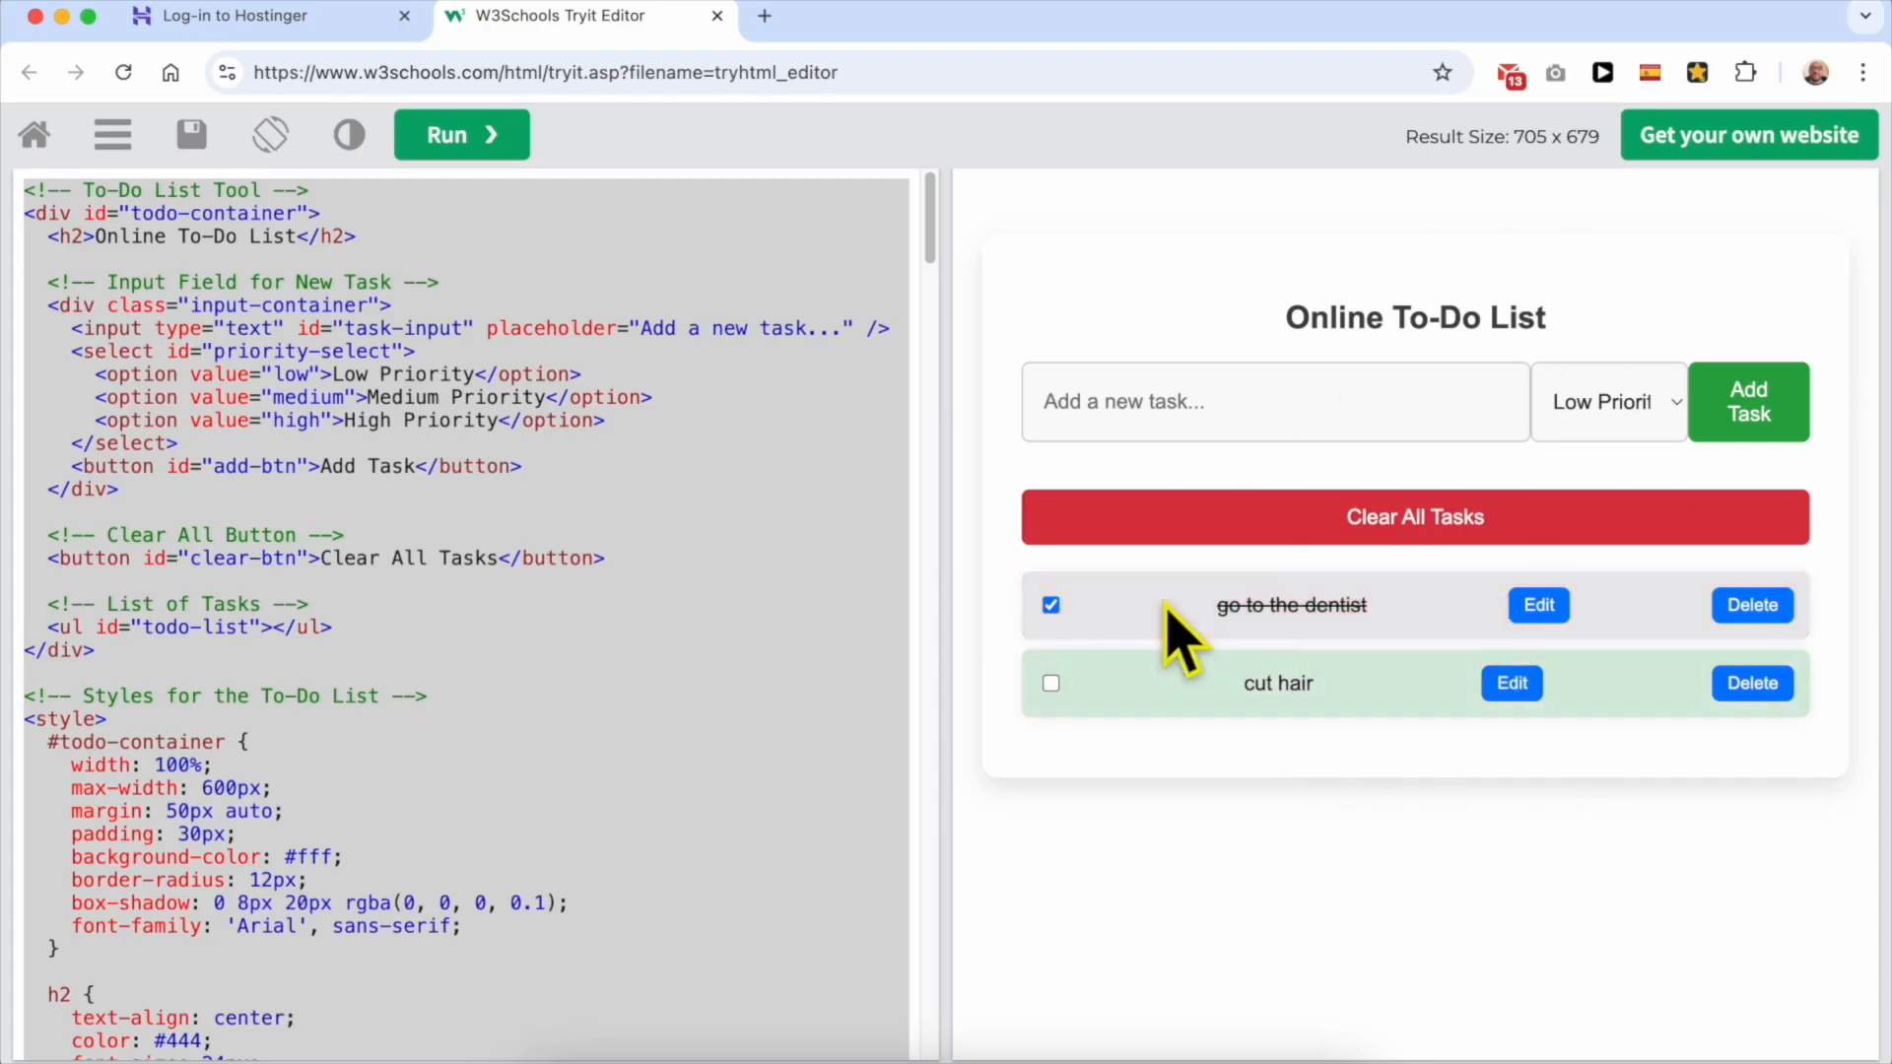
Step: Switch to Hostinger, log in and open the list of websites
click(296, 18)
click(989, 701)
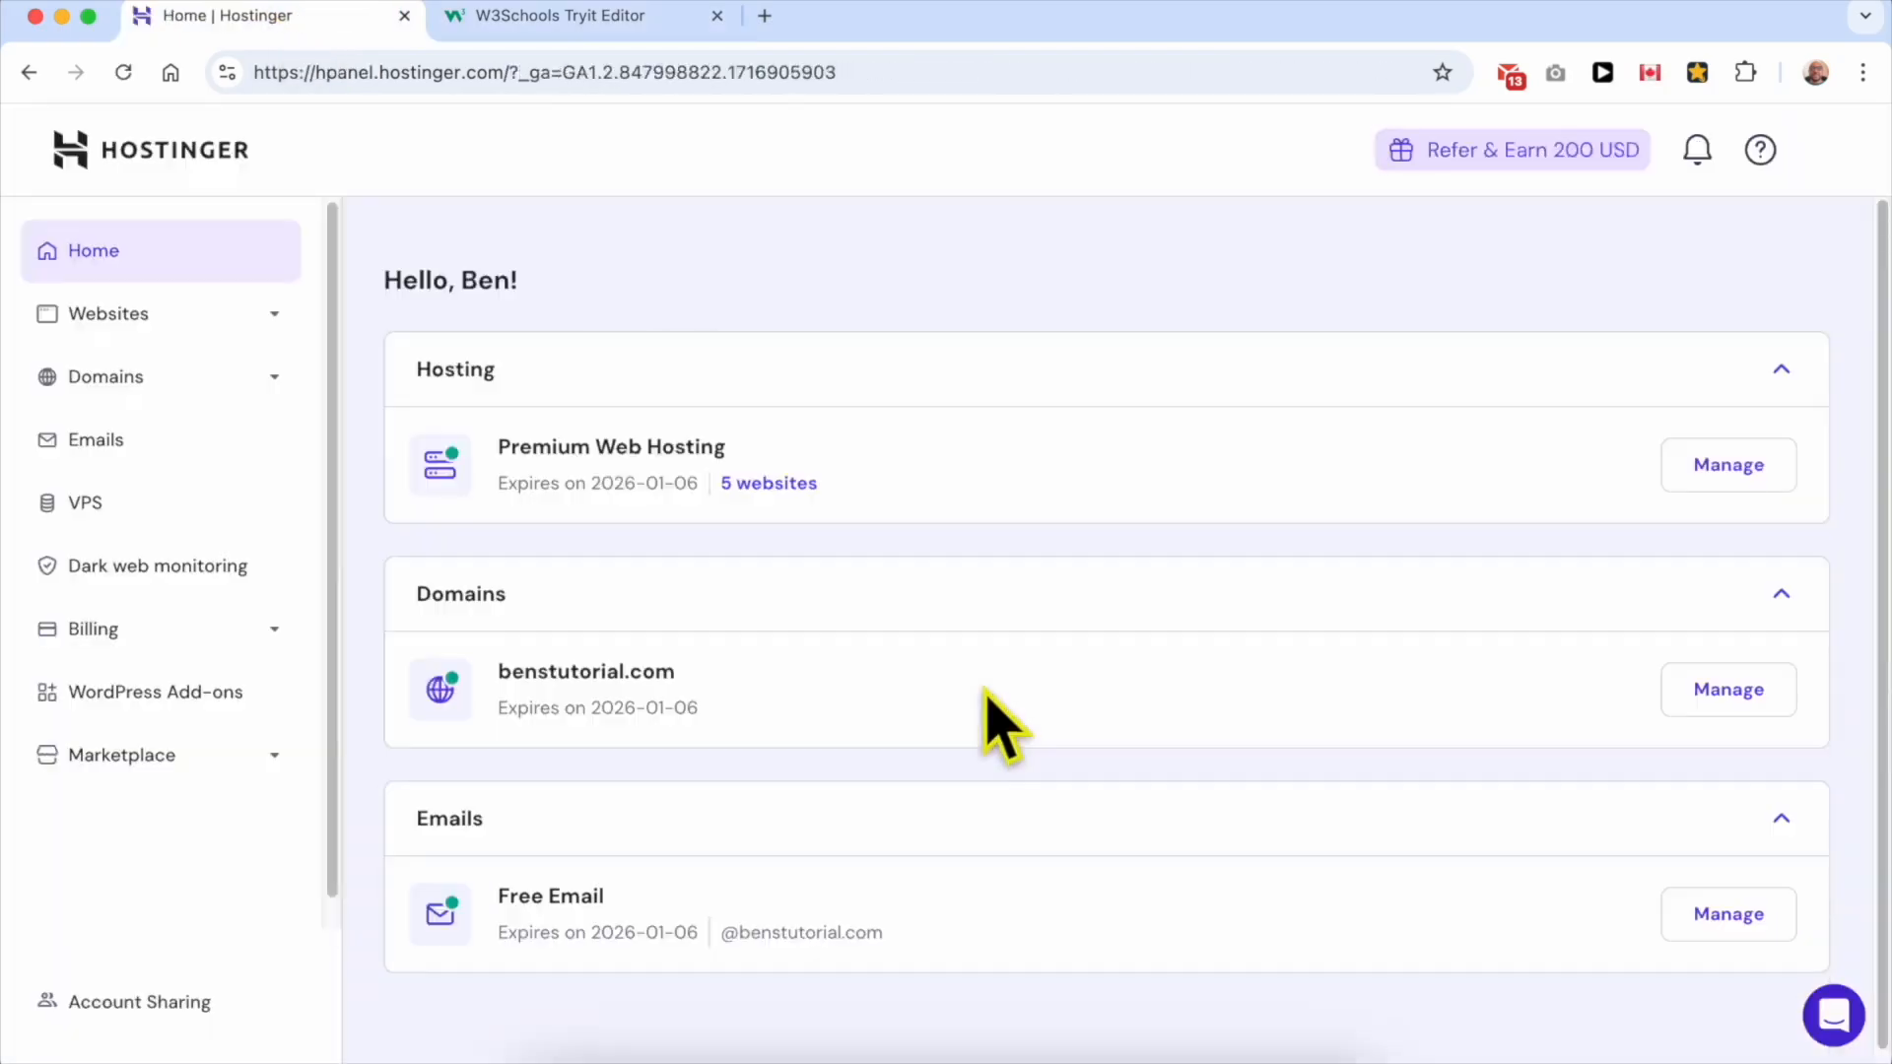
click(246, 325)
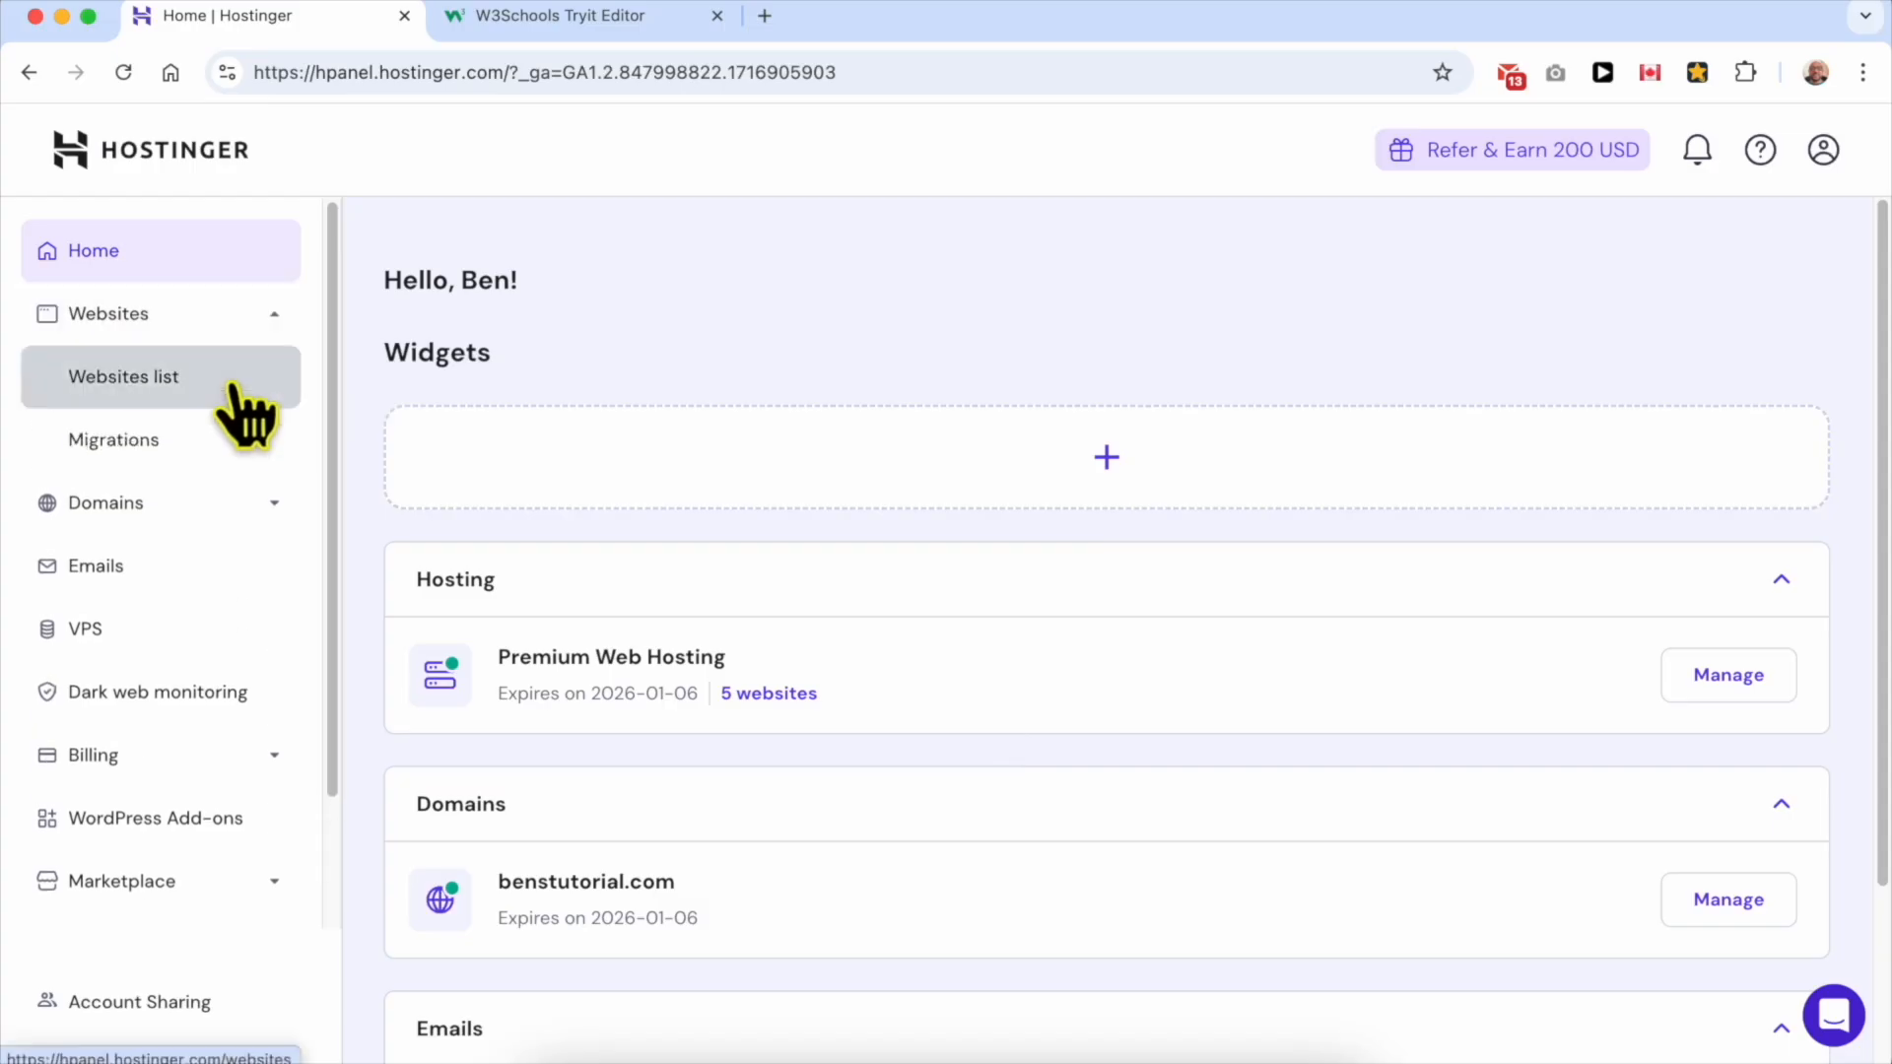
click(237, 389)
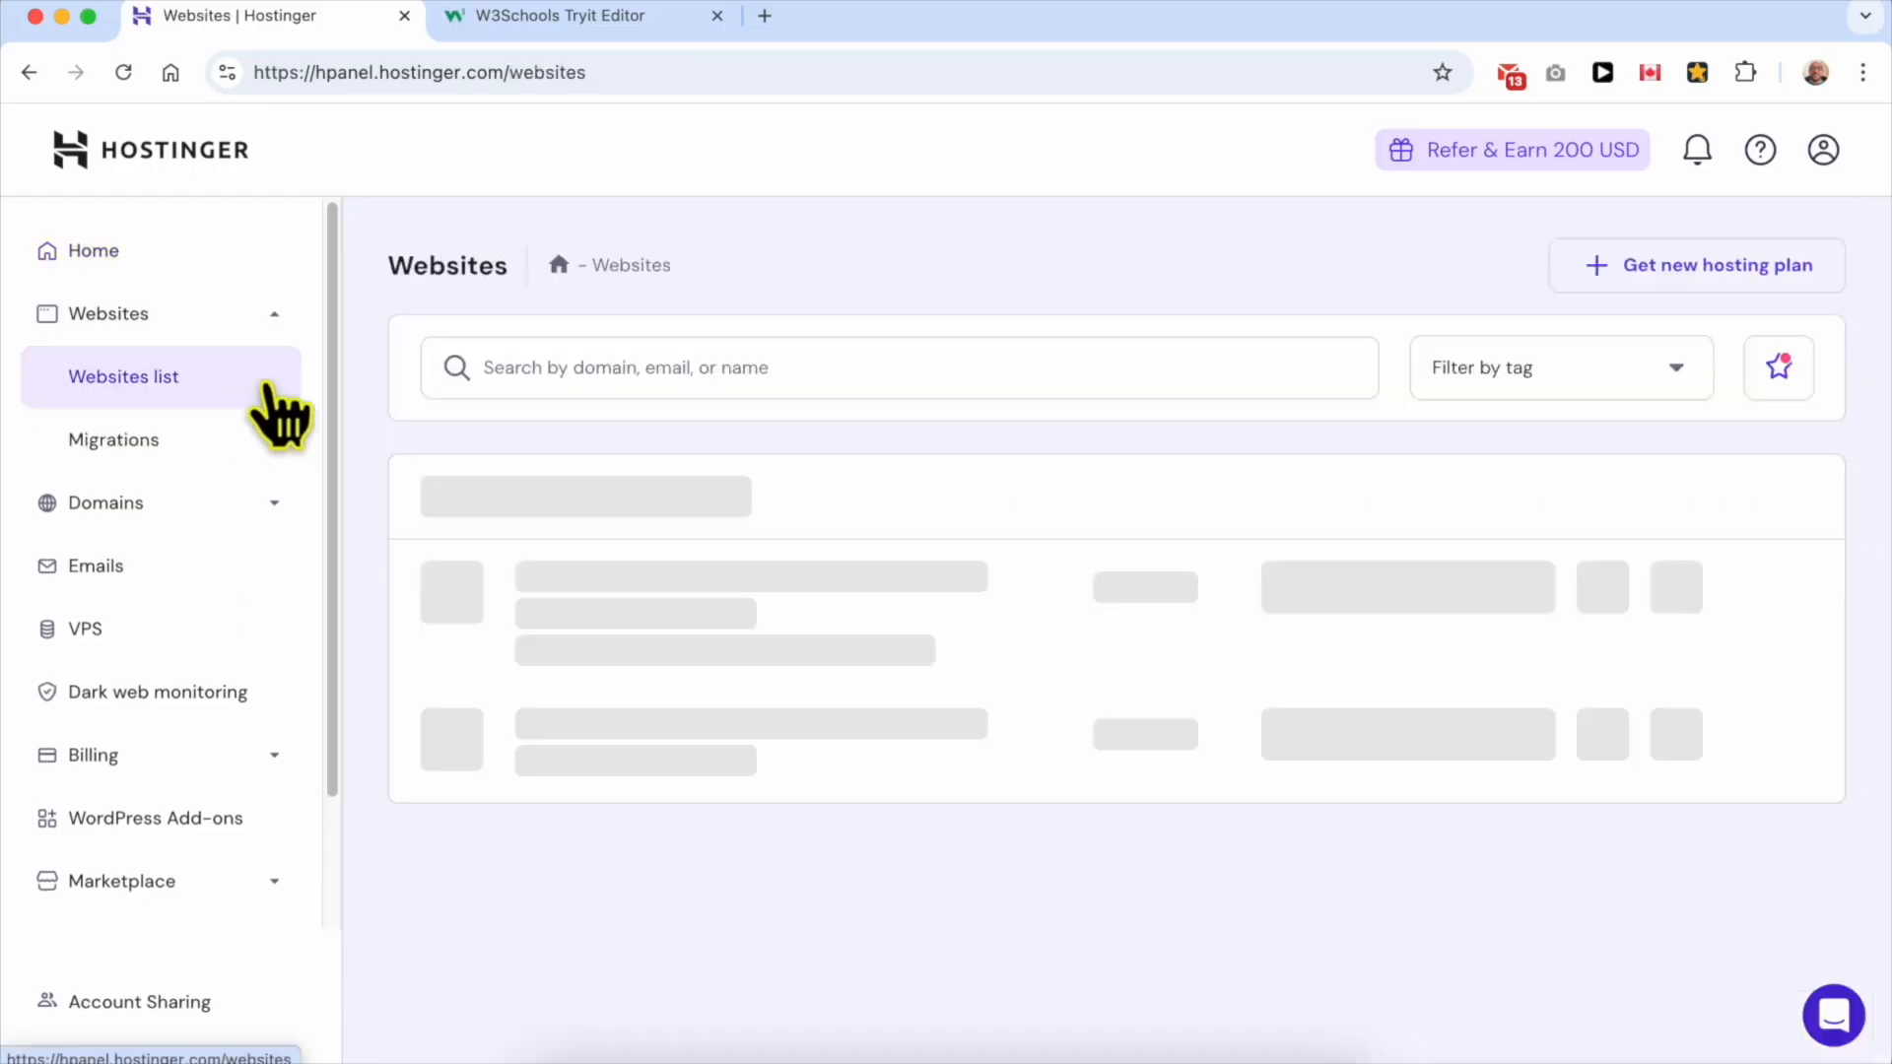
Step: Find benstutorial.com in the websites list and open it for editing in the website builder
scroll(1005, 431, down, 3)
scroll(1007, 430, up, 3)
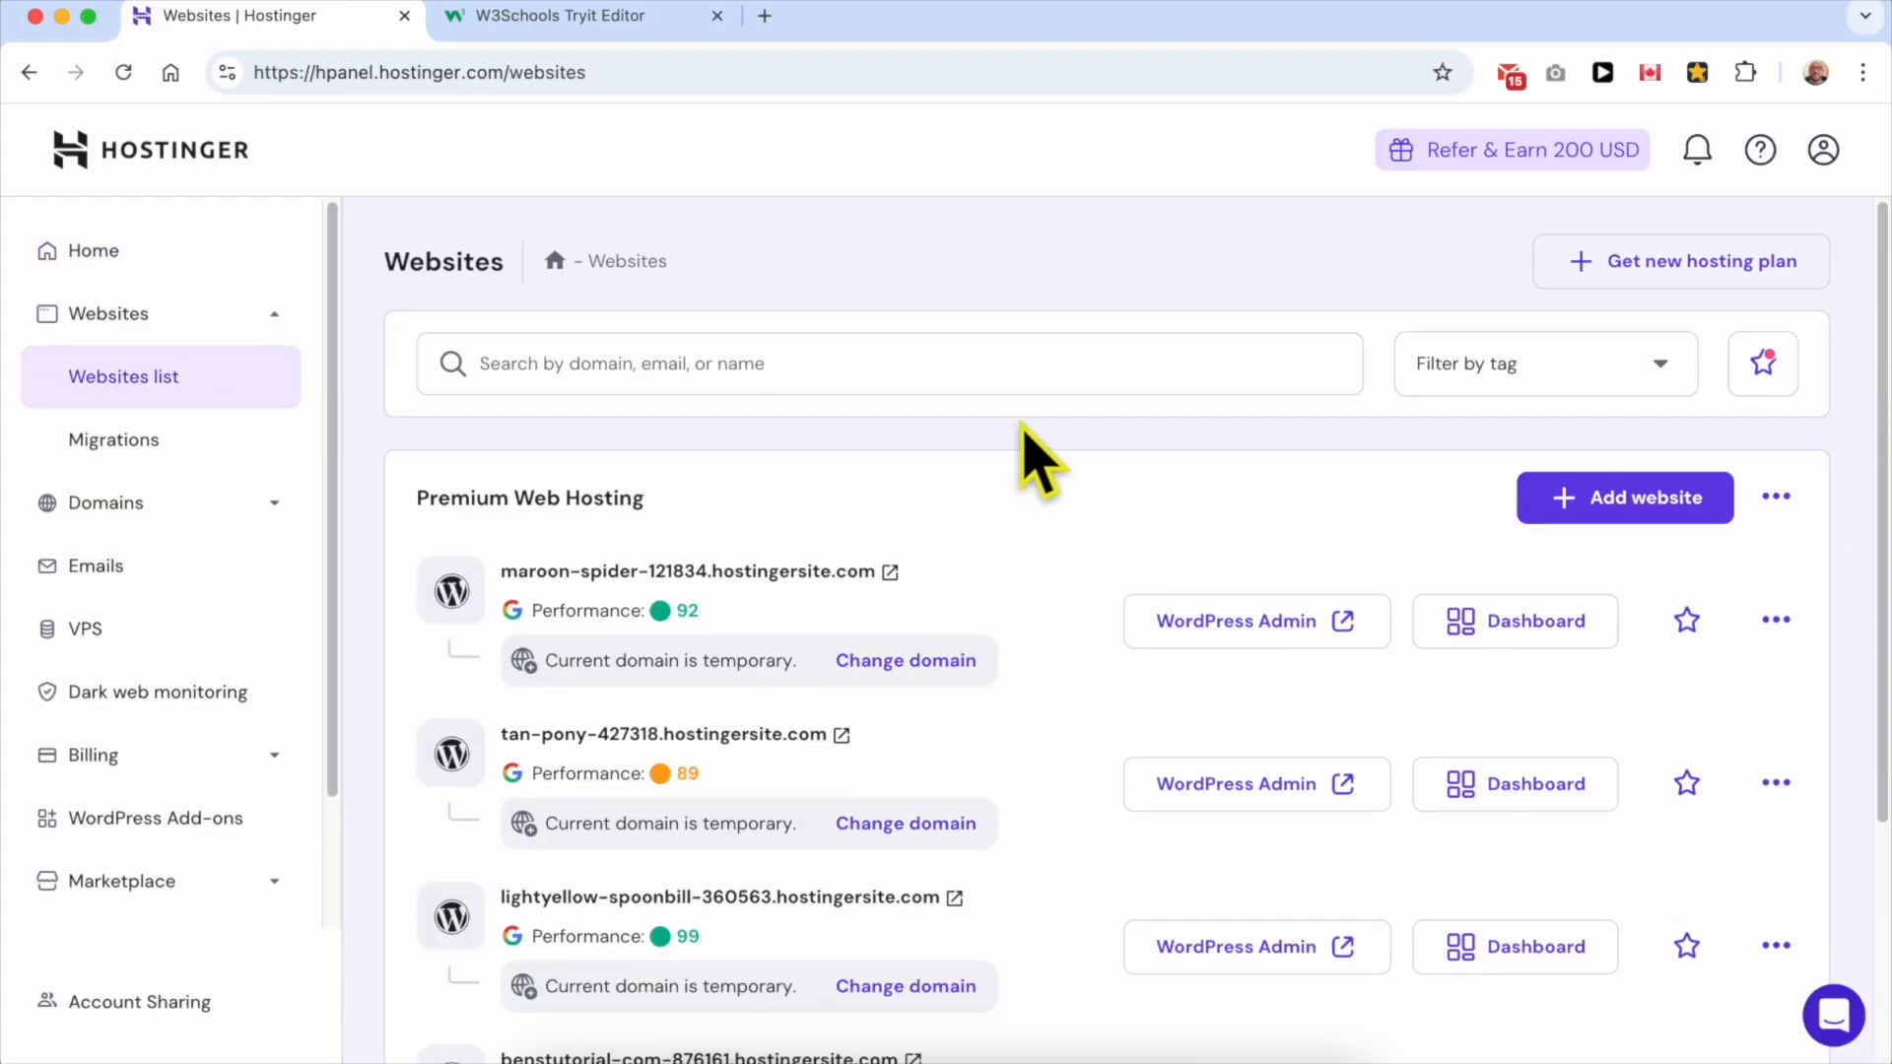
scroll(1015, 565, down, 2)
scroll(1024, 596, down, 1)
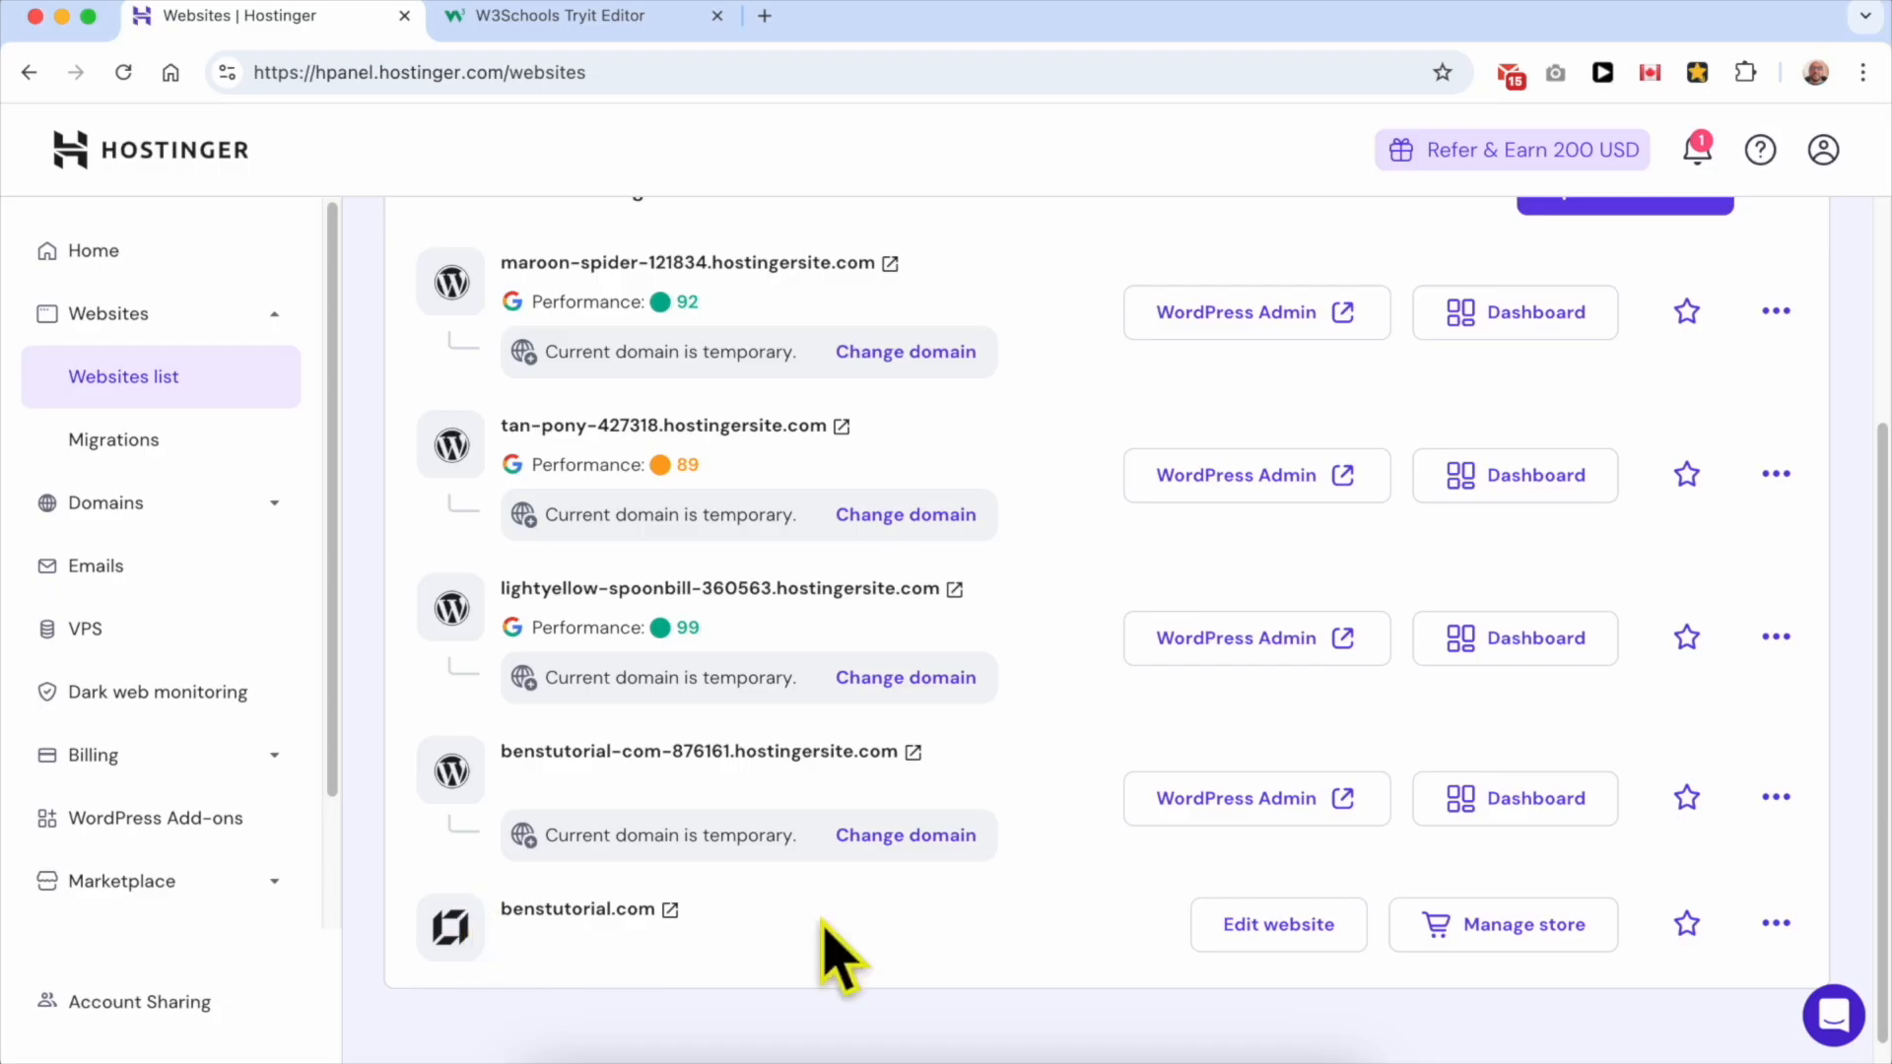
click(1276, 931)
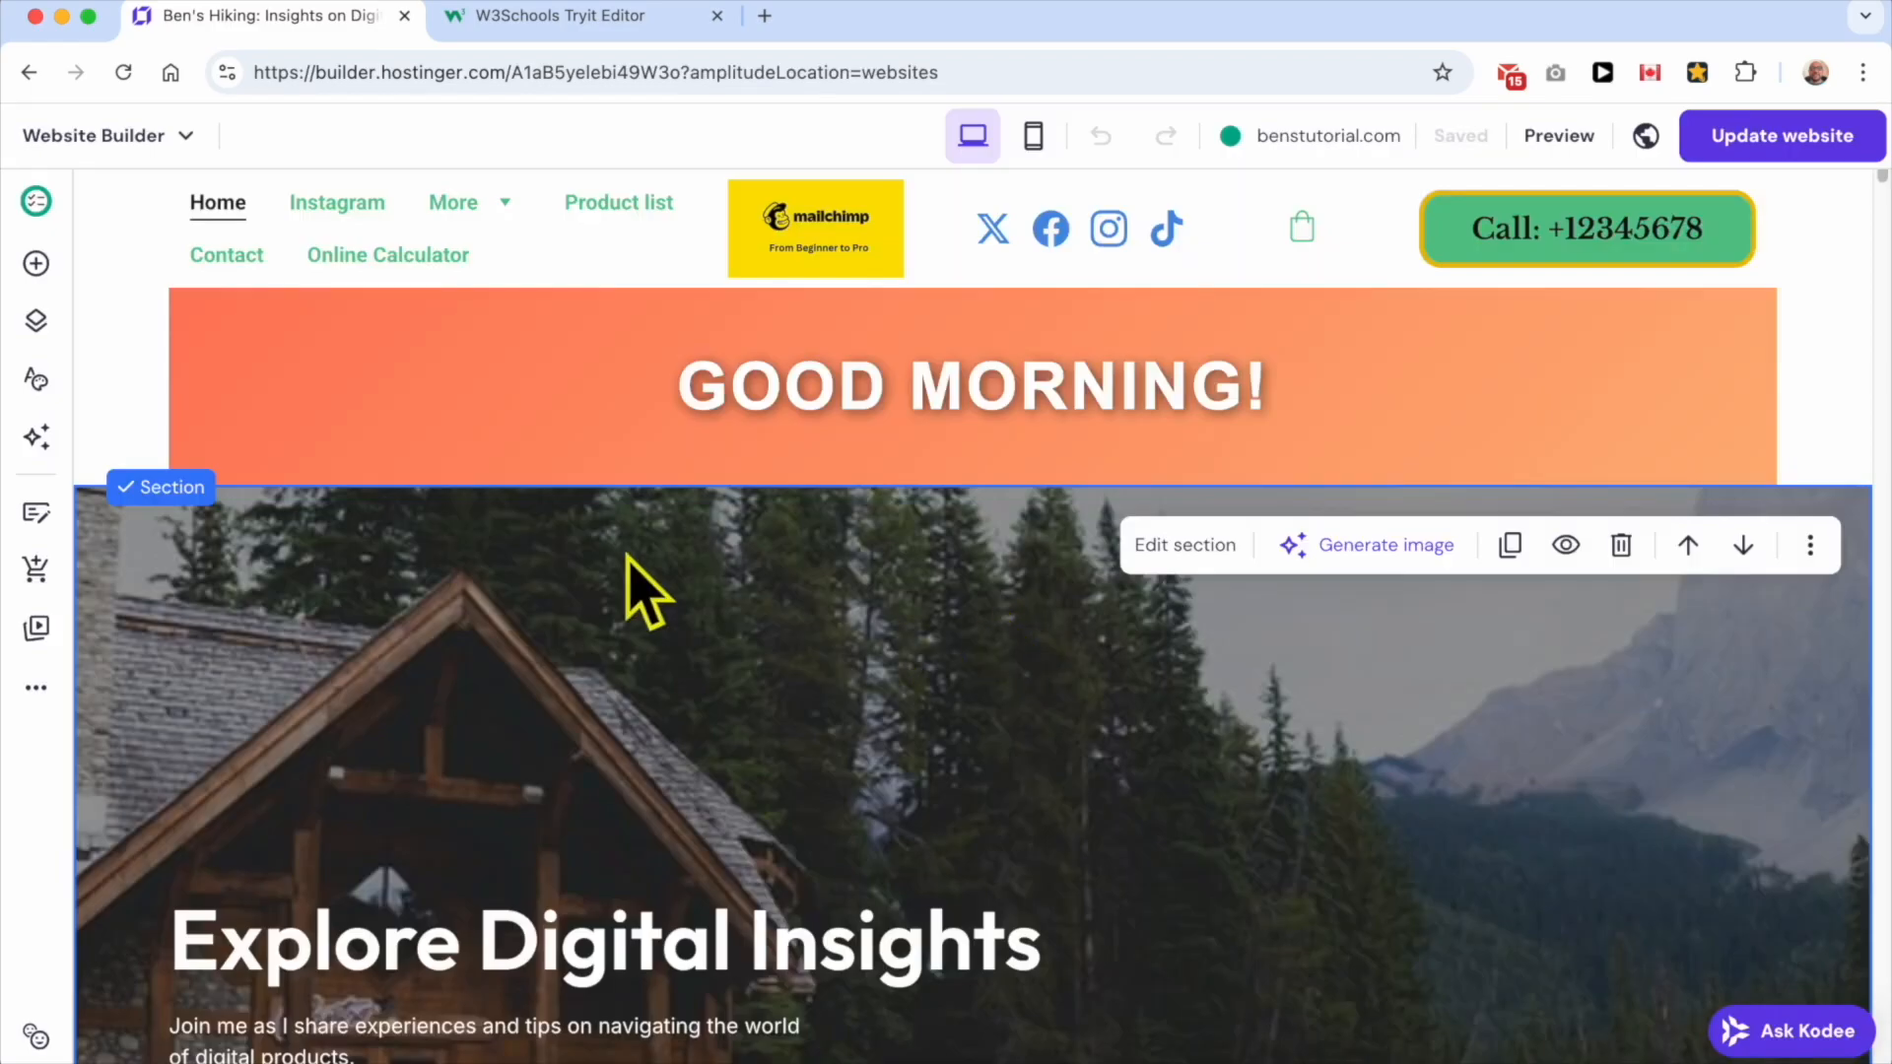
Step: Add a new empty page to the site's navigation, name it "Online To-Do List" and save its page settings
click(46, 326)
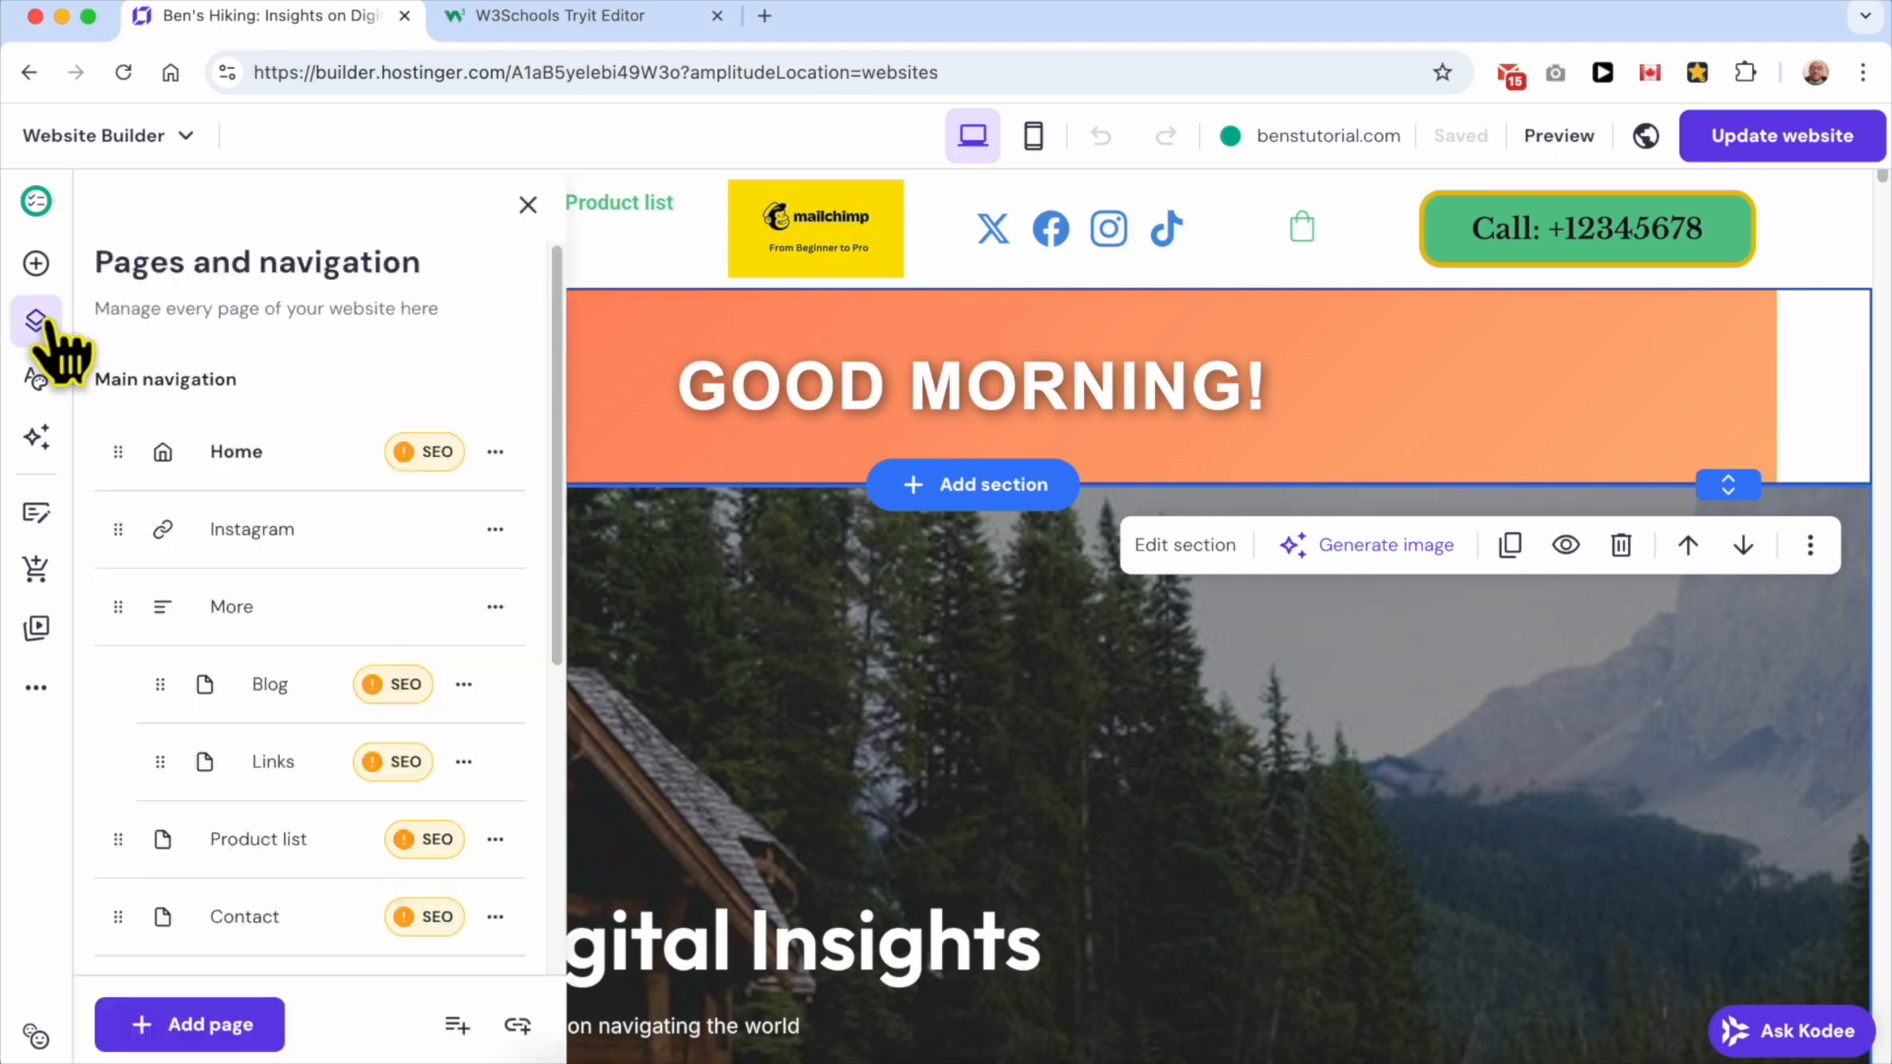
click(193, 1030)
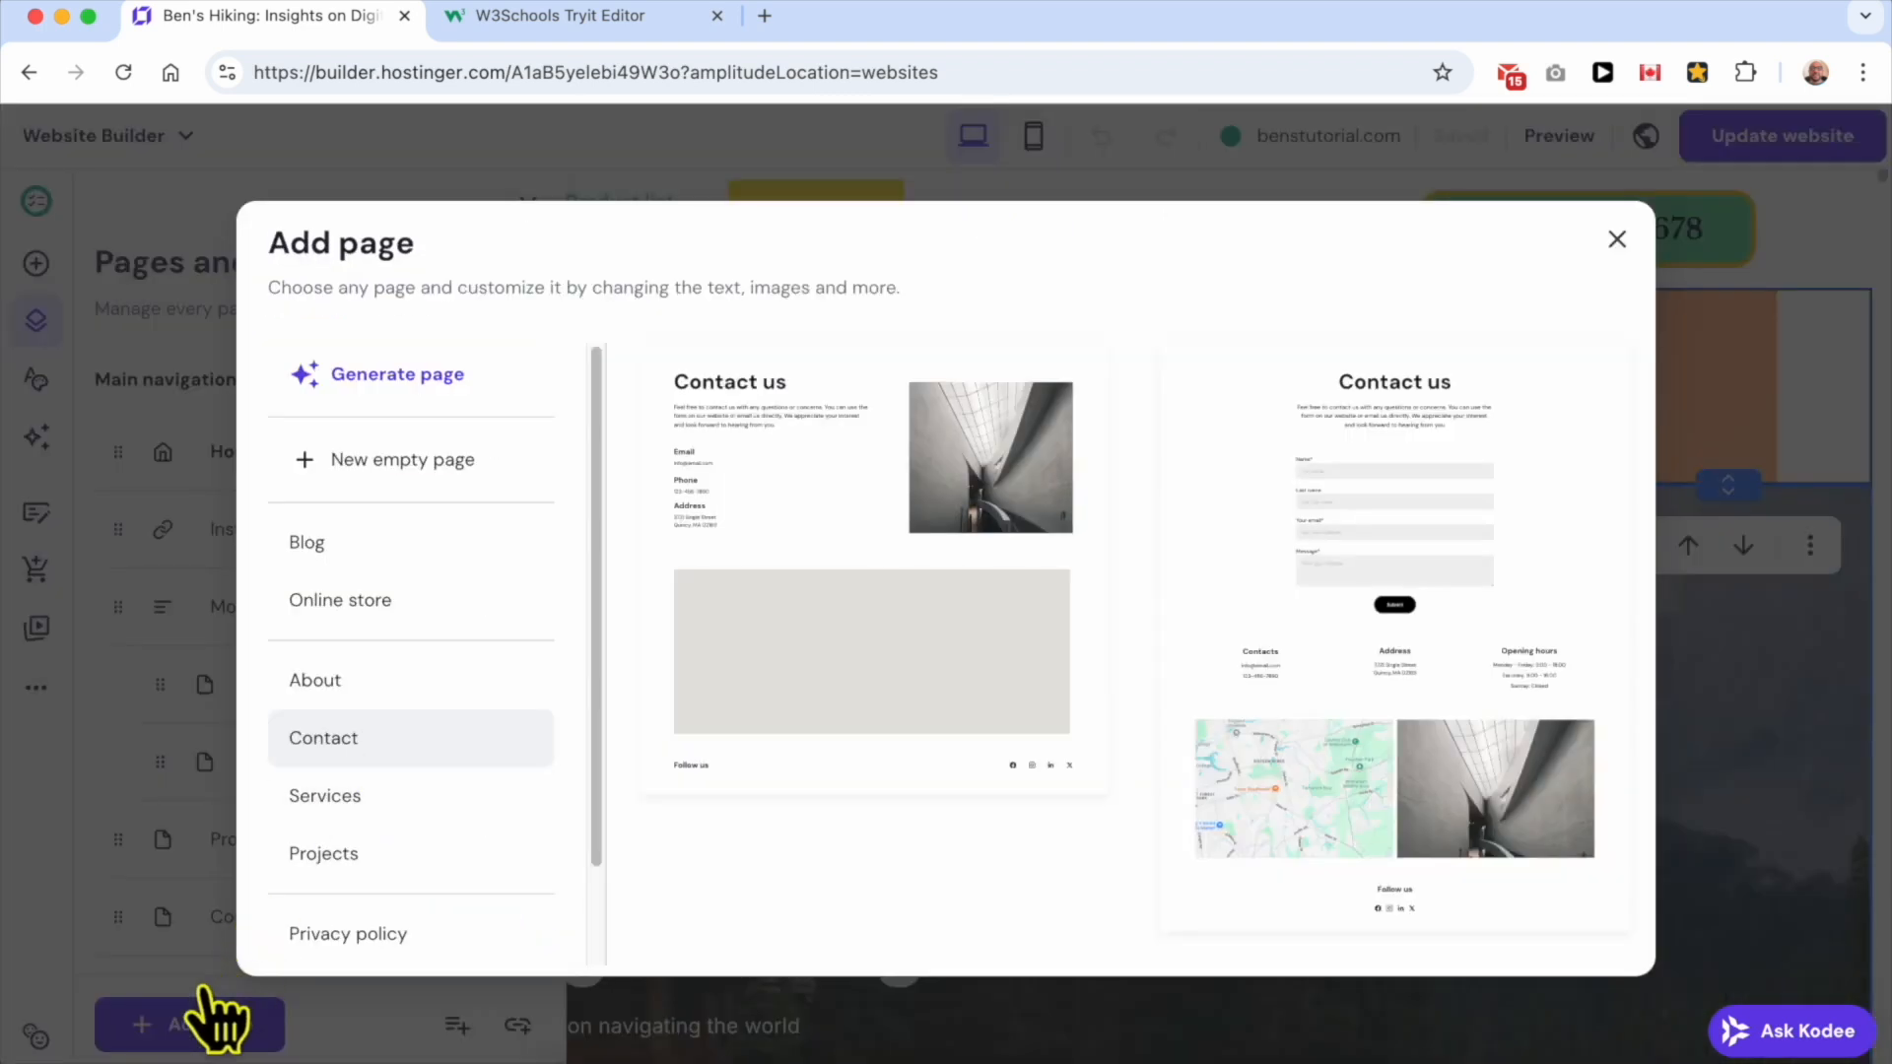
click(390, 473)
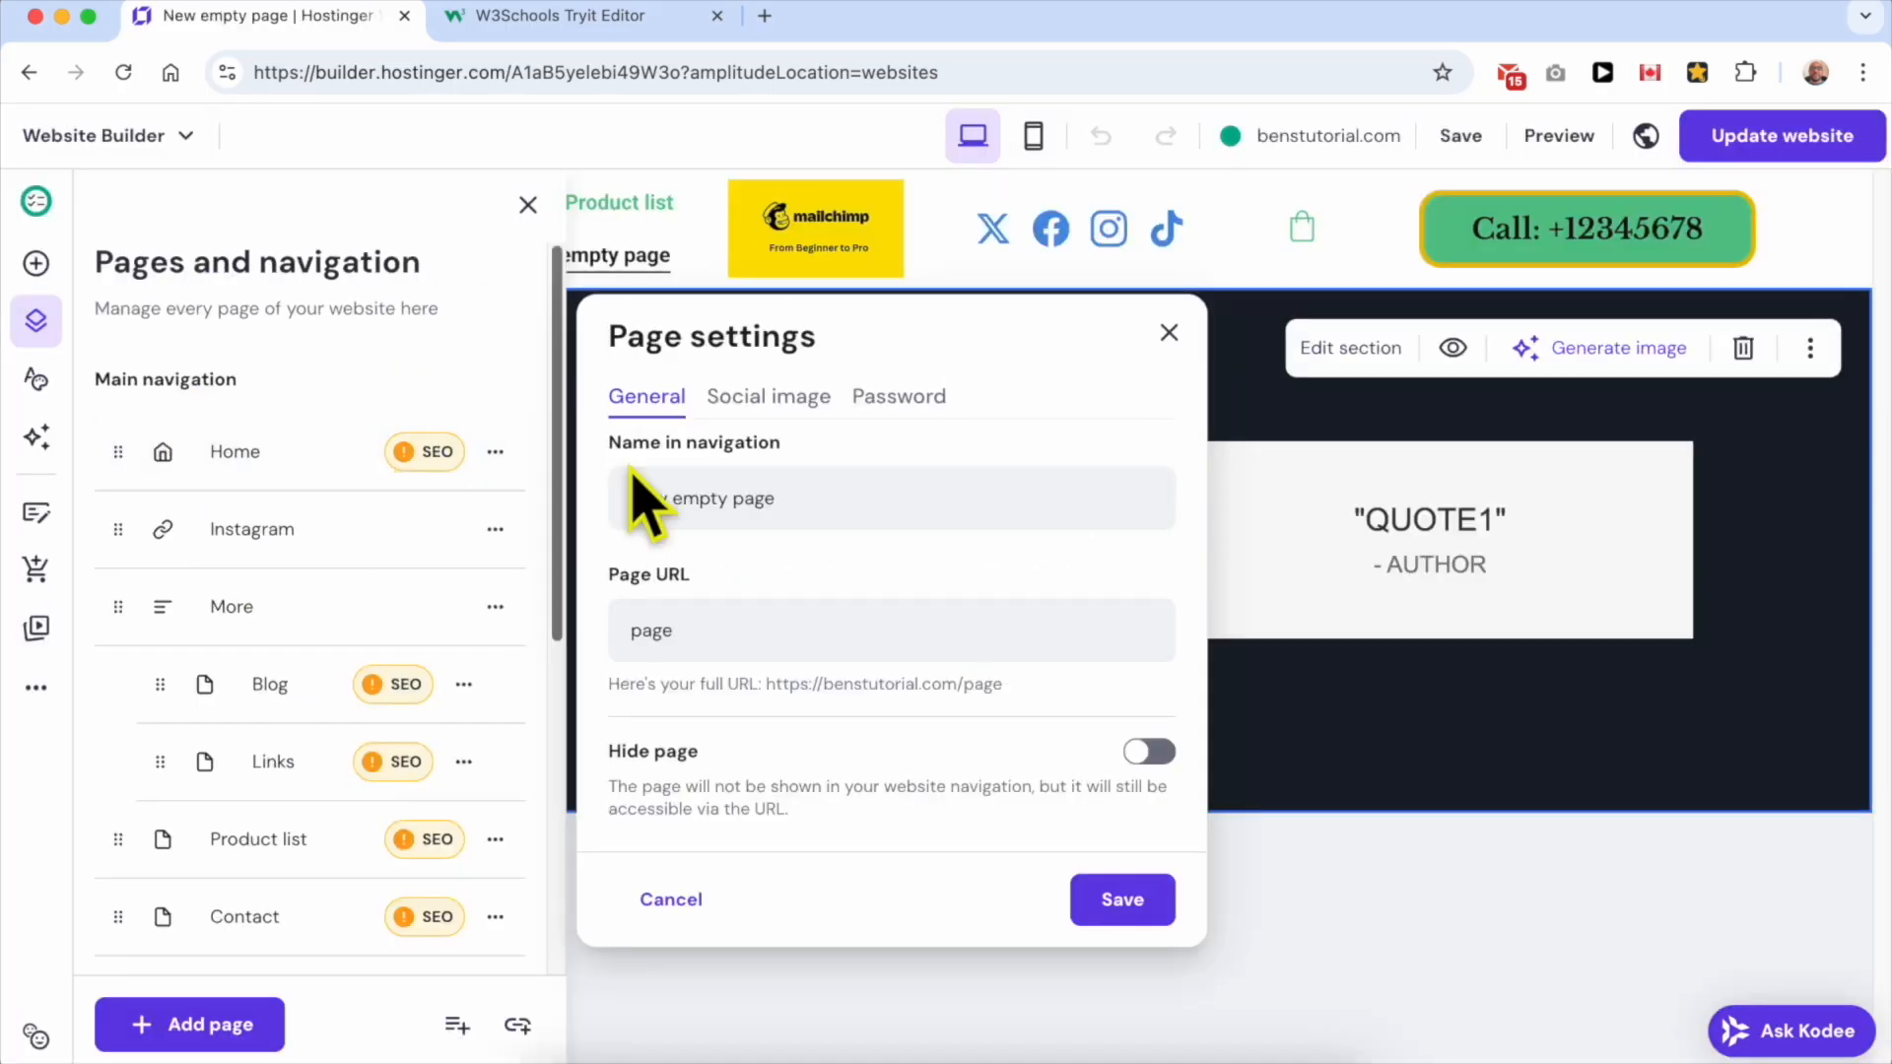
triple_click(833, 496)
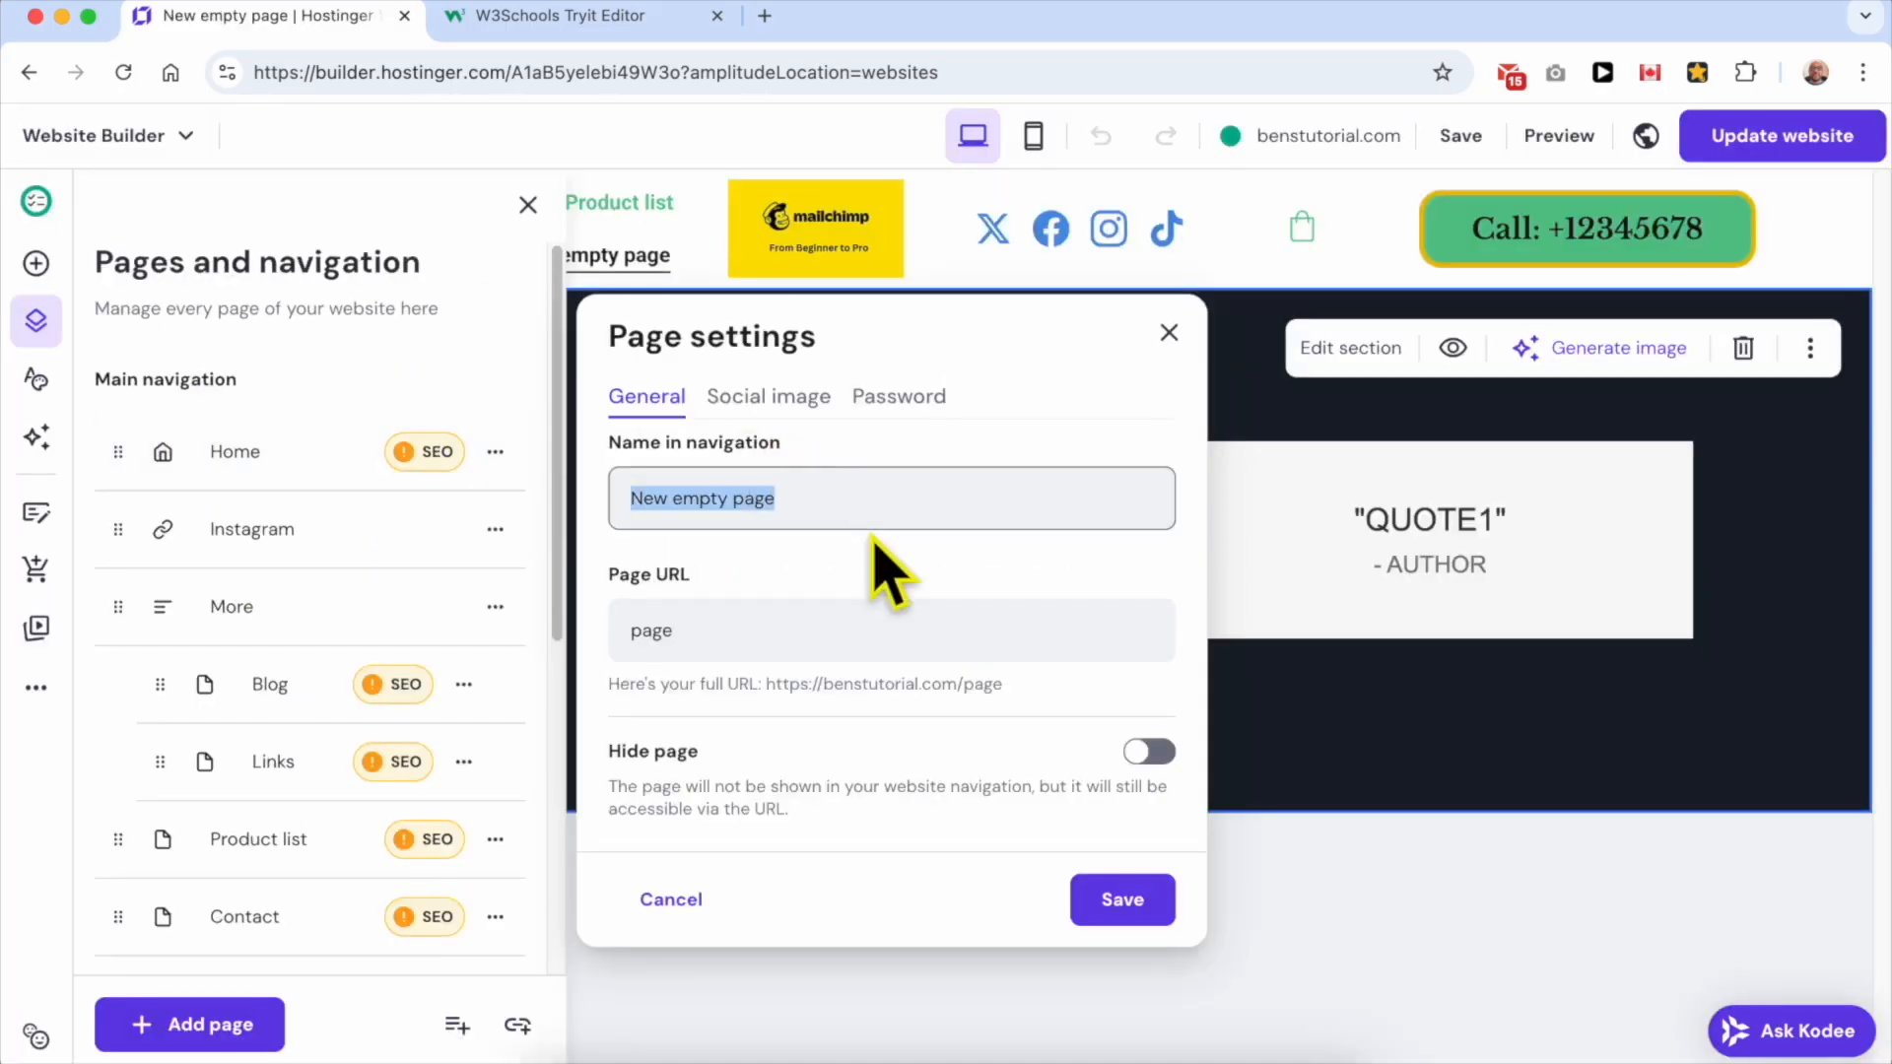
text(to)
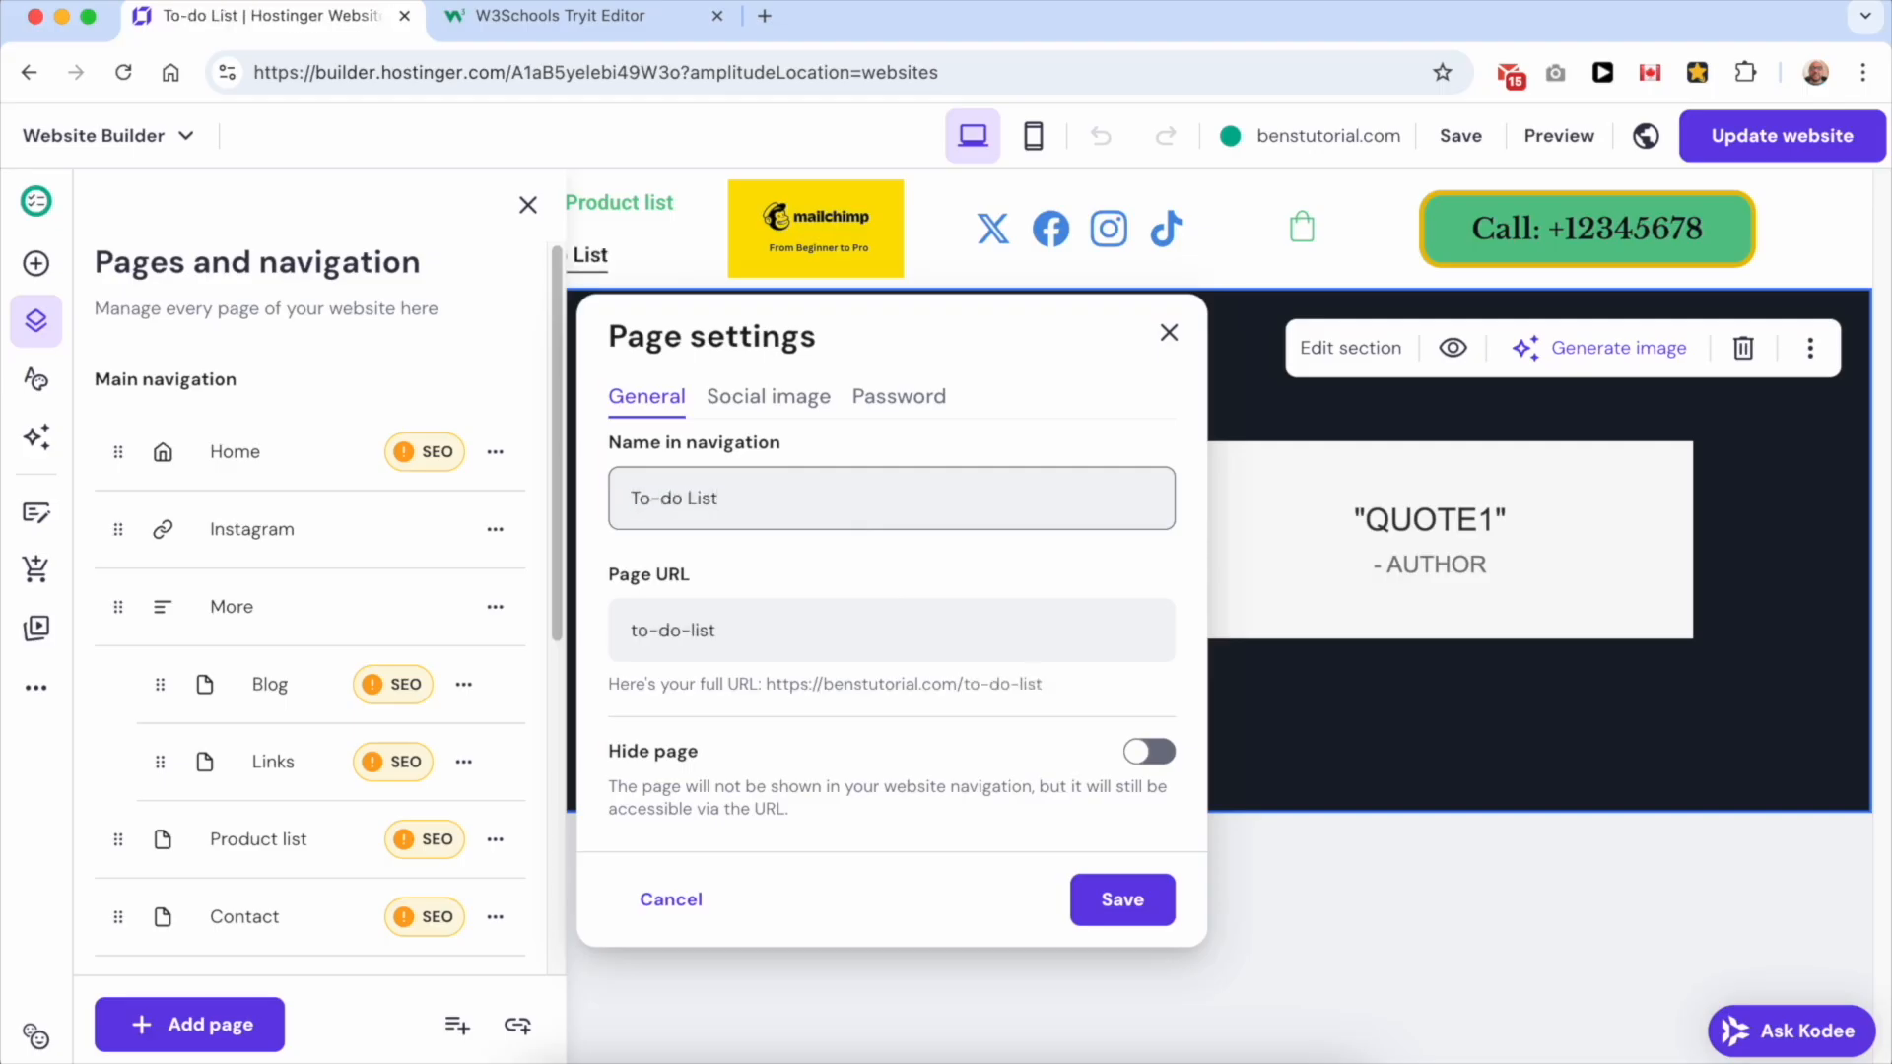
text(Online)
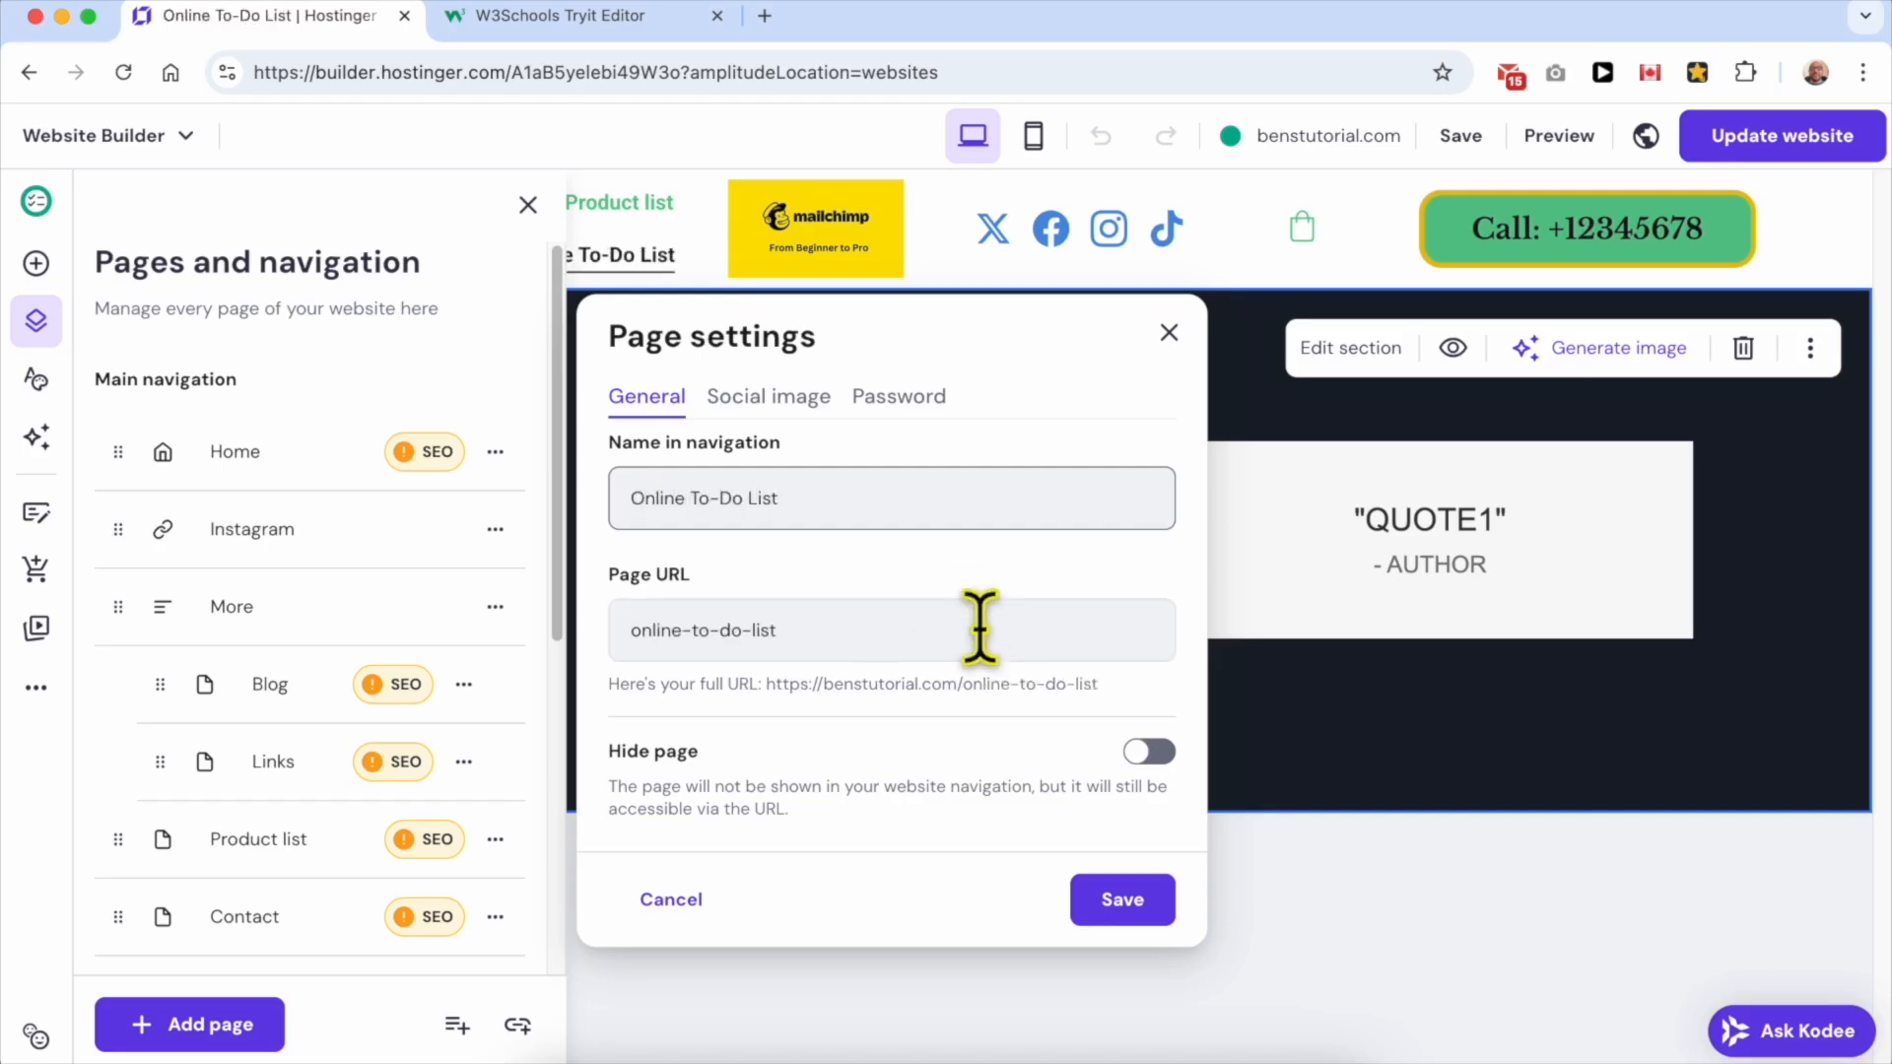
click(1143, 903)
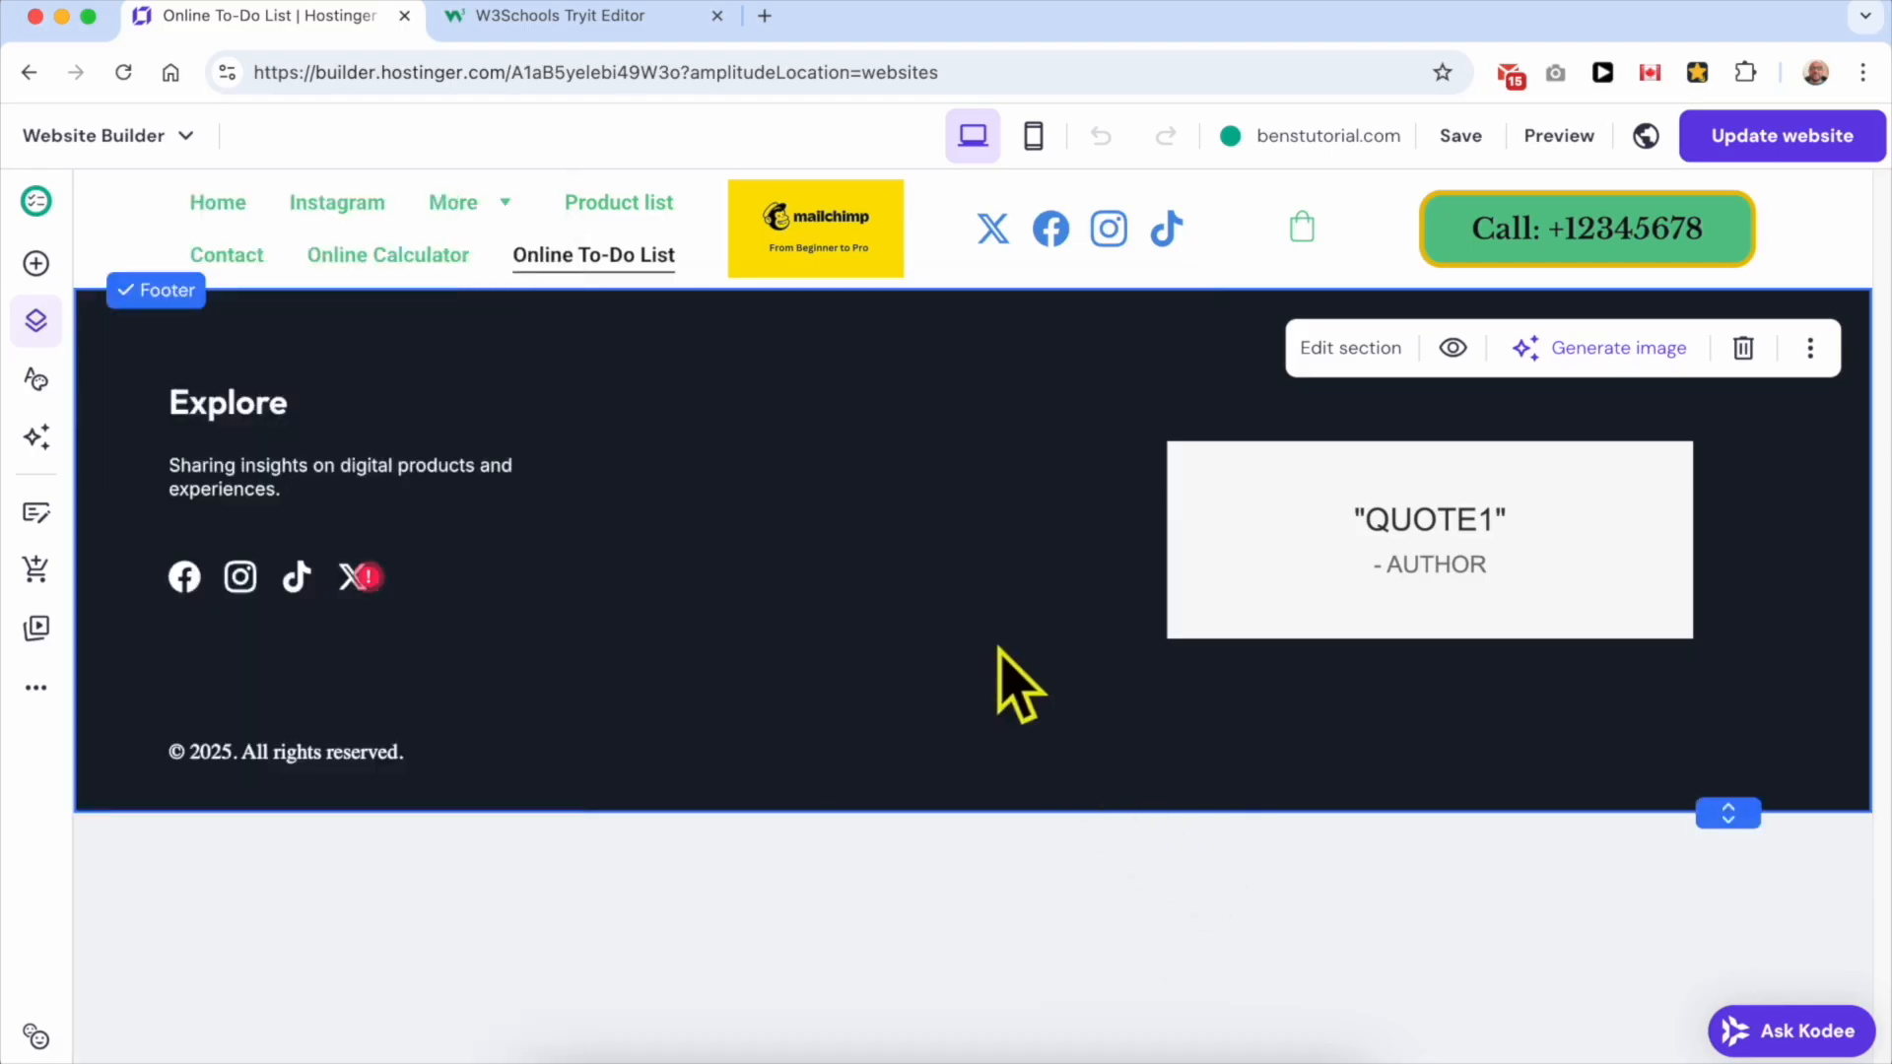
Step: Add a blank section between the header and footer of the Online To-Do List page
mouse_move(971, 296)
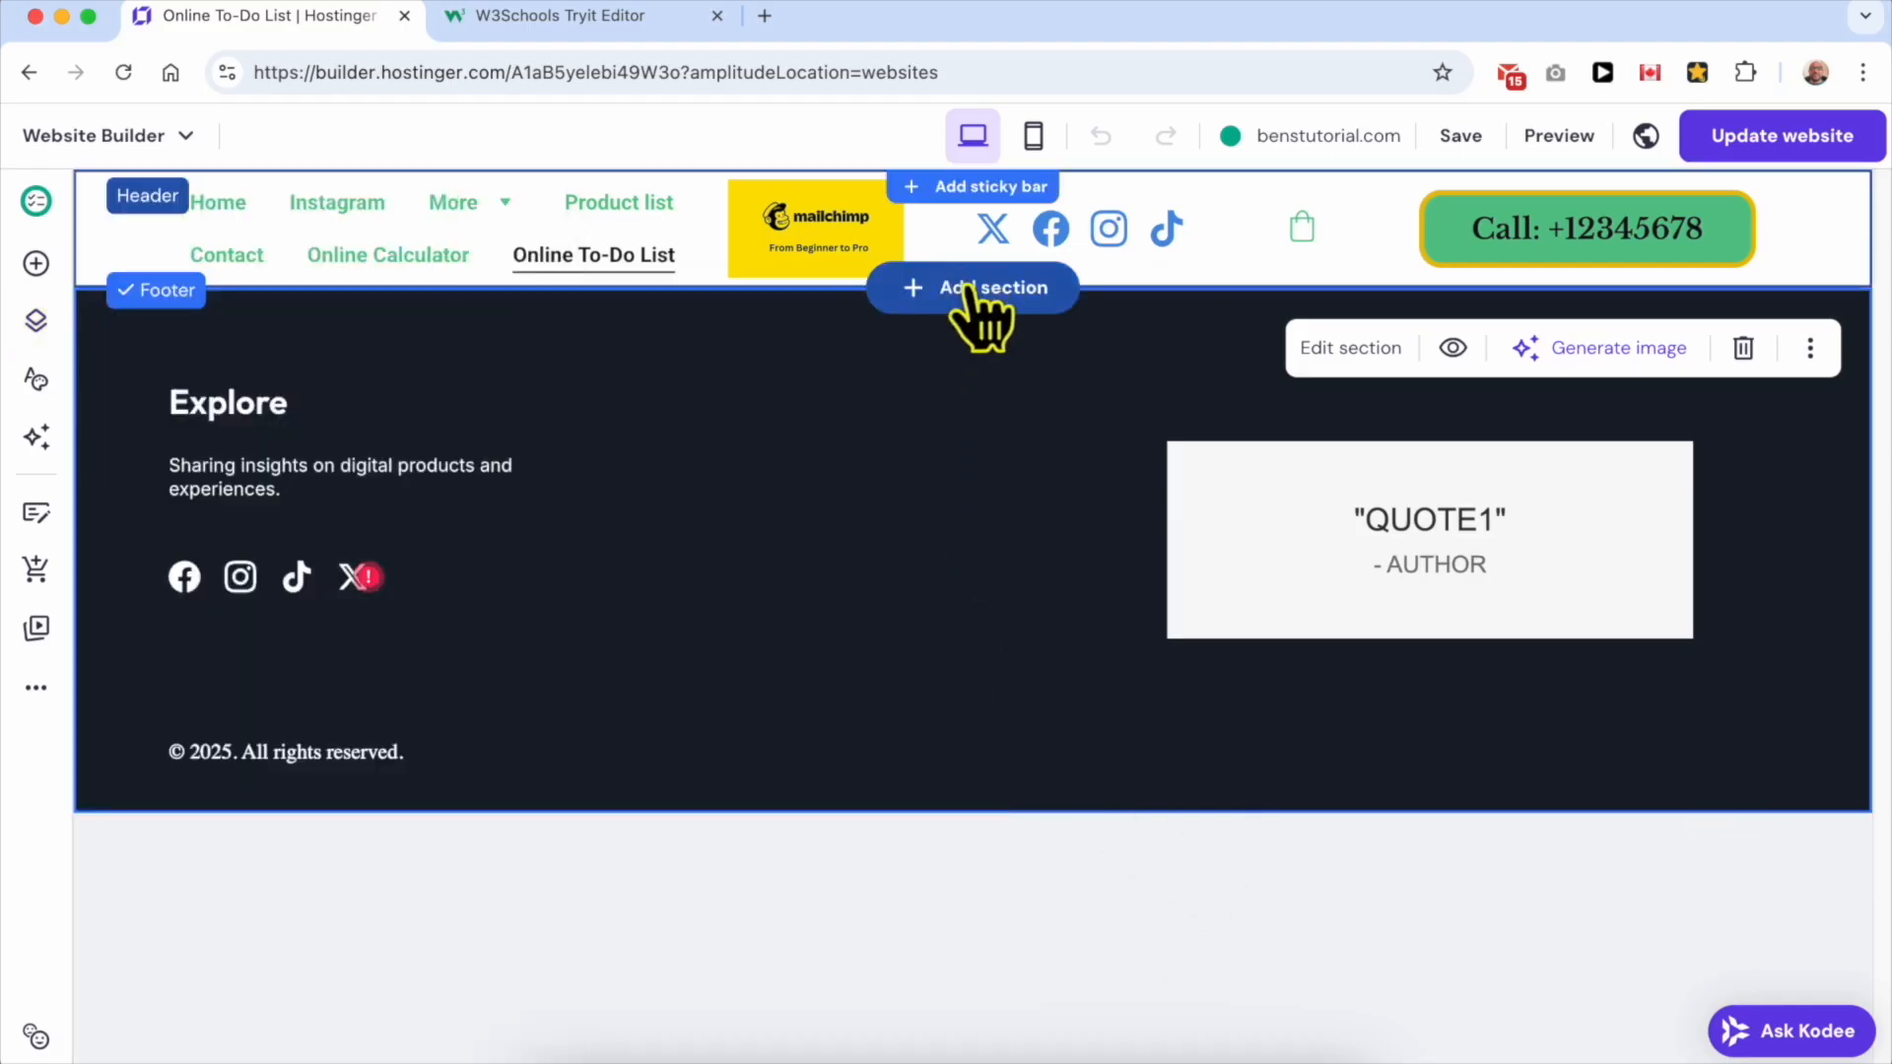
click(971, 296)
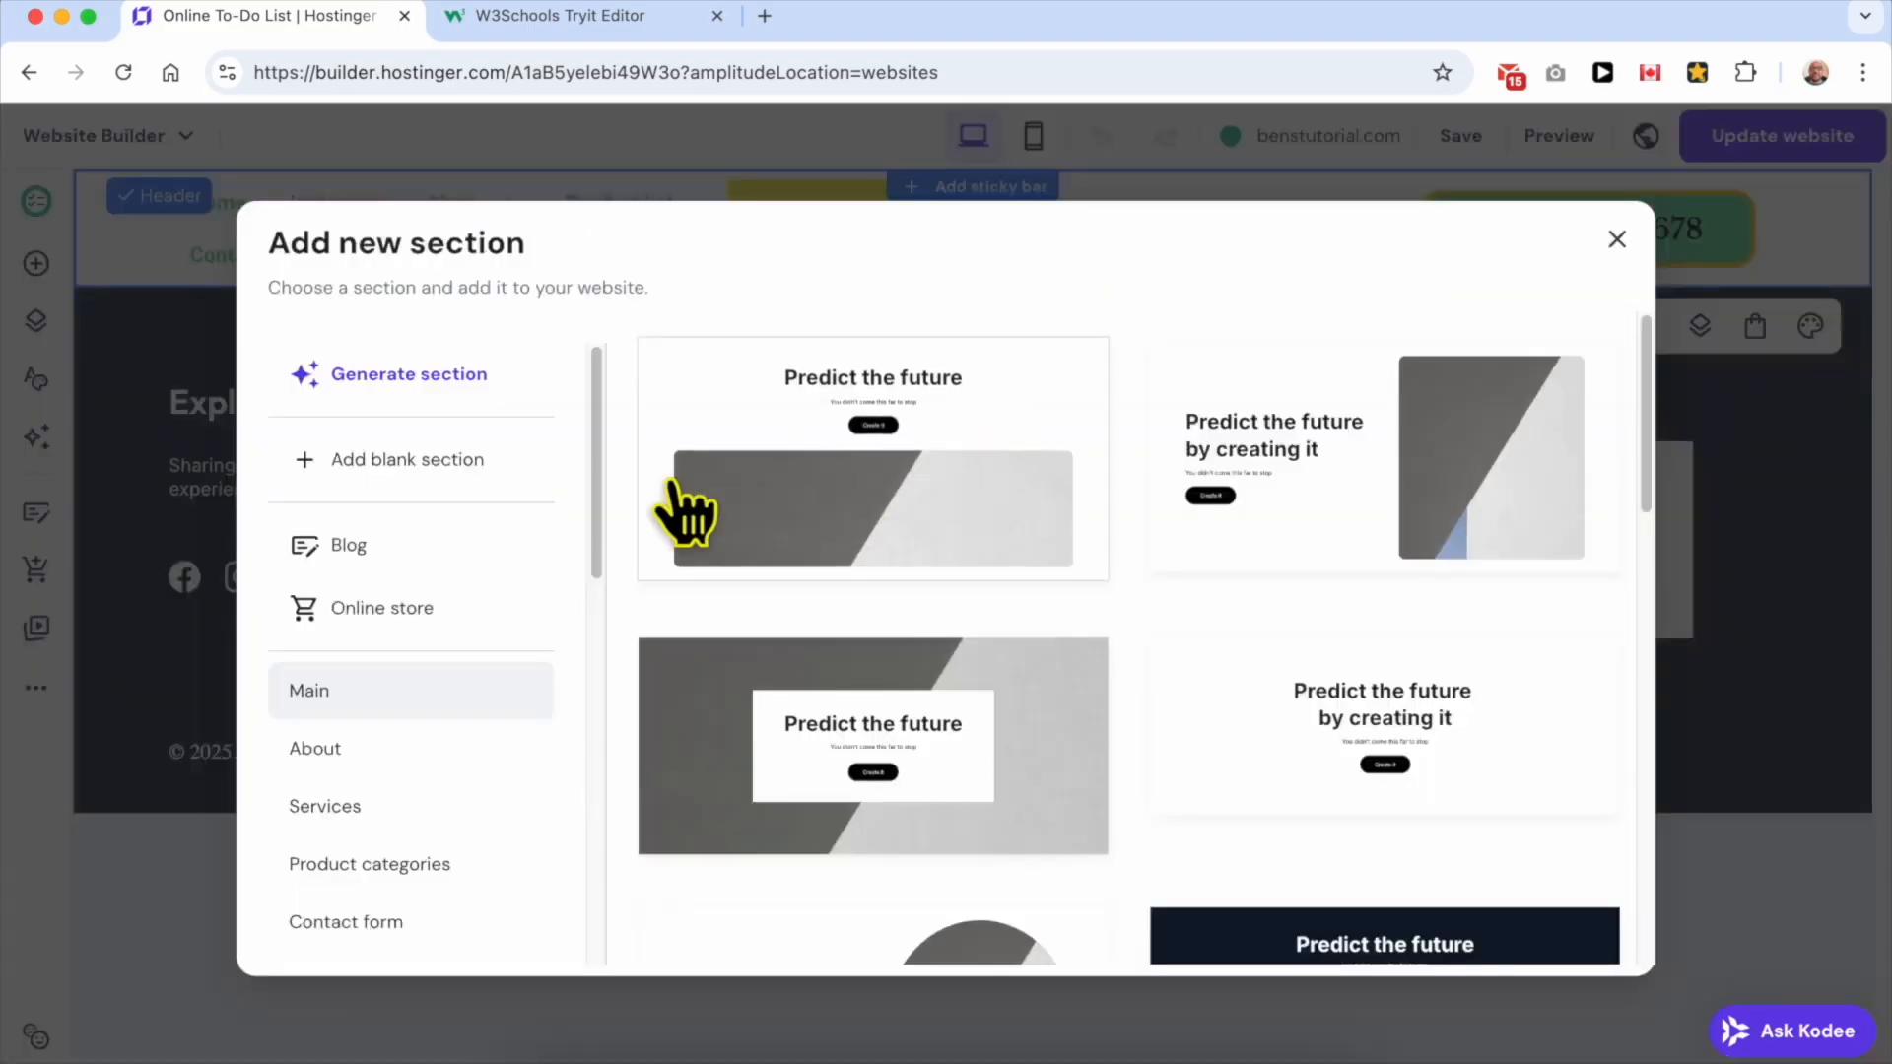
click(424, 458)
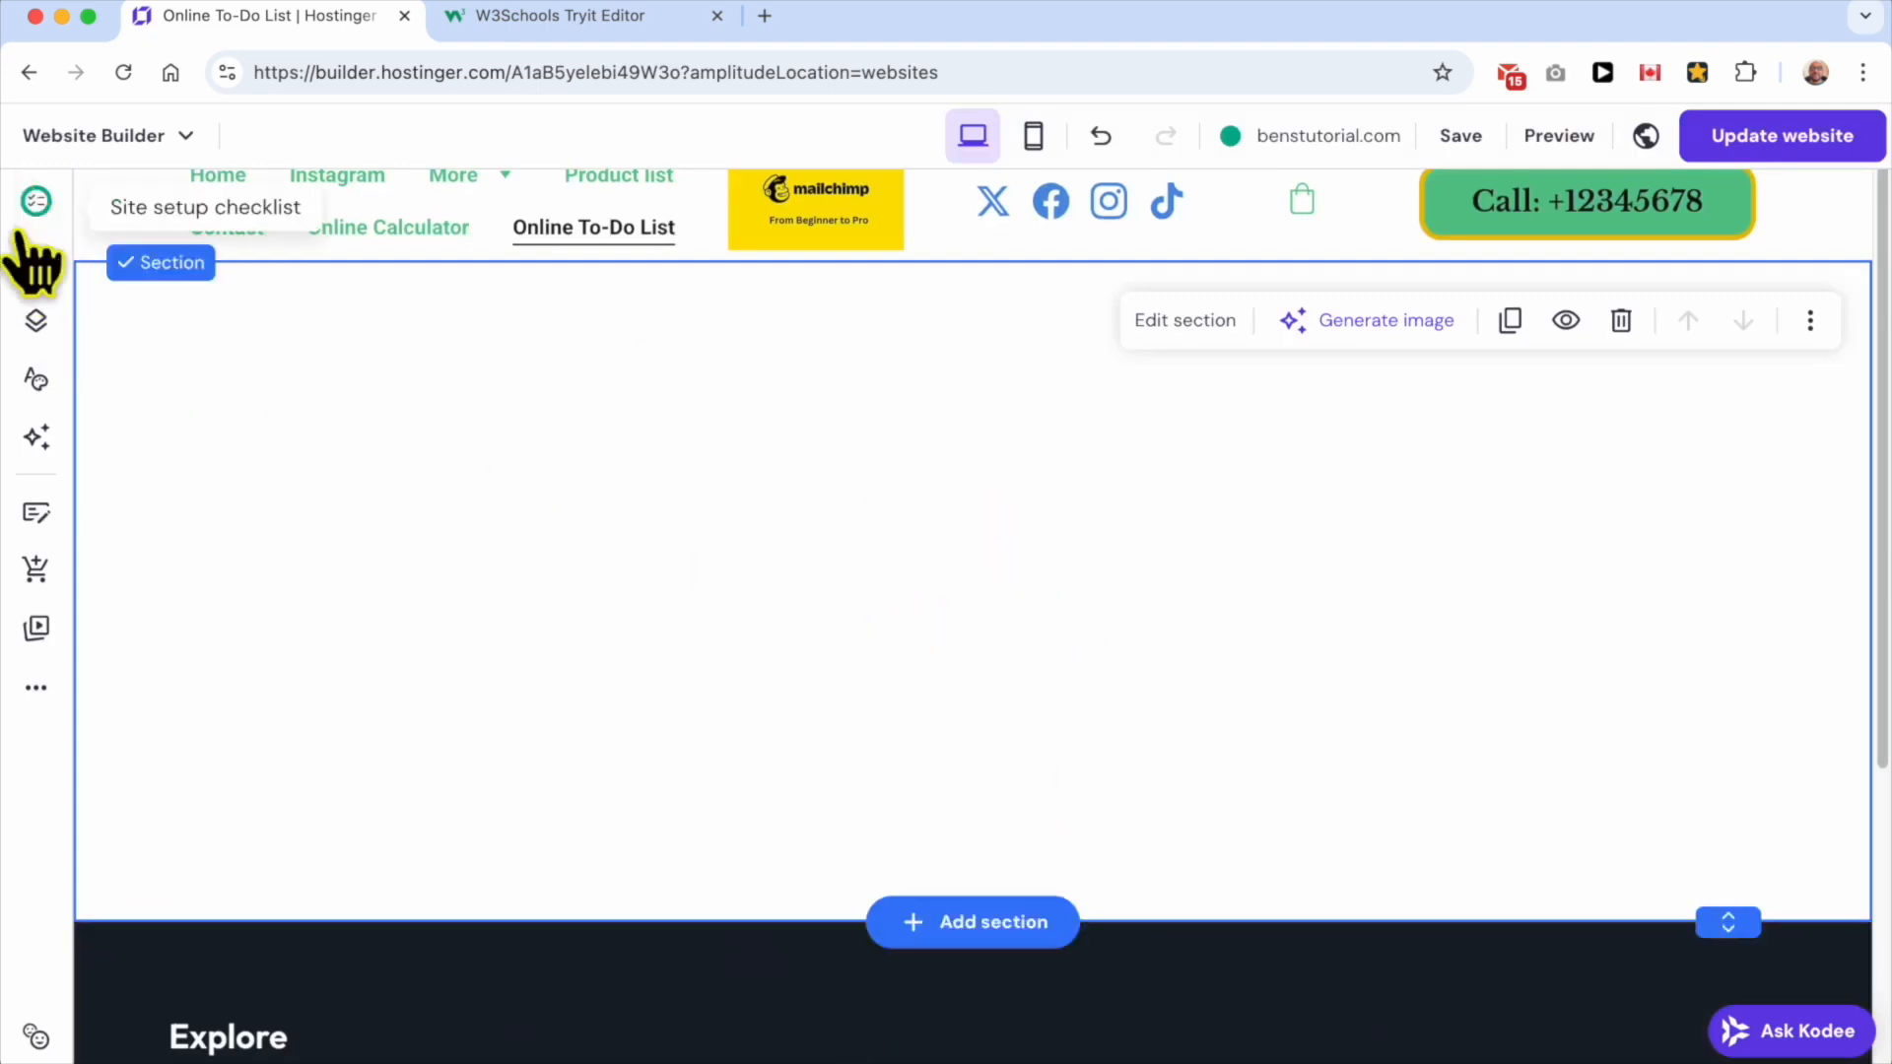
Step: Add an Embed code element to the blank section of the Online To-Do List page and clear its placeholder code
click(37, 264)
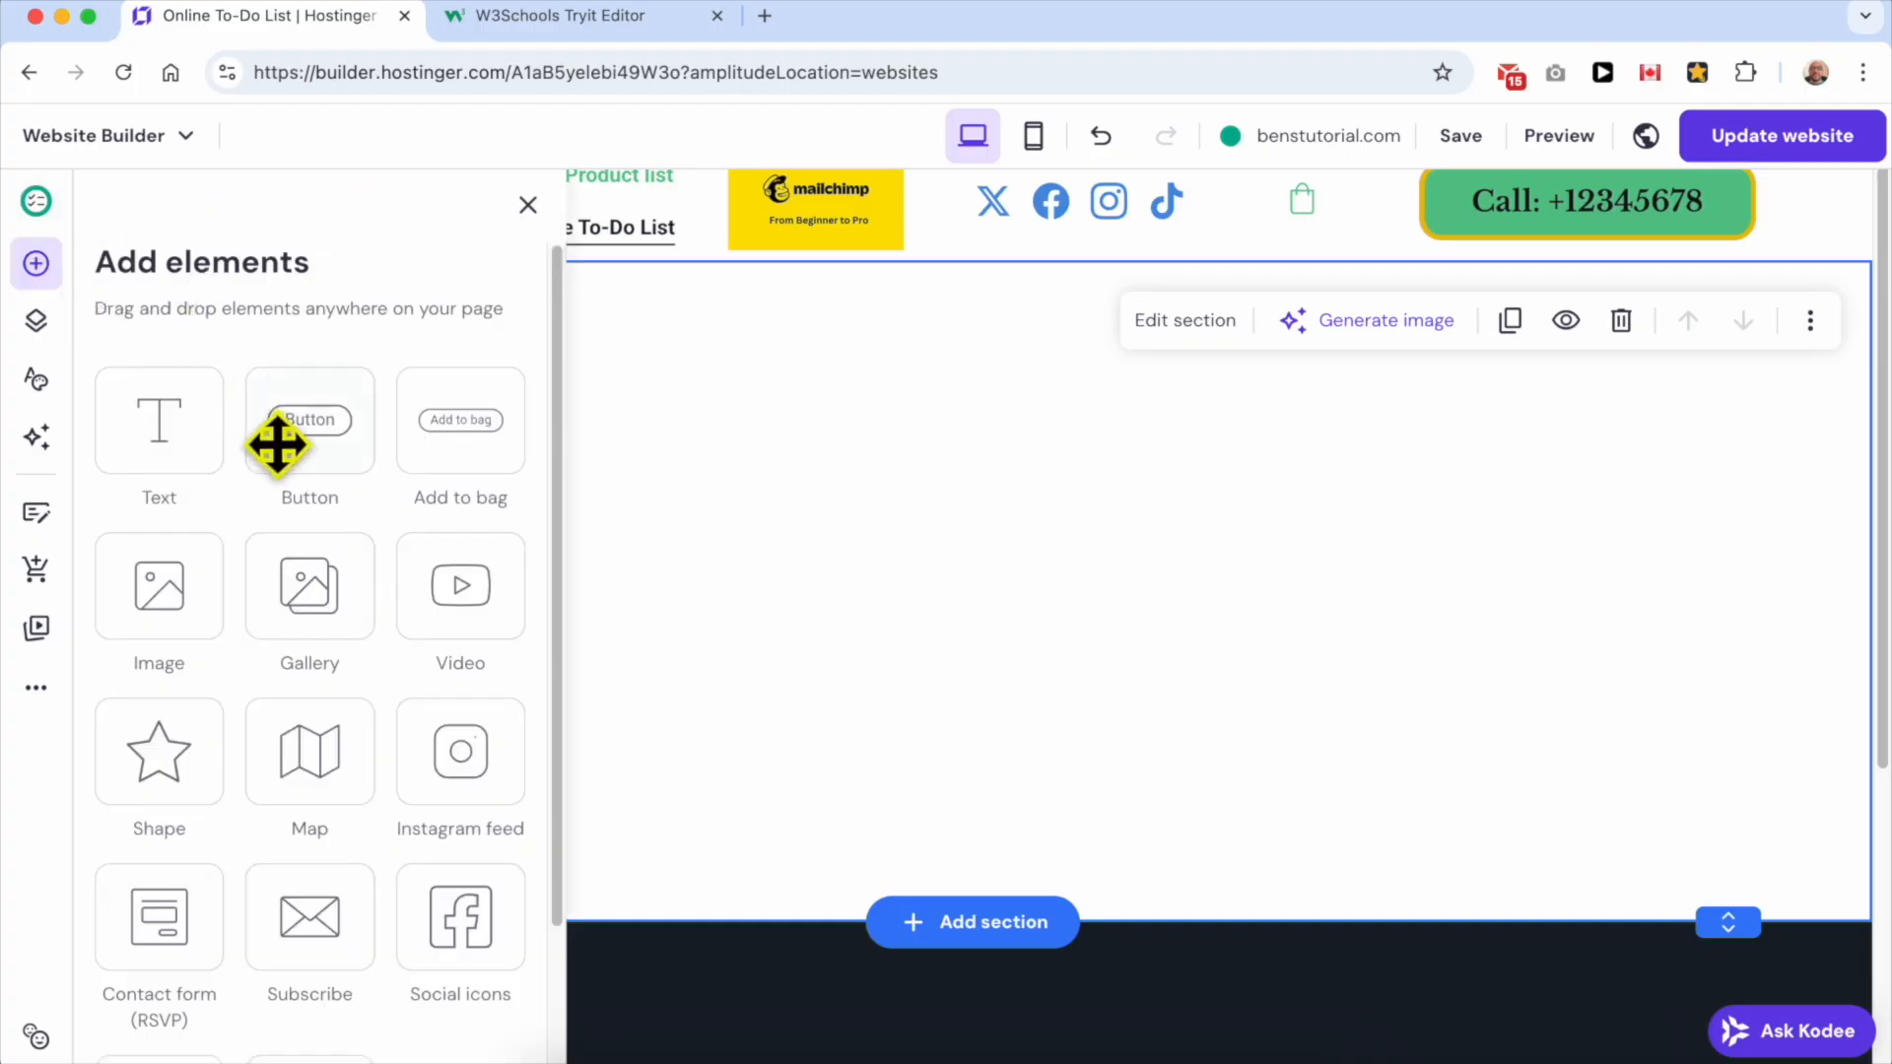
scroll(251, 532, down, 3)
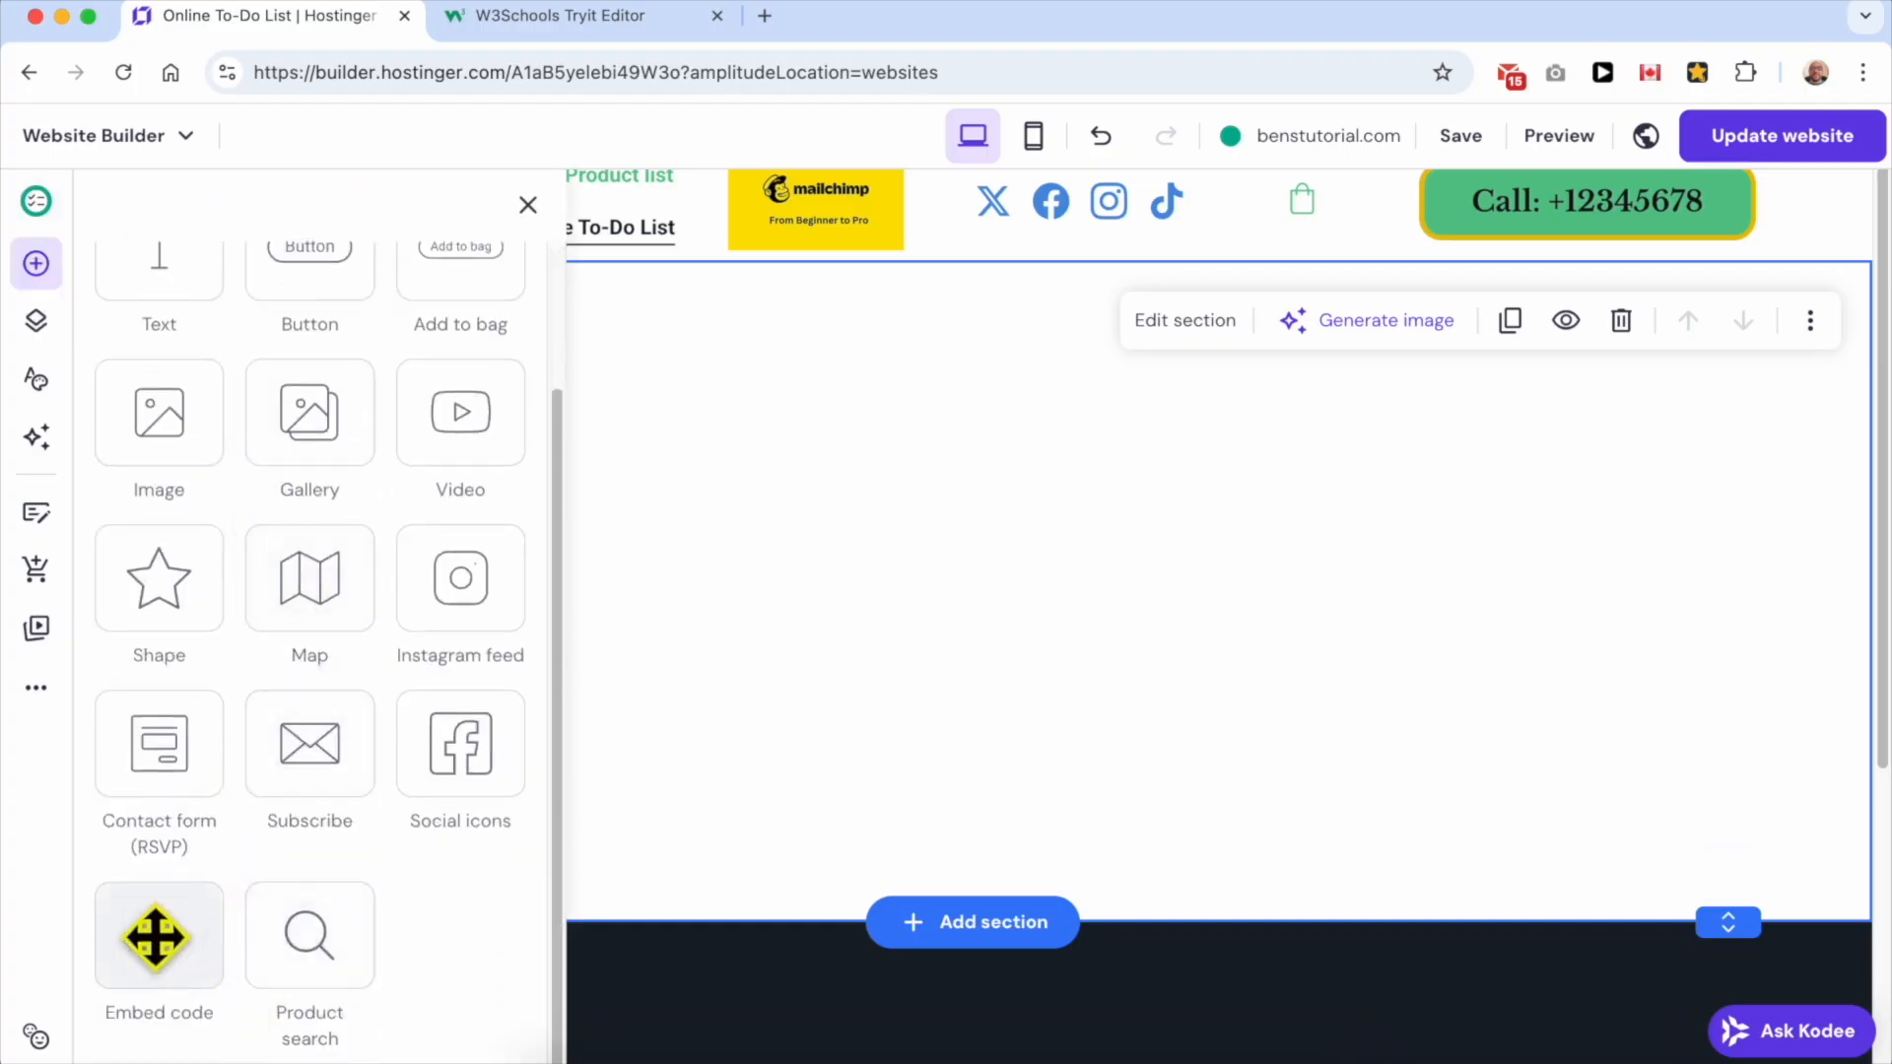
drag(157, 936, 920, 463)
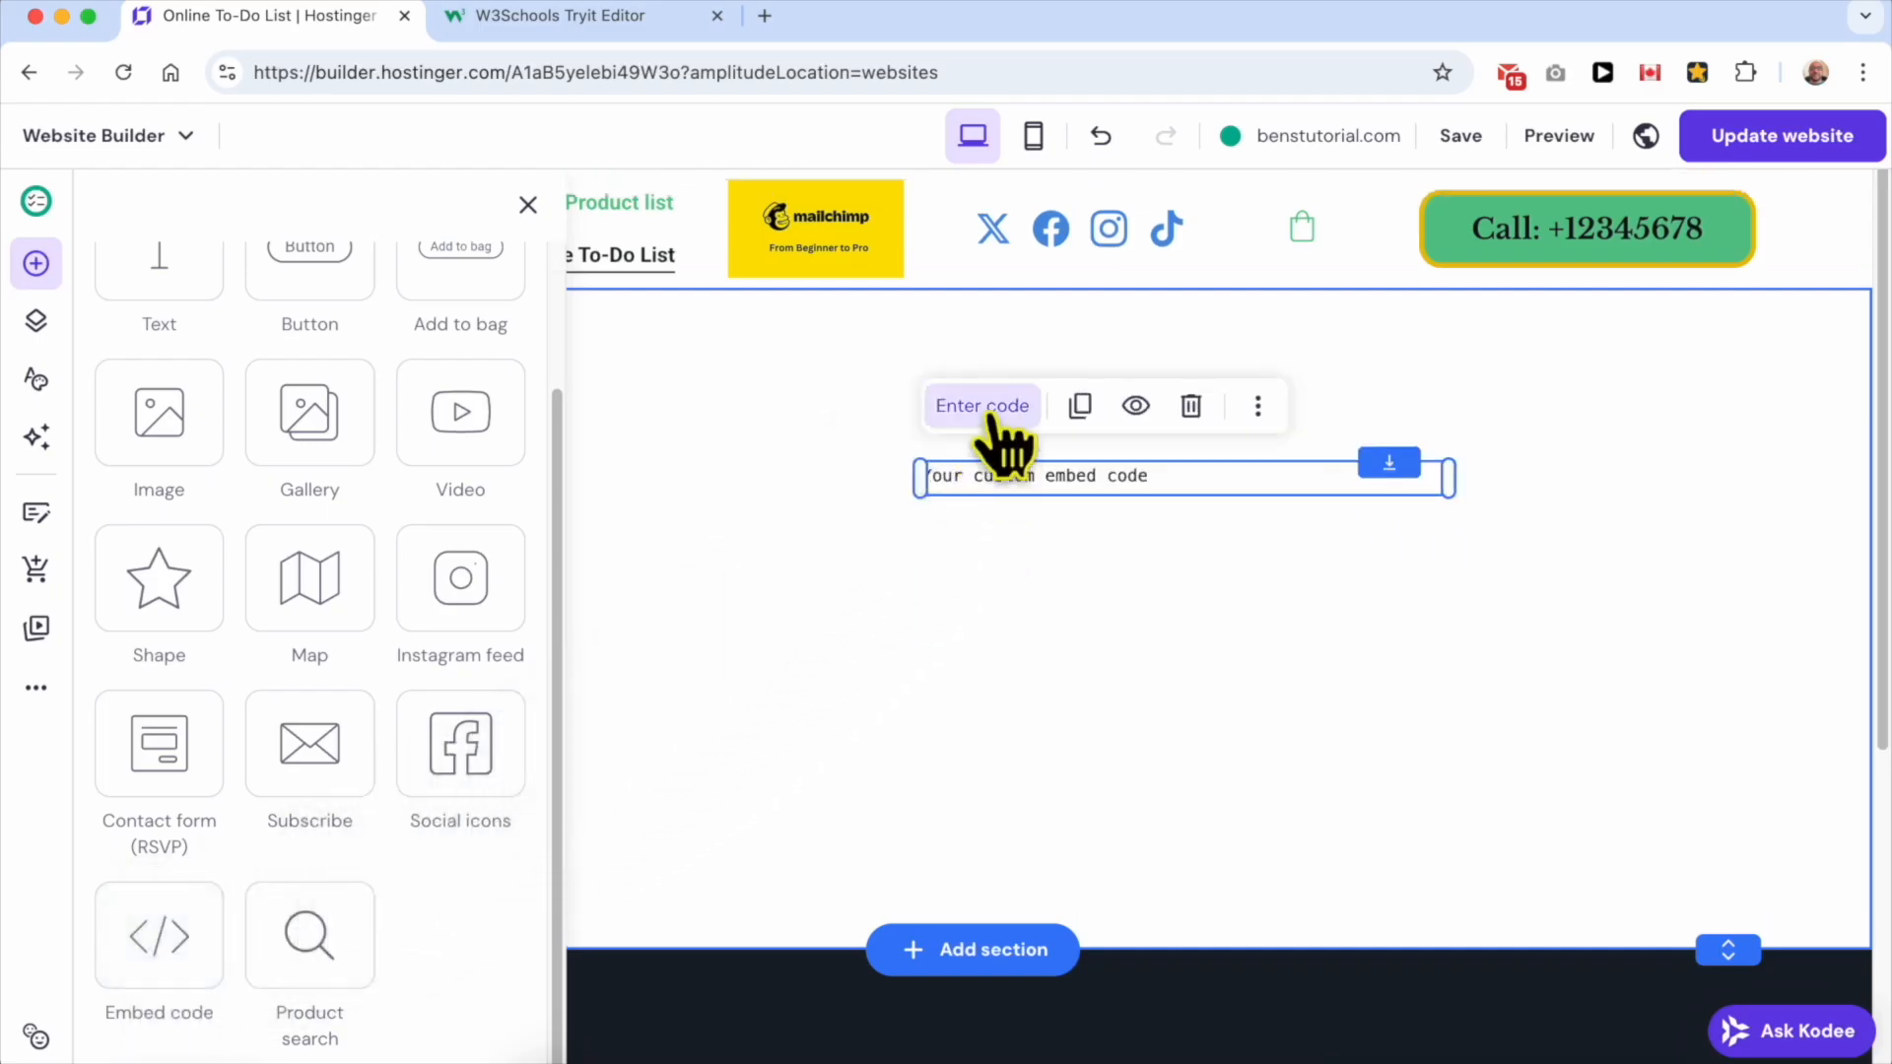
click(990, 415)
key(super+a)
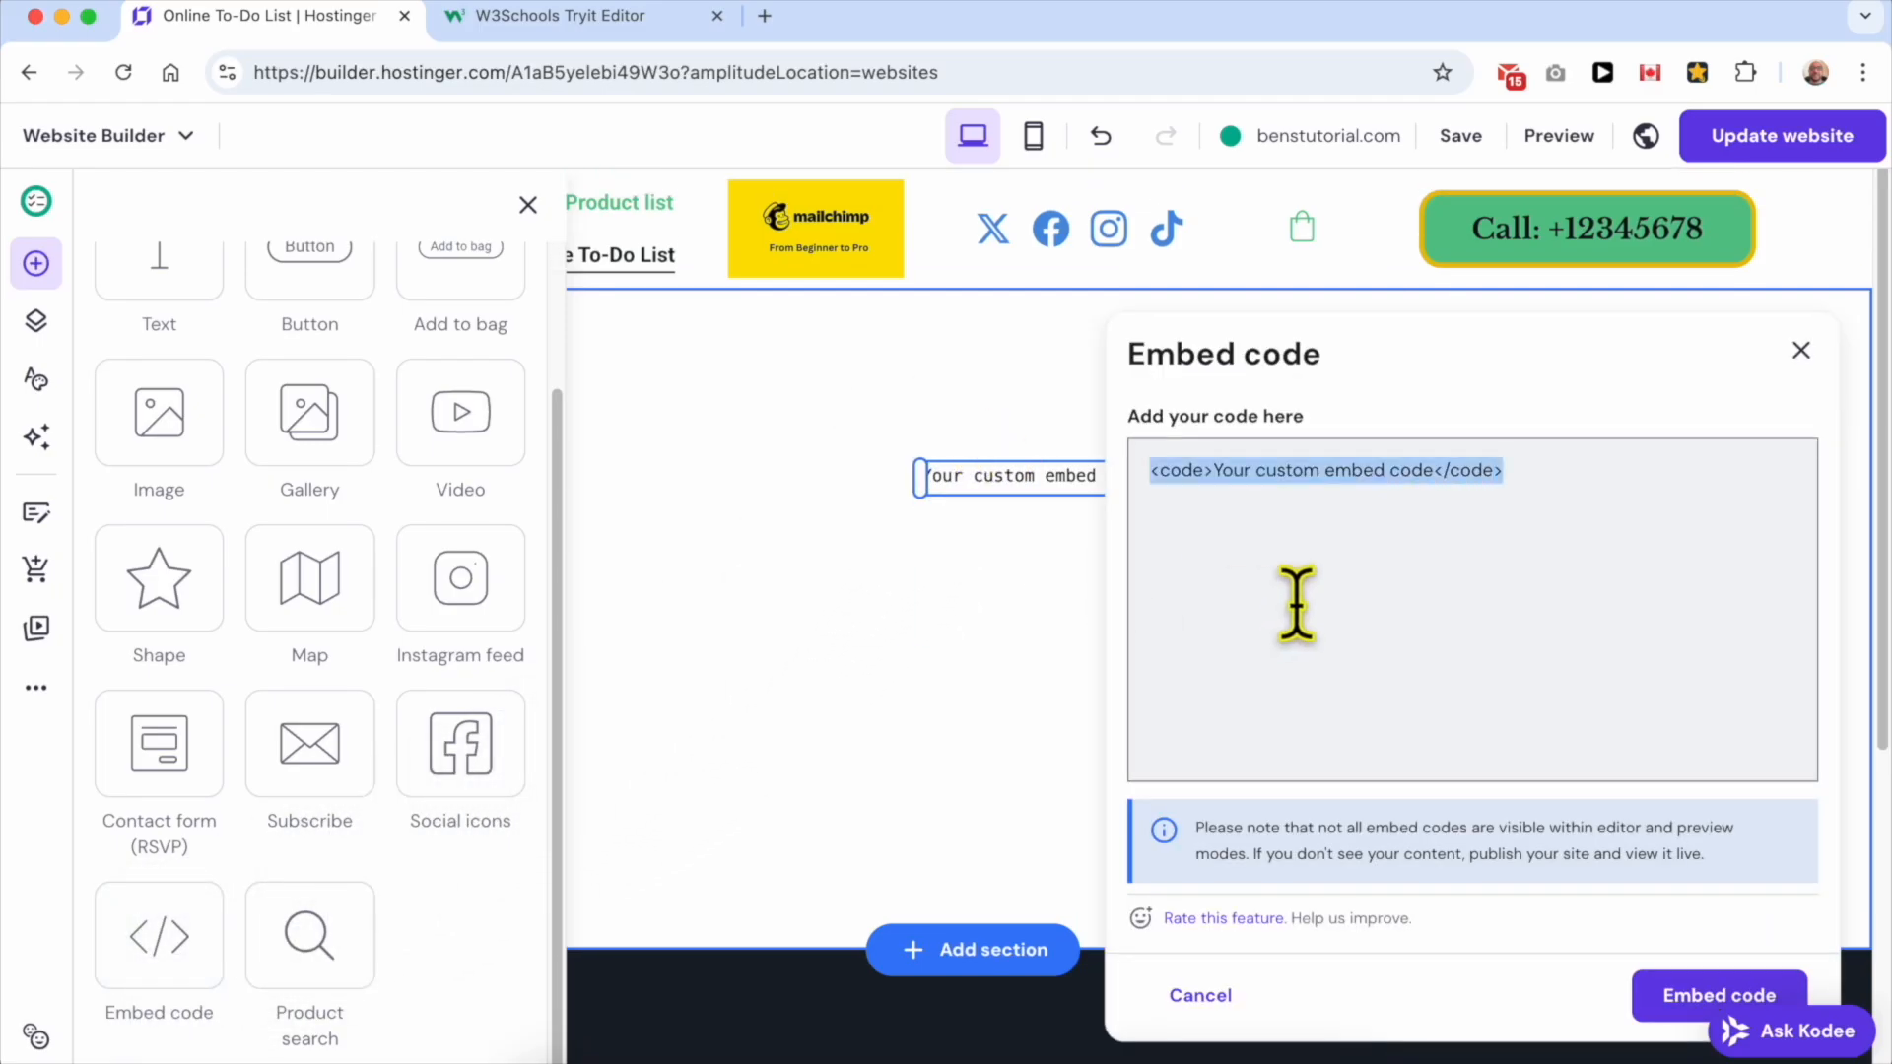
key(BackSpace)
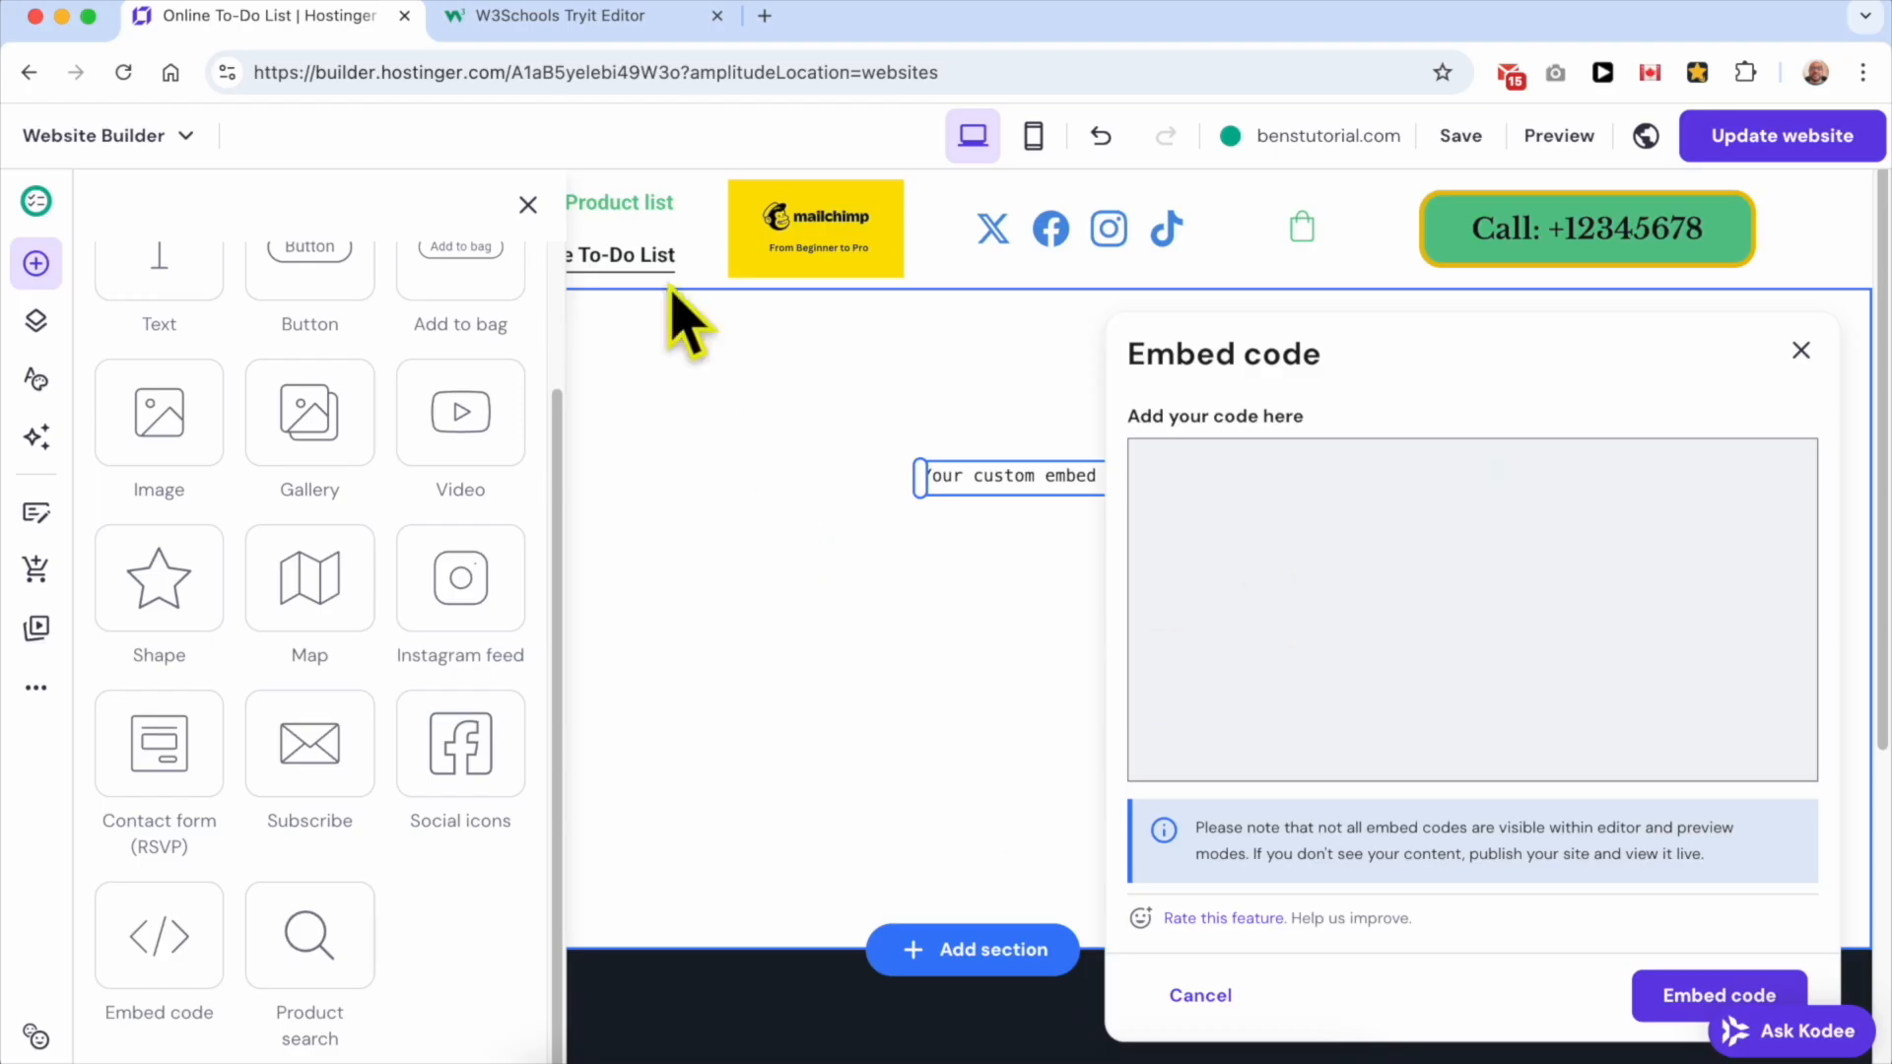
Step: Switch to the W3Schools Tryit Editor and copy the entire to-do list code
click(568, 17)
drag(169, 1014, 21, 76)
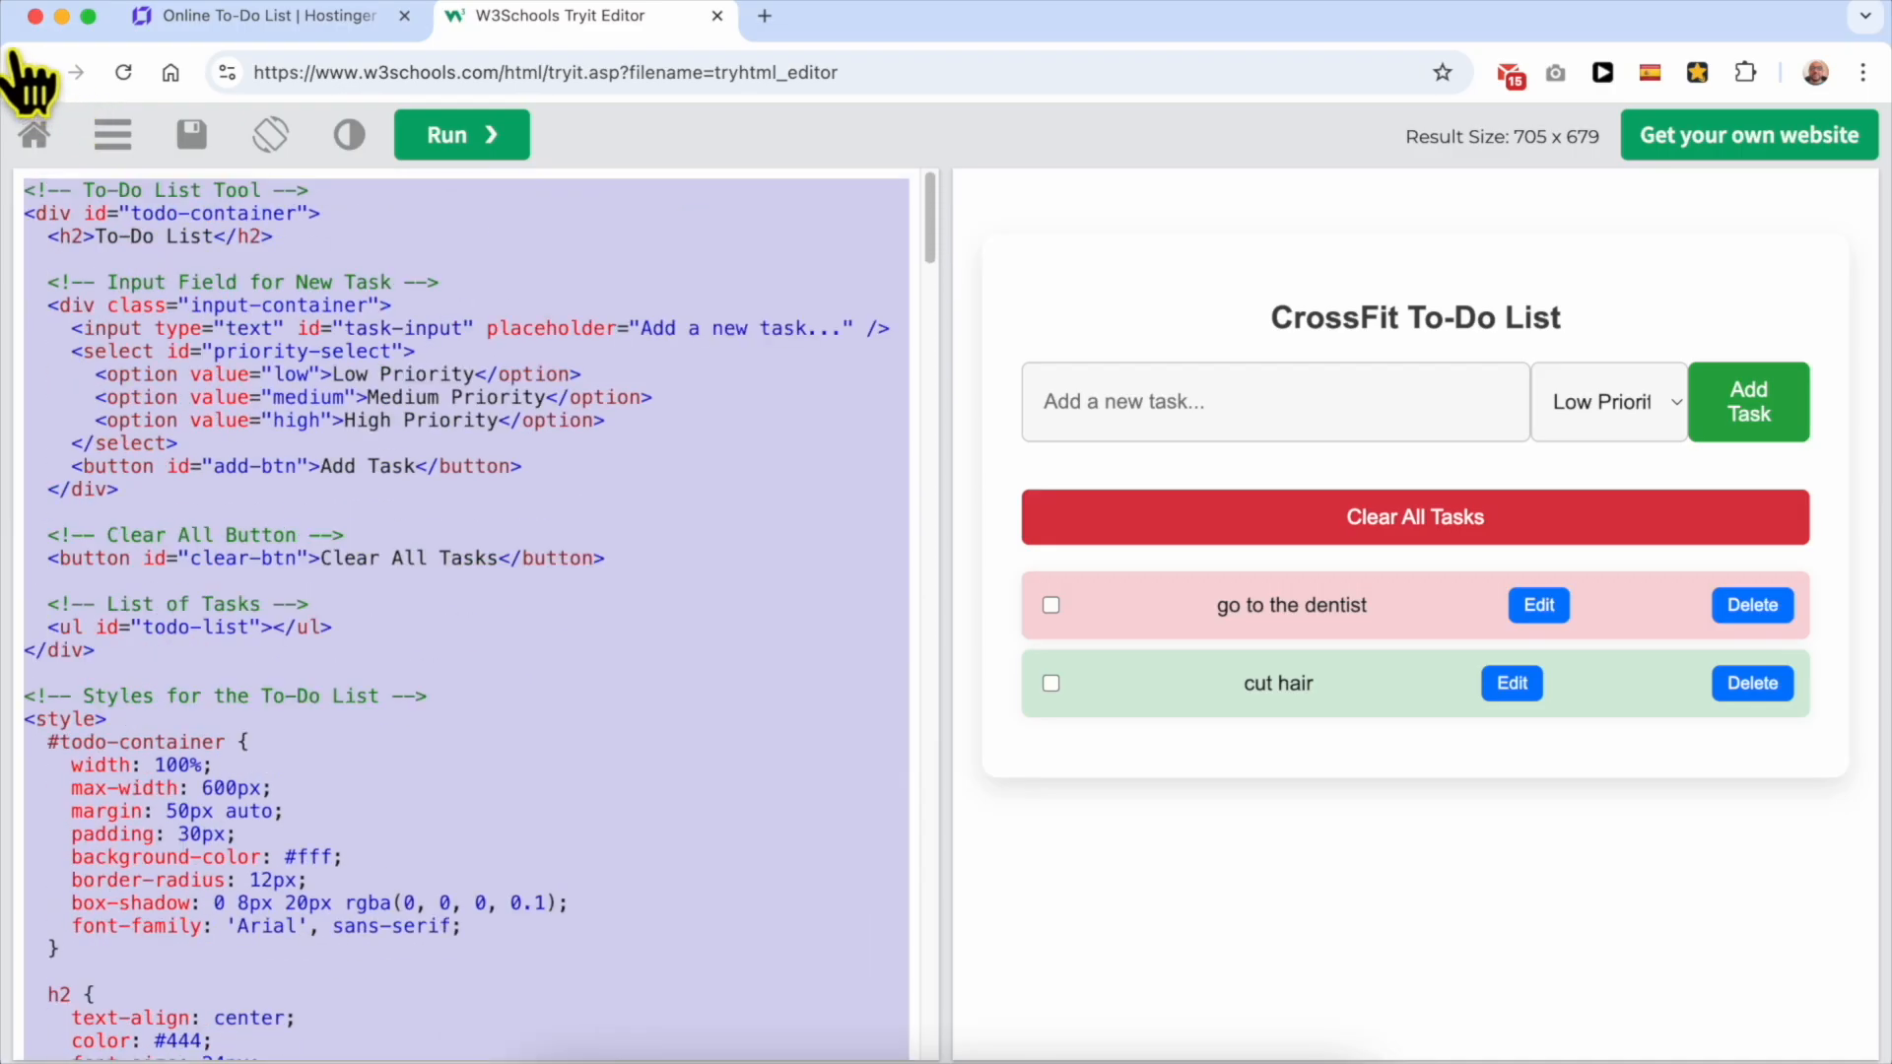
right_click(194, 379)
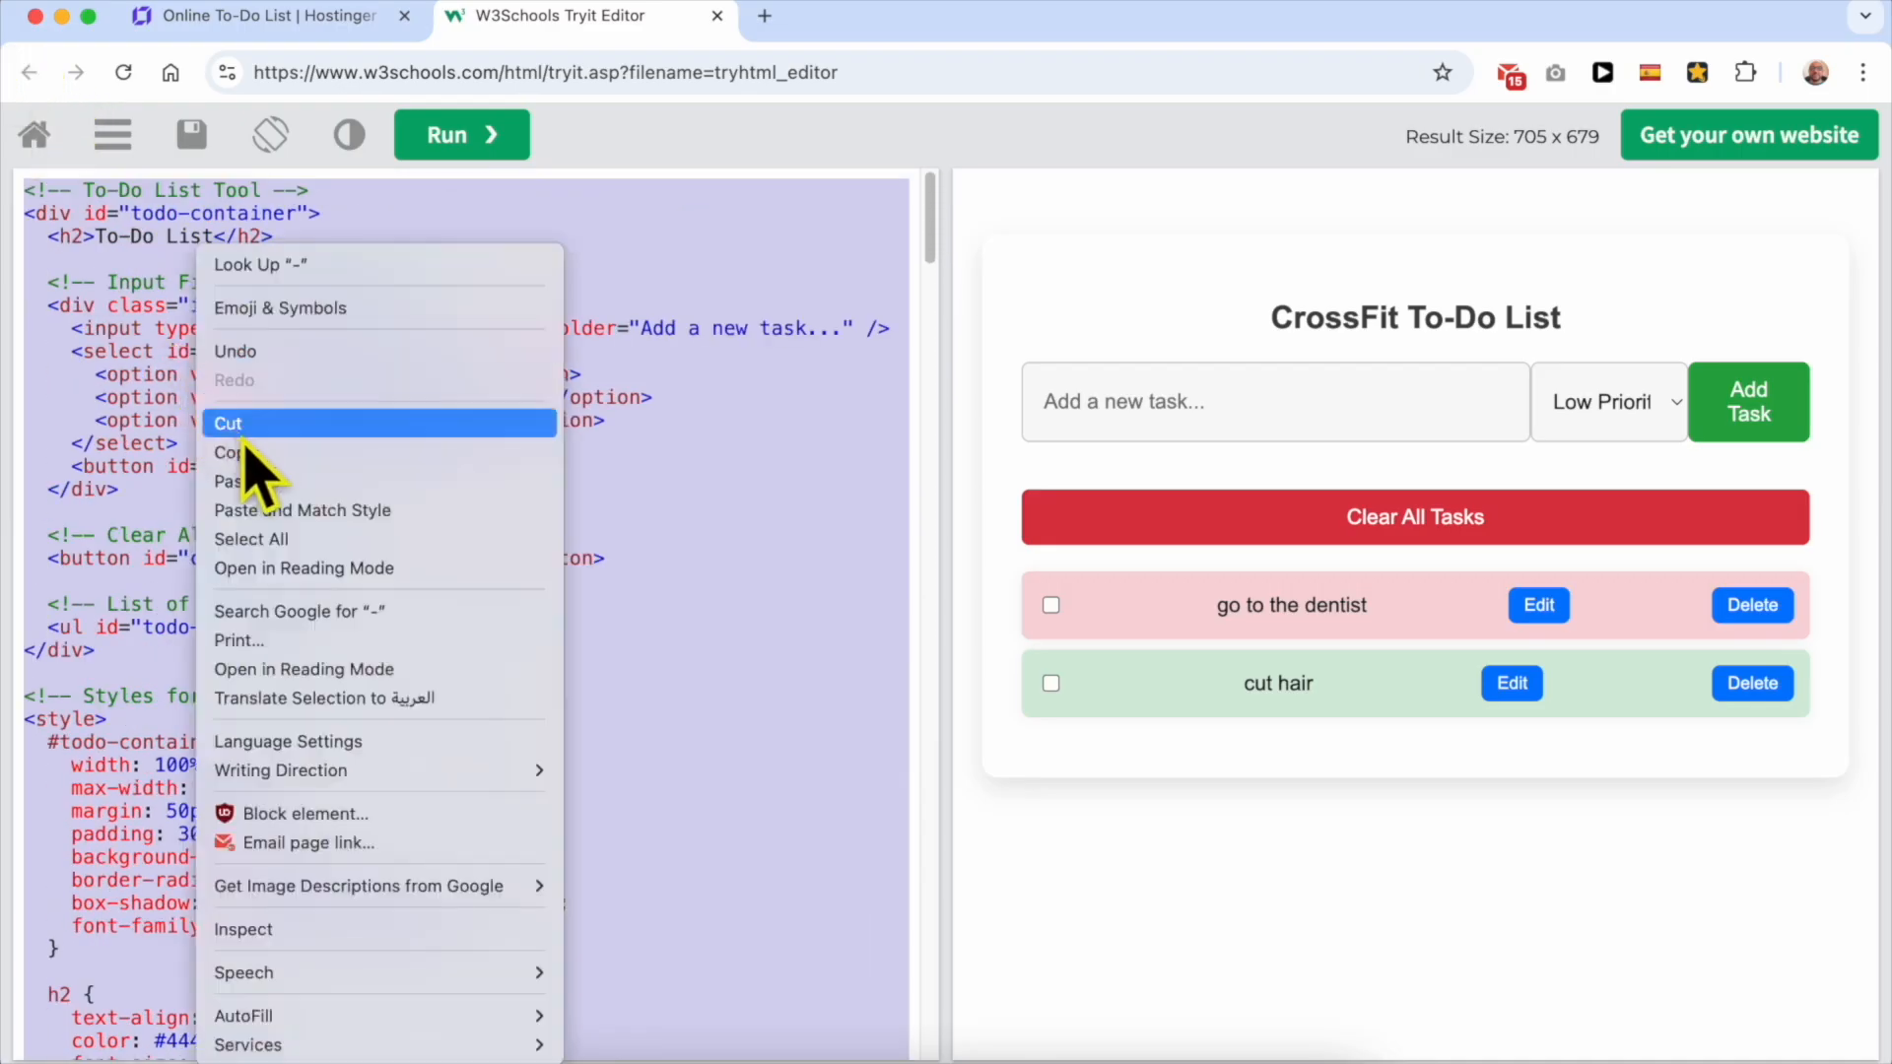
click(248, 456)
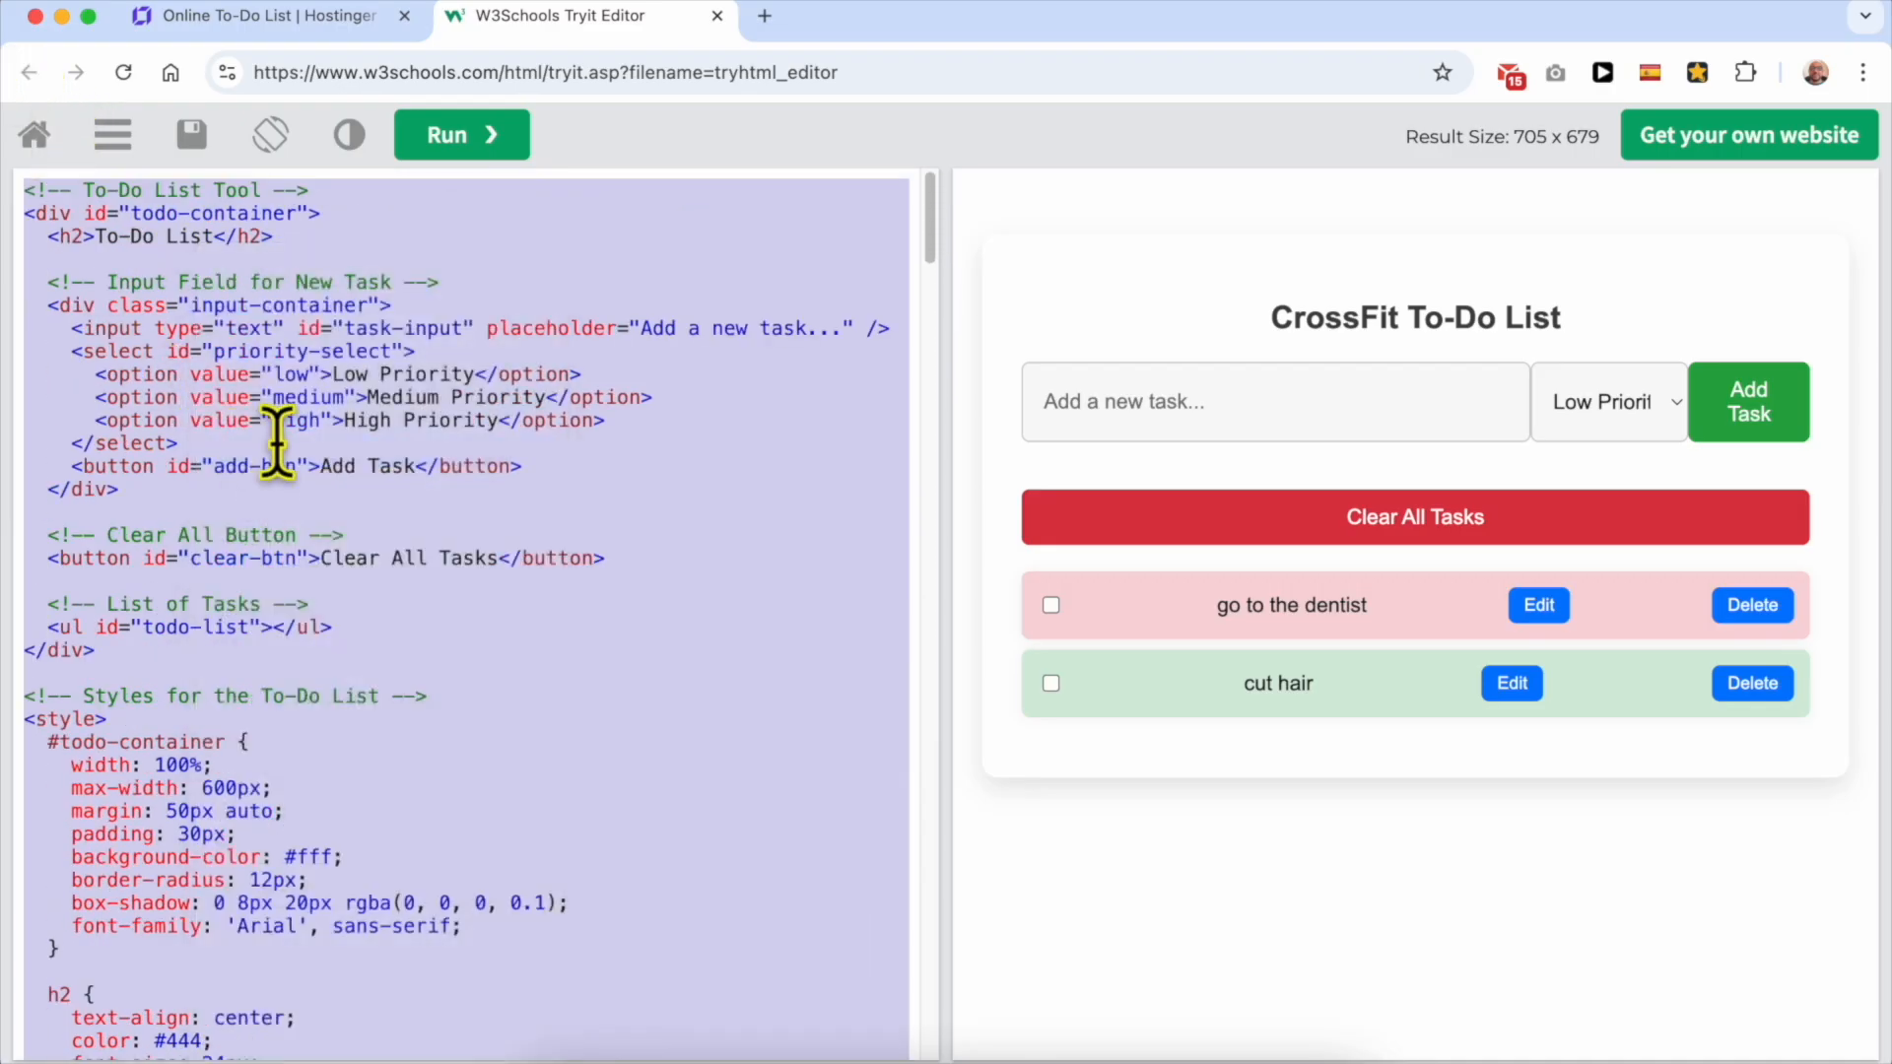
Step: Return to the website builder, paste the copied to-do list code into the embed element and embed it
click(276, 16)
right_click(1210, 491)
click(1300, 681)
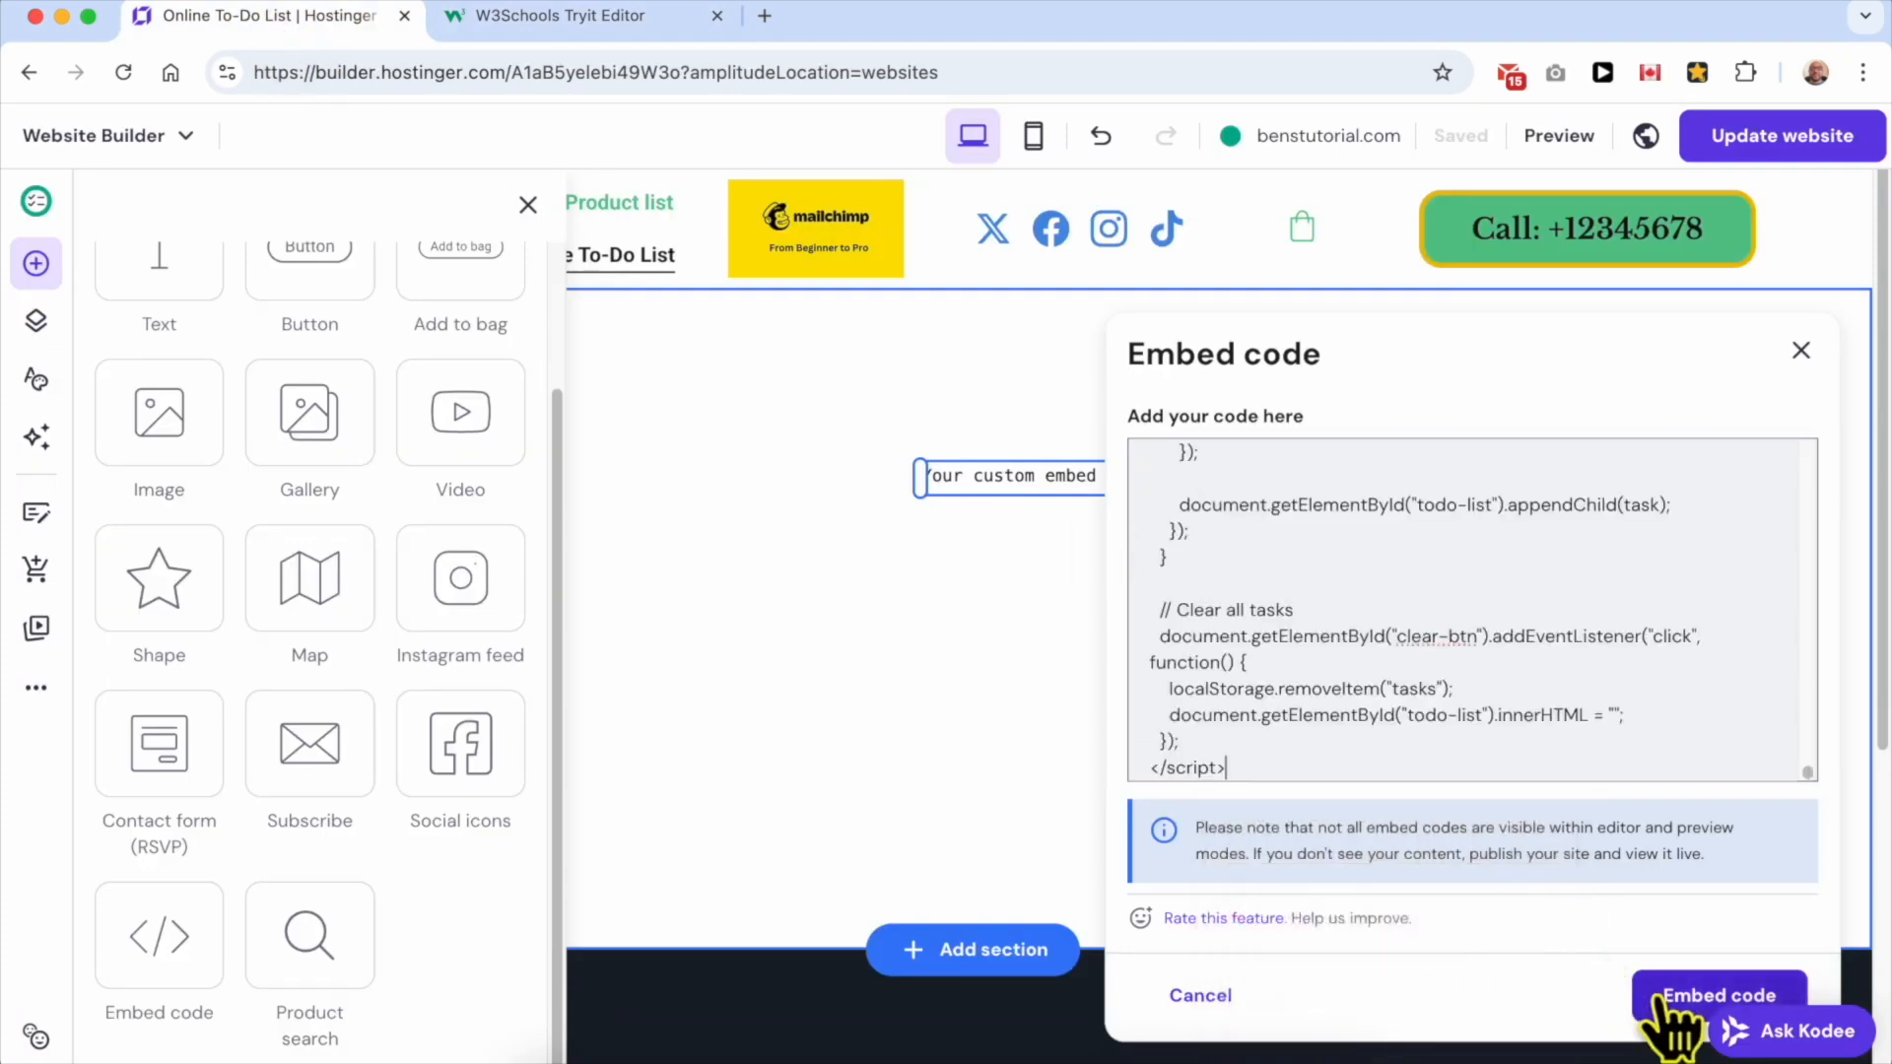
click(1675, 997)
Step: Reposition the embedded to-do list near the top of the section and widen it to span most of the section, roughly centred
click(1498, 748)
drag(1237, 689, 564, 537)
drag(803, 541, 1763, 544)
drag(1638, 562, 1575, 553)
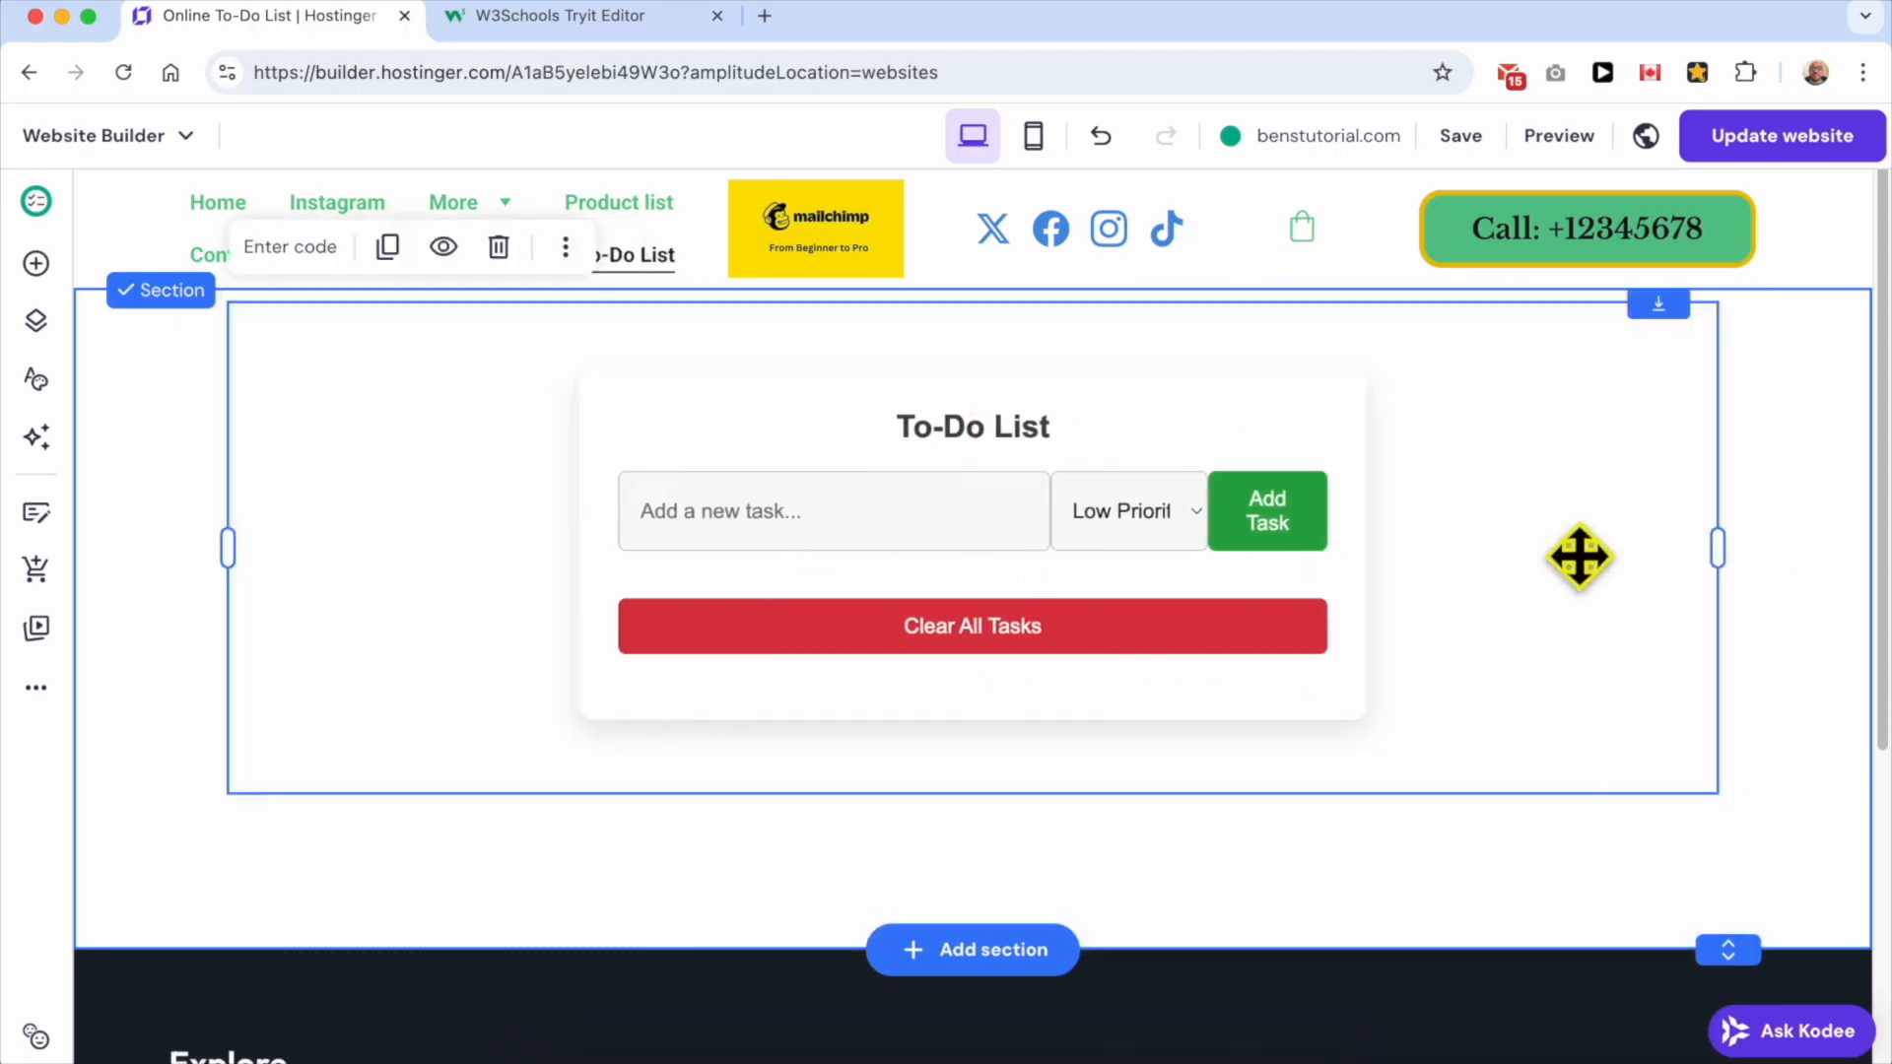
Step: Publish the website changes and open the Online To-Do List page on the live site
click(1820, 364)
click(1836, 138)
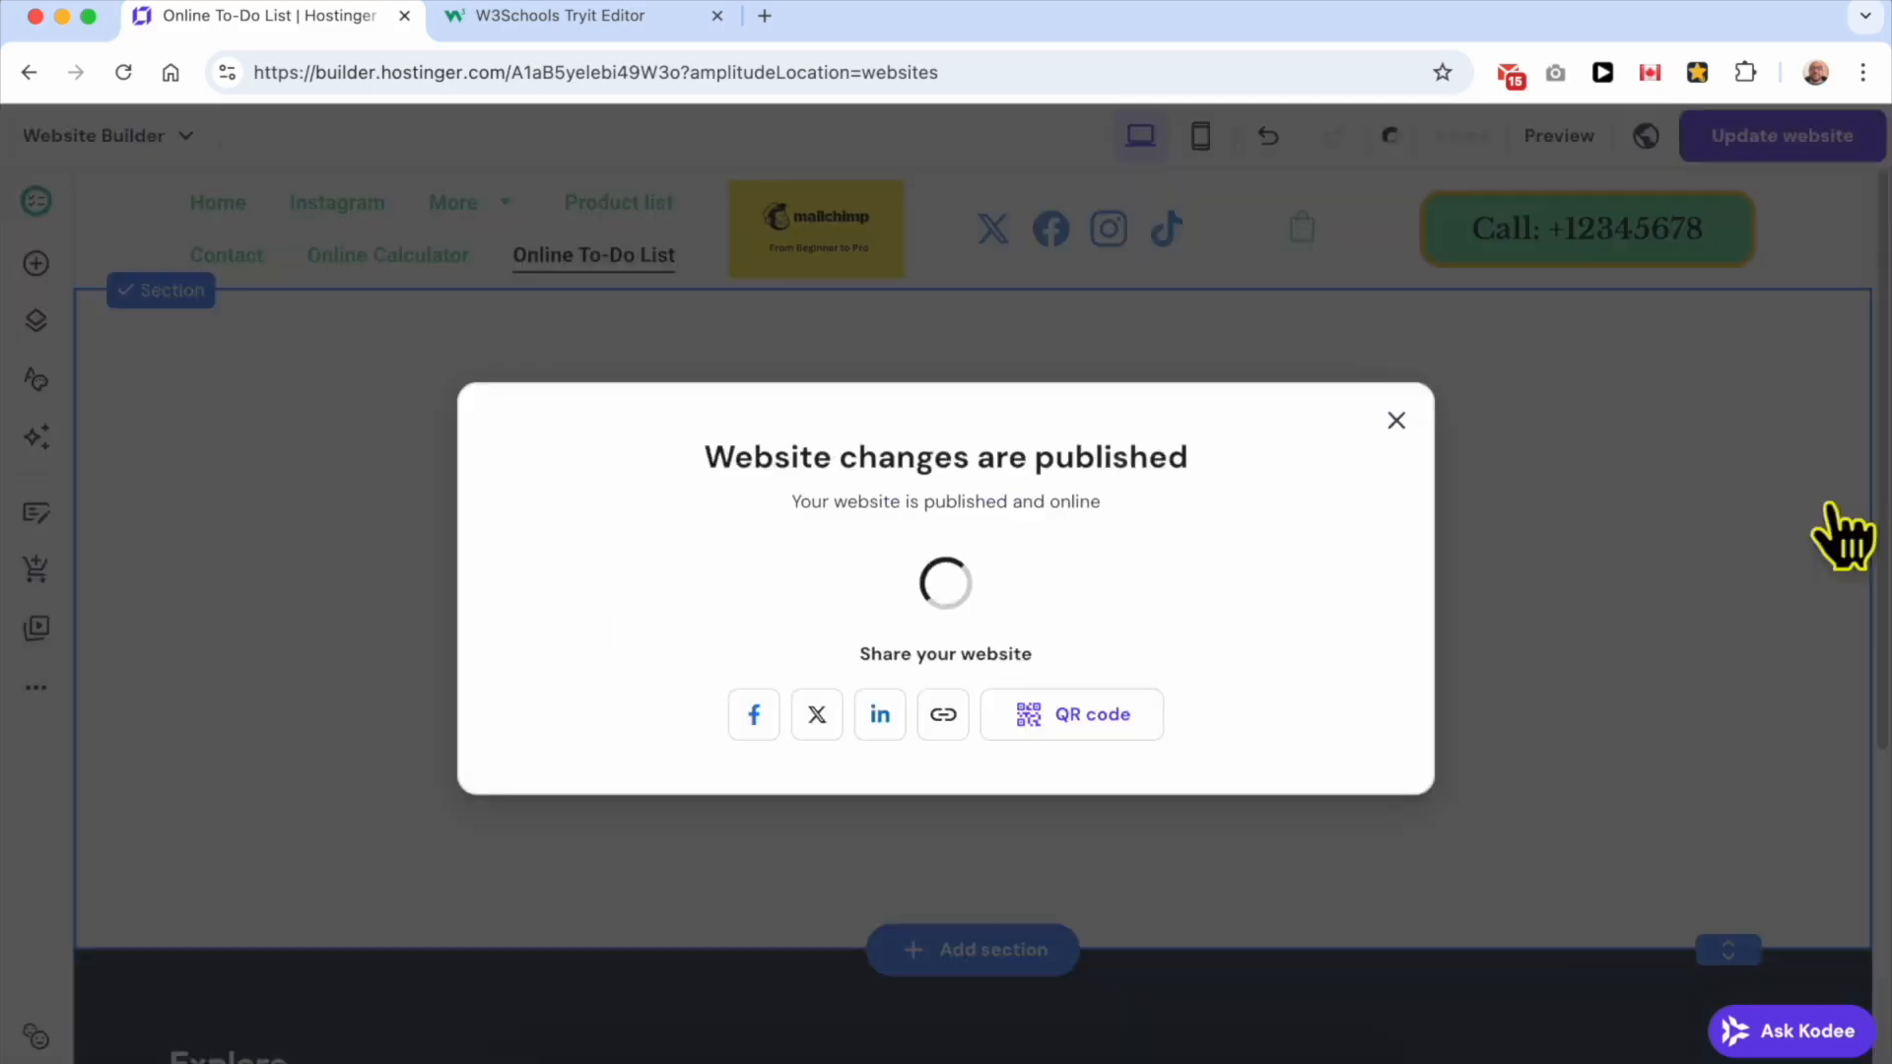
click(1295, 583)
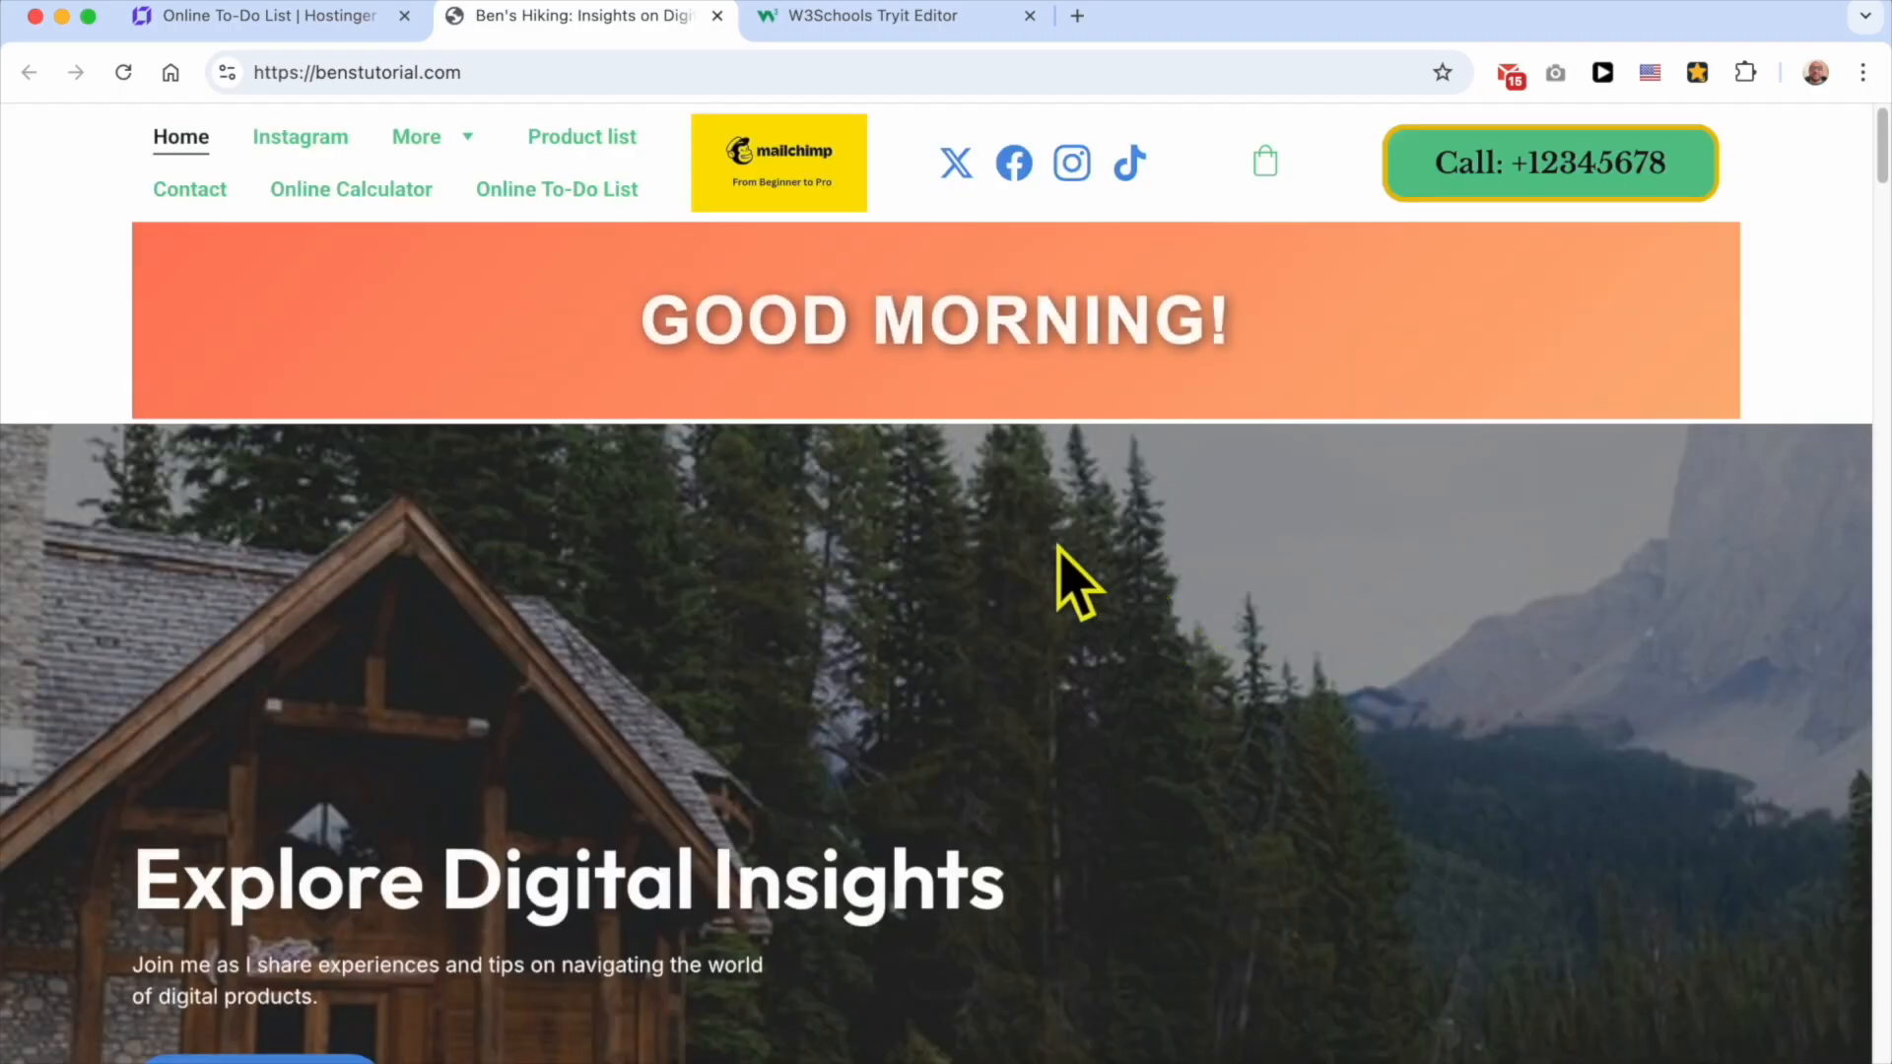
click(557, 192)
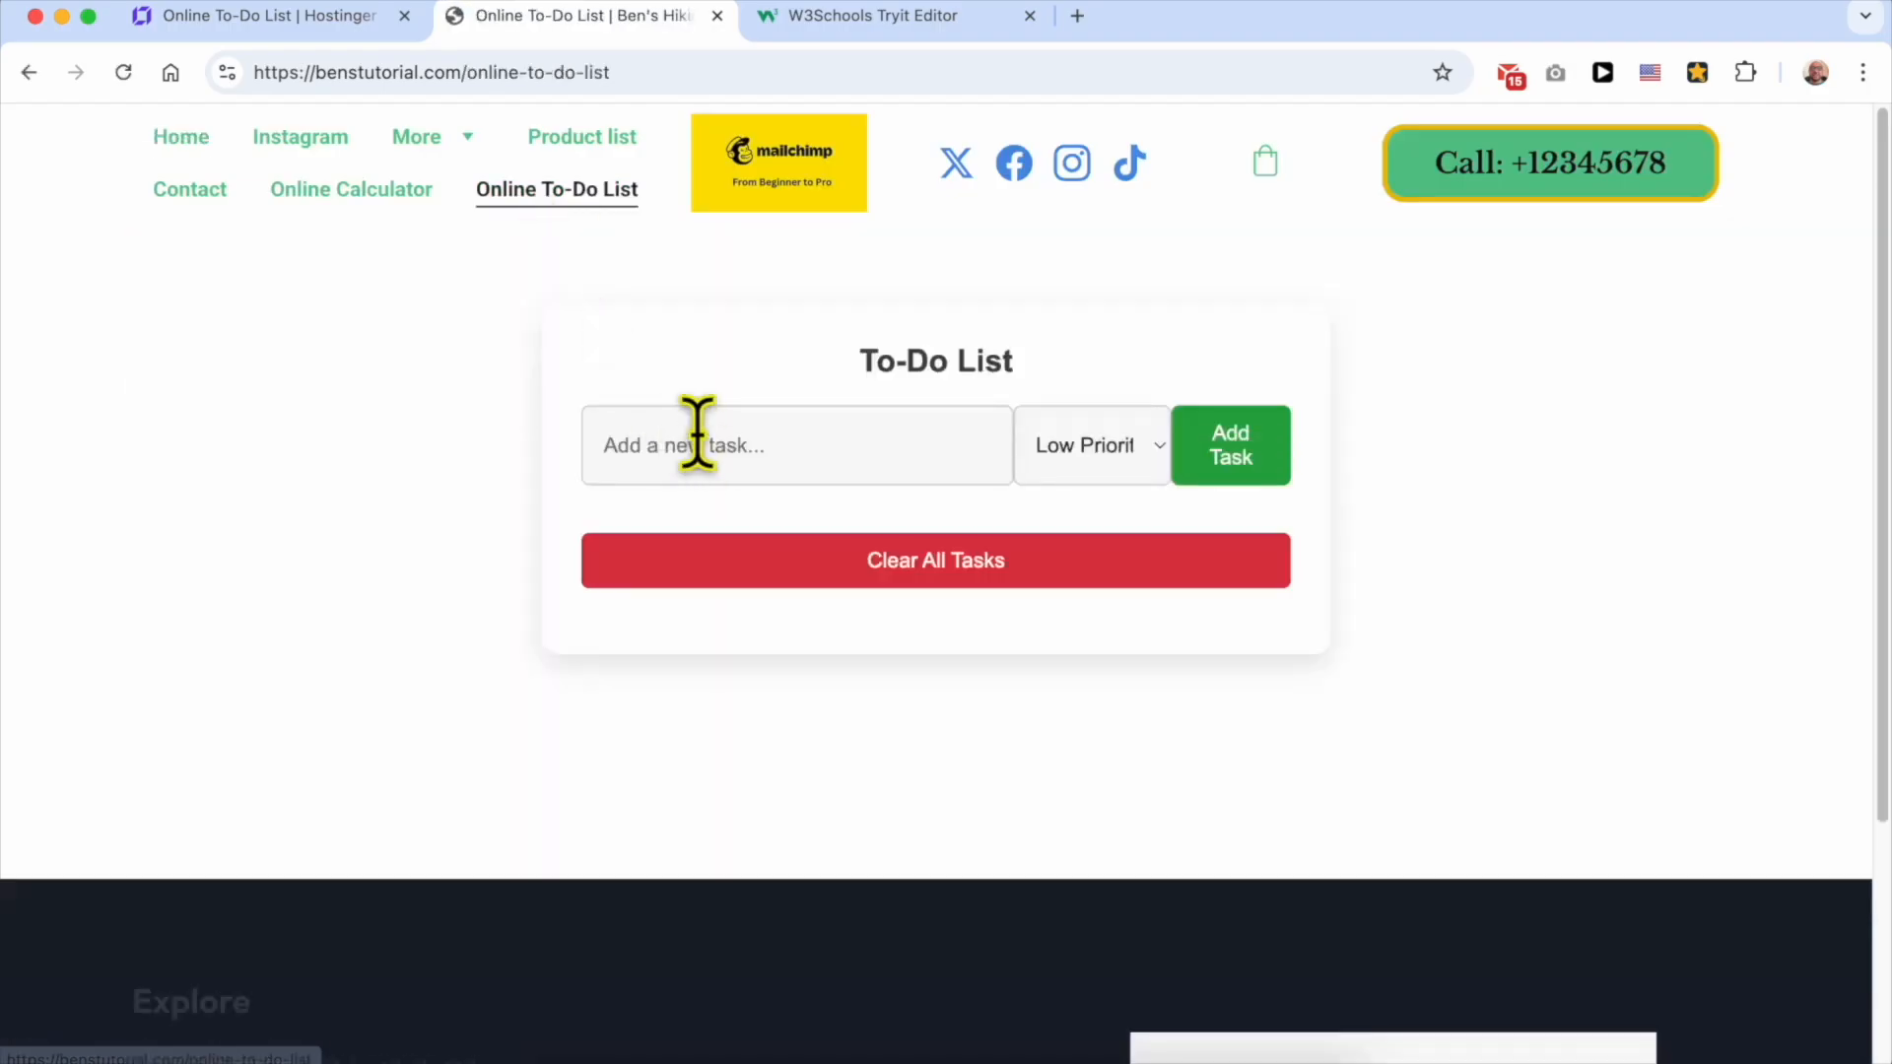
Step: Add the task "buy bananas" with medium priority to the to-do list
click(865, 437)
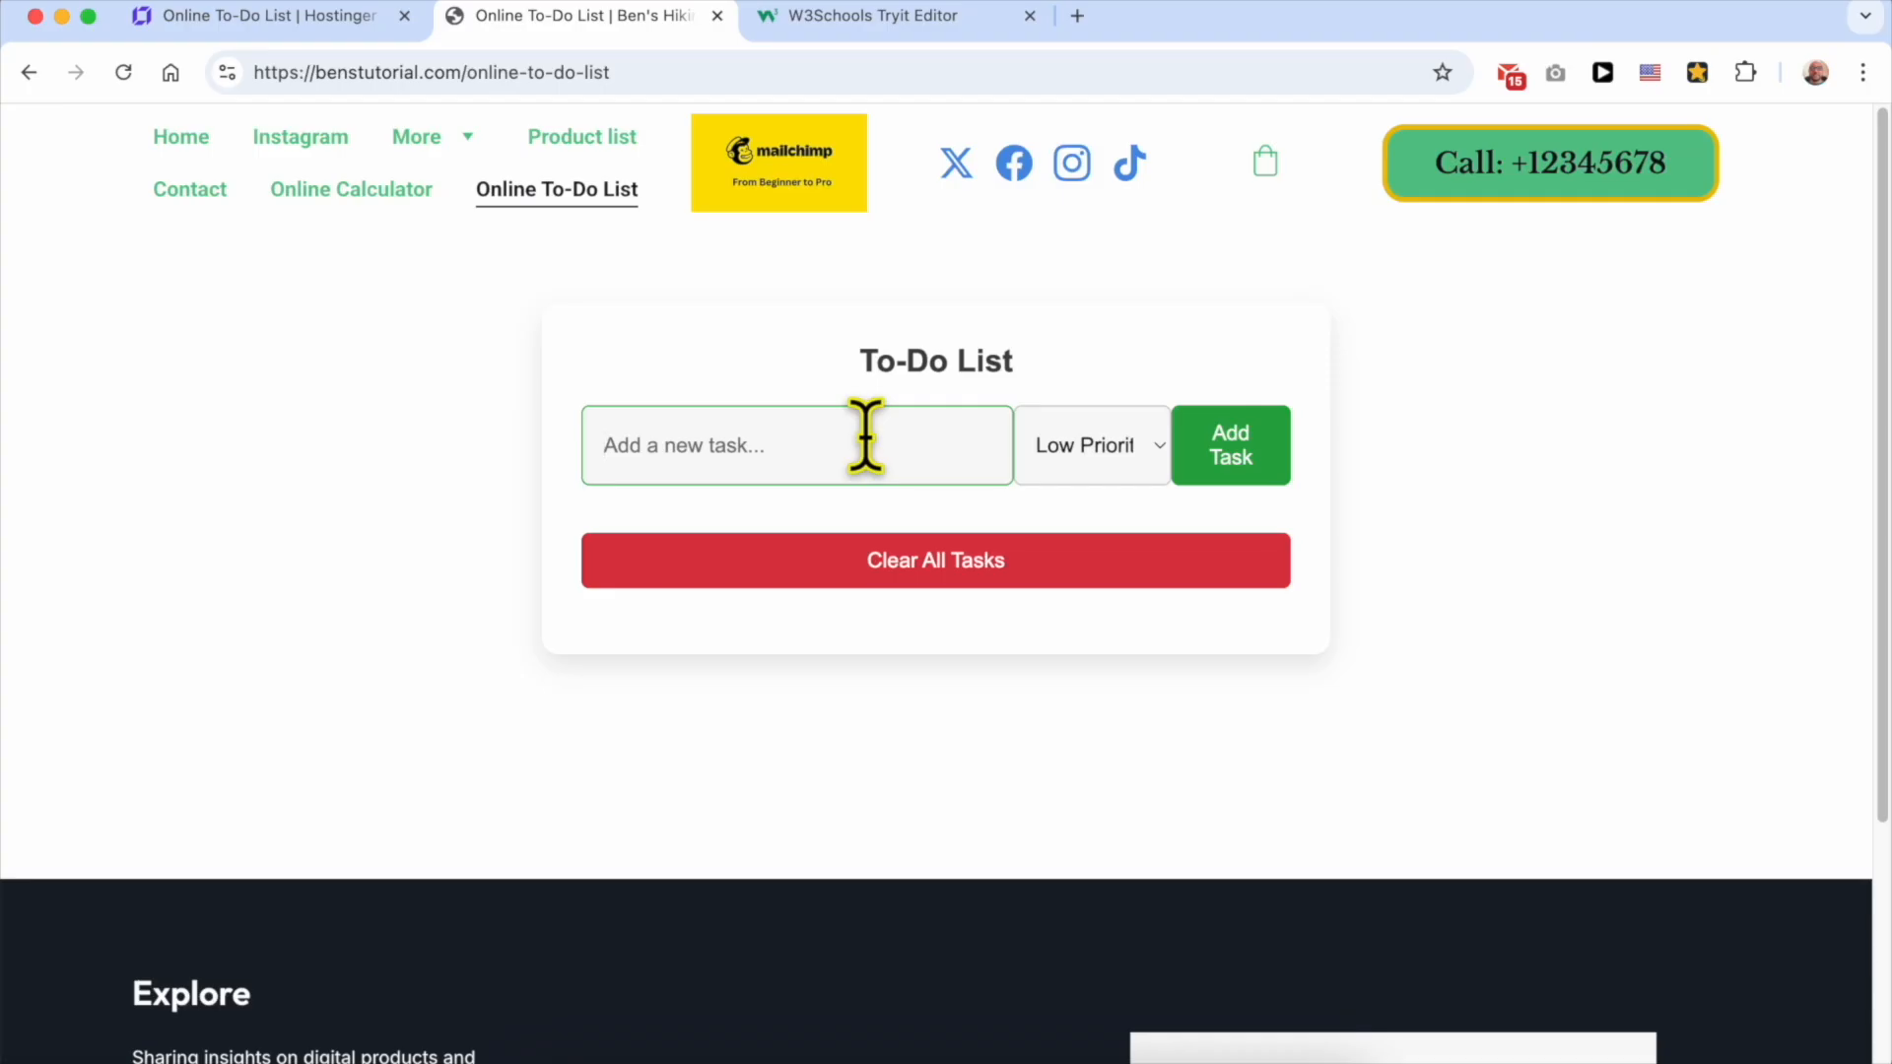
text(buy bananas)
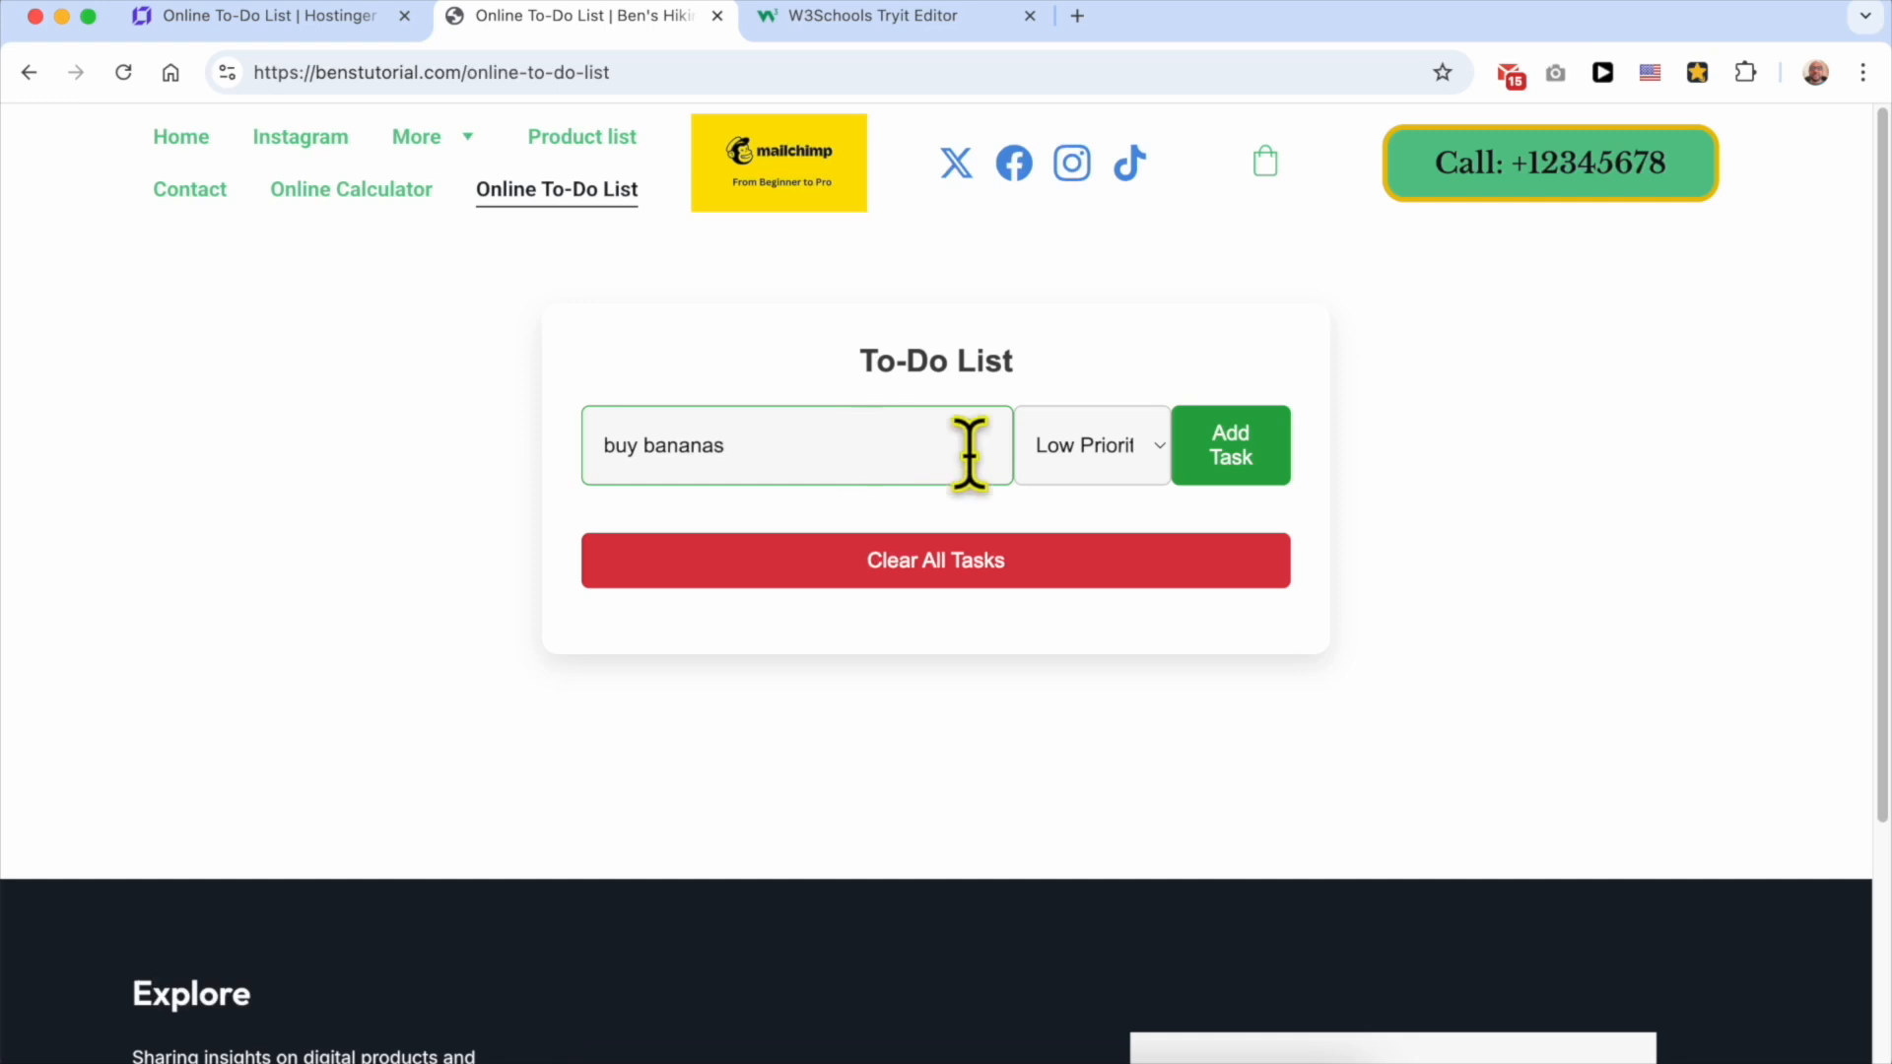
click(1046, 463)
click(1069, 482)
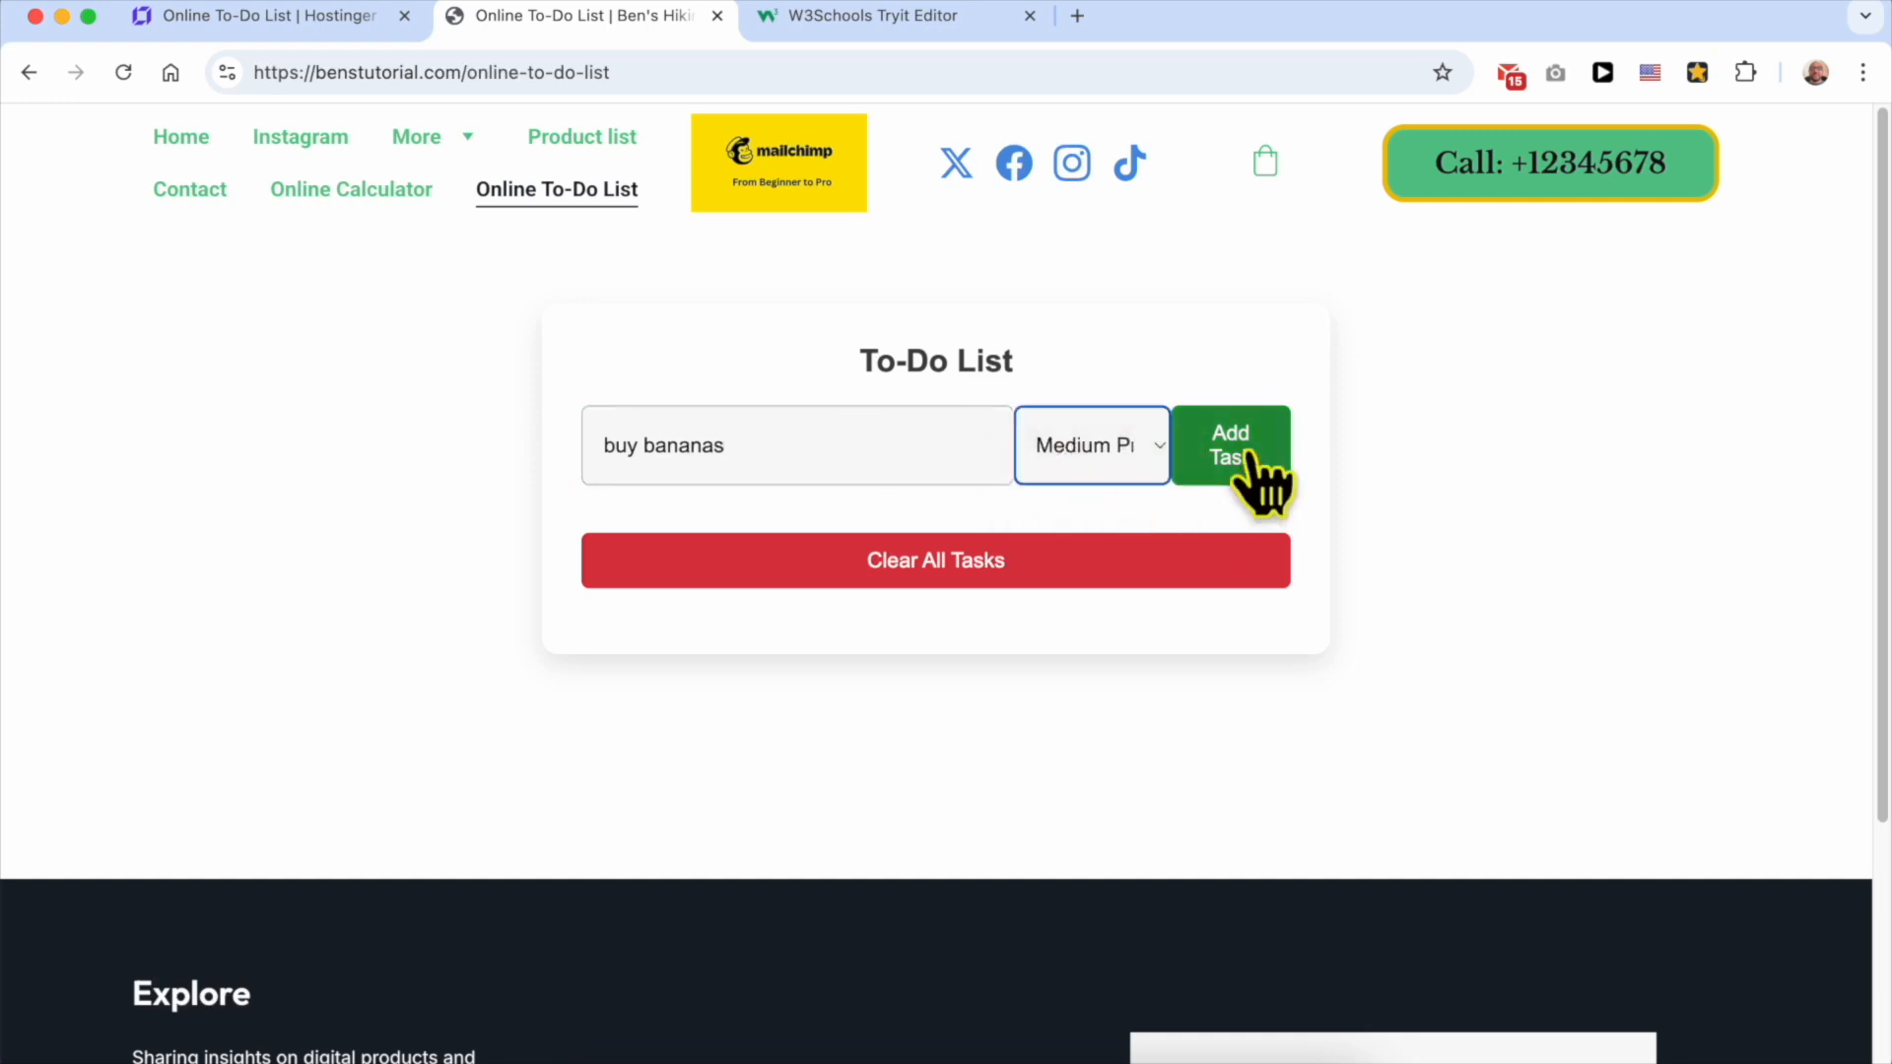
click(1249, 459)
Step: Add the task "go to the gym" with high priority to the to-do list
click(861, 448)
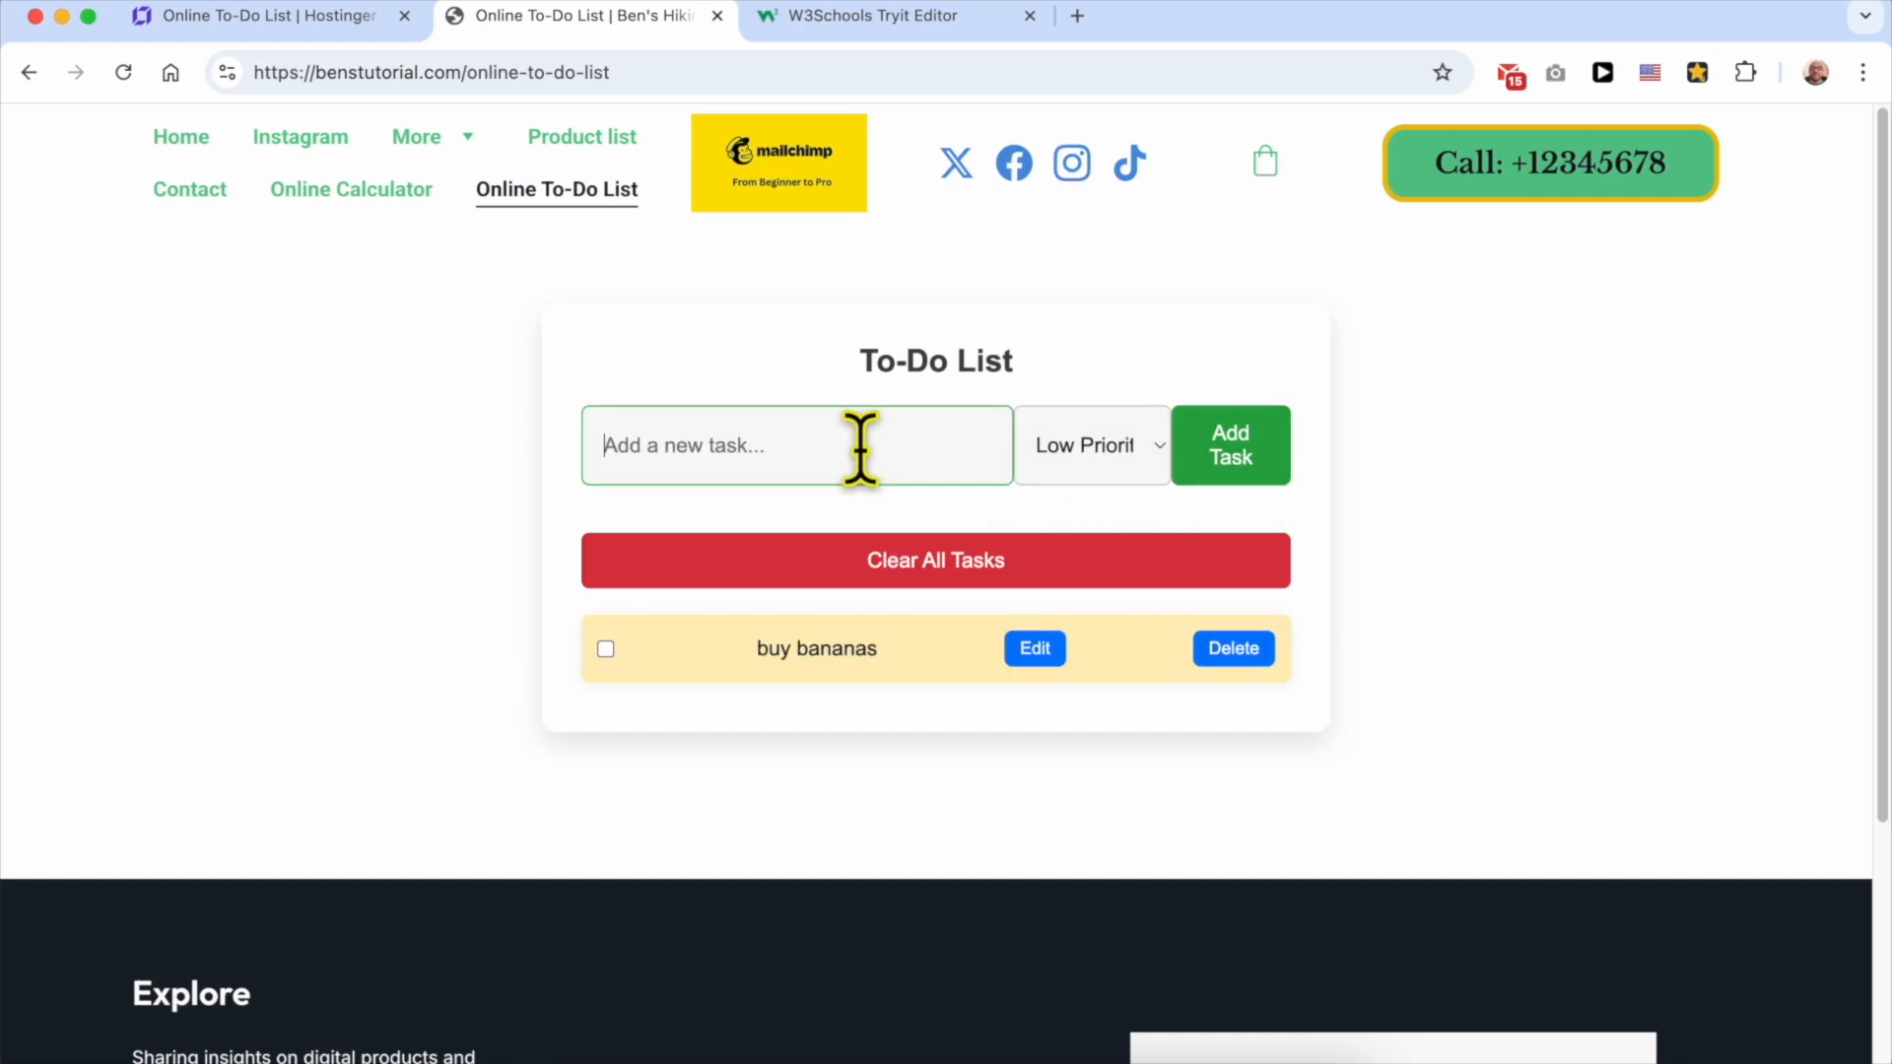
text(go to the gym)
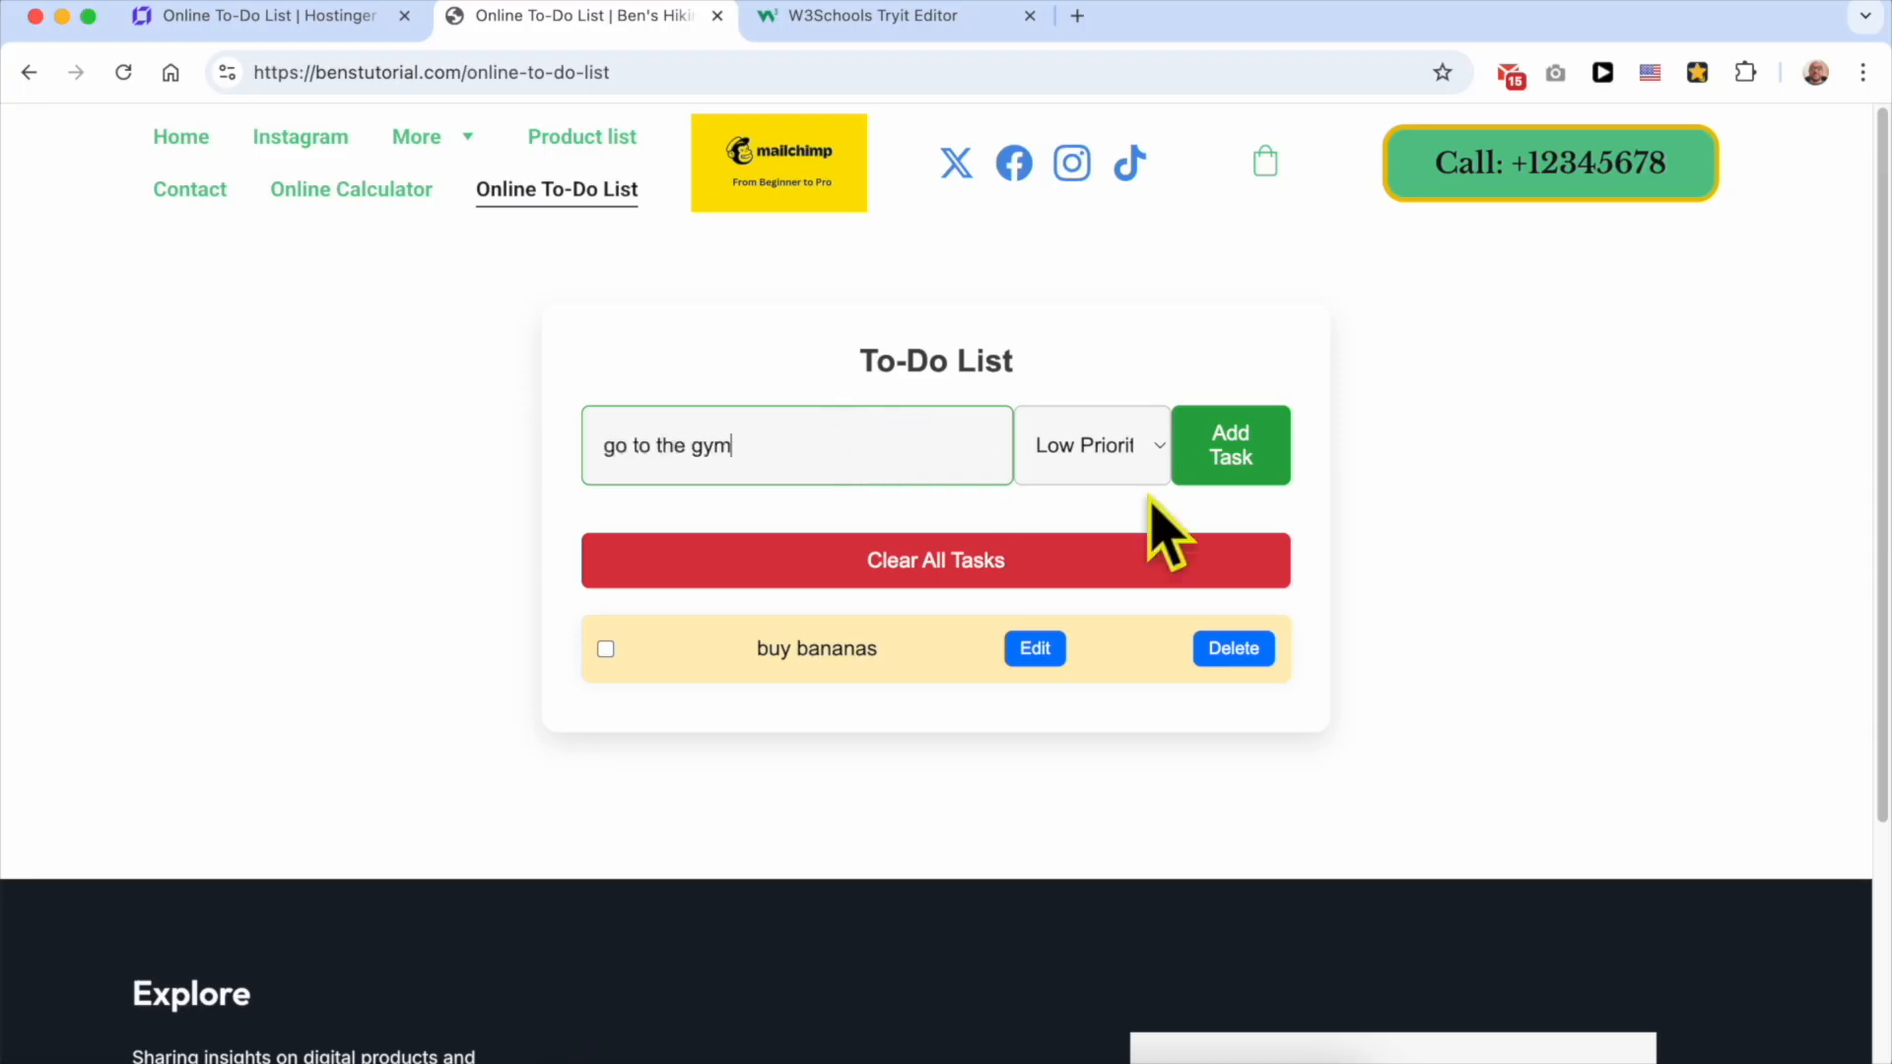
click(1133, 455)
click(1123, 516)
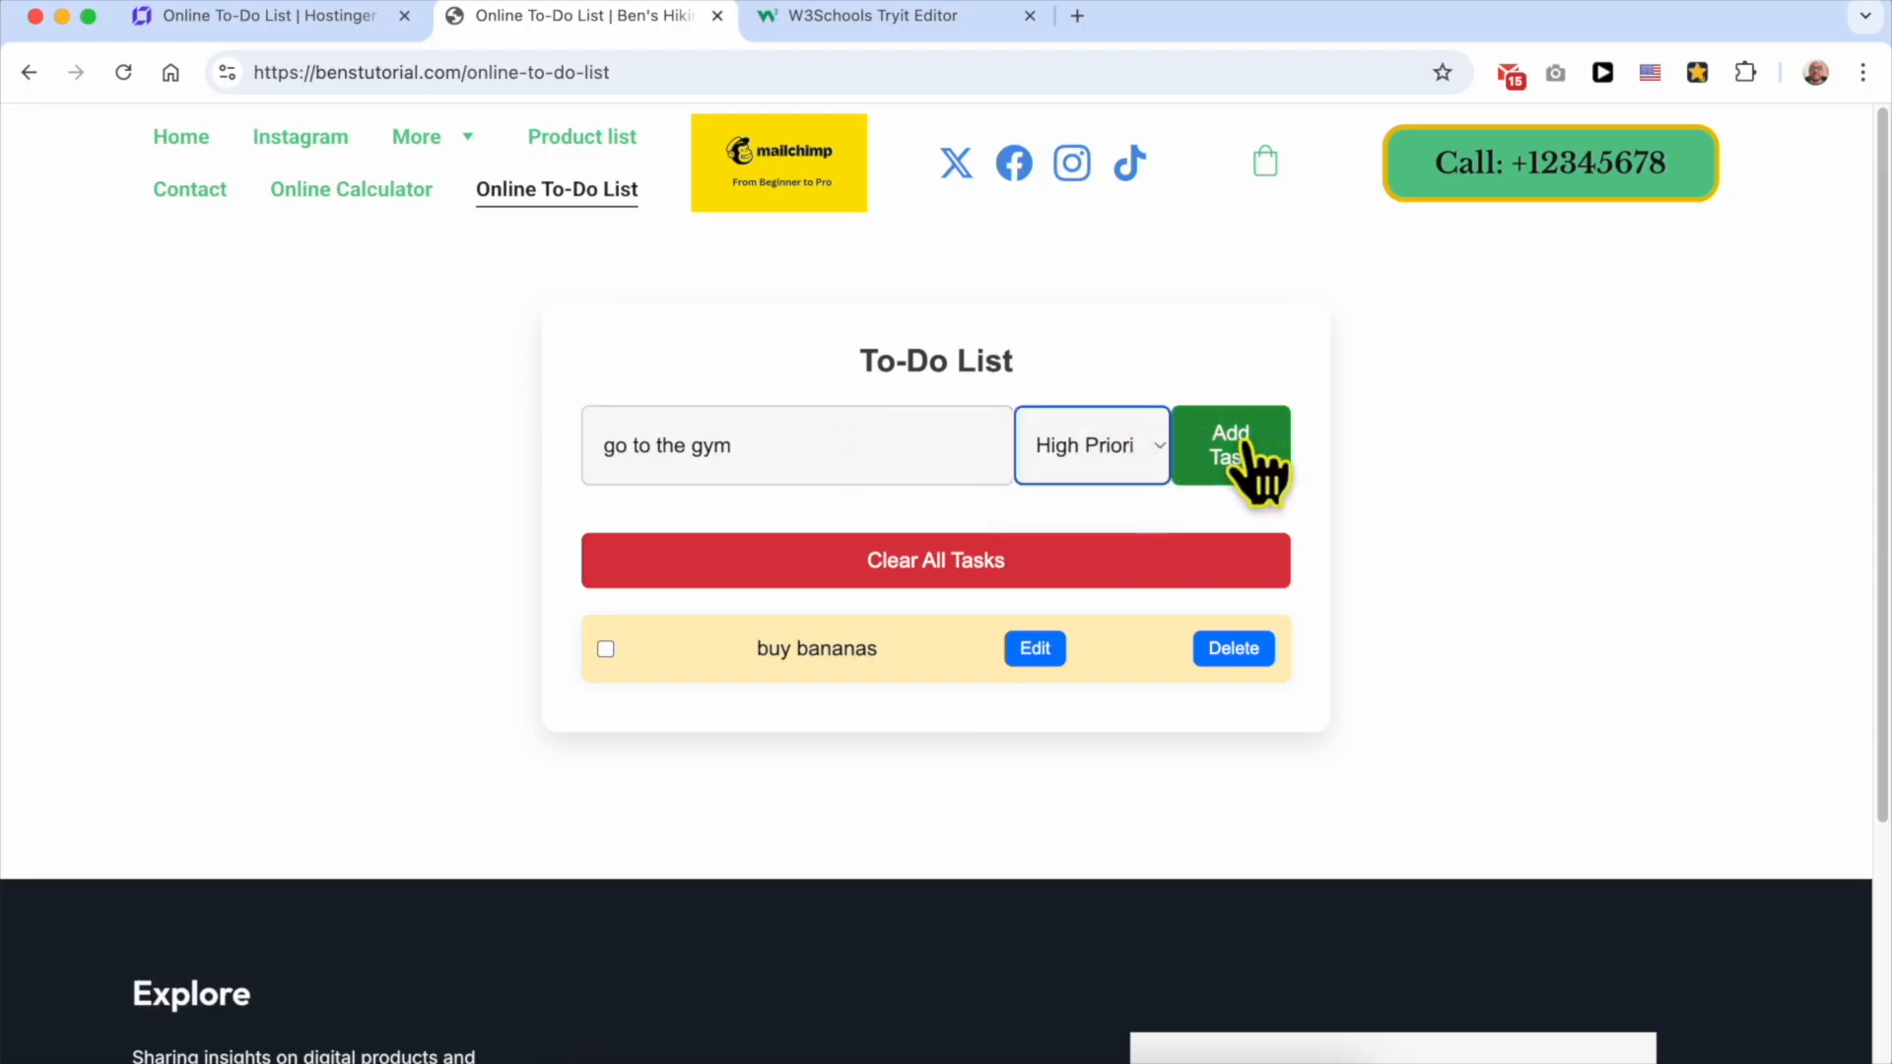
click(1246, 449)
Step: Add the task "repair my sunglasses" with high priority to the to-do list
click(822, 448)
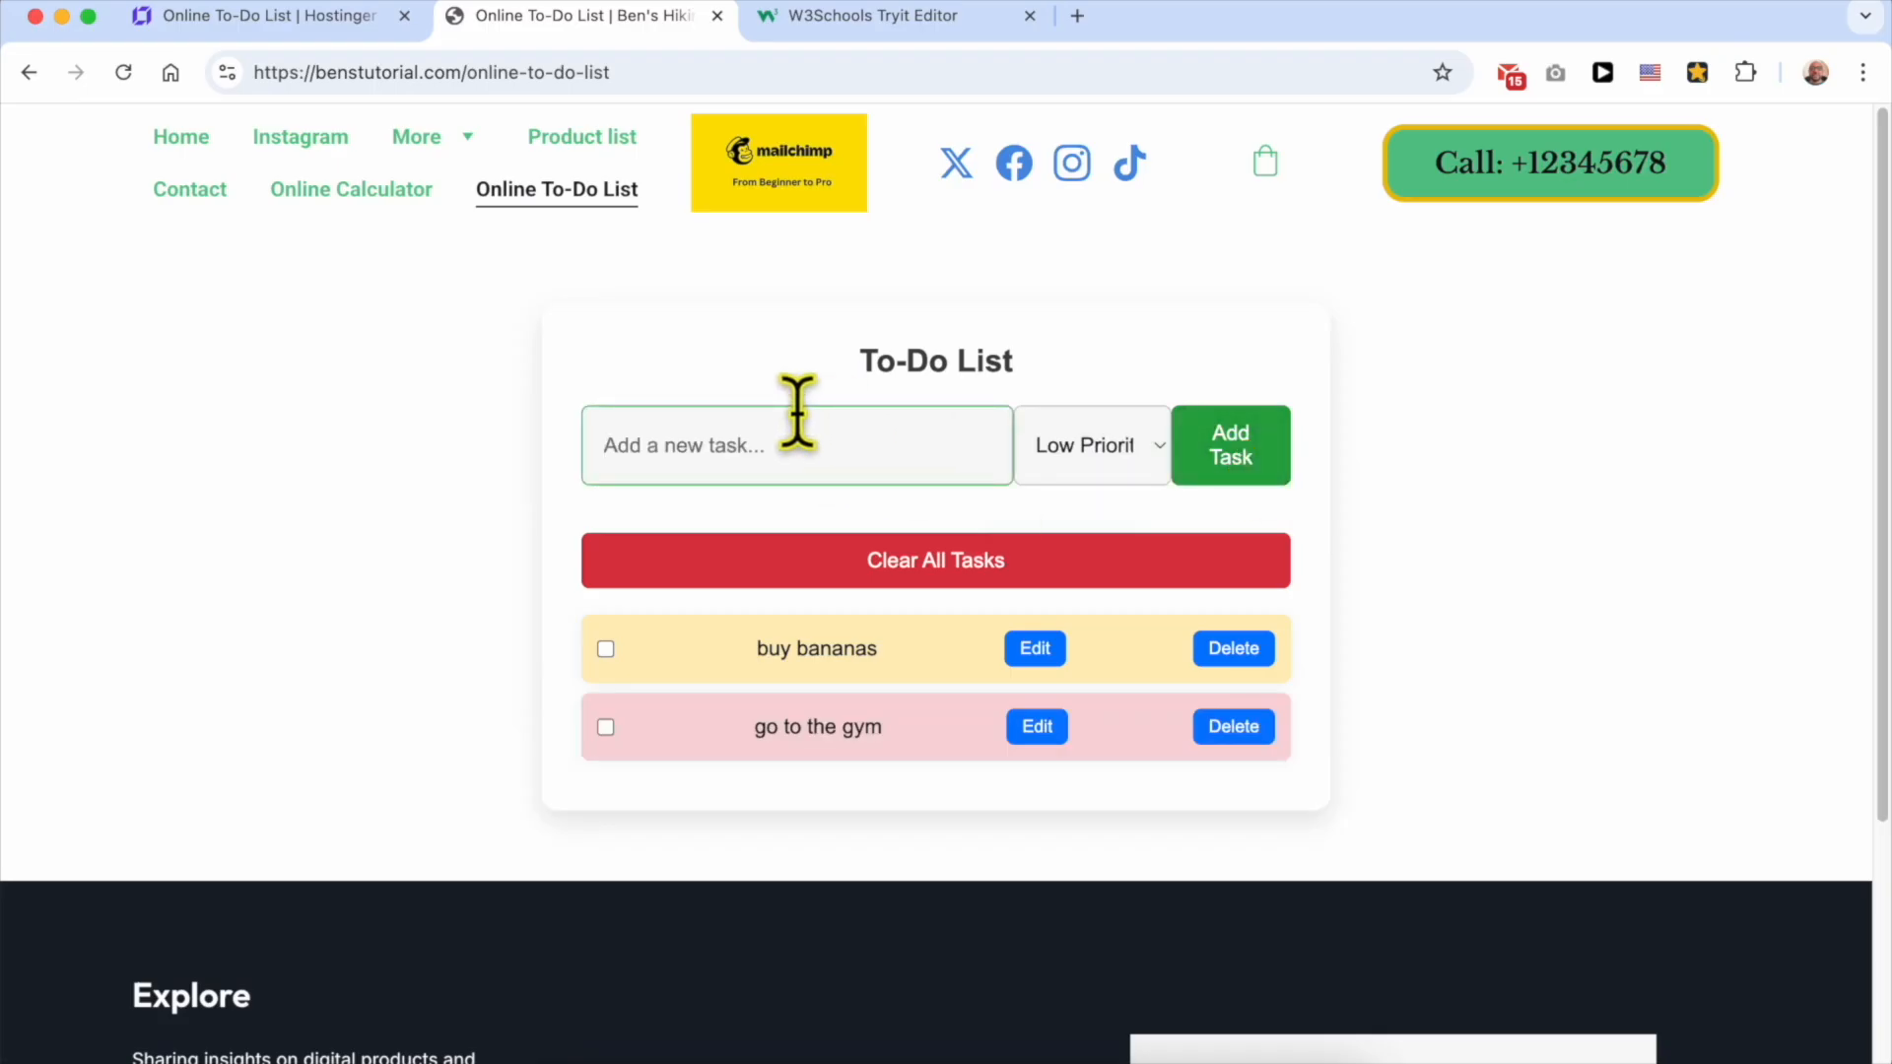
text(repair my sunglasses)
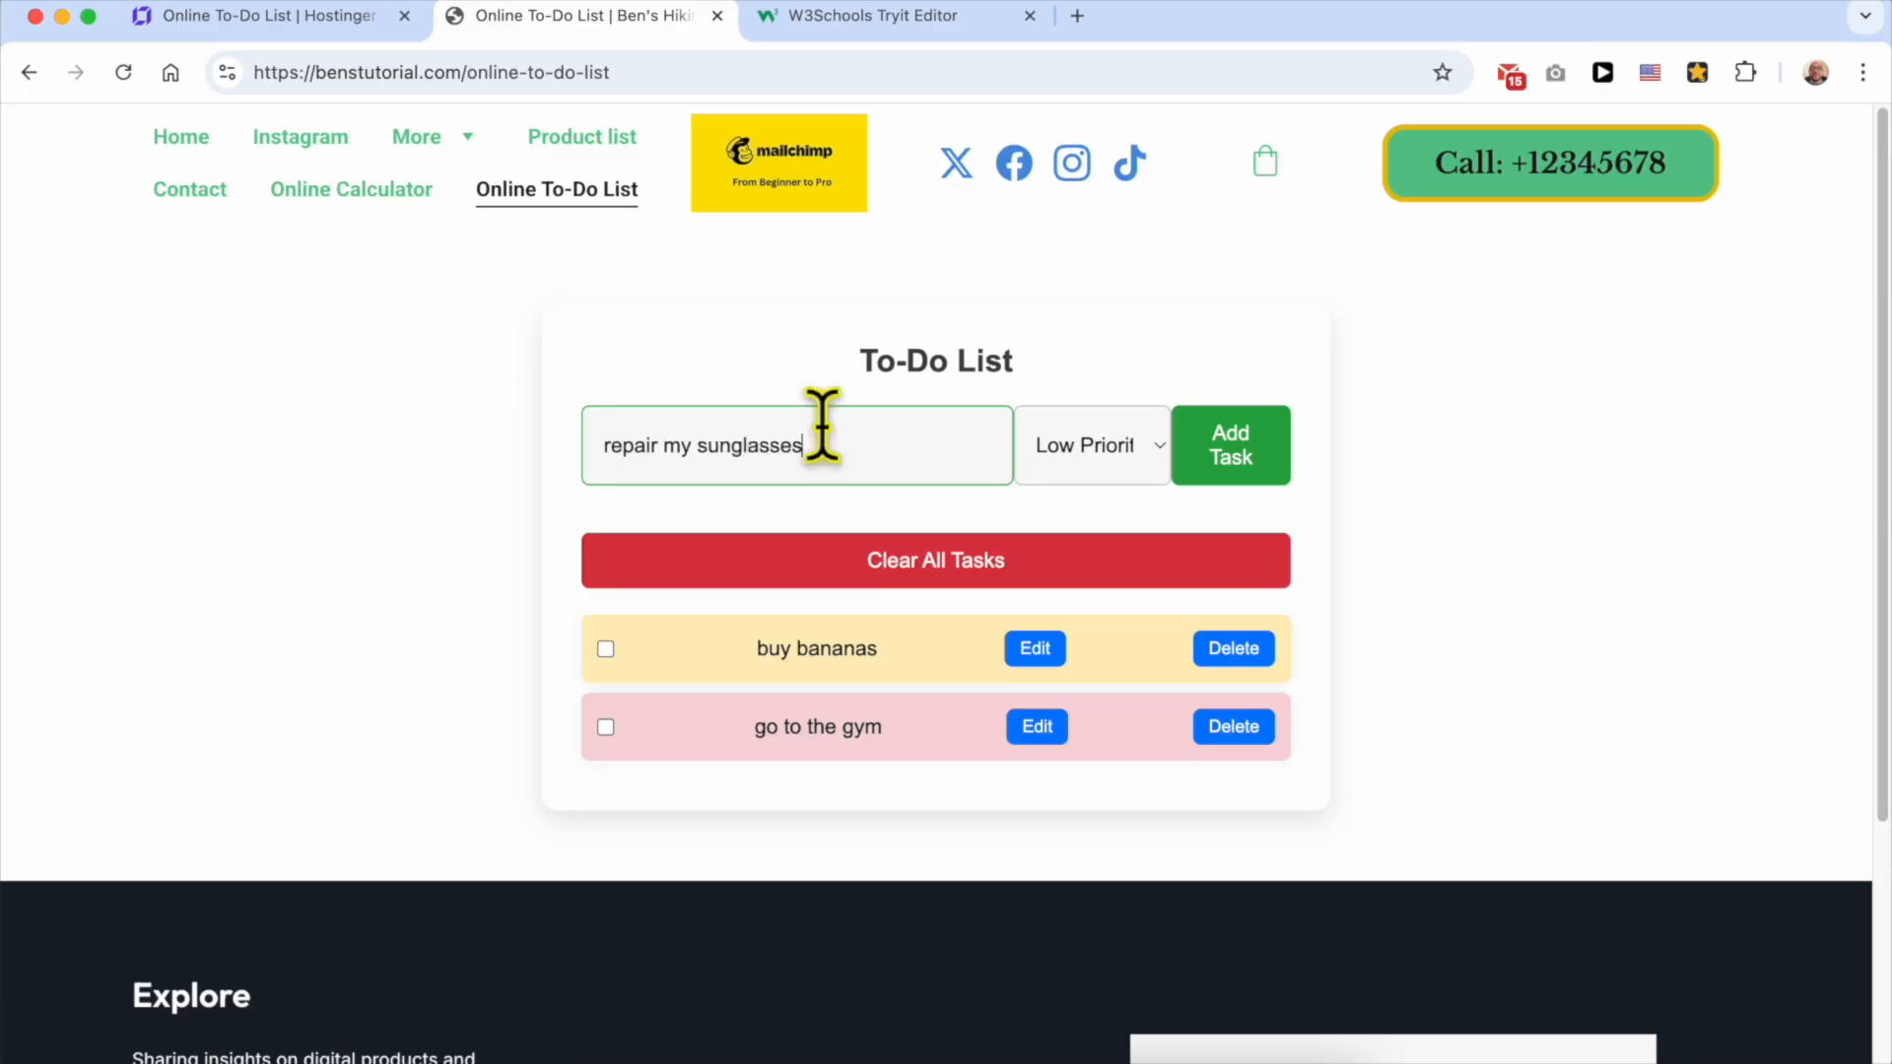
click(1154, 481)
click(1135, 517)
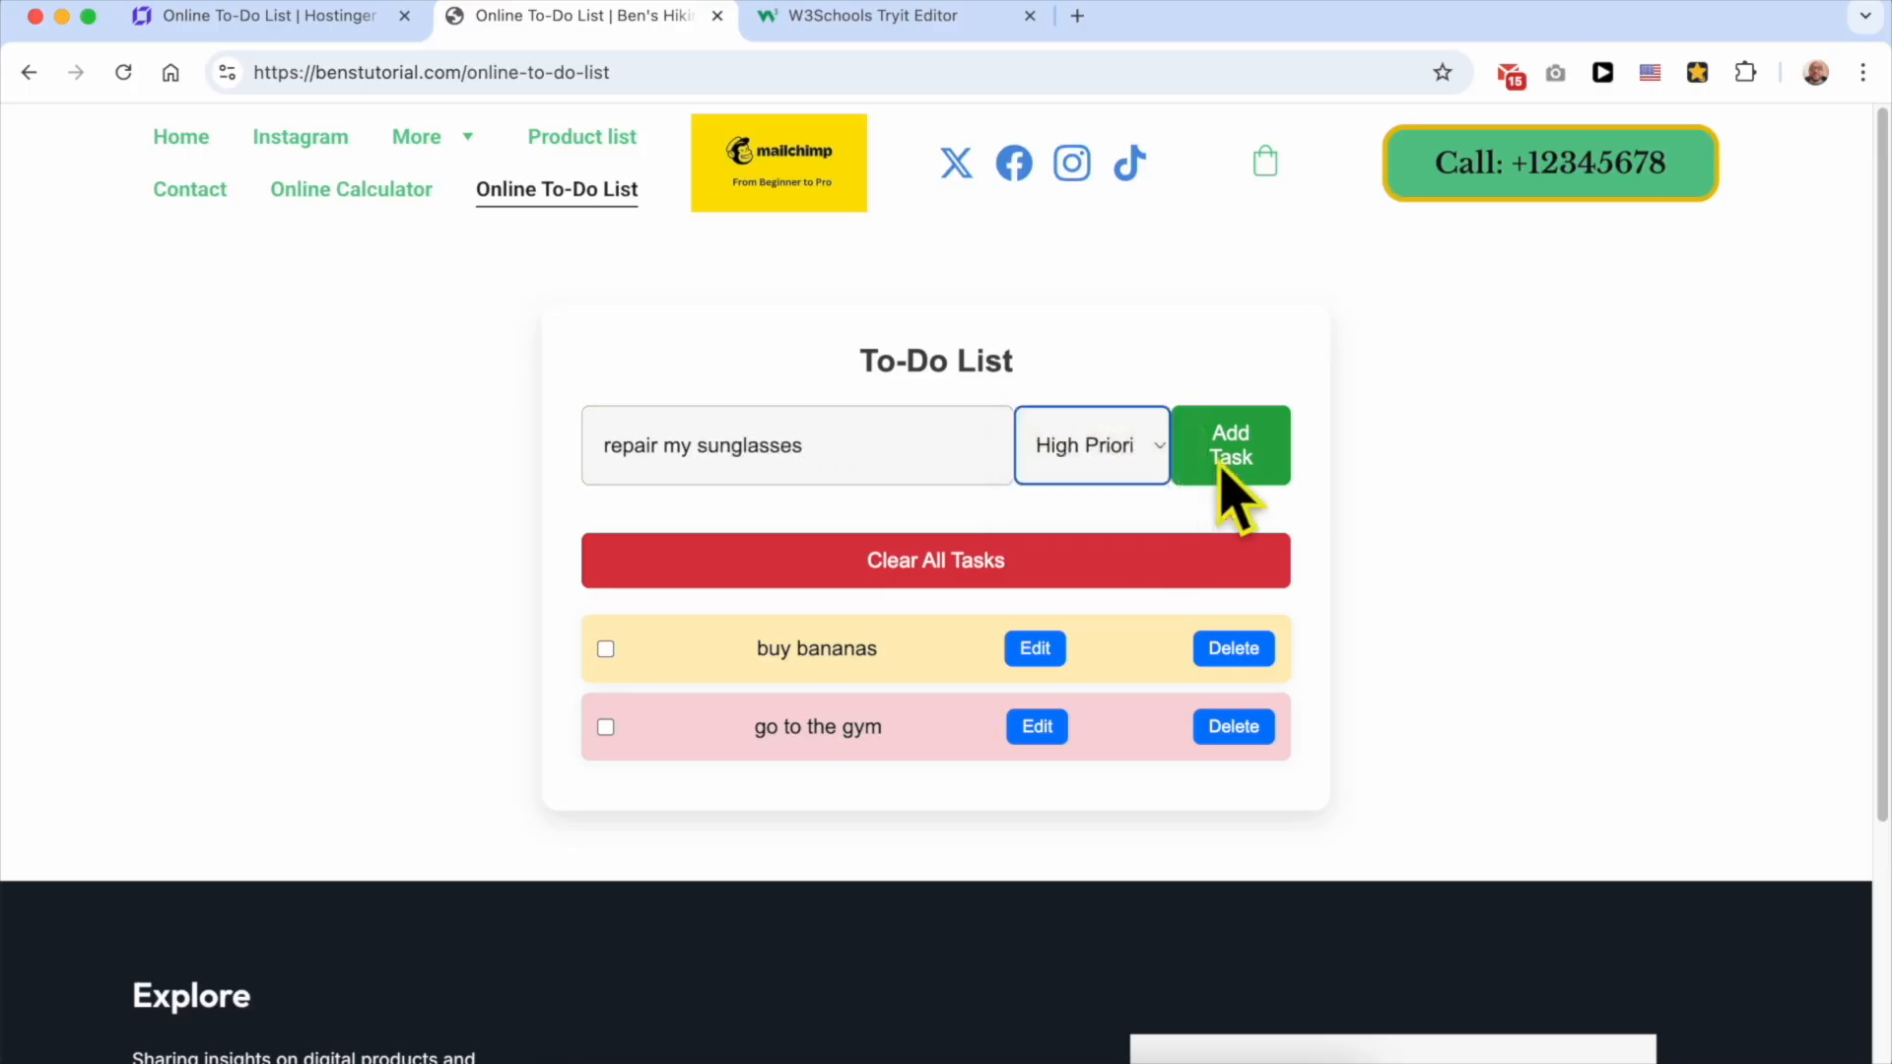
click(1222, 469)
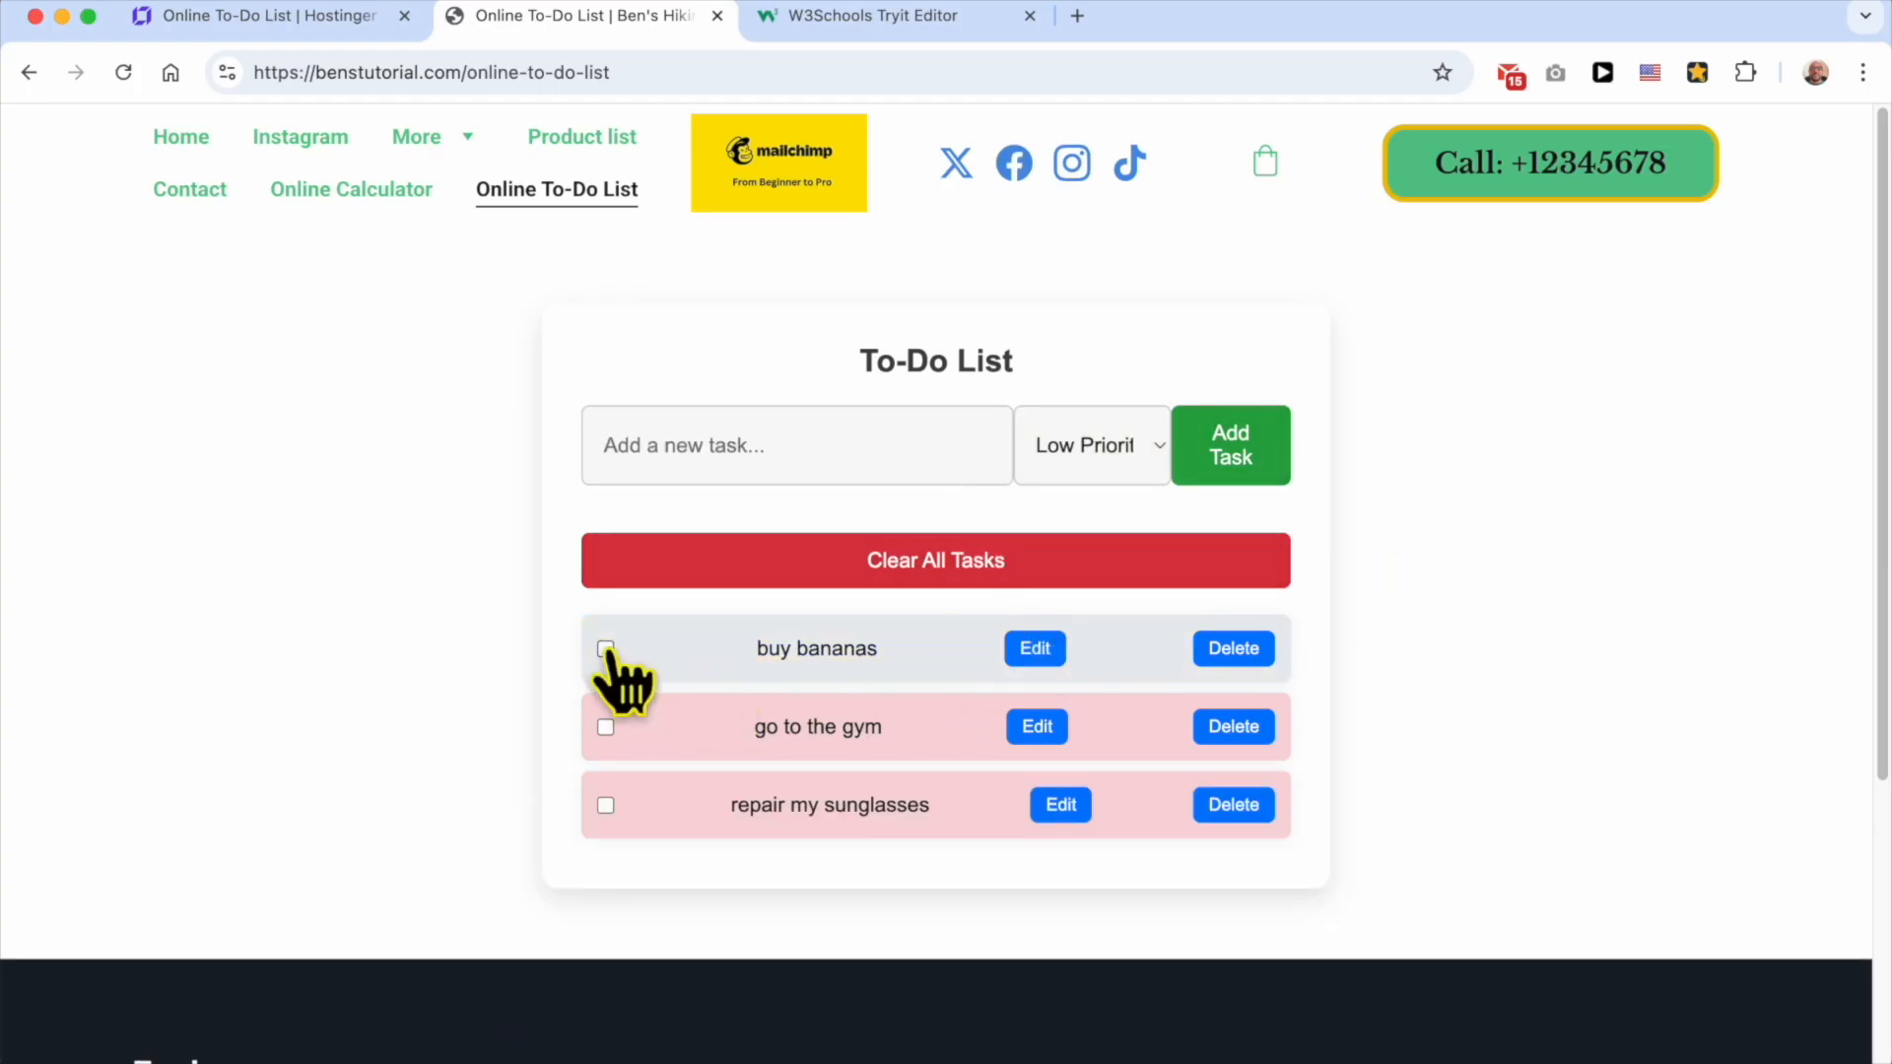
Step: Mark the task "buy bananas" as completed and highlight the text of the "go to the gym" task
click(605, 649)
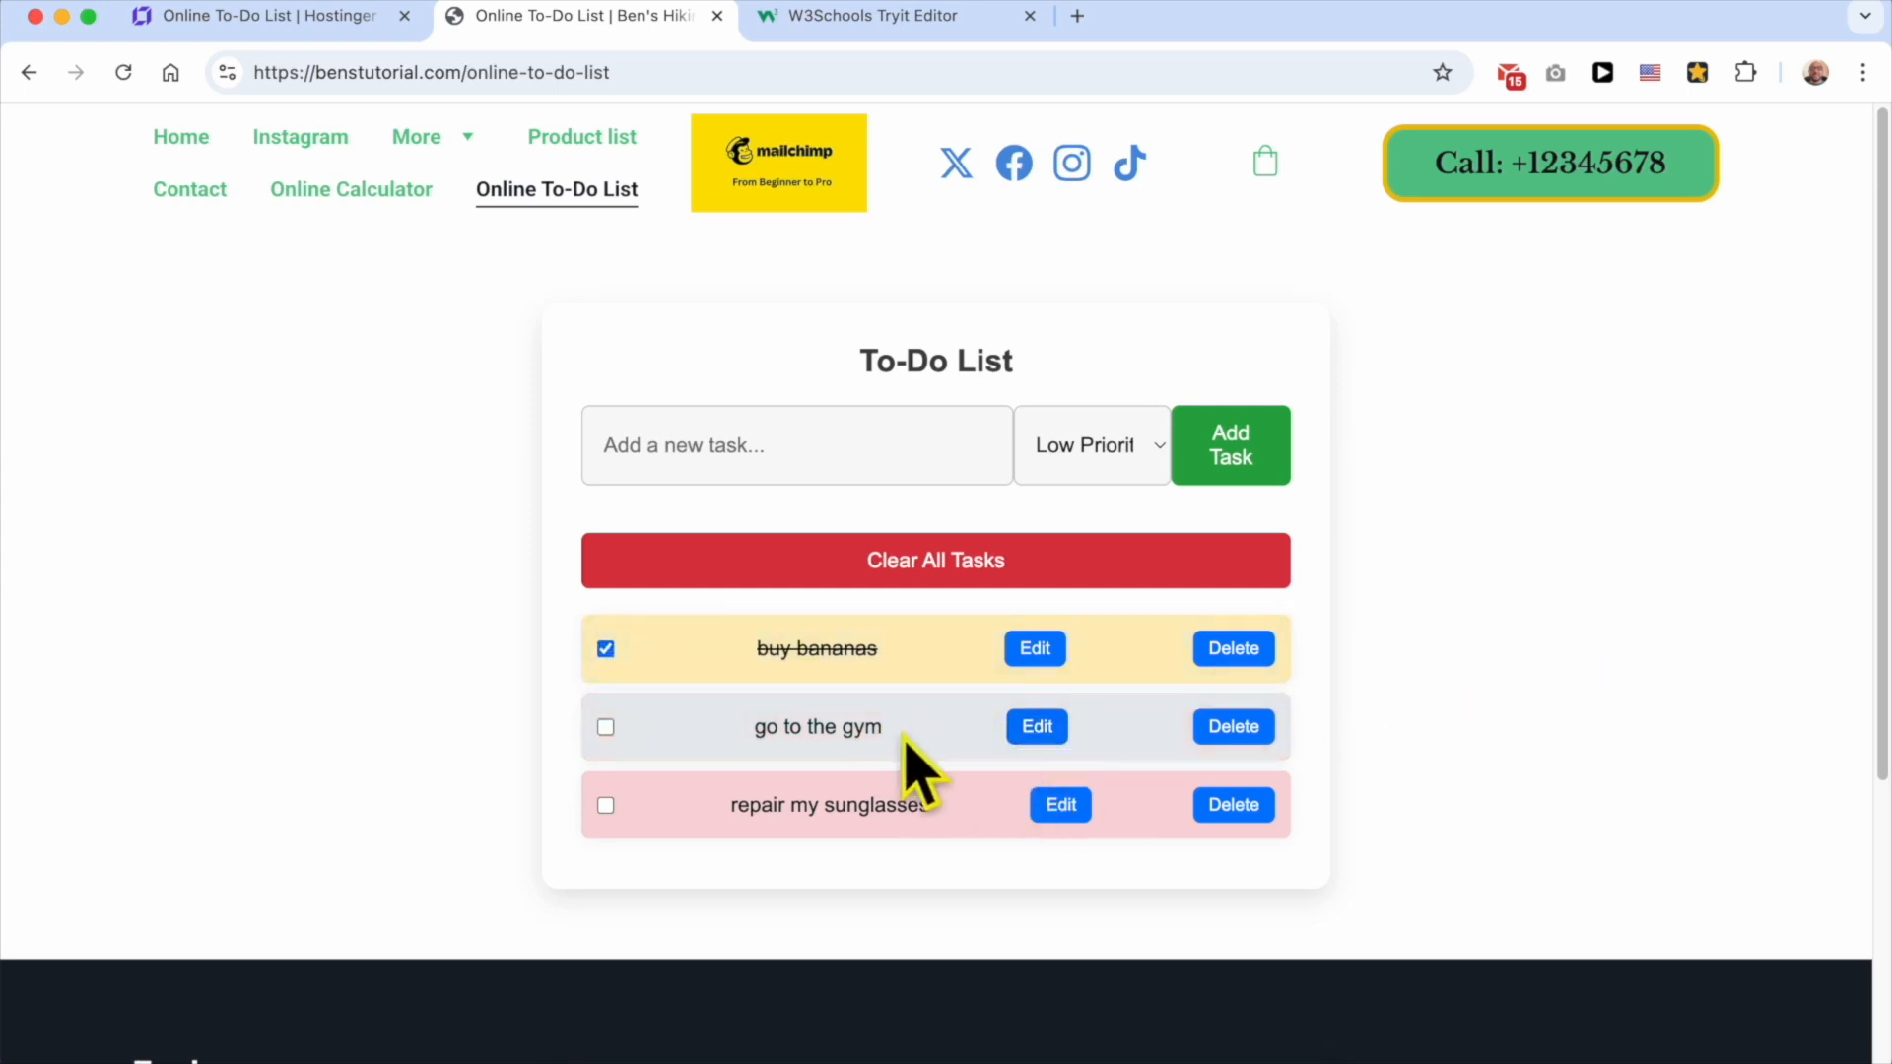
drag(901, 734, 729, 729)
click(958, 730)
triple_click(946, 745)
Step: Rename the "go to the gym" task to "go to the gym2", keep its priority high, and delete the task
click(1031, 729)
double_click(844, 239)
click(847, 237)
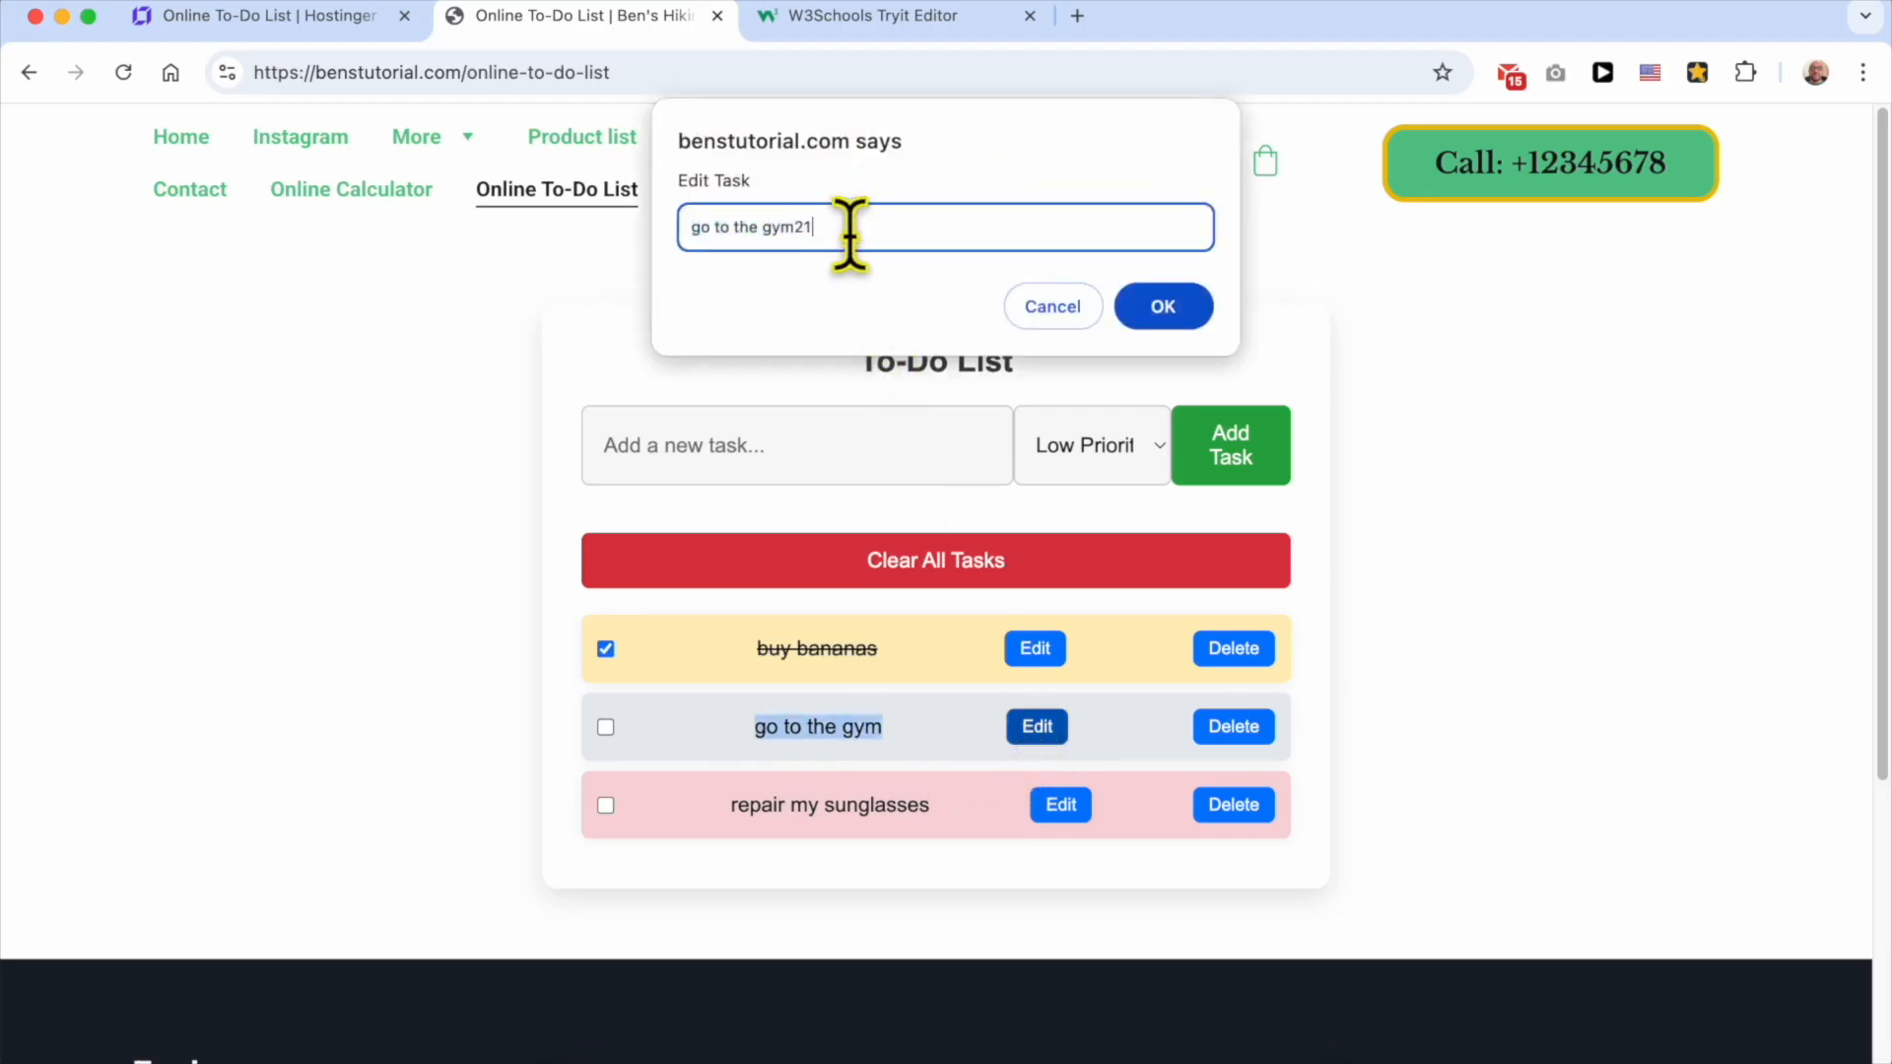
text(2)
click(1164, 308)
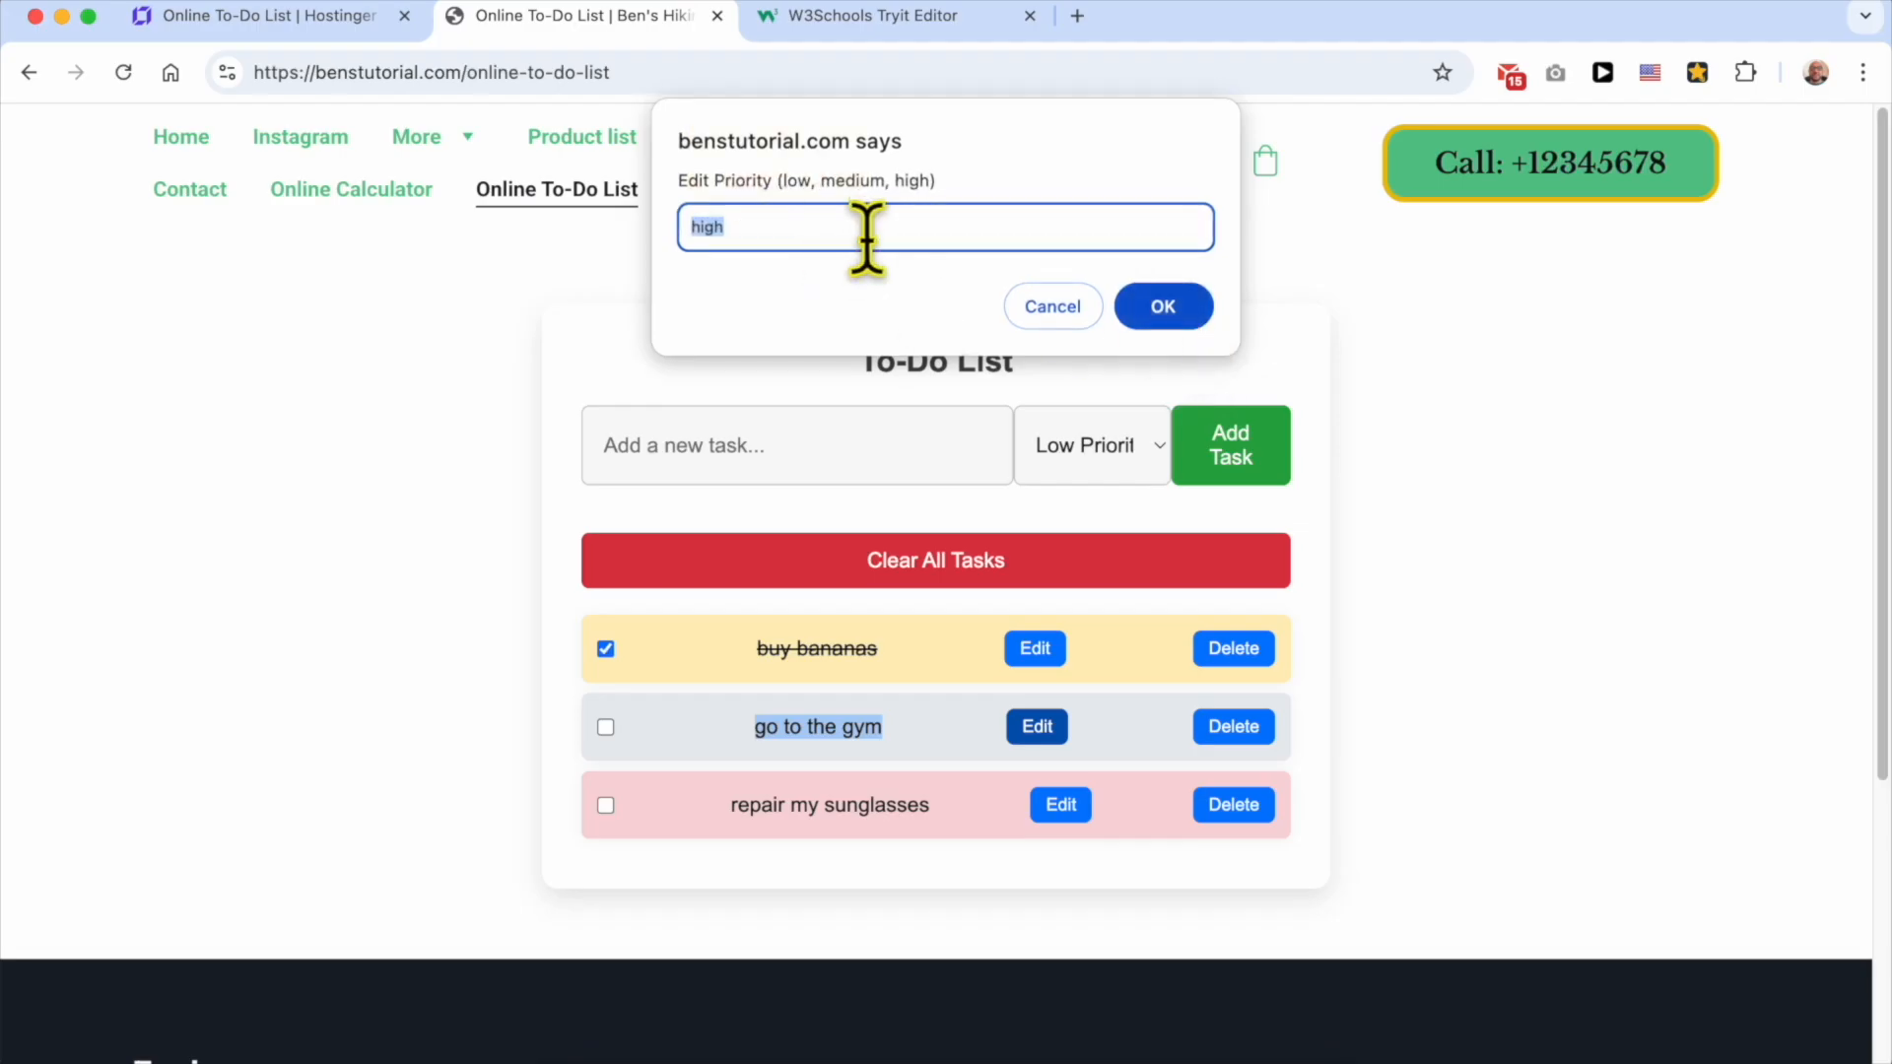
click(1164, 310)
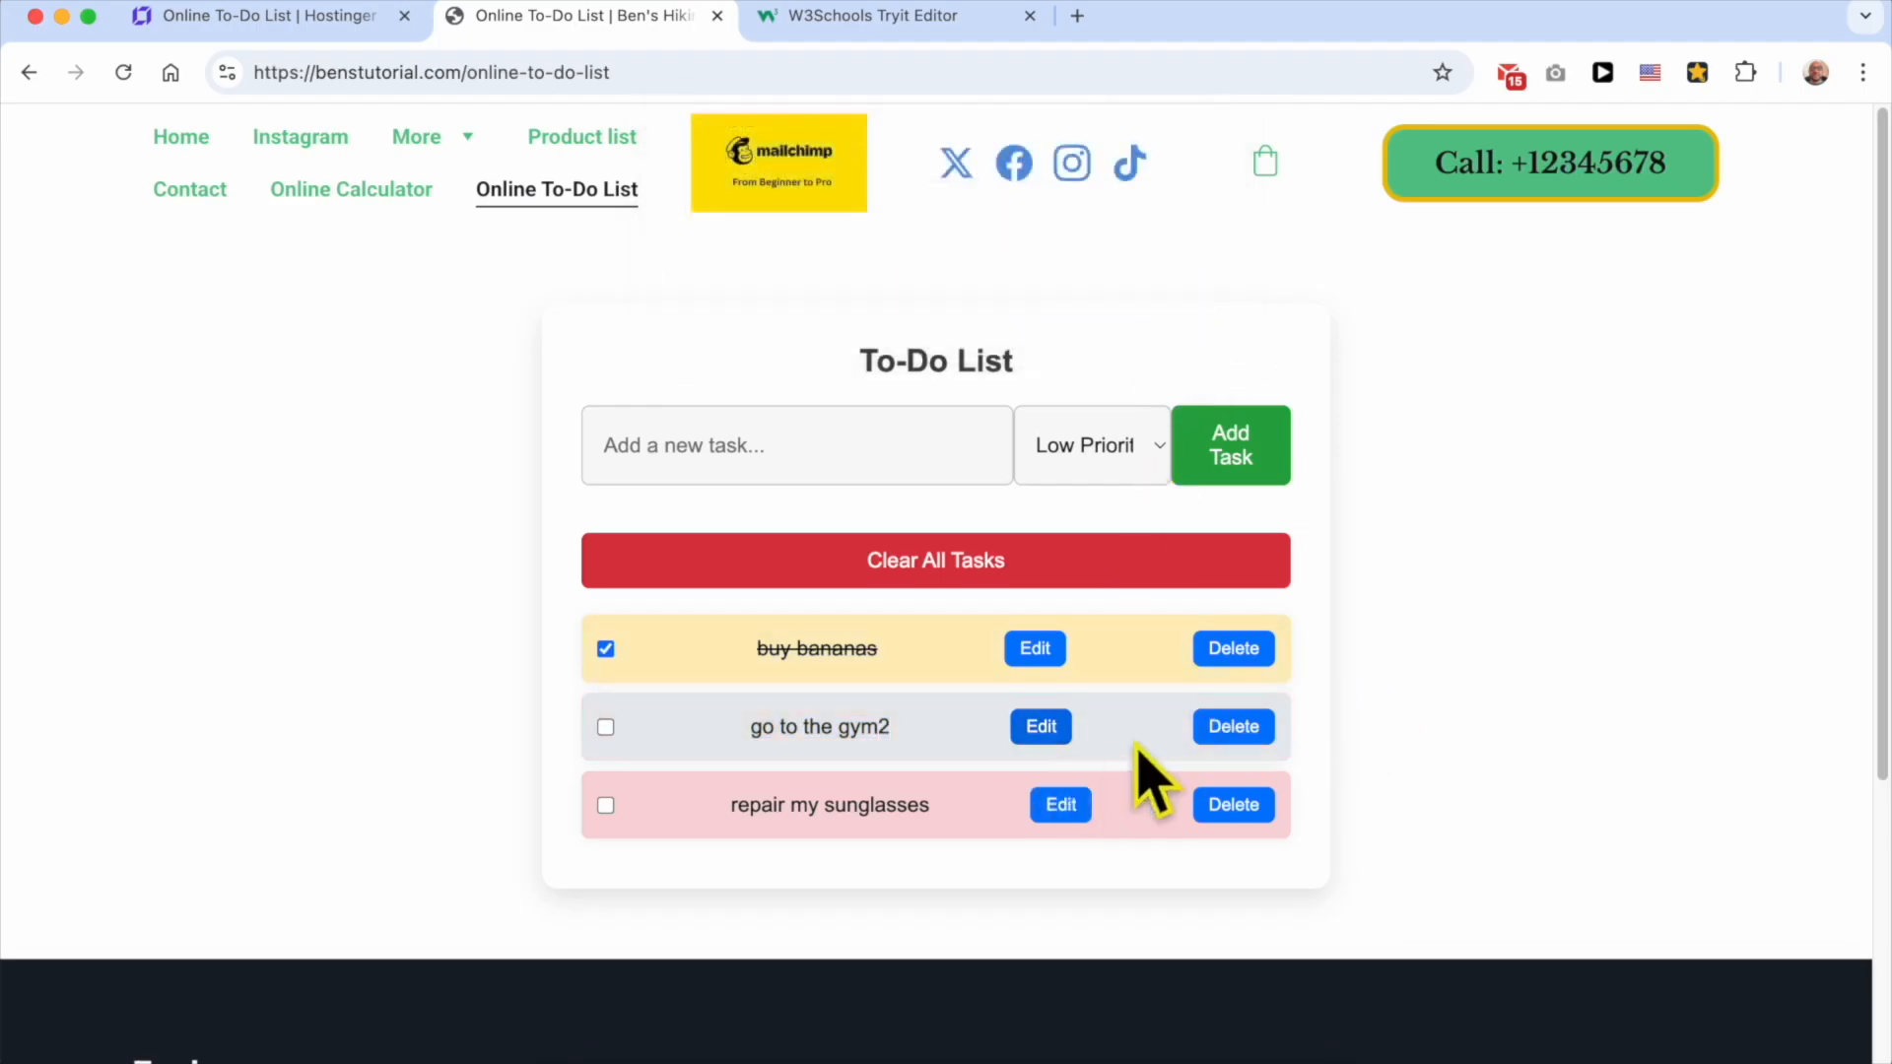
click(1237, 729)
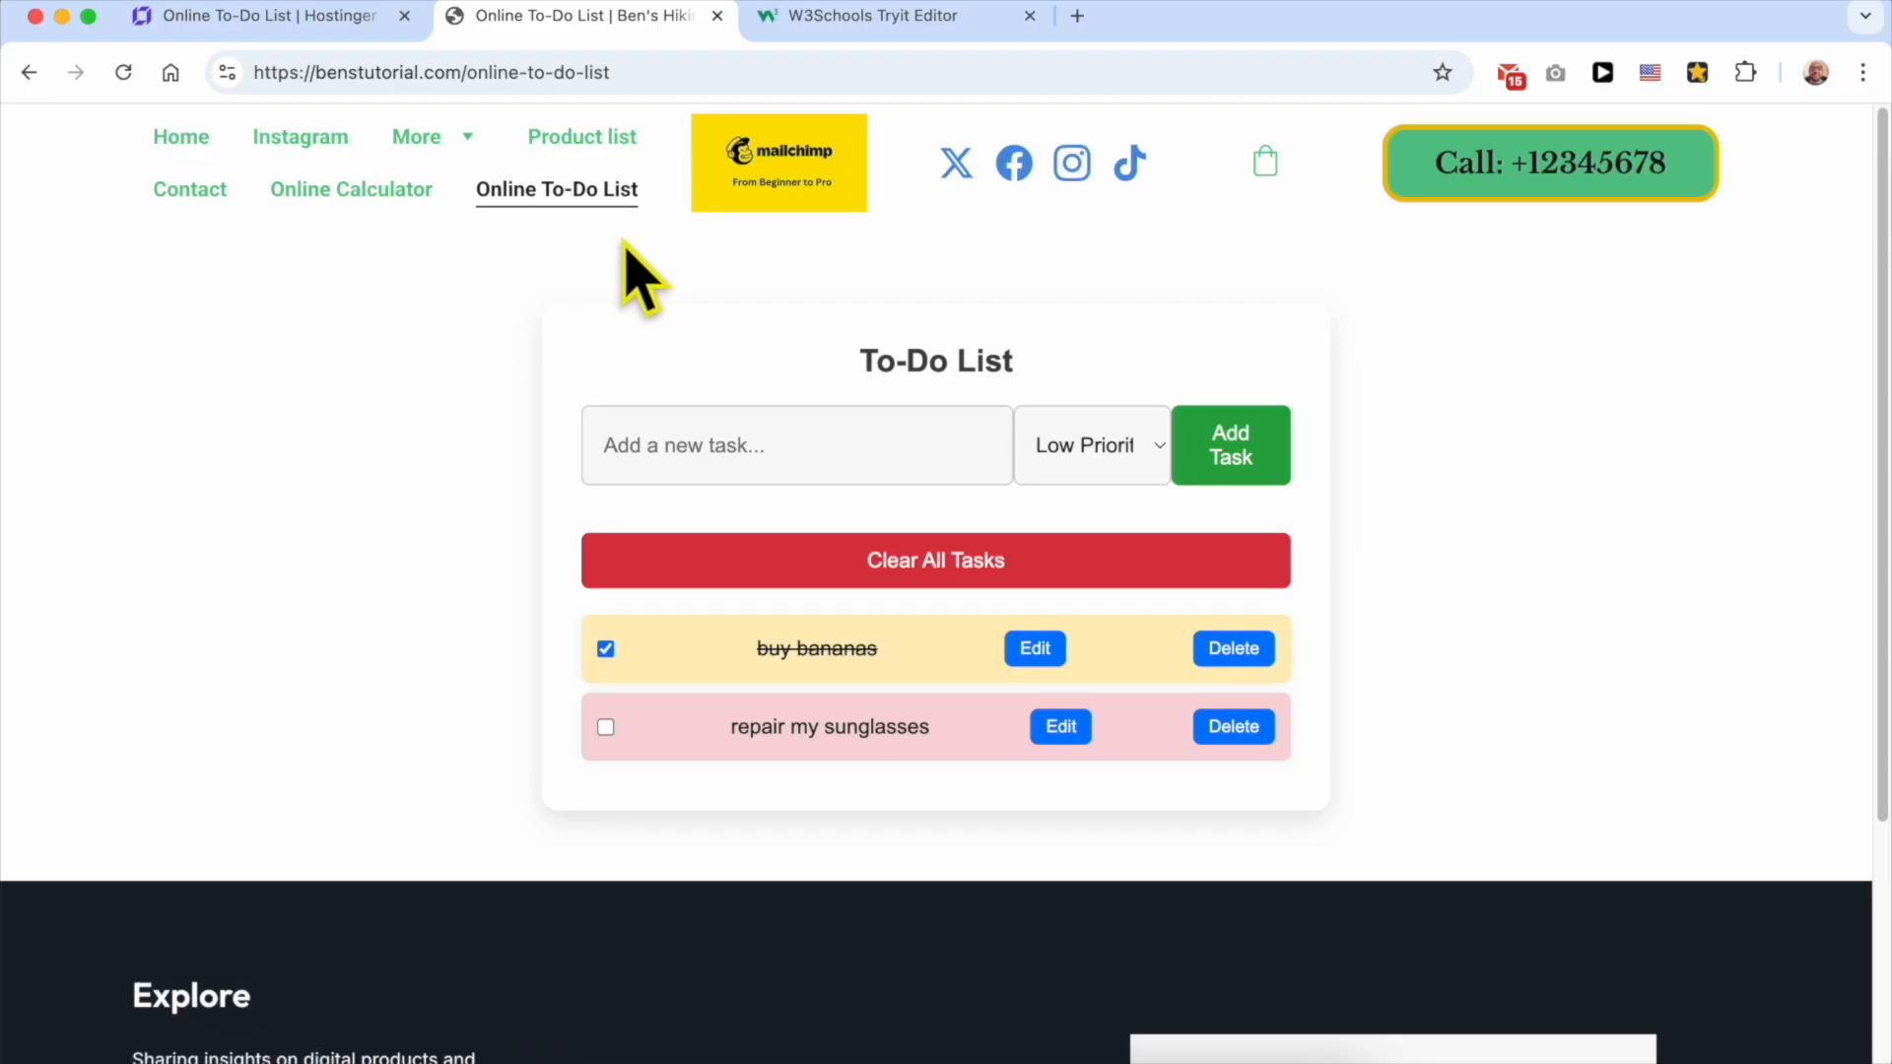
drag(1060, 376, 688, 359)
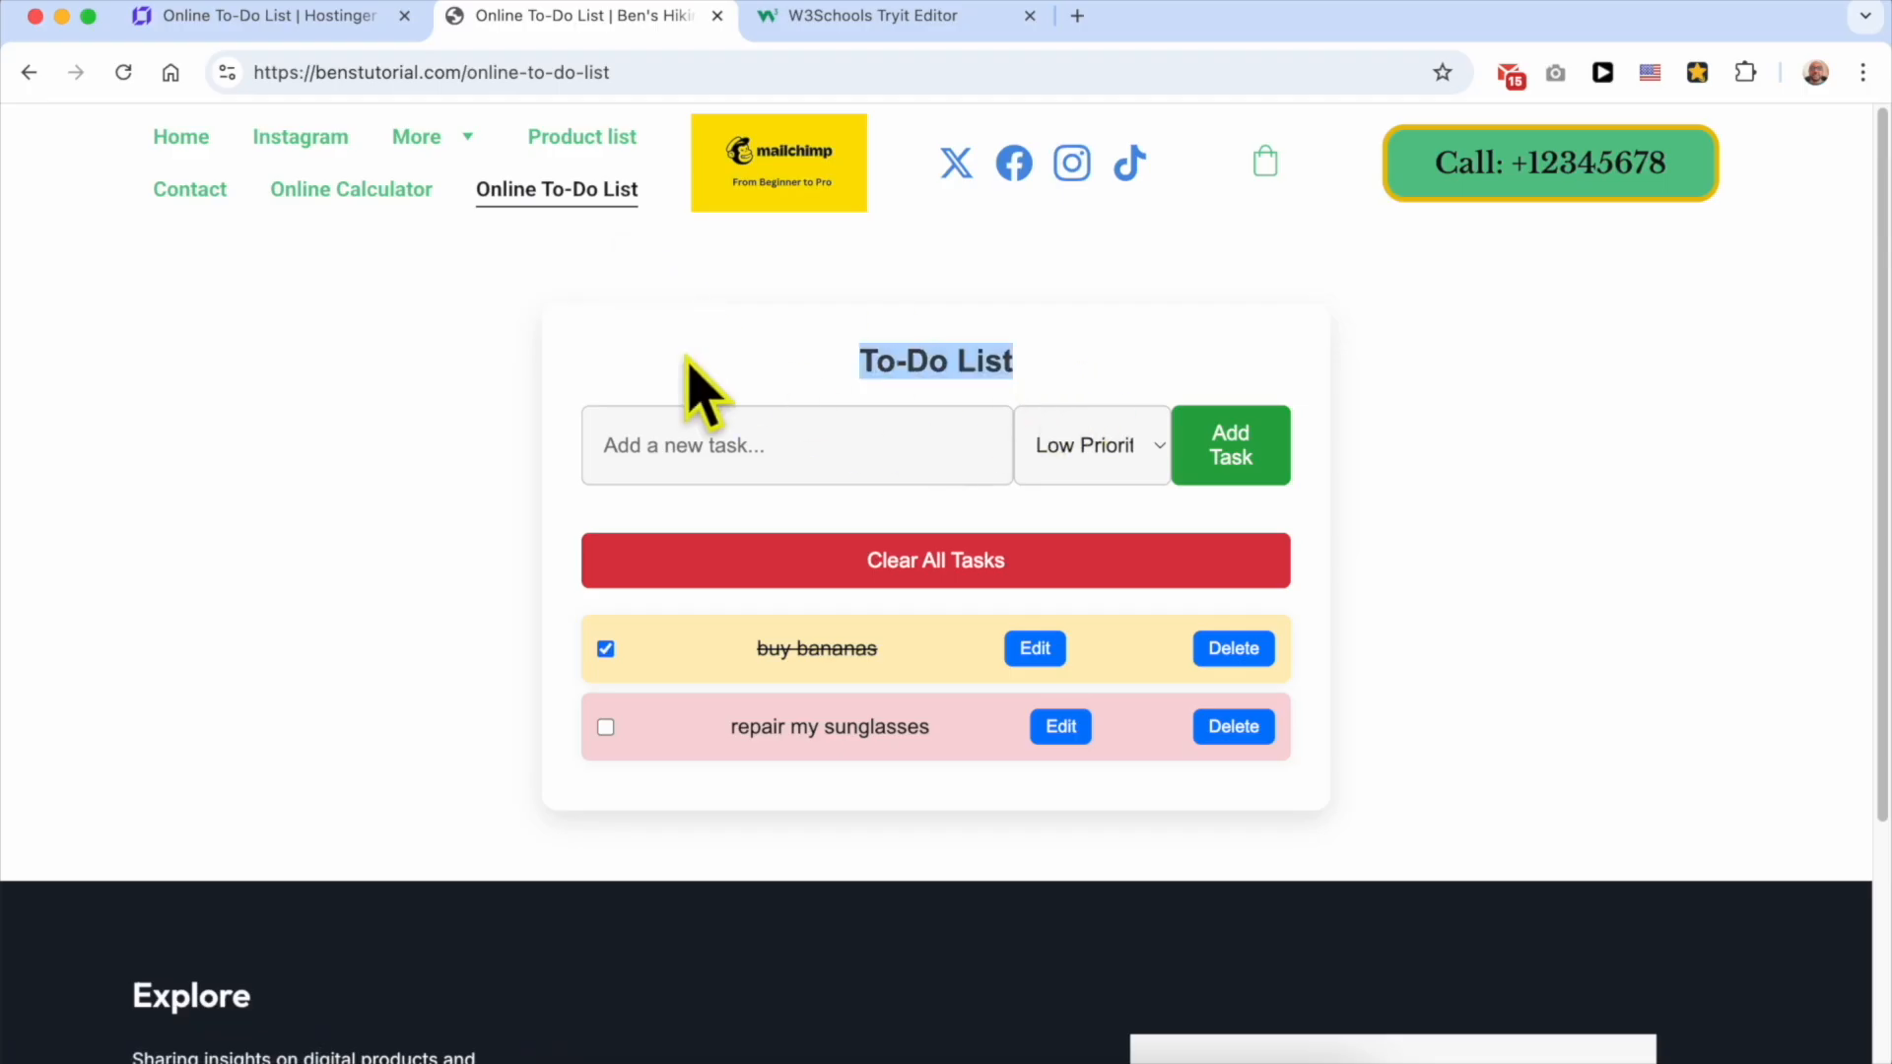
click(818, 383)
drag(744, 373, 689, 358)
click(1158, 370)
click(712, 357)
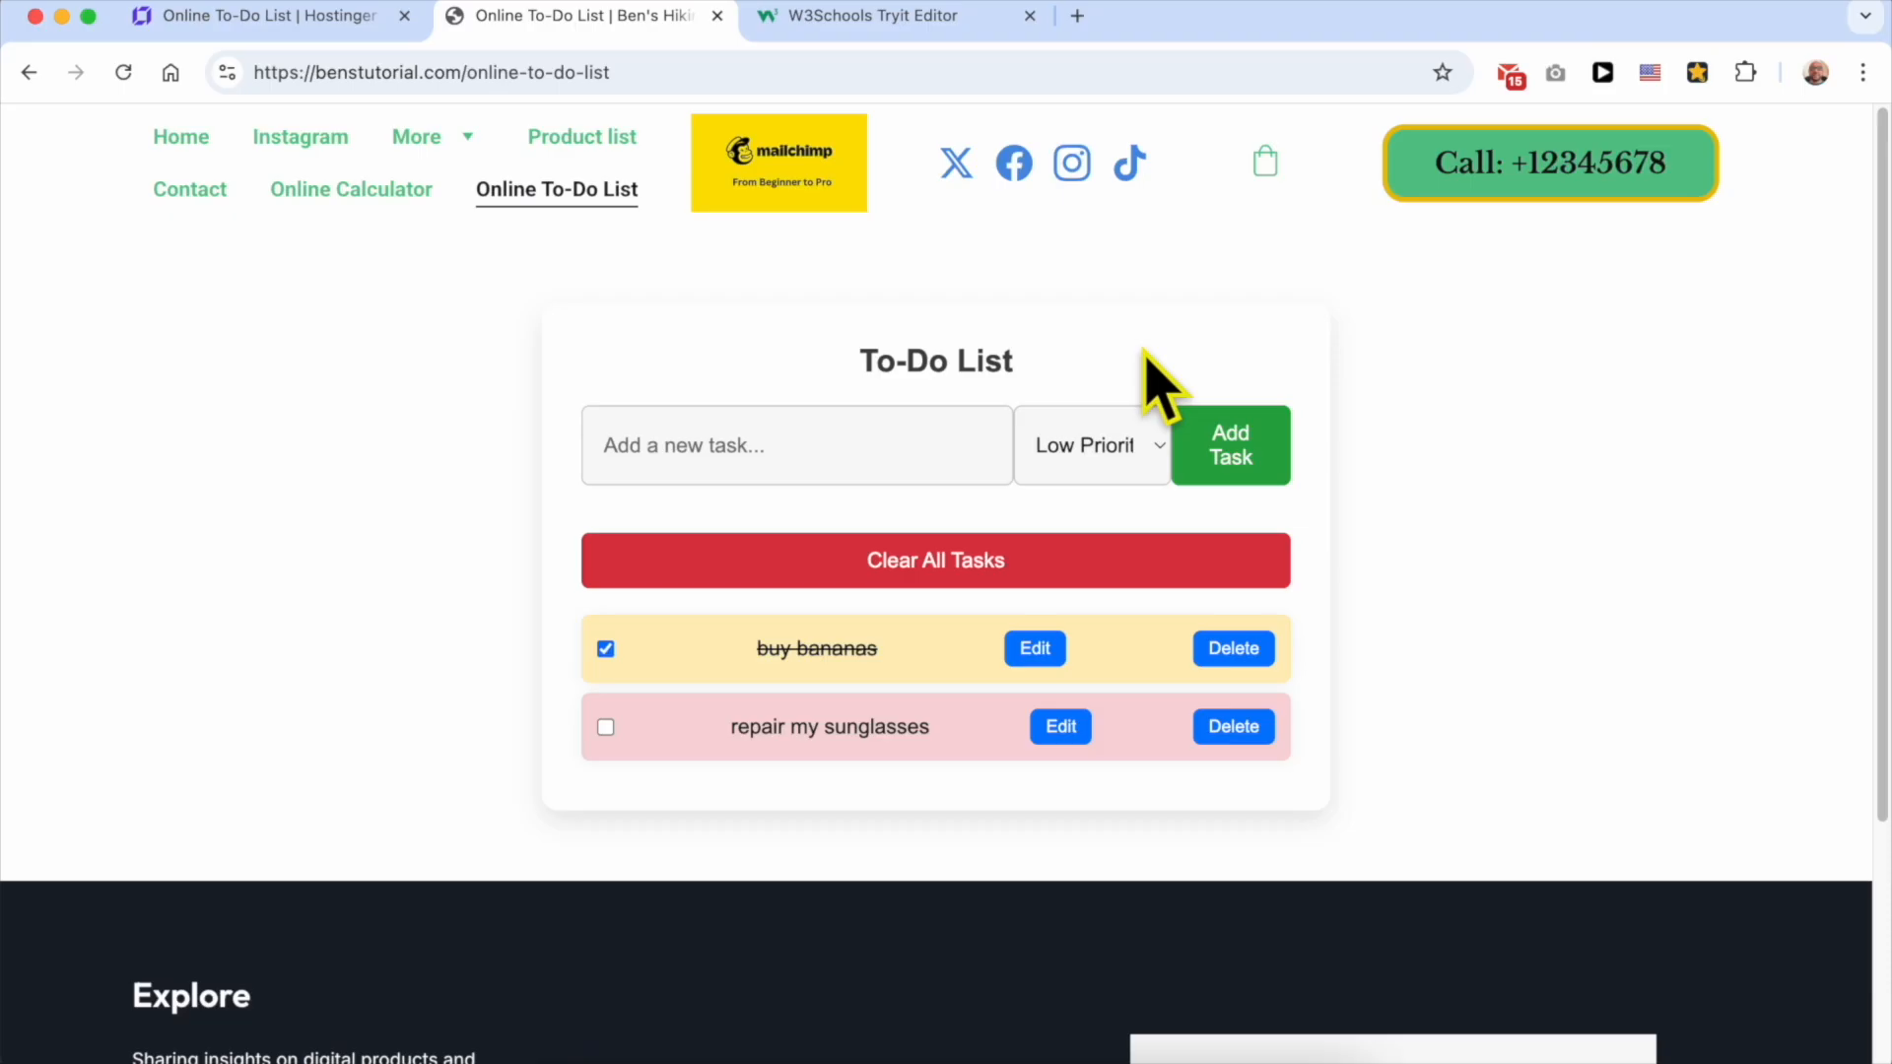
Step: Return to the website builder, add a text element to the section and move the embedded to-do list down to make room
click(306, 22)
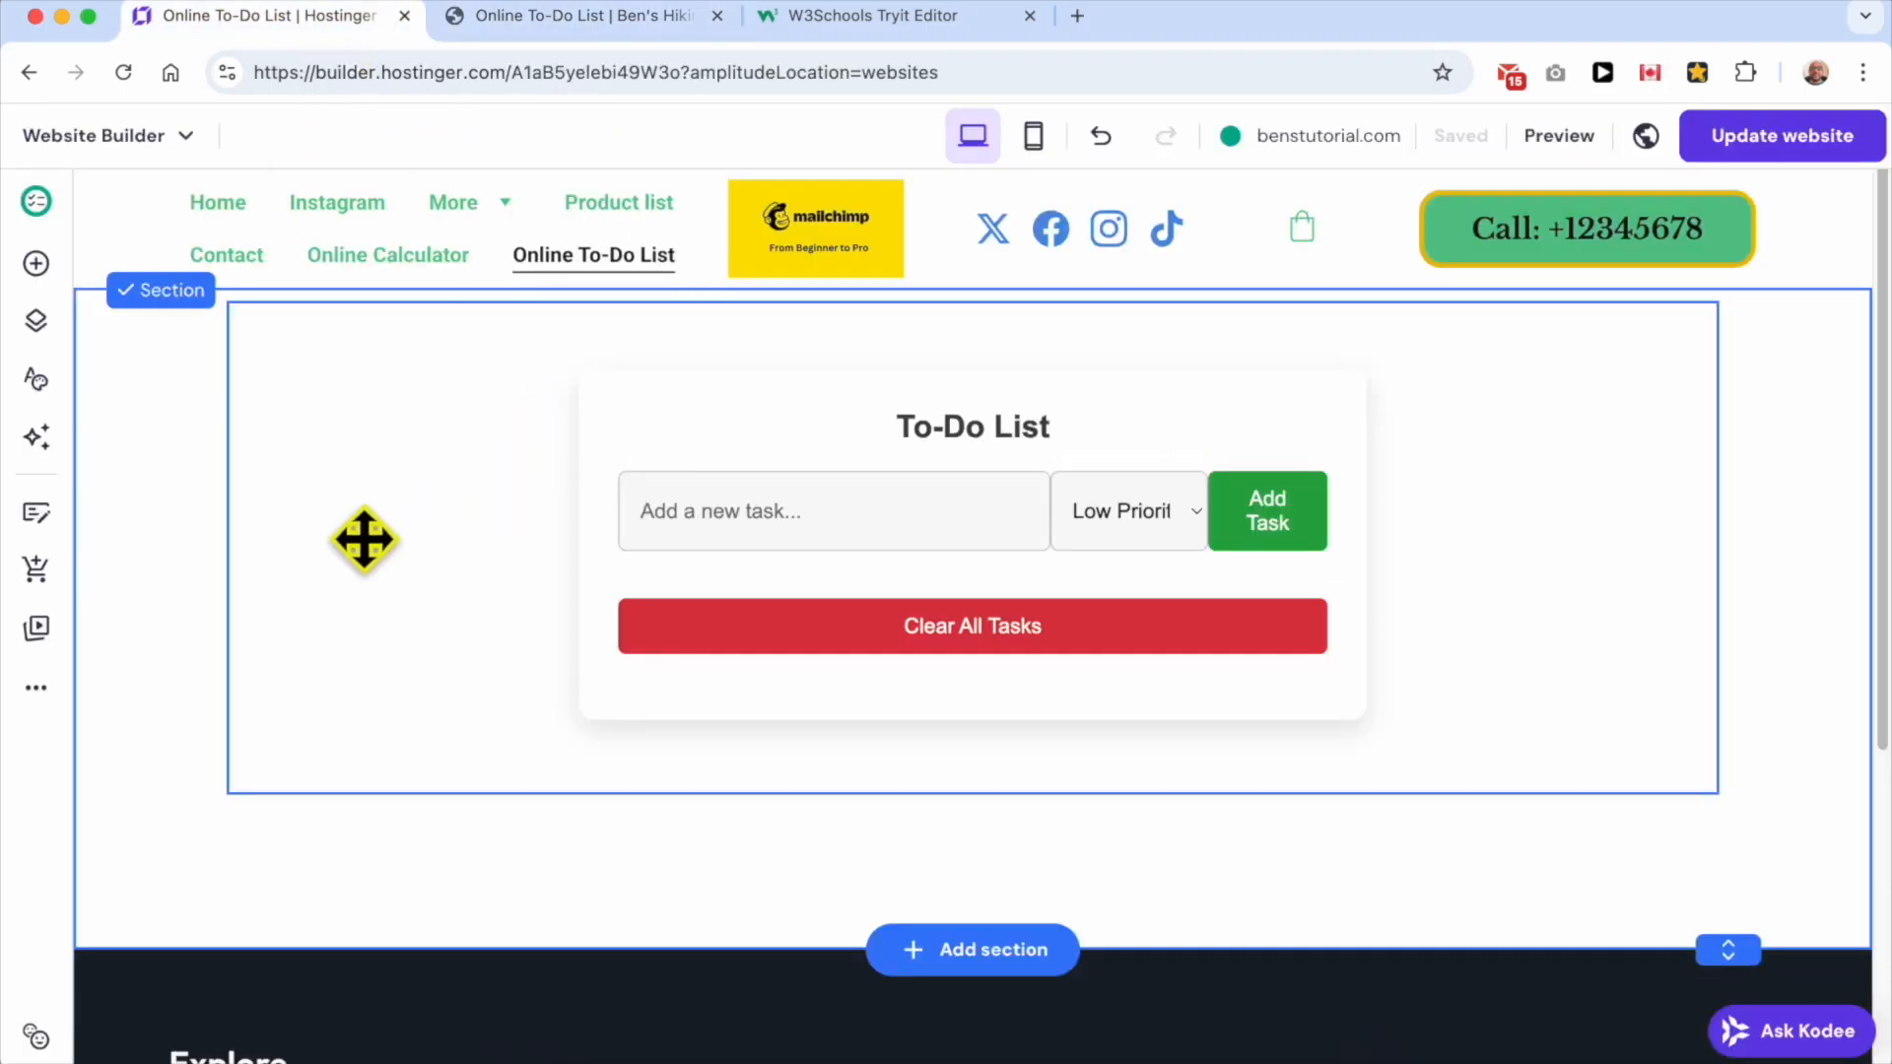
click(37, 321)
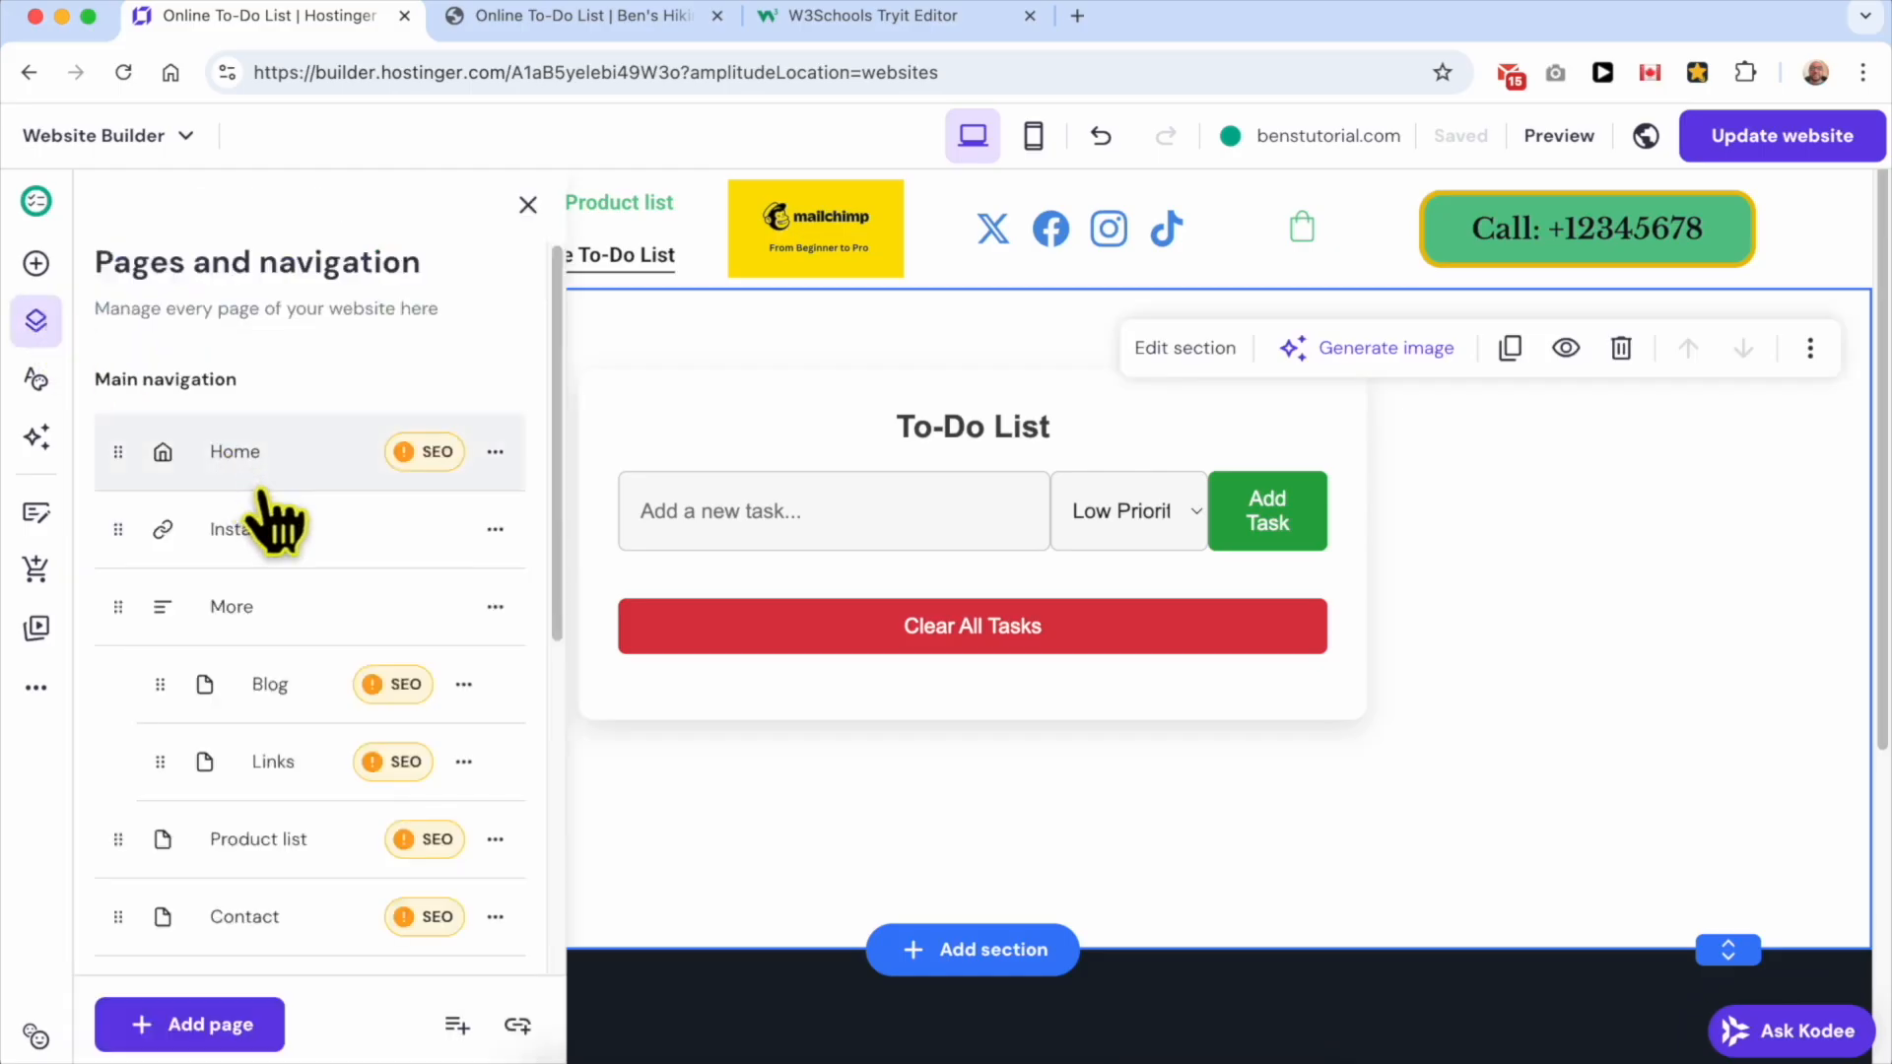
click(37, 263)
drag(163, 435, 826, 352)
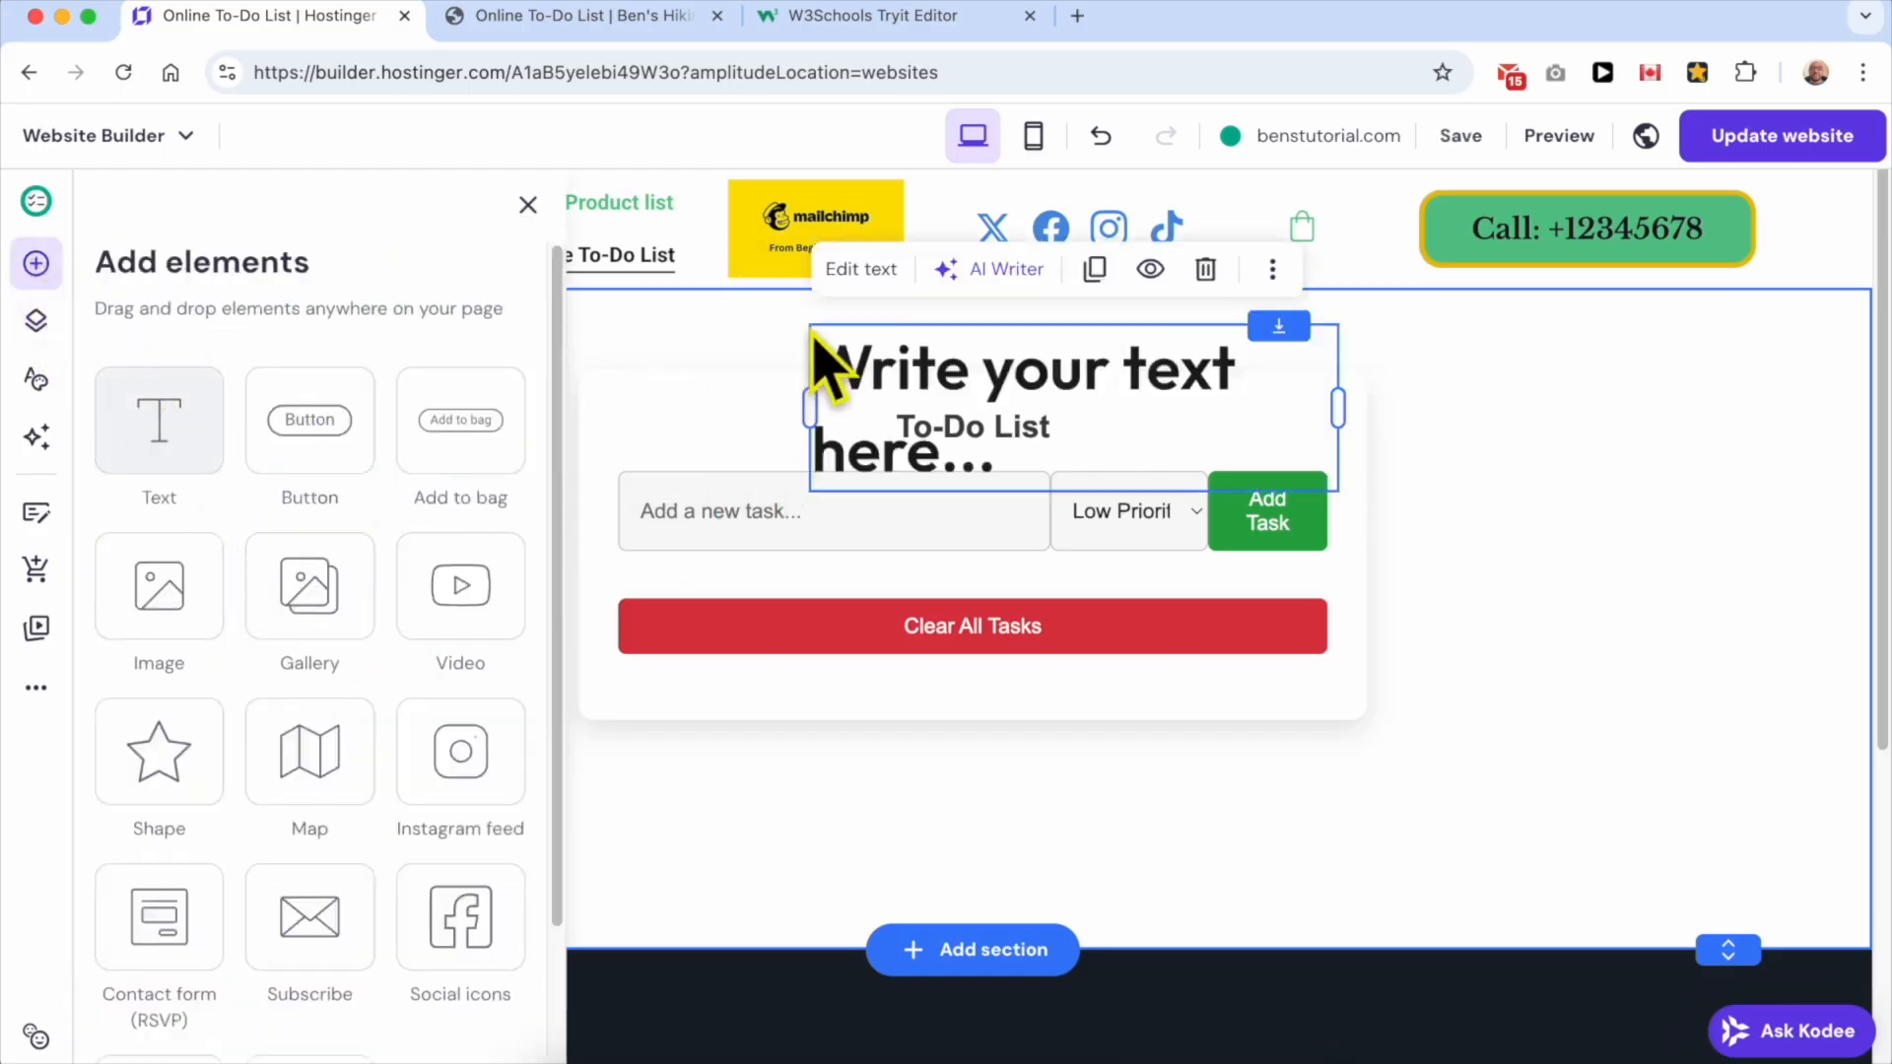
drag(701, 427, 724, 611)
Step: Move the new text element above the to-do list and replace its text with "Online Todo list for Free"
click(887, 410)
drag(887, 410, 654, 443)
double_click(699, 379)
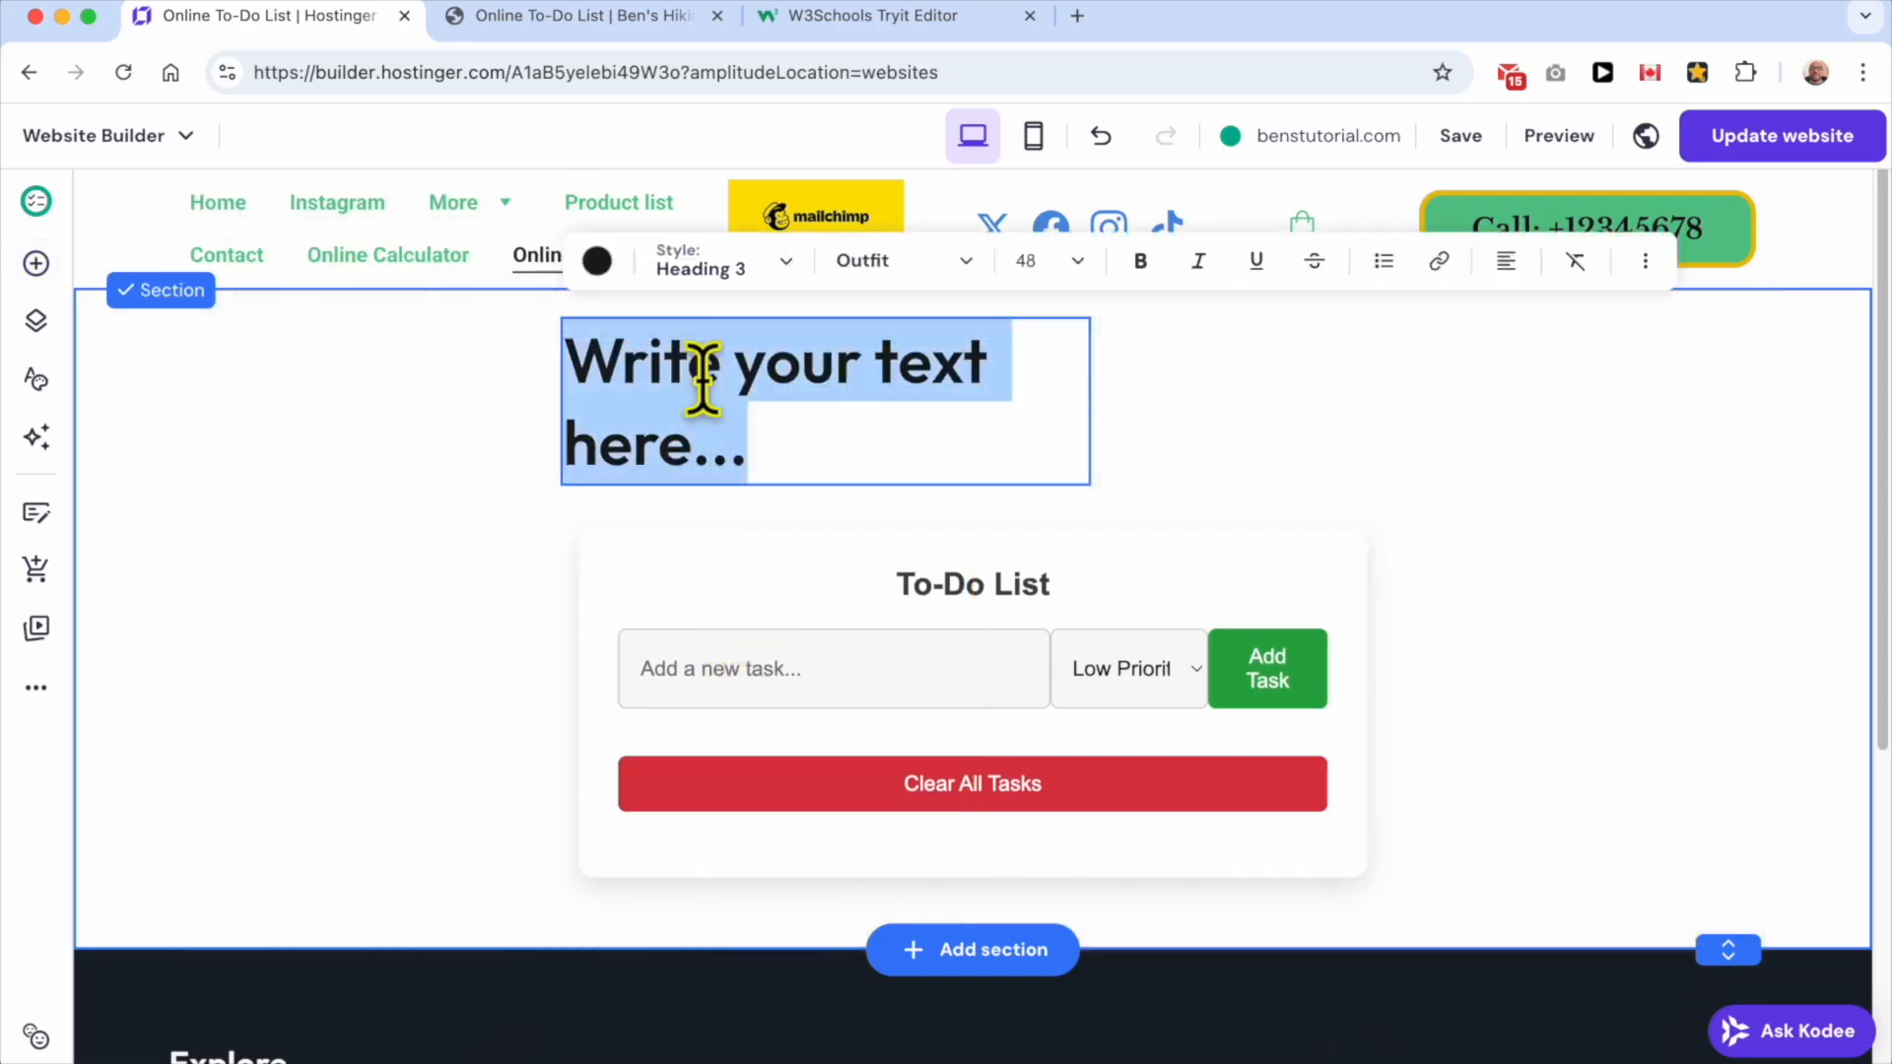
text(Online)
key(super+a)
text(Fre)
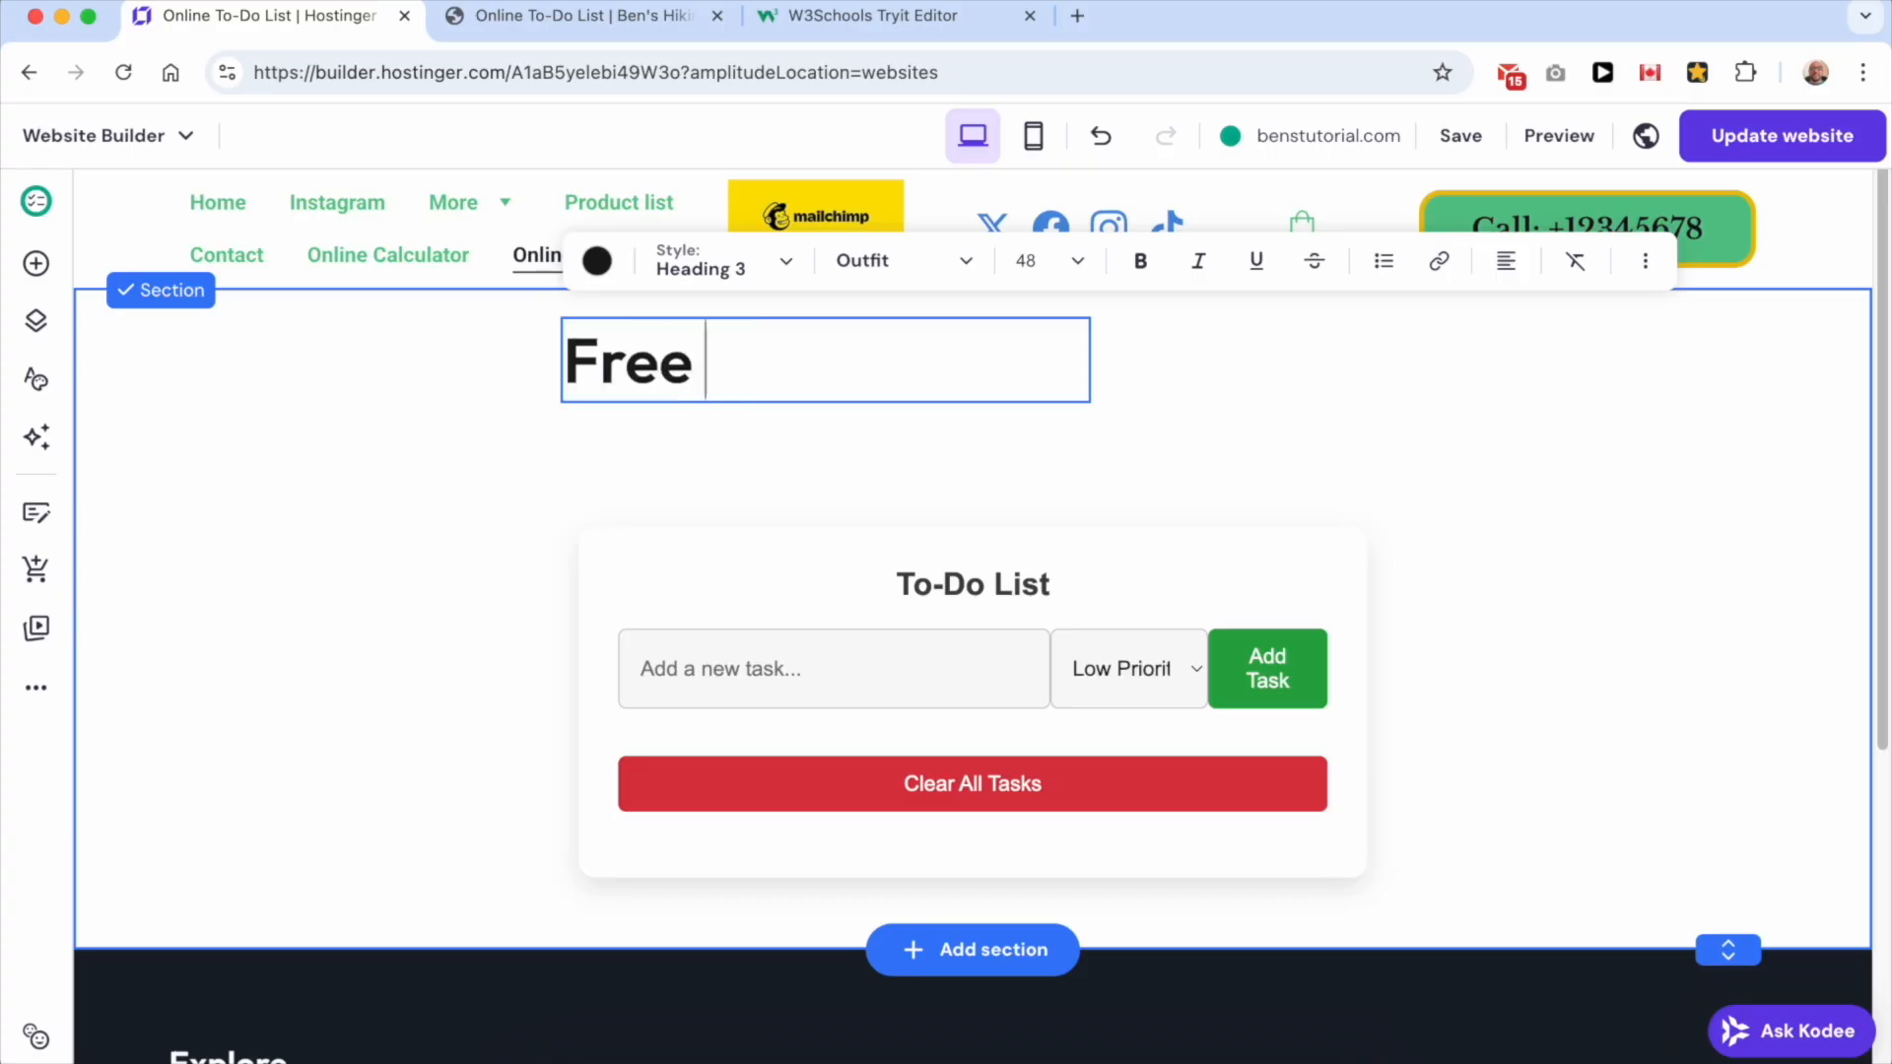
text(e O)
key(super+a)
text(O)
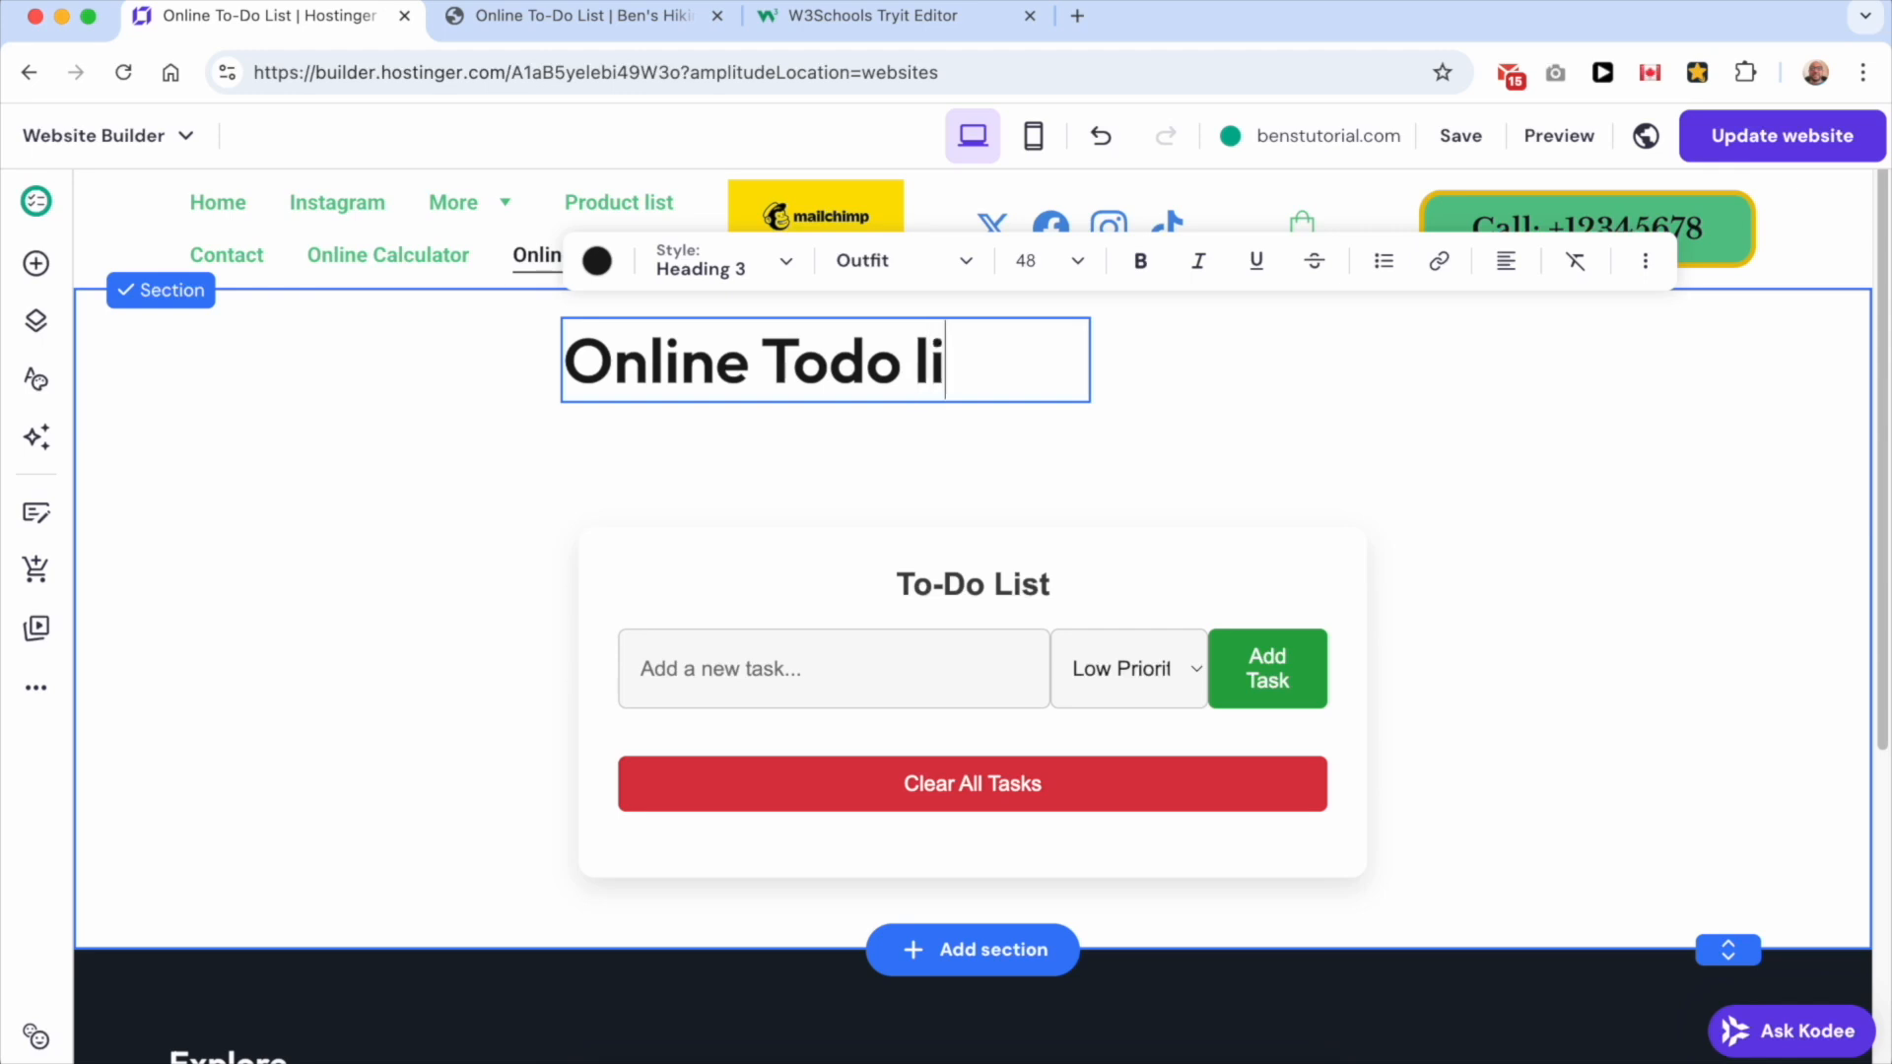
text(for Free)
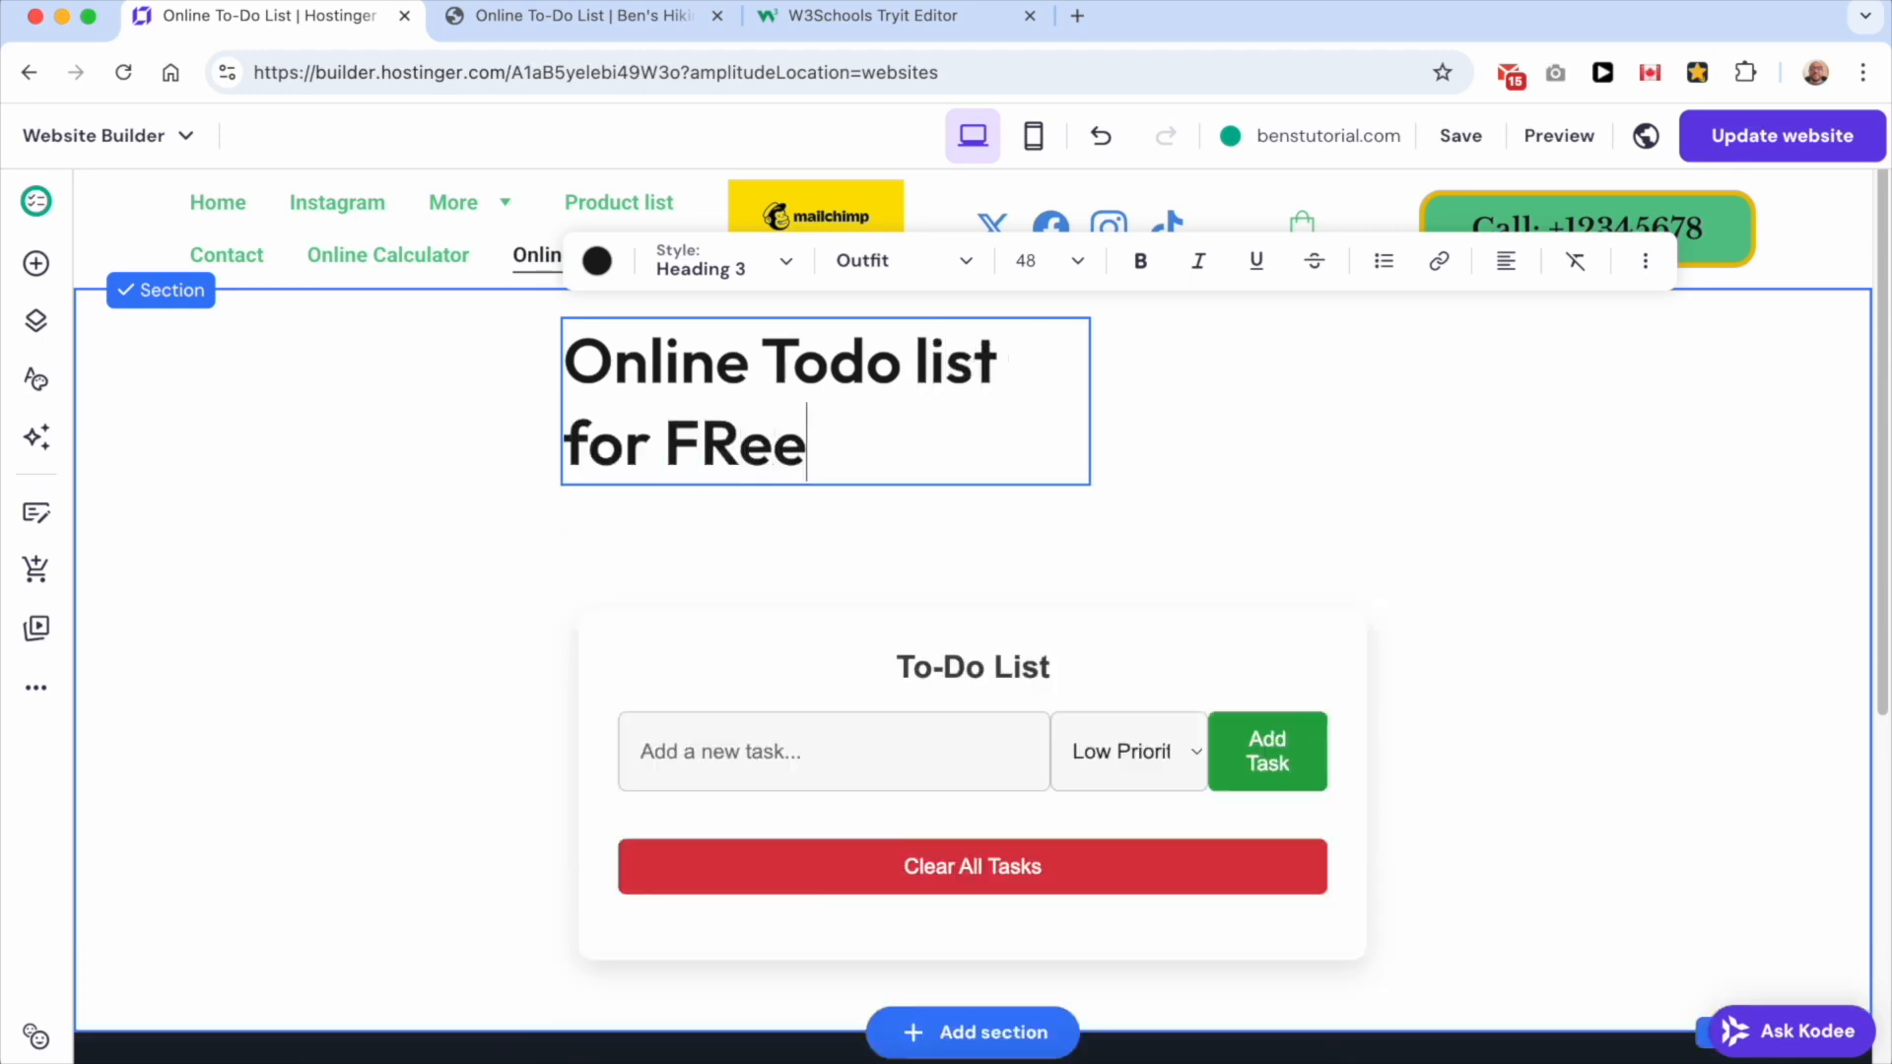
key(Escape)
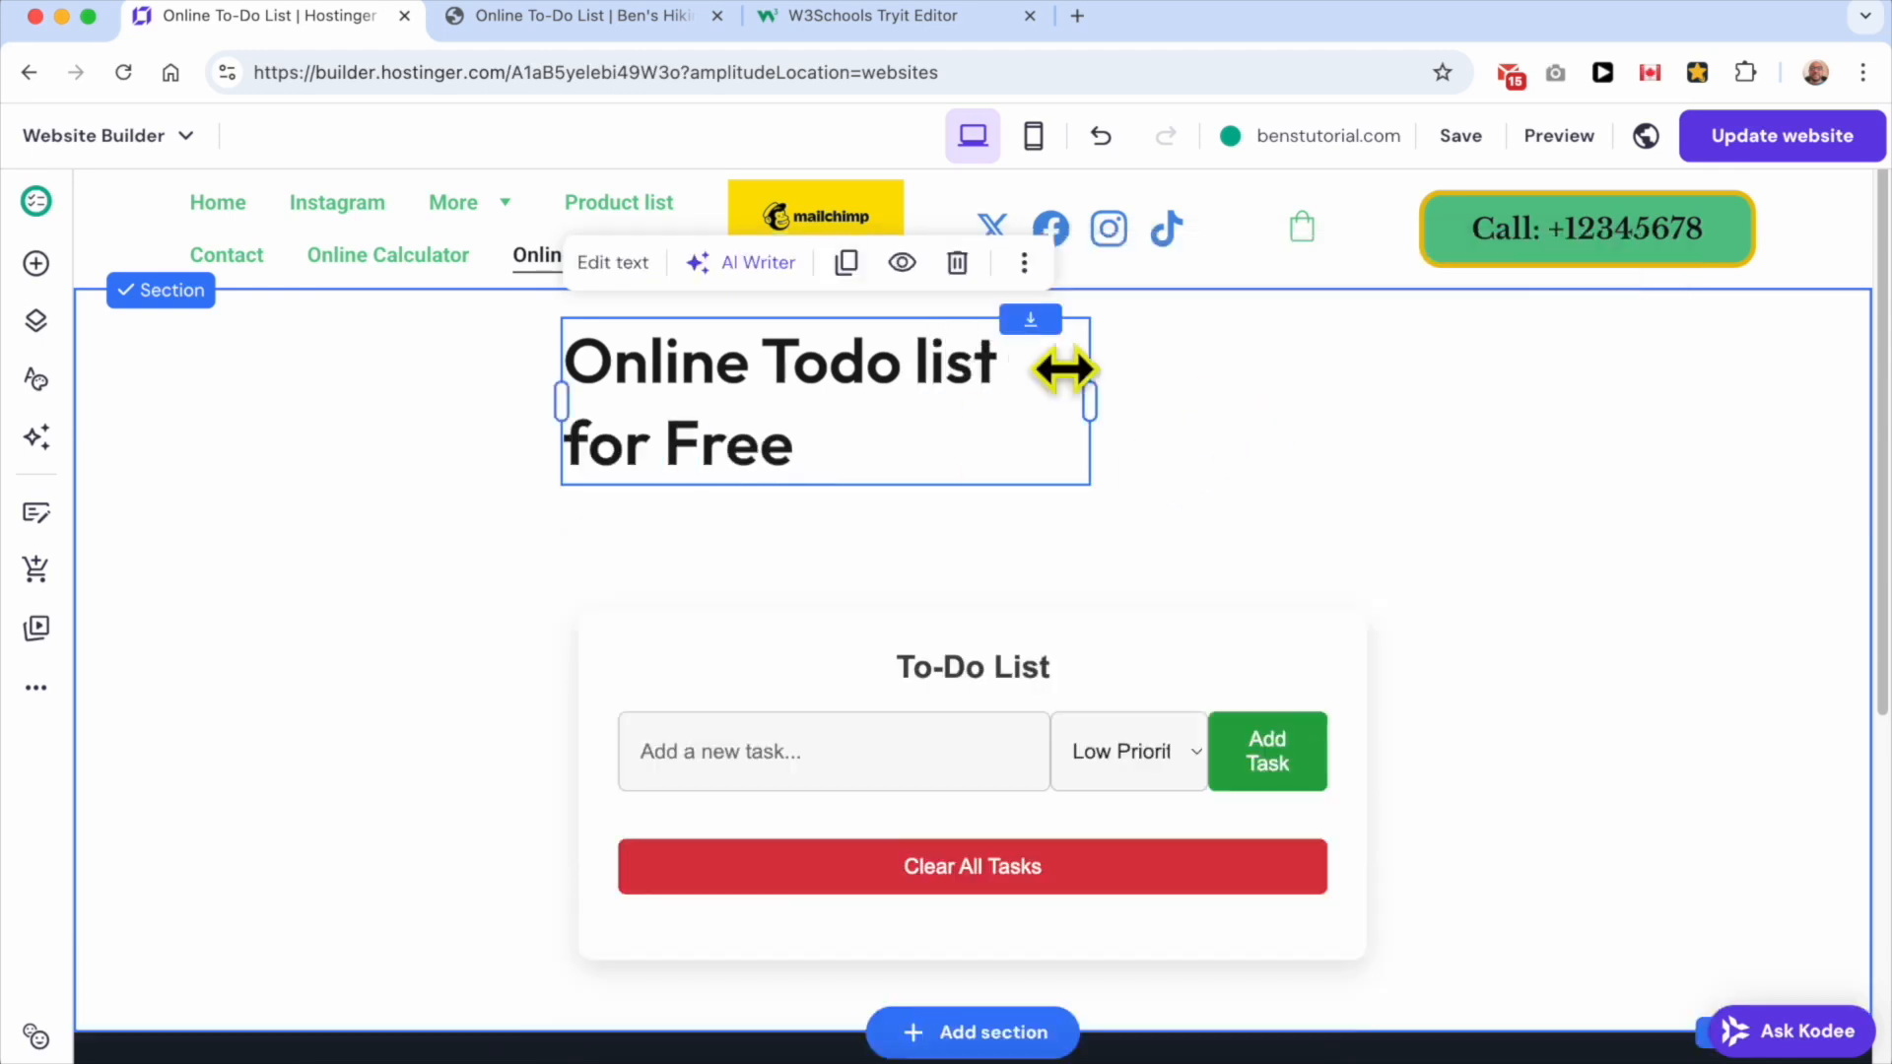
Step: Widen the heading so it fits on one line and move the embedded to-do list up just beneath it
drag(1088, 384, 1280, 384)
drag(1026, 663, 951, 486)
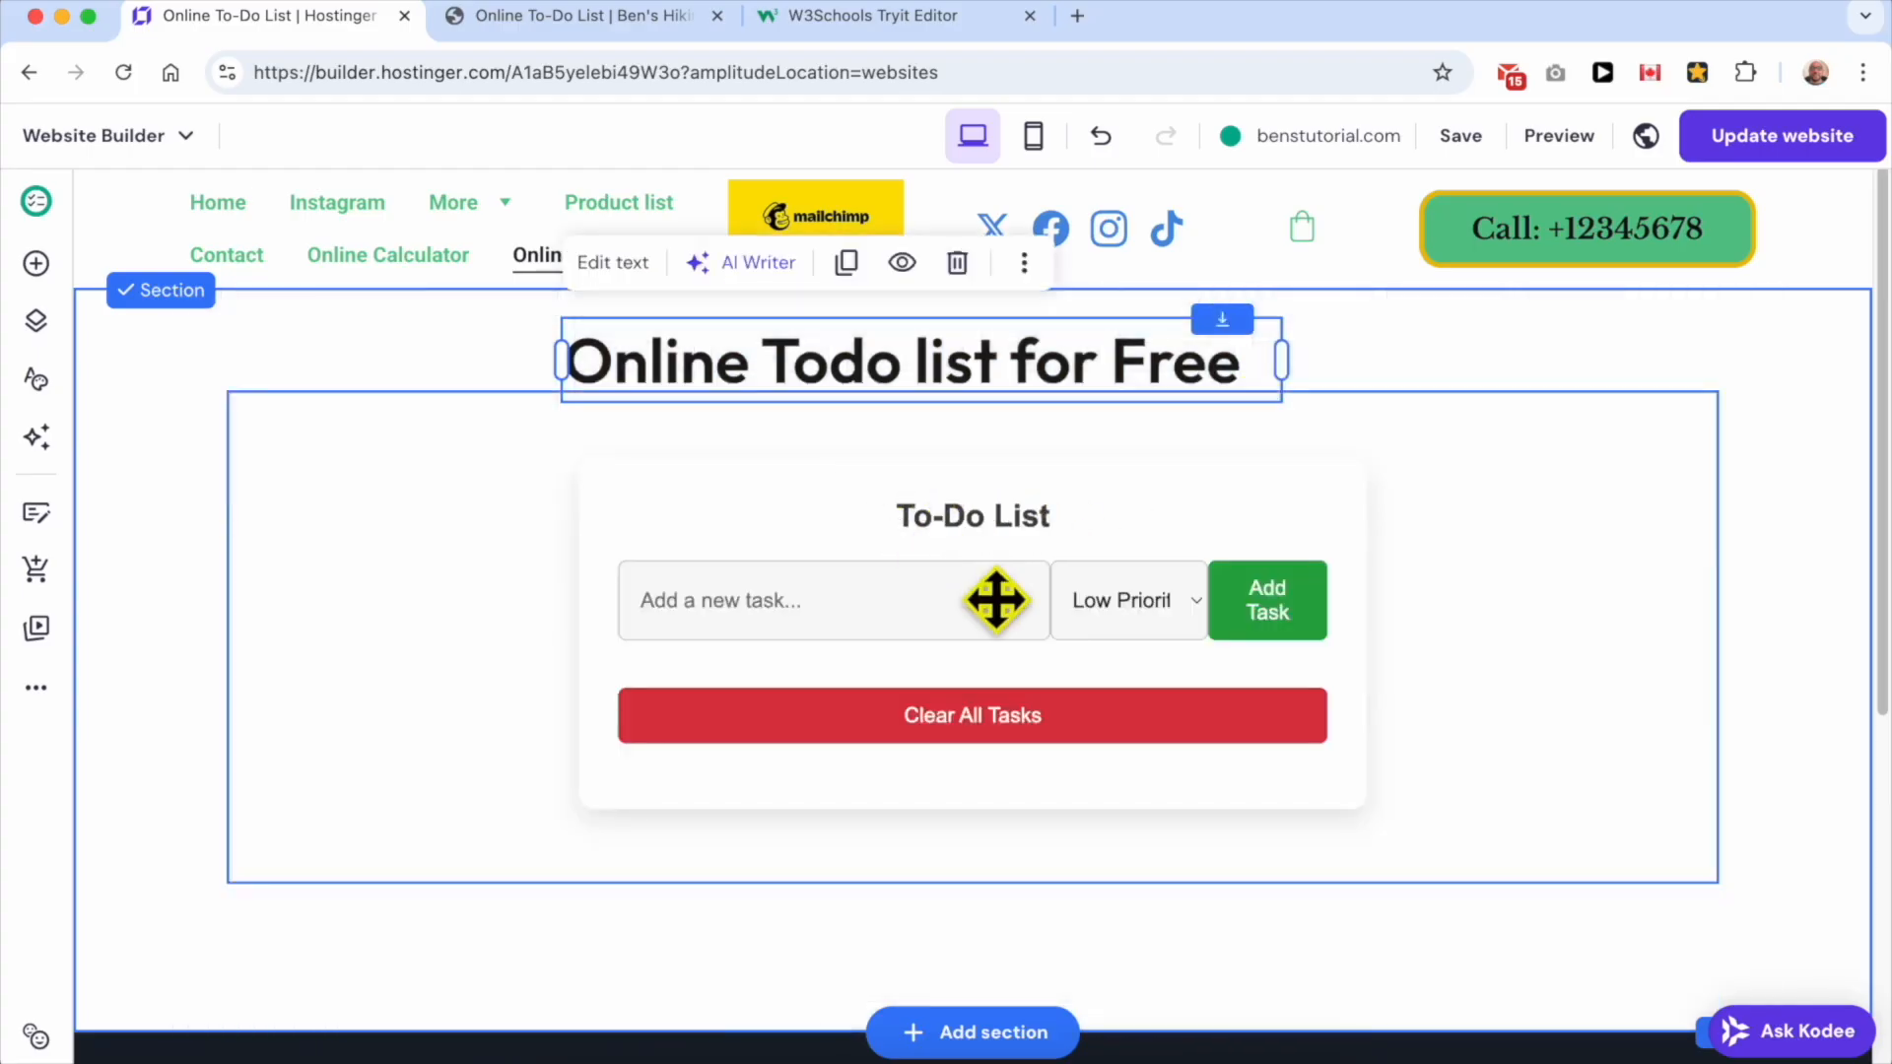
click(968, 520)
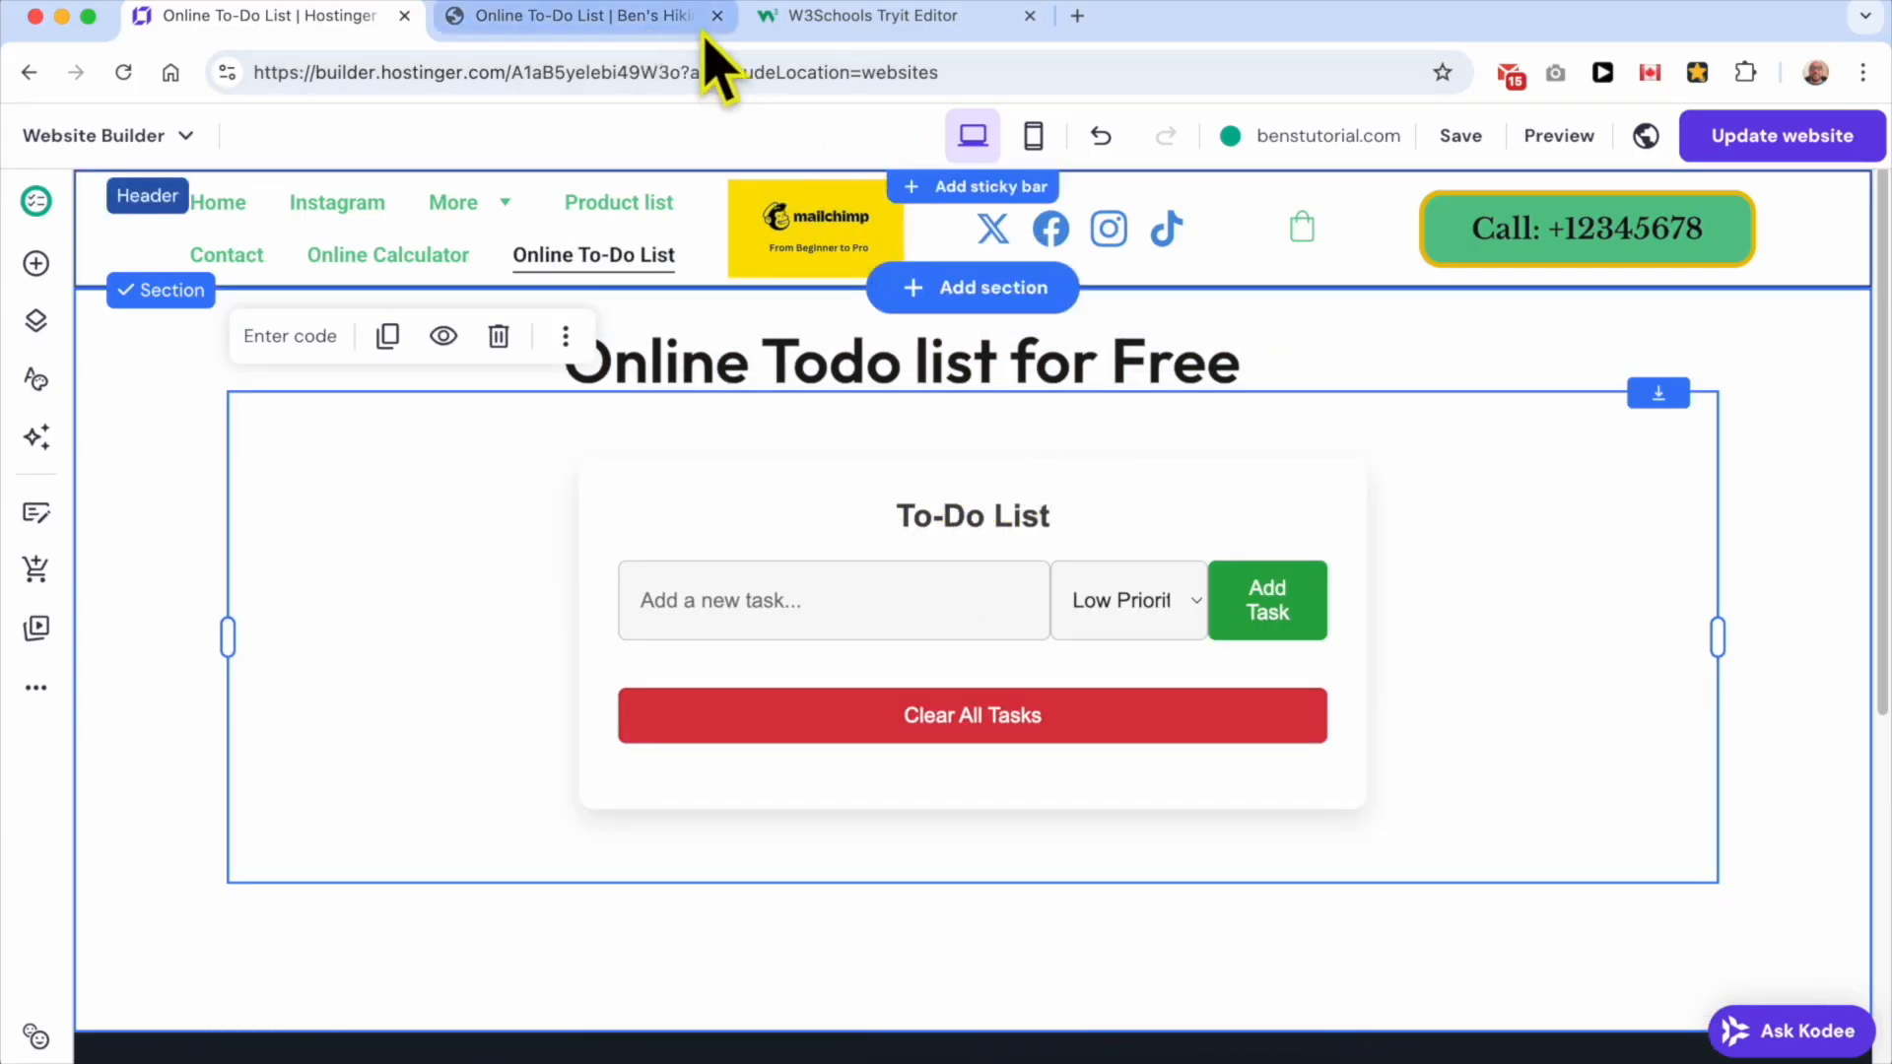
Step: In the W3Schools Tryit Editor, change the h2 text of the to-do list code to "Enter your tasks below" and run it
click(858, 16)
click(527, 421)
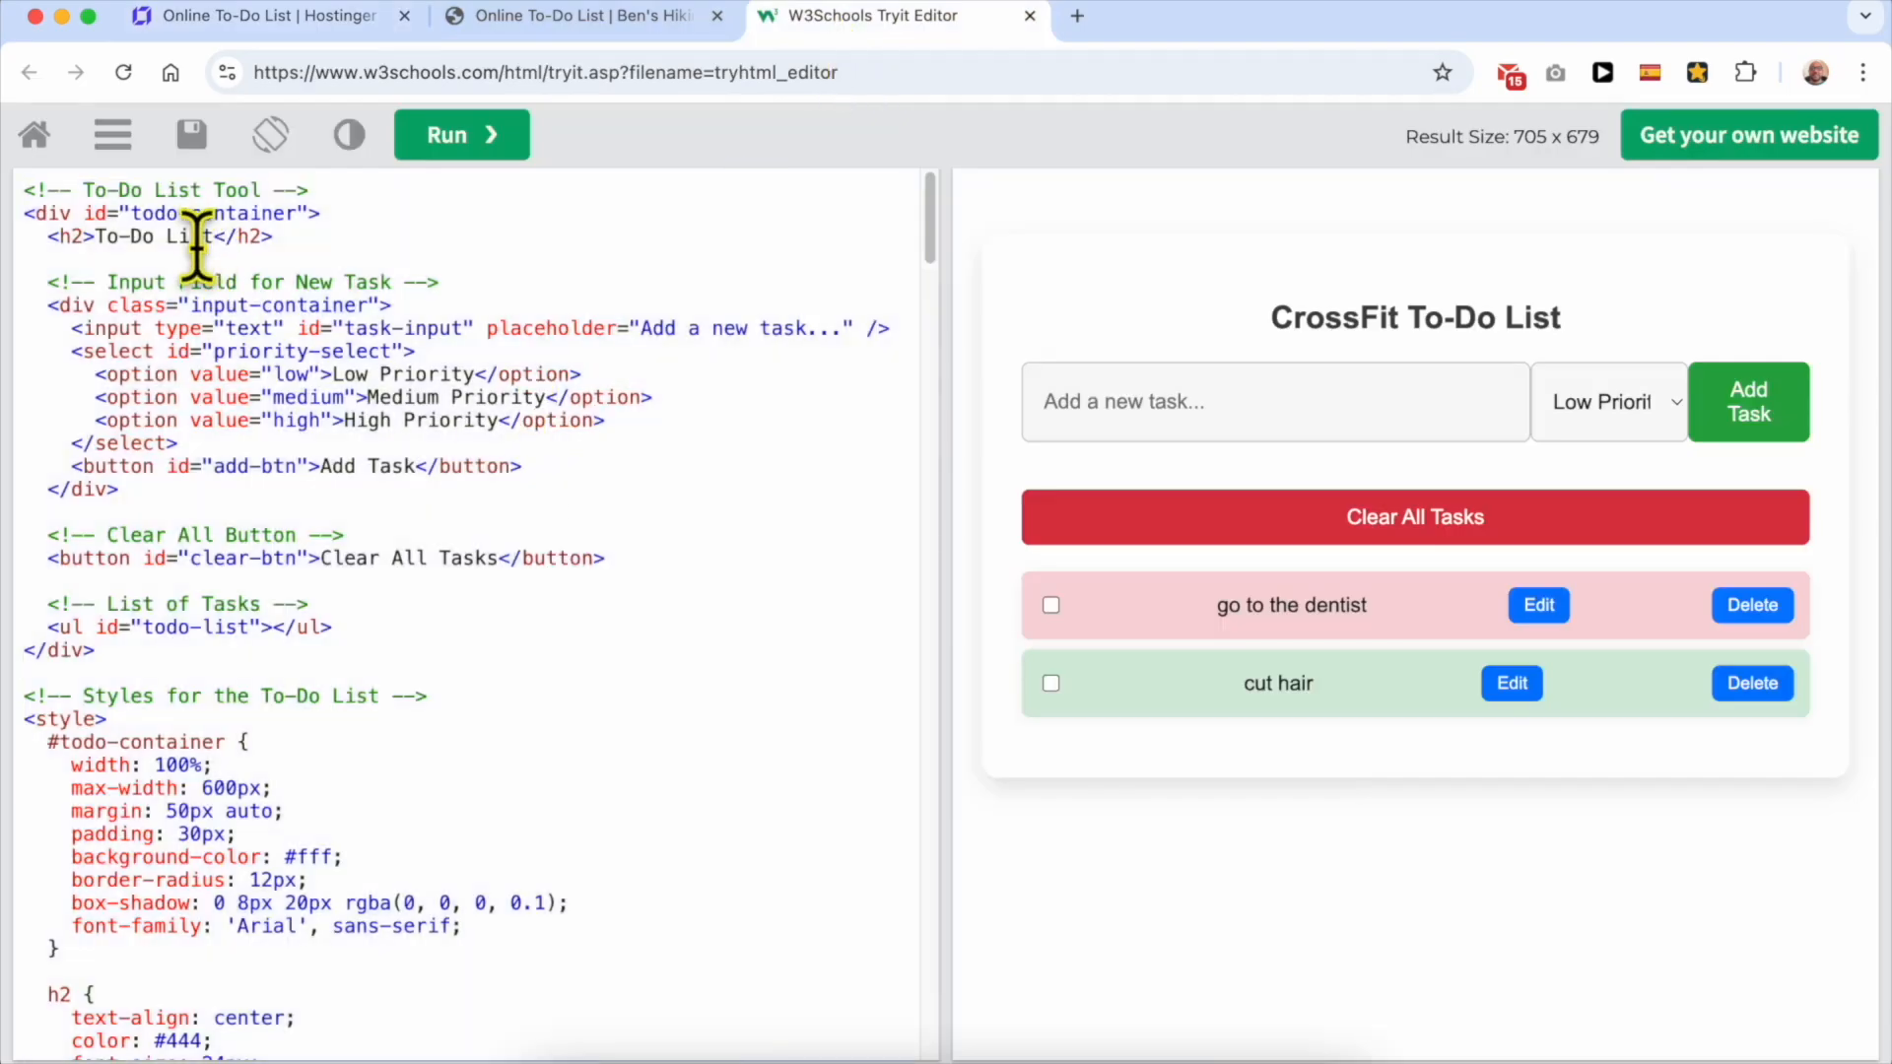
drag(210, 236, 94, 239)
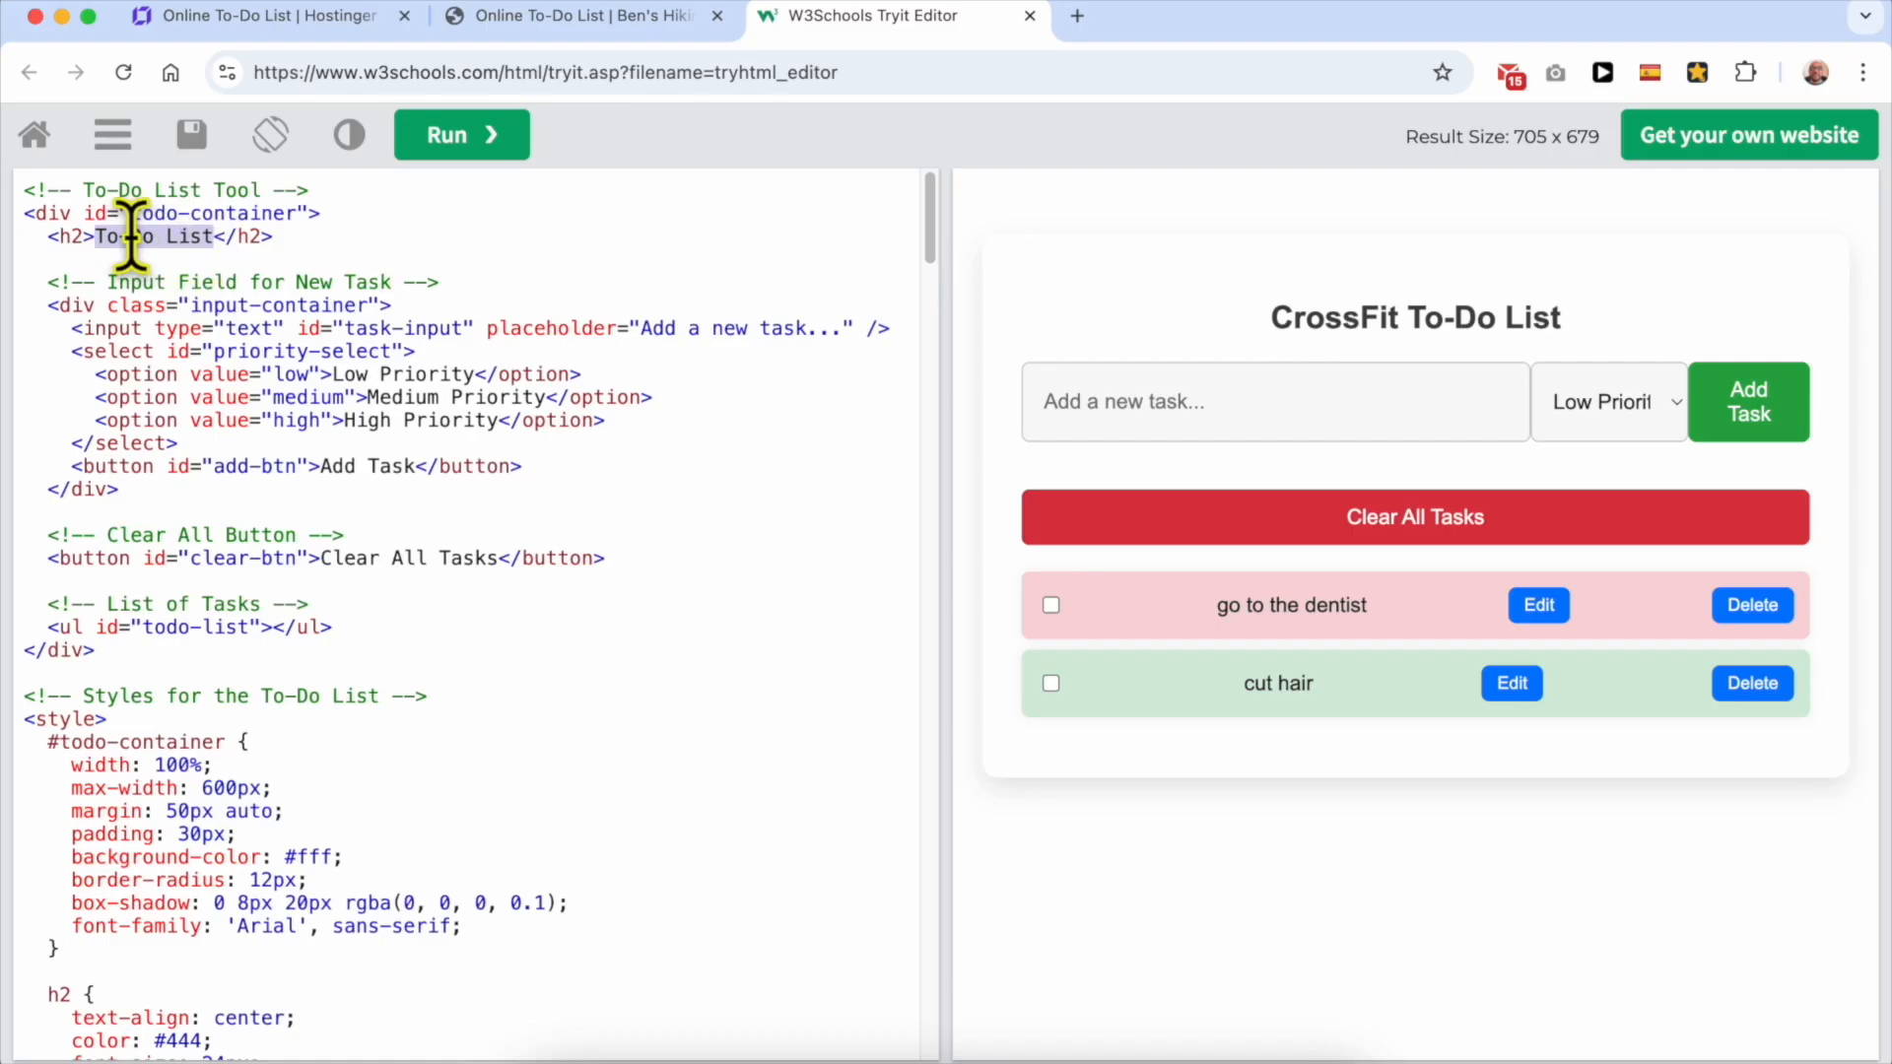
text(Enter your tasks below)
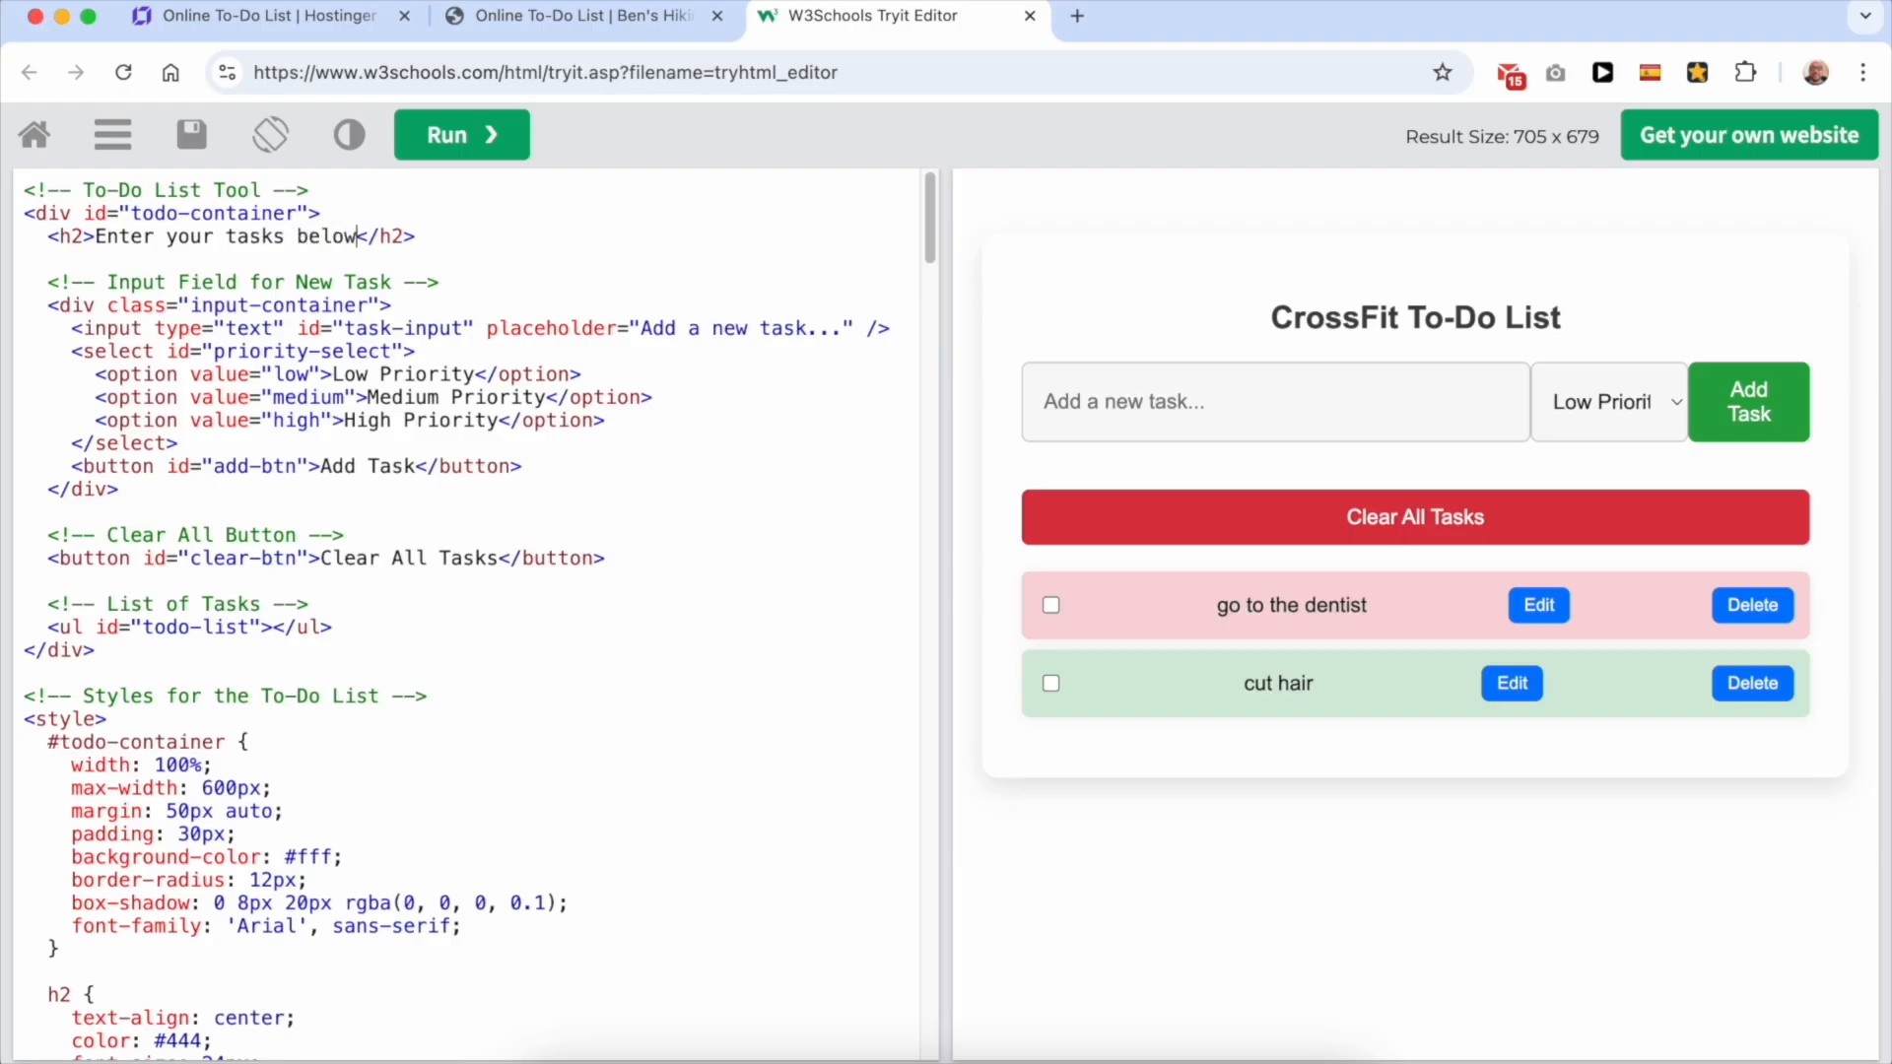
click(461, 138)
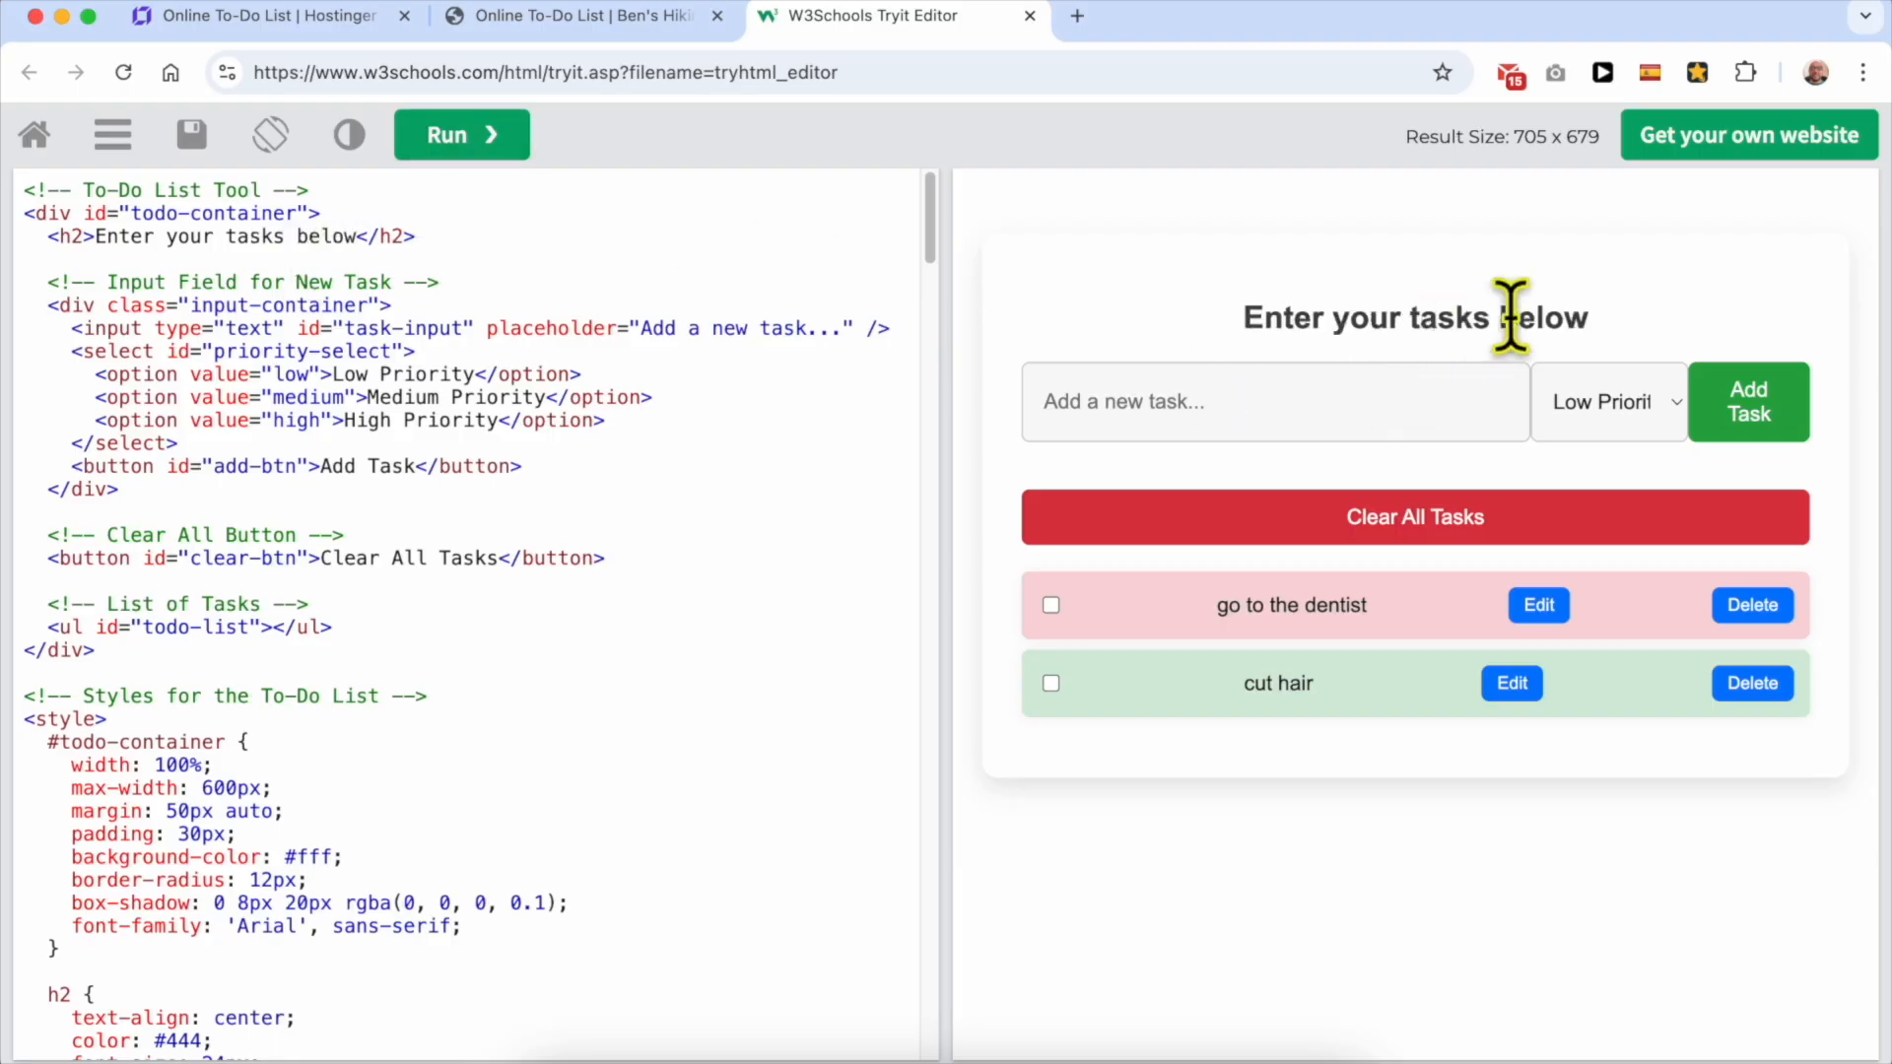
Step: Examine the priority selector in the preview and the matching low, medium and high option lines in the code
mouse_move(1643, 320)
mouse_down()
mouse_move(1417, 284)
mouse_move(1153, 309)
mouse_move(1157, 329)
mouse_move(1614, 324)
mouse_up()
click(1124, 345)
click(1632, 397)
click(543, 396)
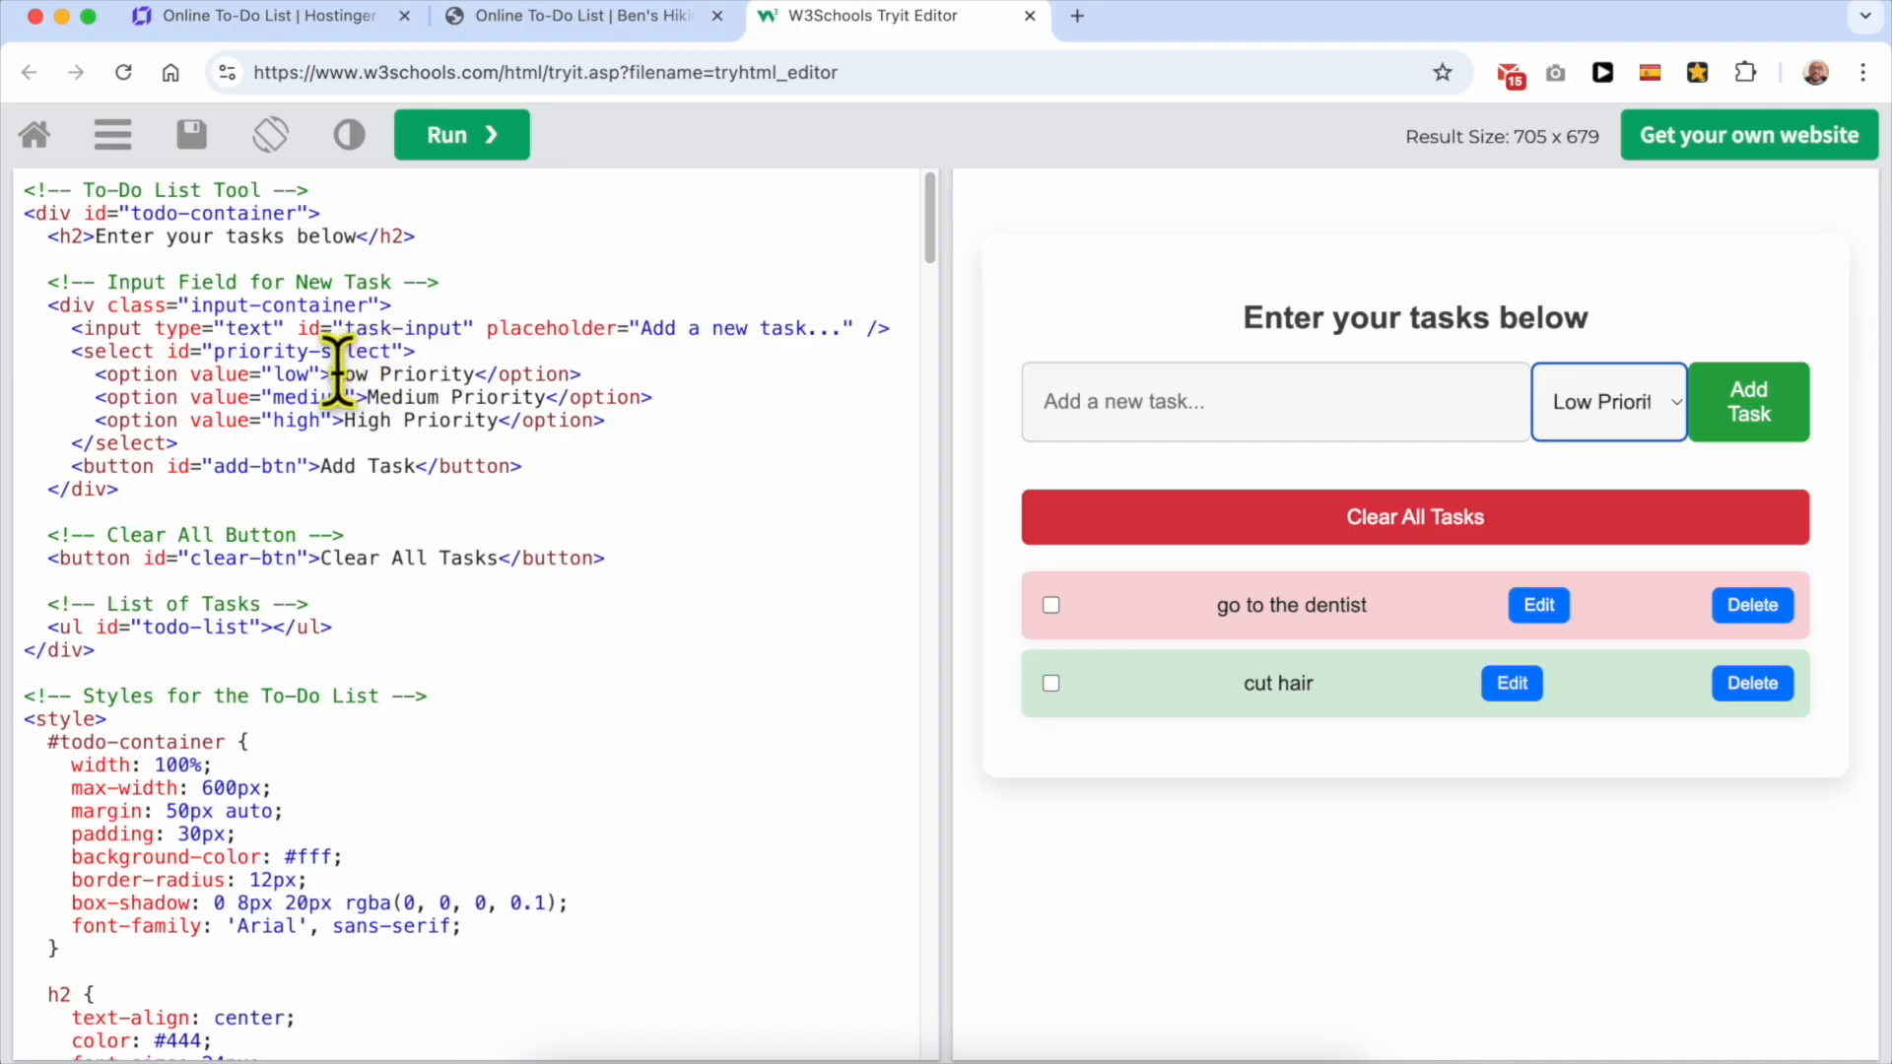
drag(333, 374, 473, 372)
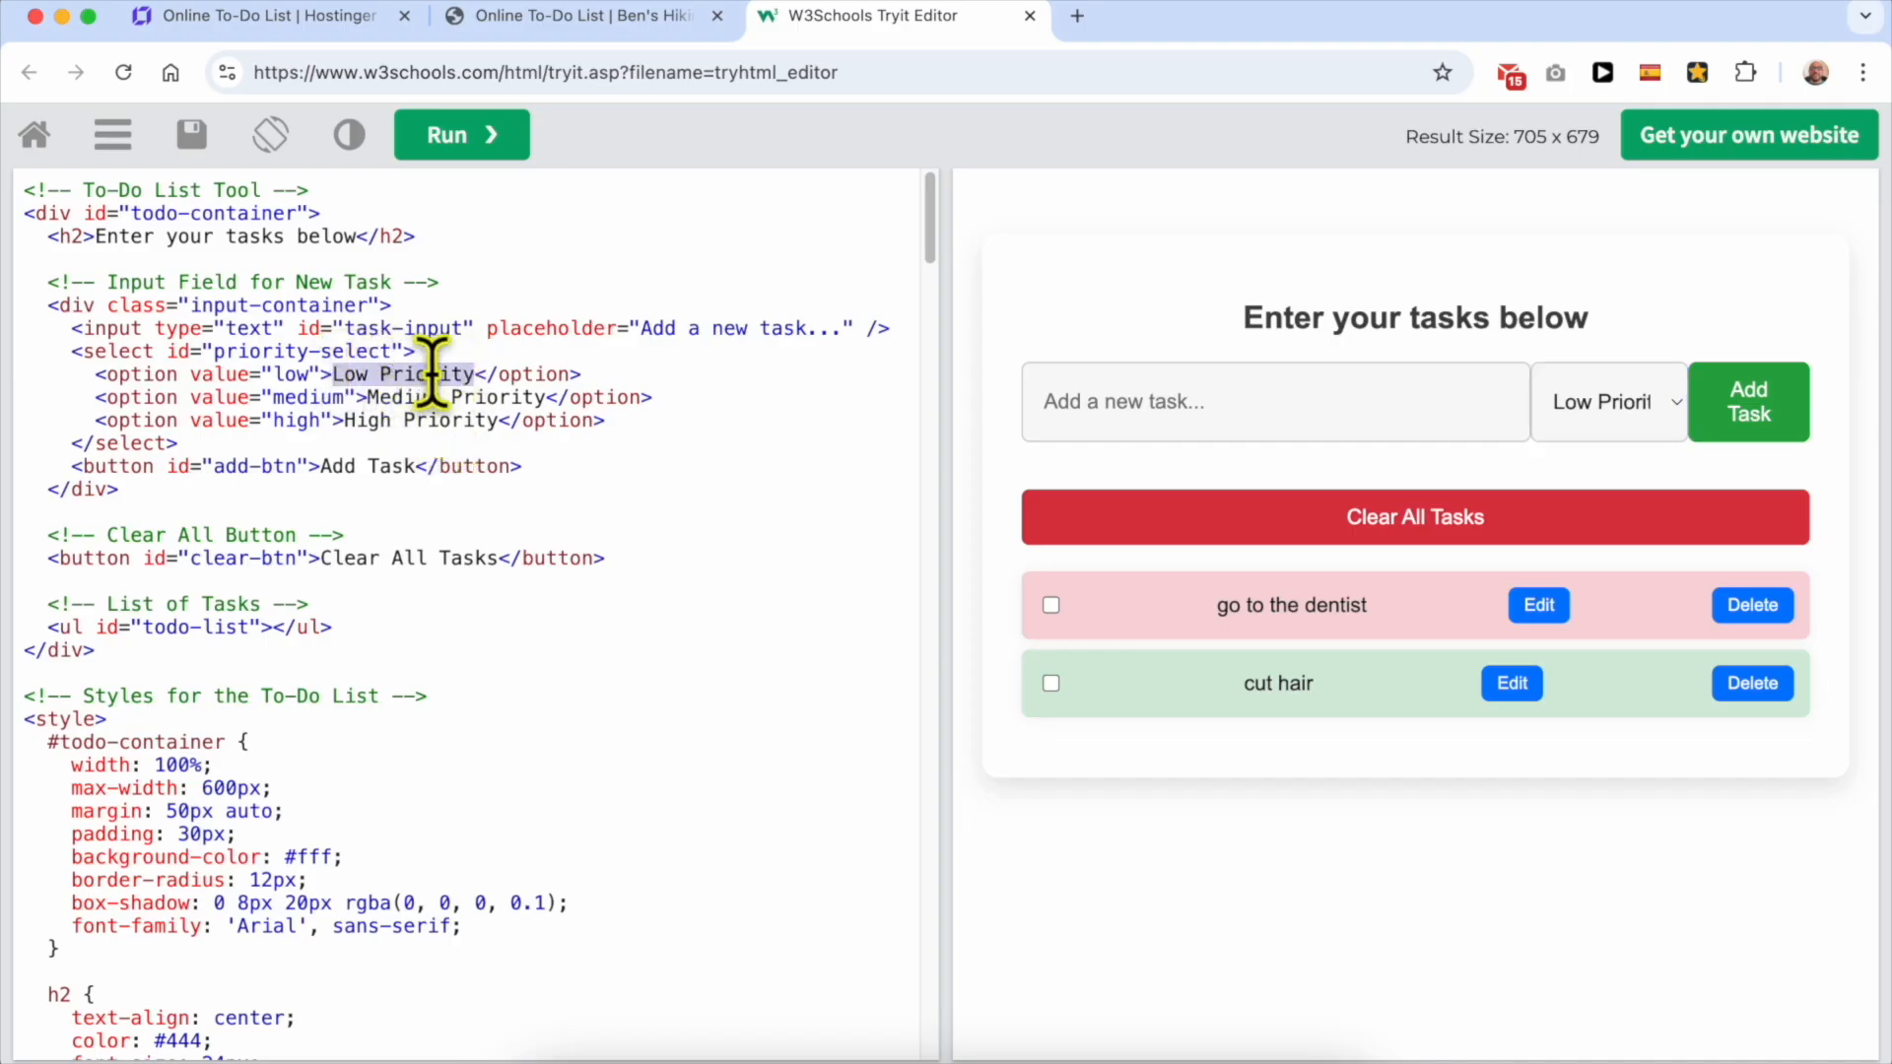
double_click(298, 375)
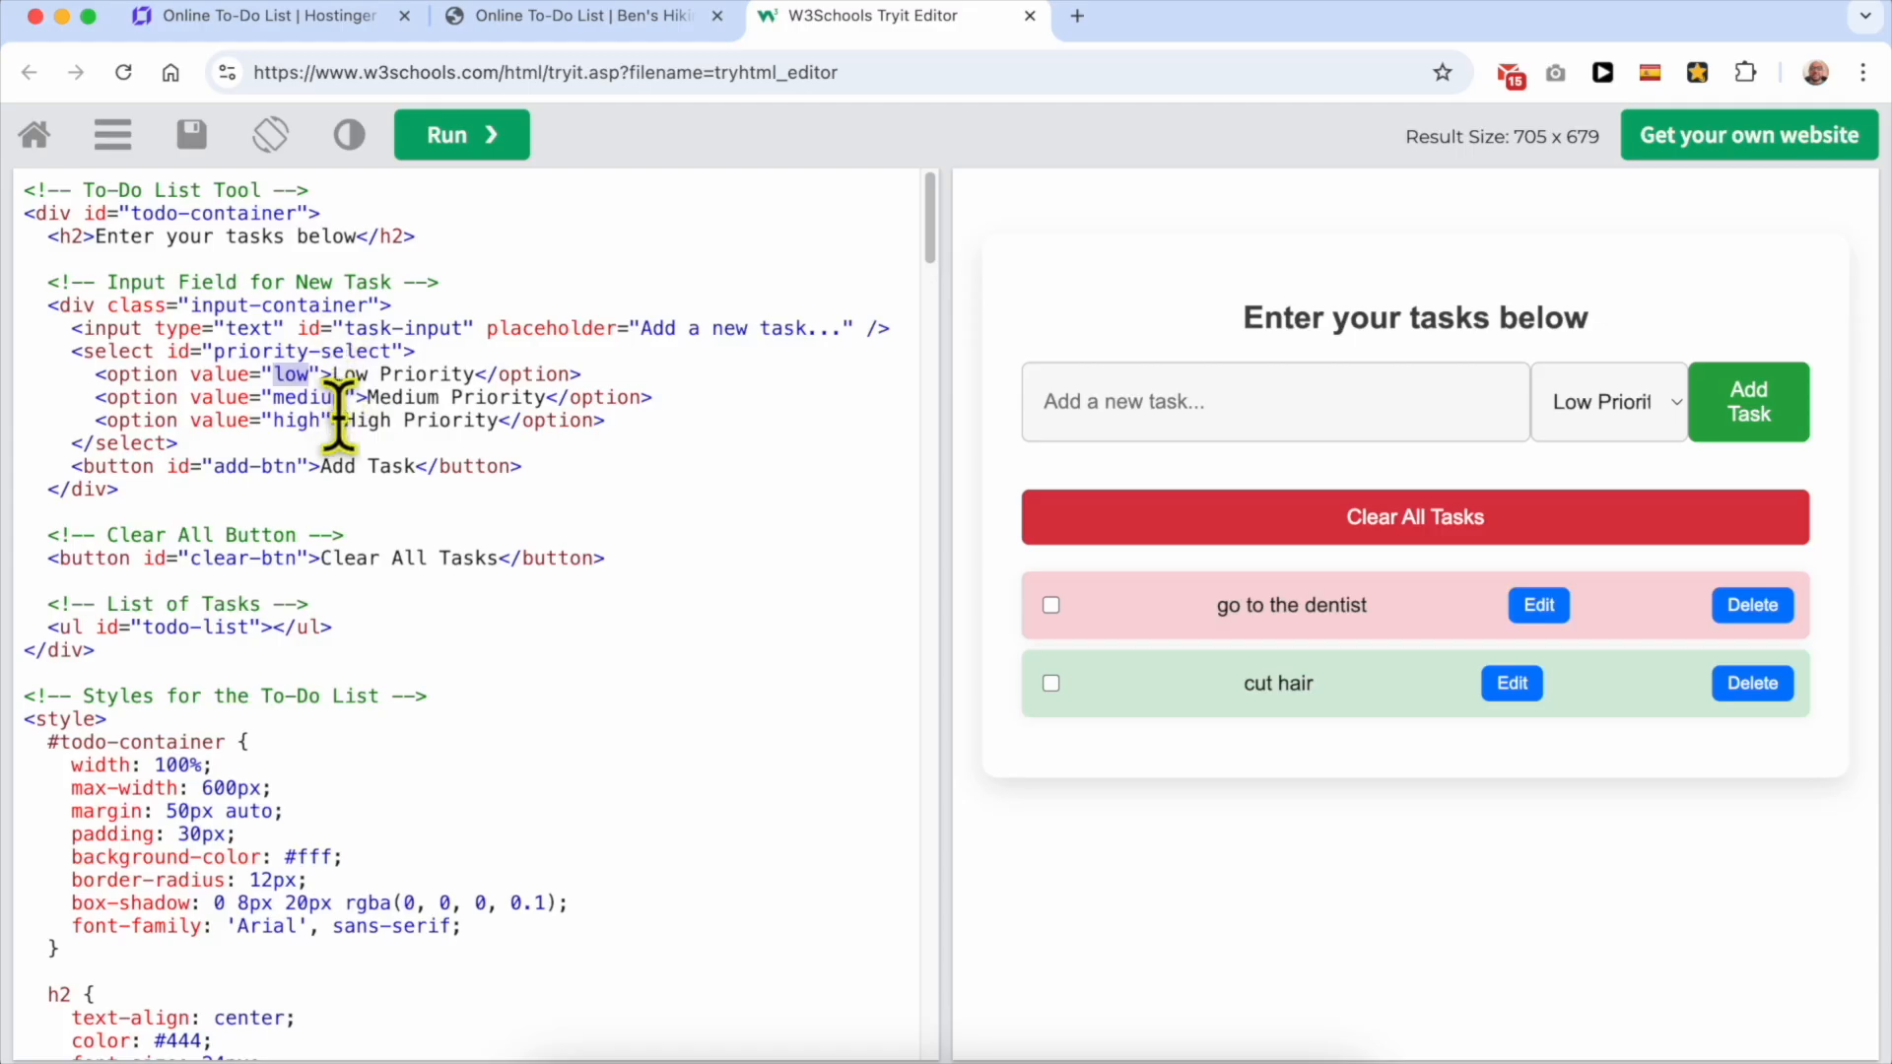
drag(662, 409, 88, 370)
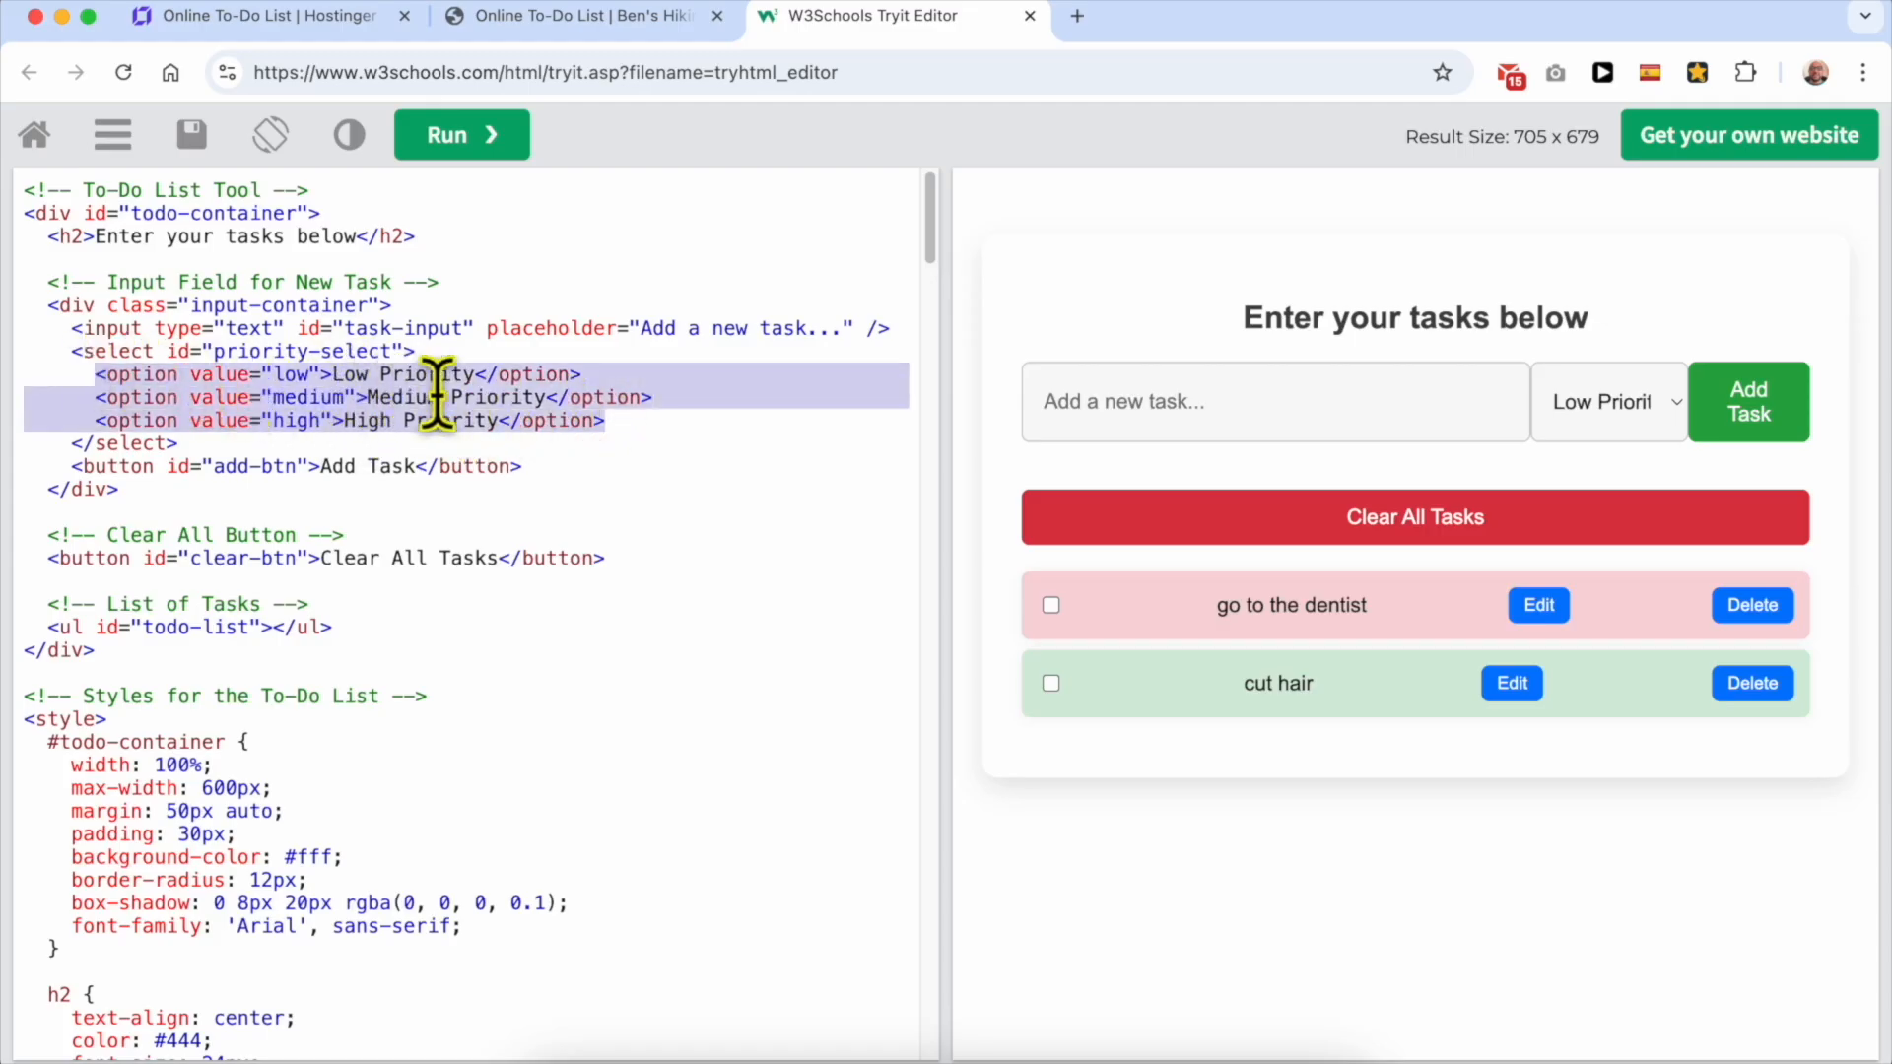
Step: Try duplicating the Low Priority option line below the High Priority option in the code, and undo the addition
click(609, 416)
drag(581, 374, 113, 373)
click(678, 422)
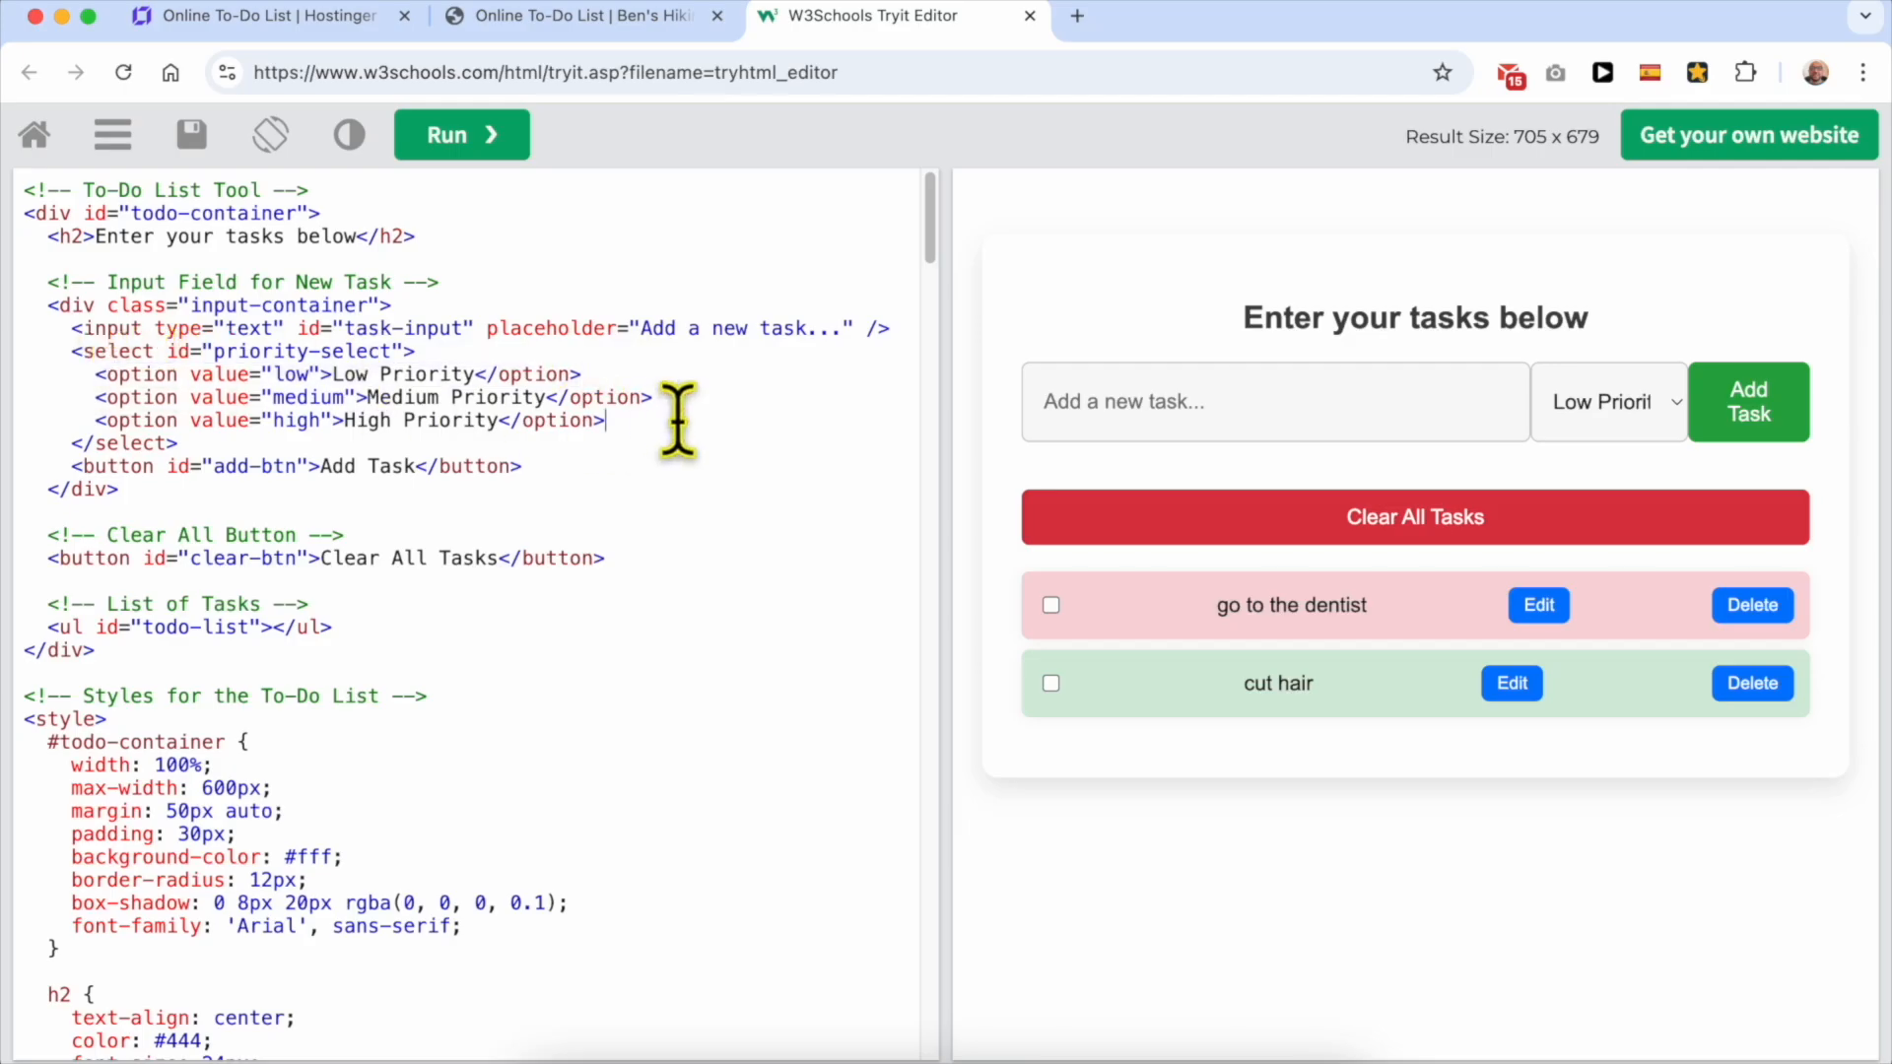
key(Return)
text(<option value="low">Low Priority</option>)
double_click(411, 443)
double_click(345, 443)
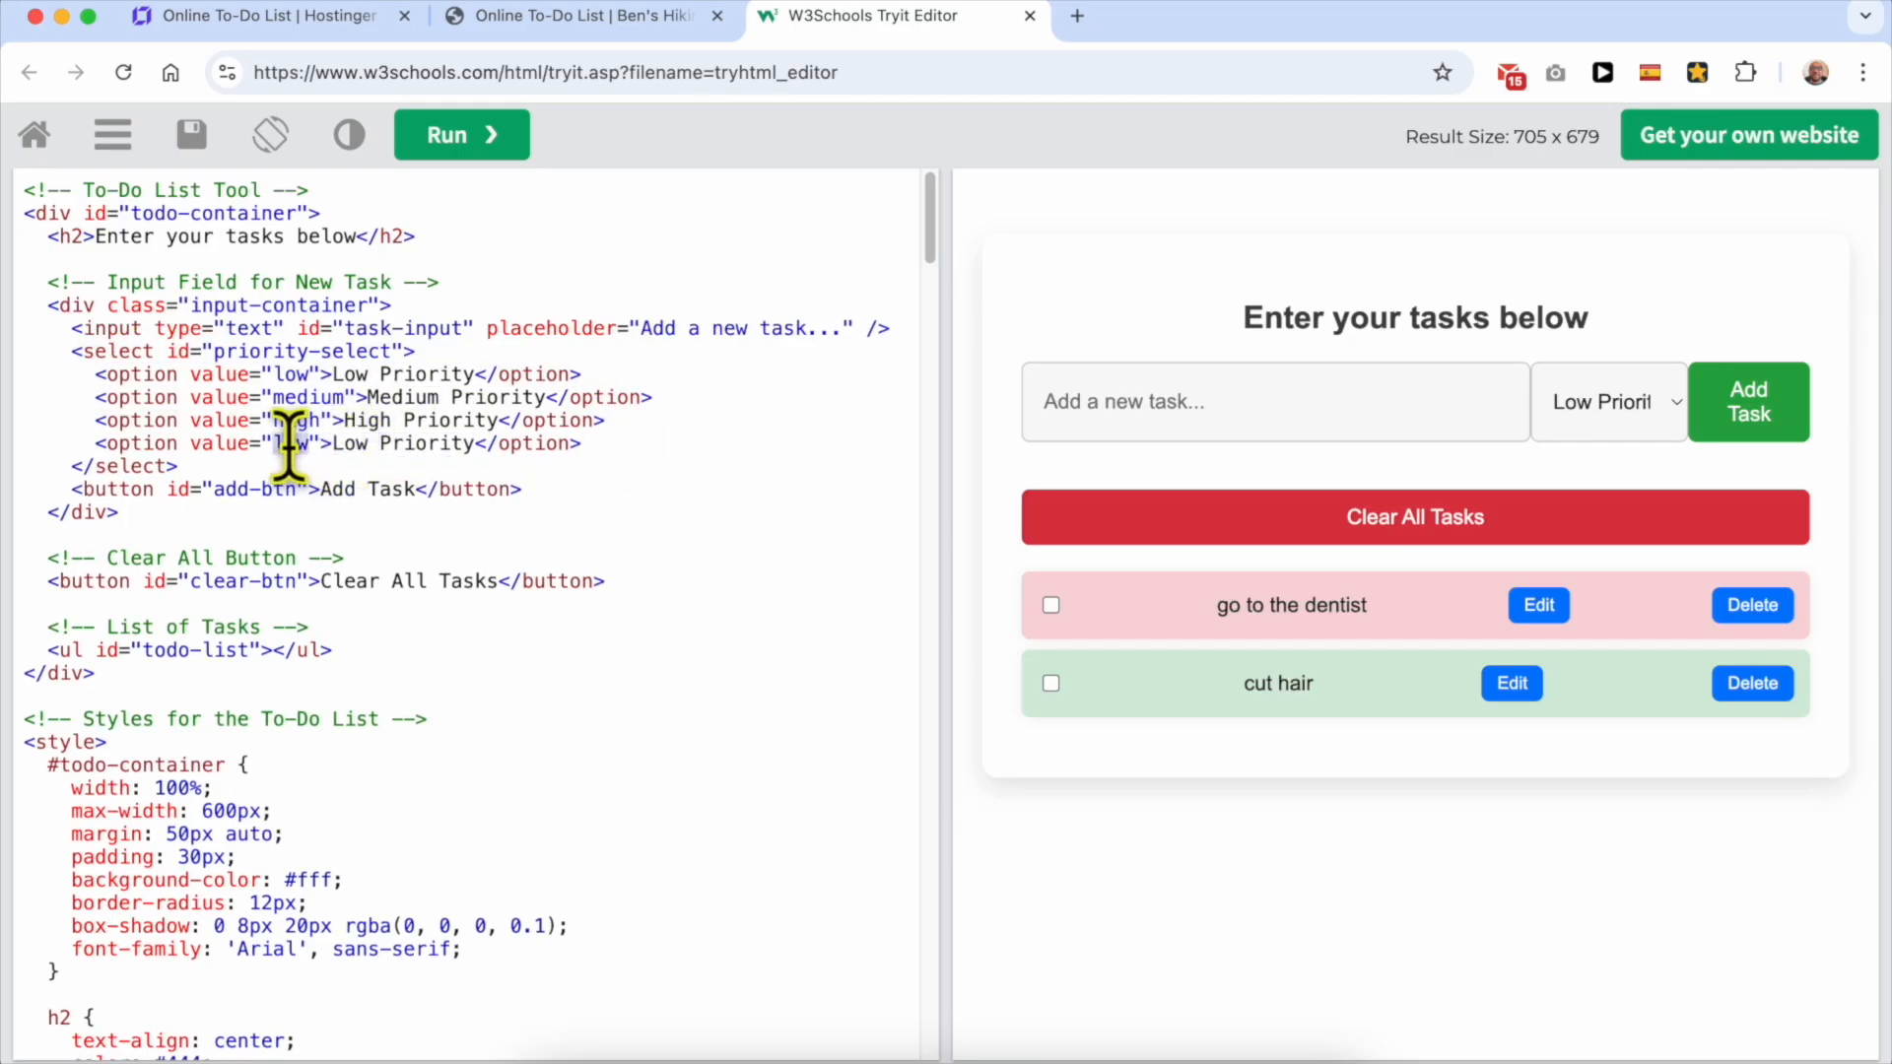
click(603, 442)
key(ctrl+z)
key(ctrl+z)
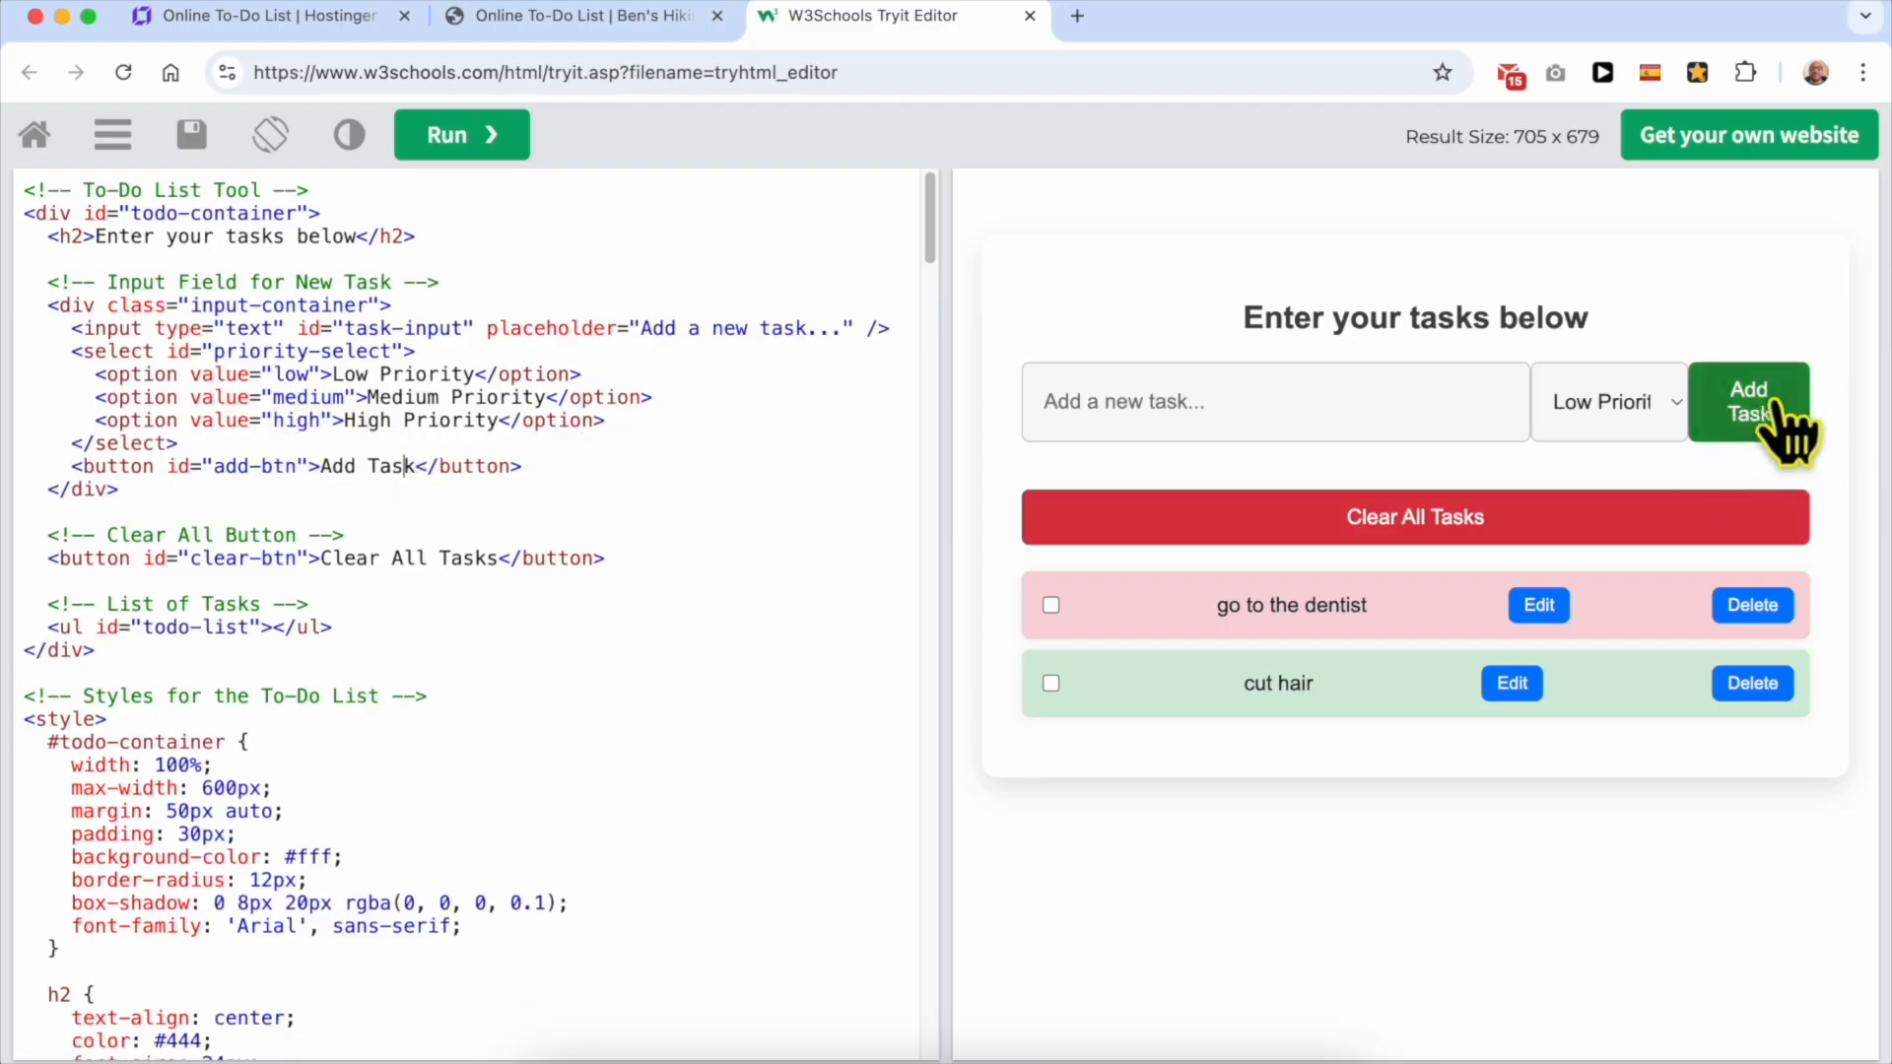
Step: Examine the Add Task and Clear All Tasks button labels in the code and look through the rest of the script
drag(321, 466, 347, 467)
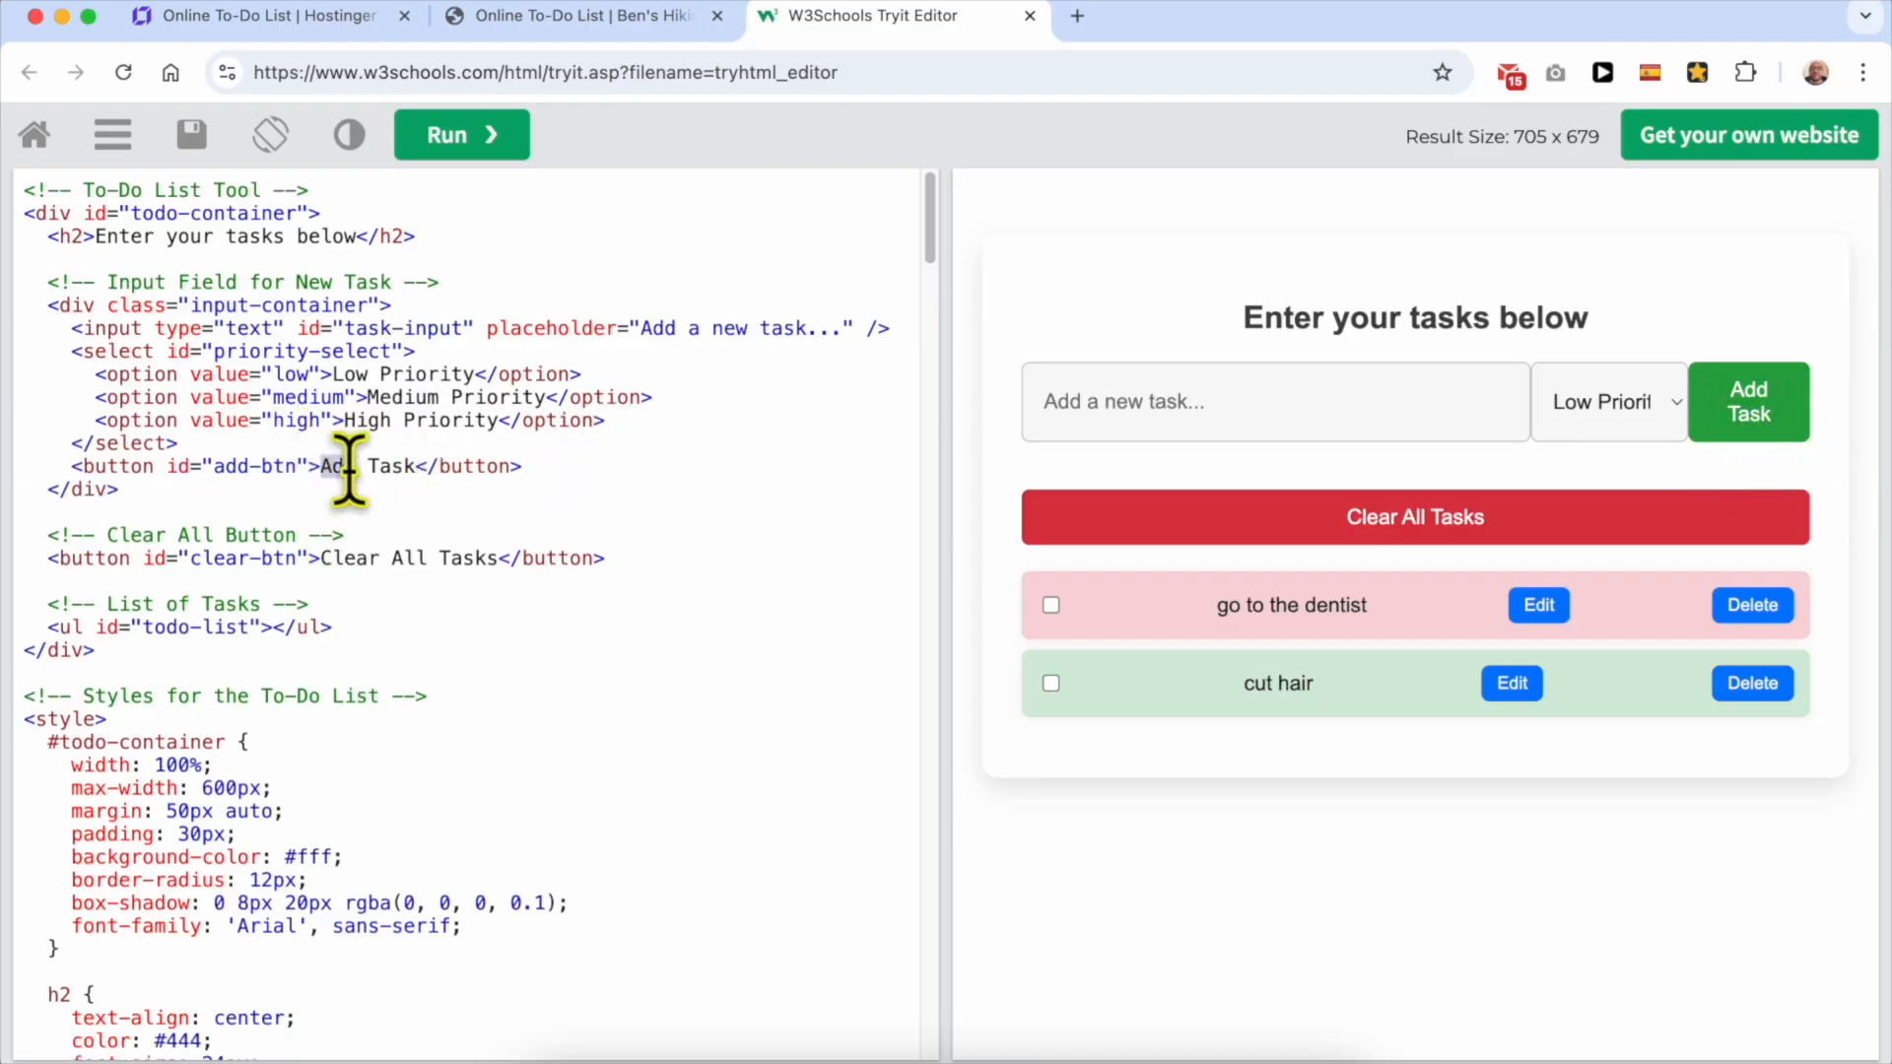
drag(214, 465, 424, 471)
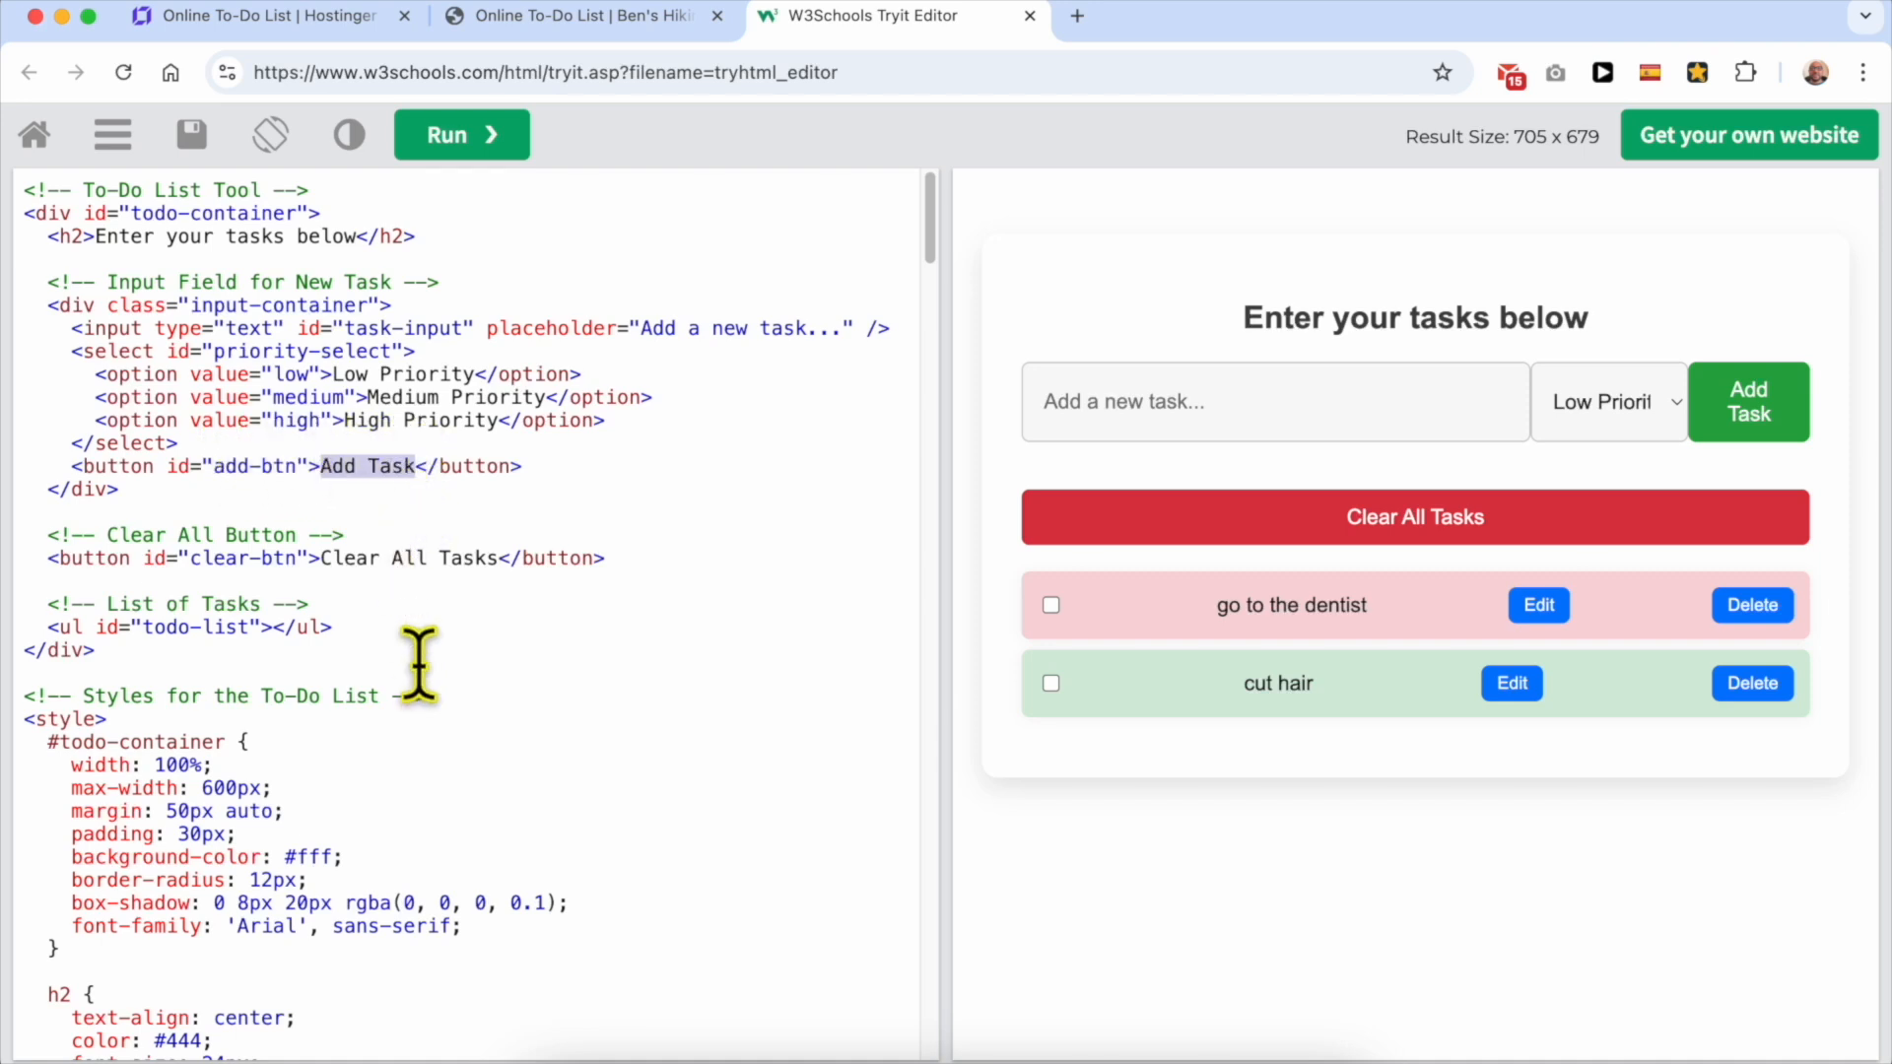
click(502, 559)
drag(503, 559, 319, 559)
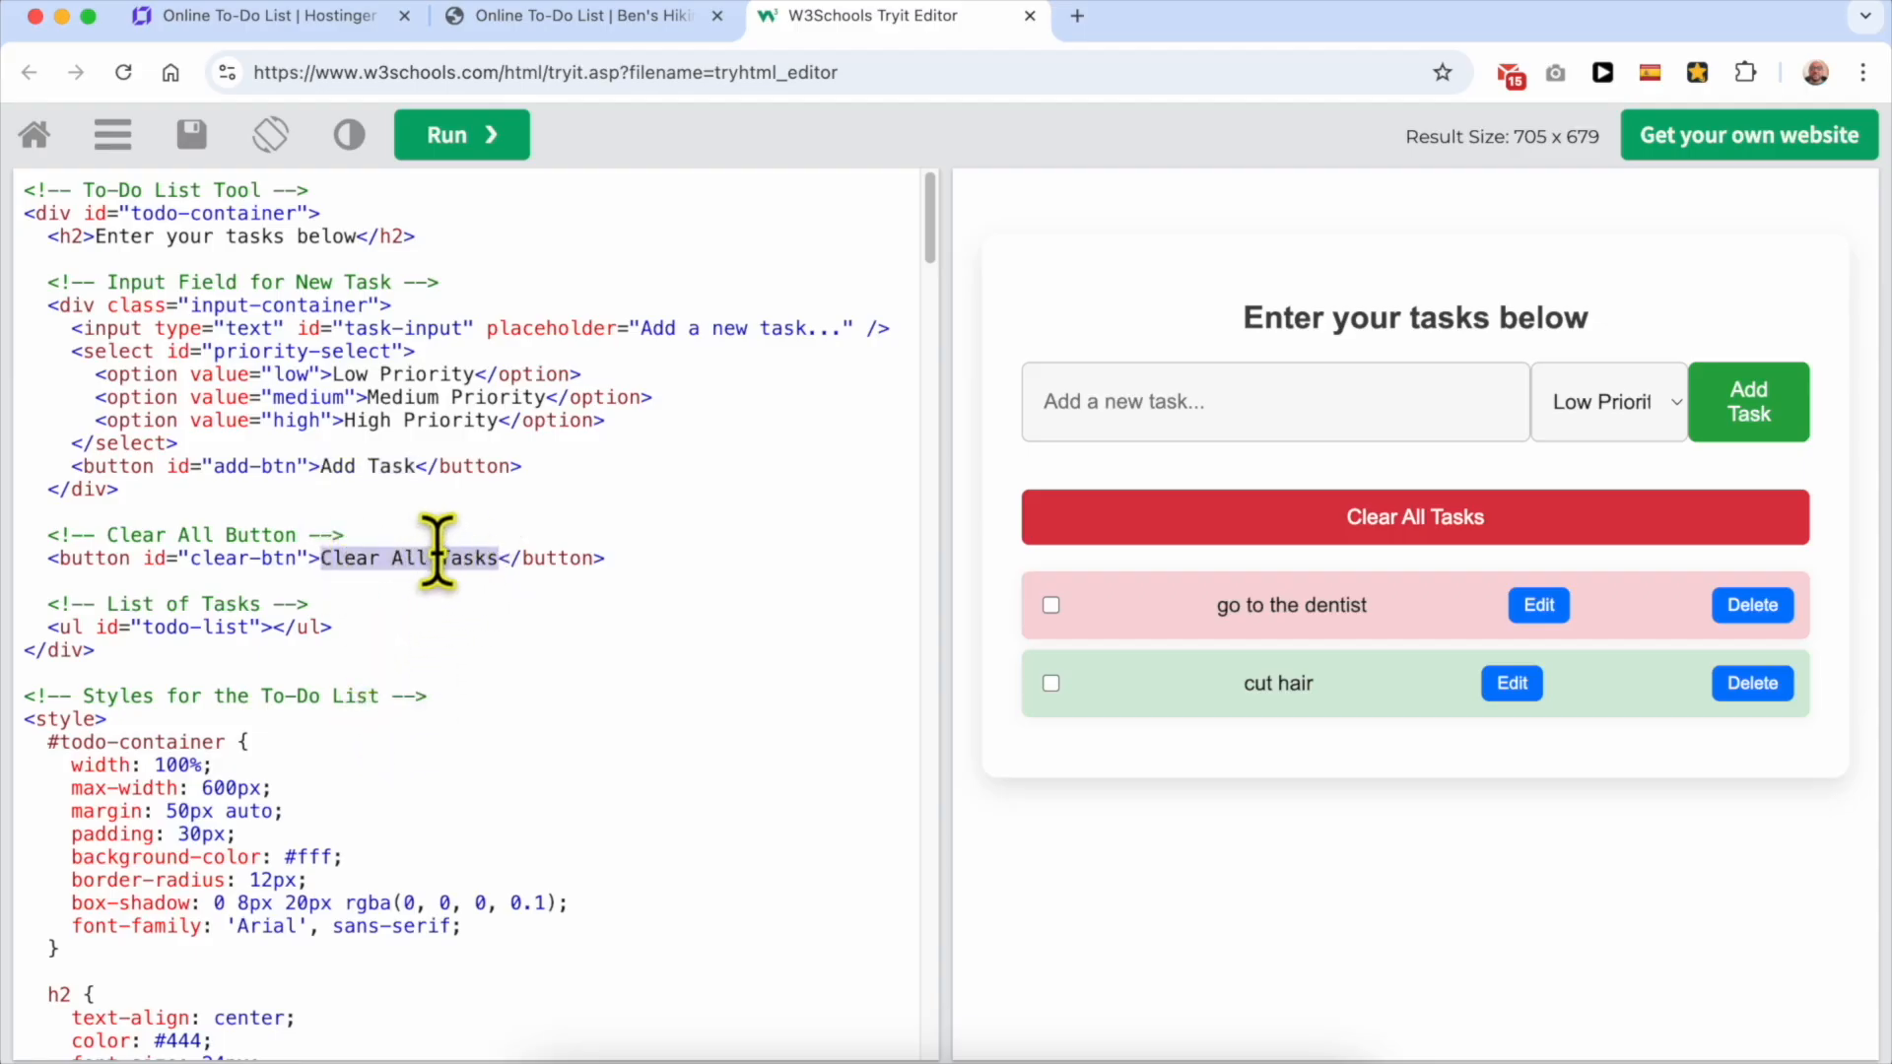
scroll(404, 724, down, 10)
scroll(444, 709, down, 20)
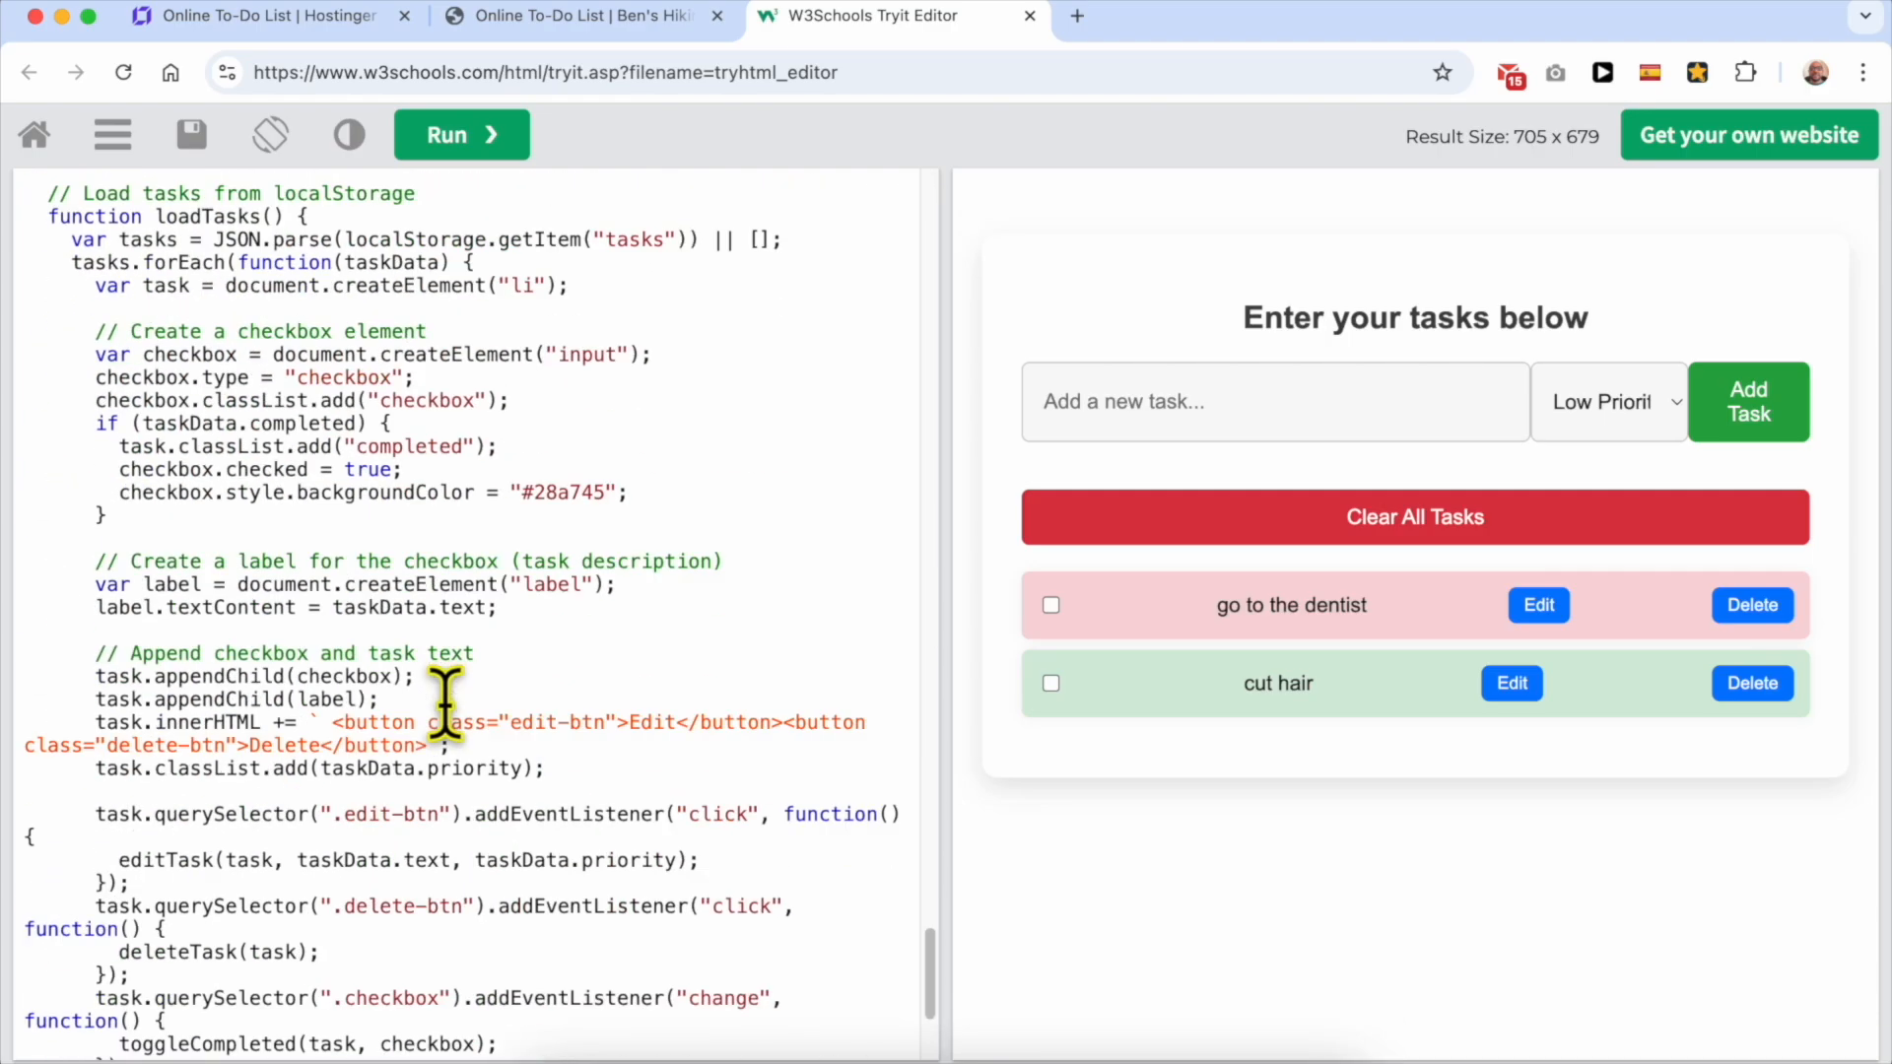
scroll(445, 708, down, 5)
scroll(444, 702, up, 20)
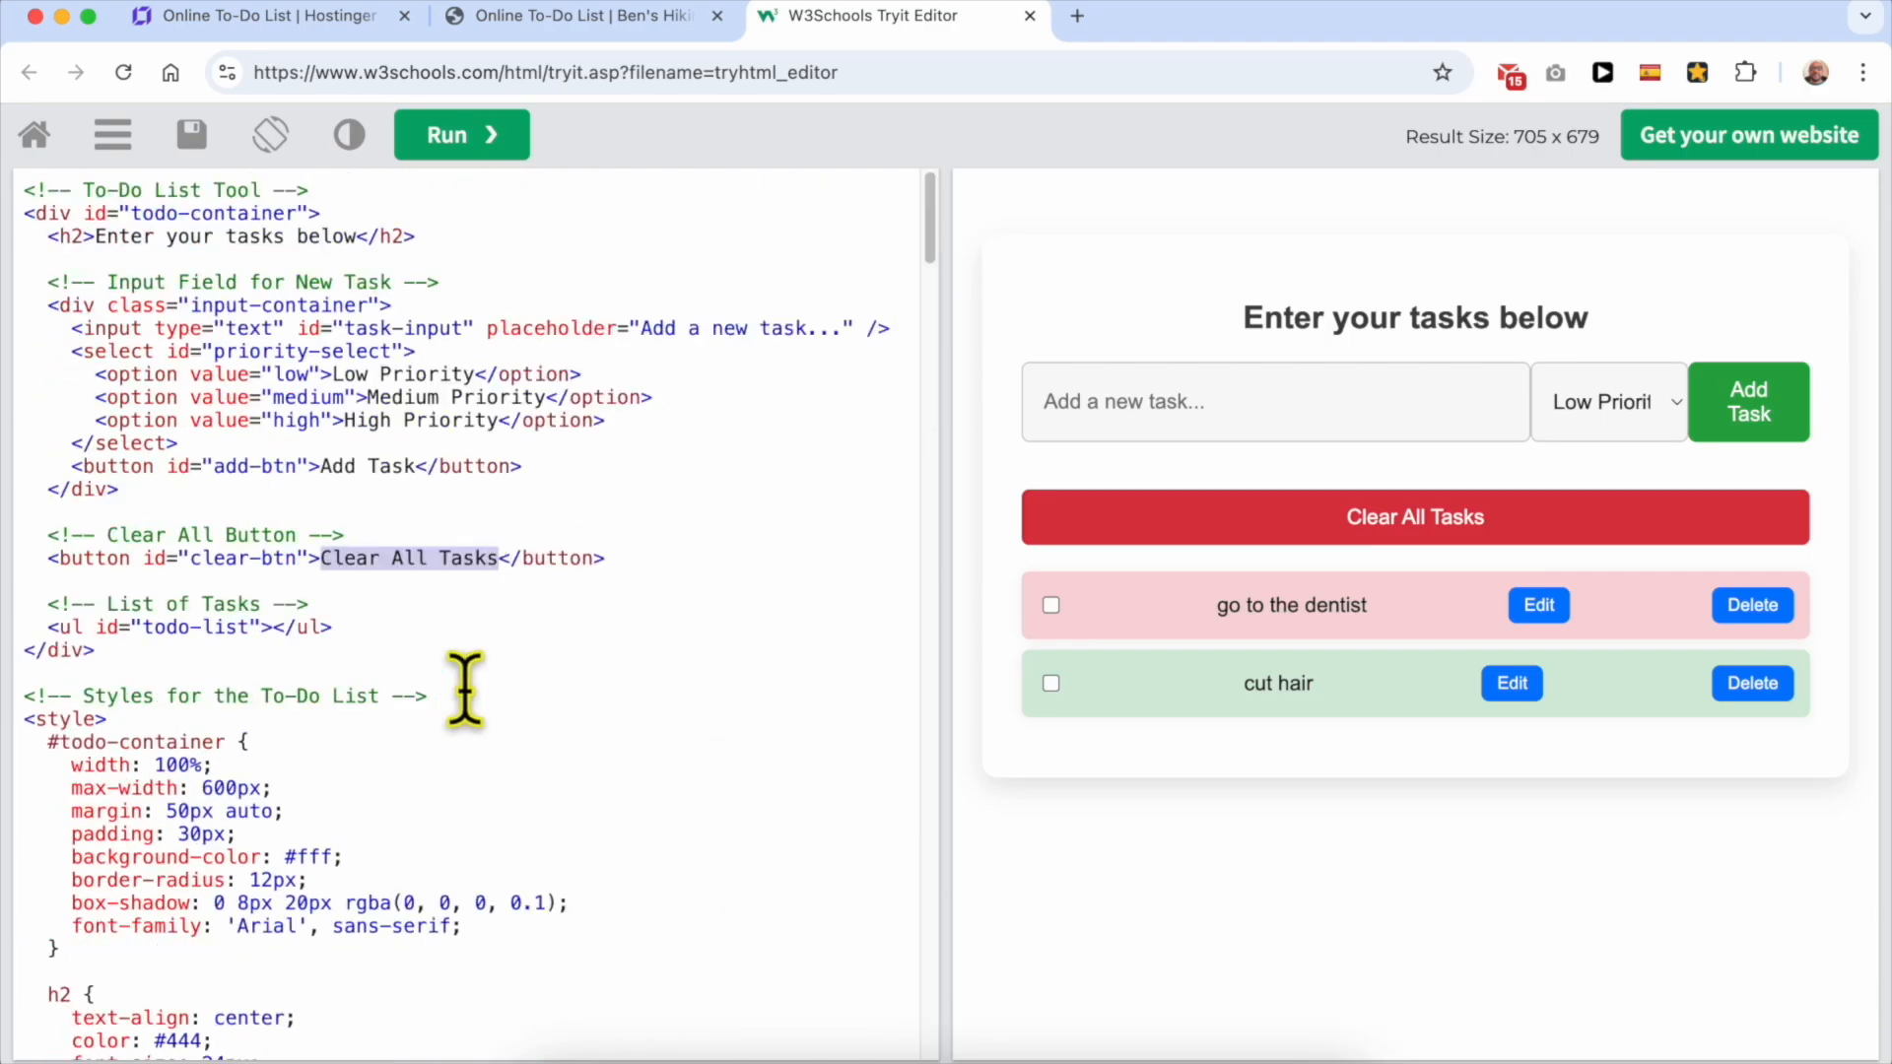
Step: Ask ChatGPT to "write me 800 words text for my online todo list free tool to target the keyword : free online todo list"
click(330, 21)
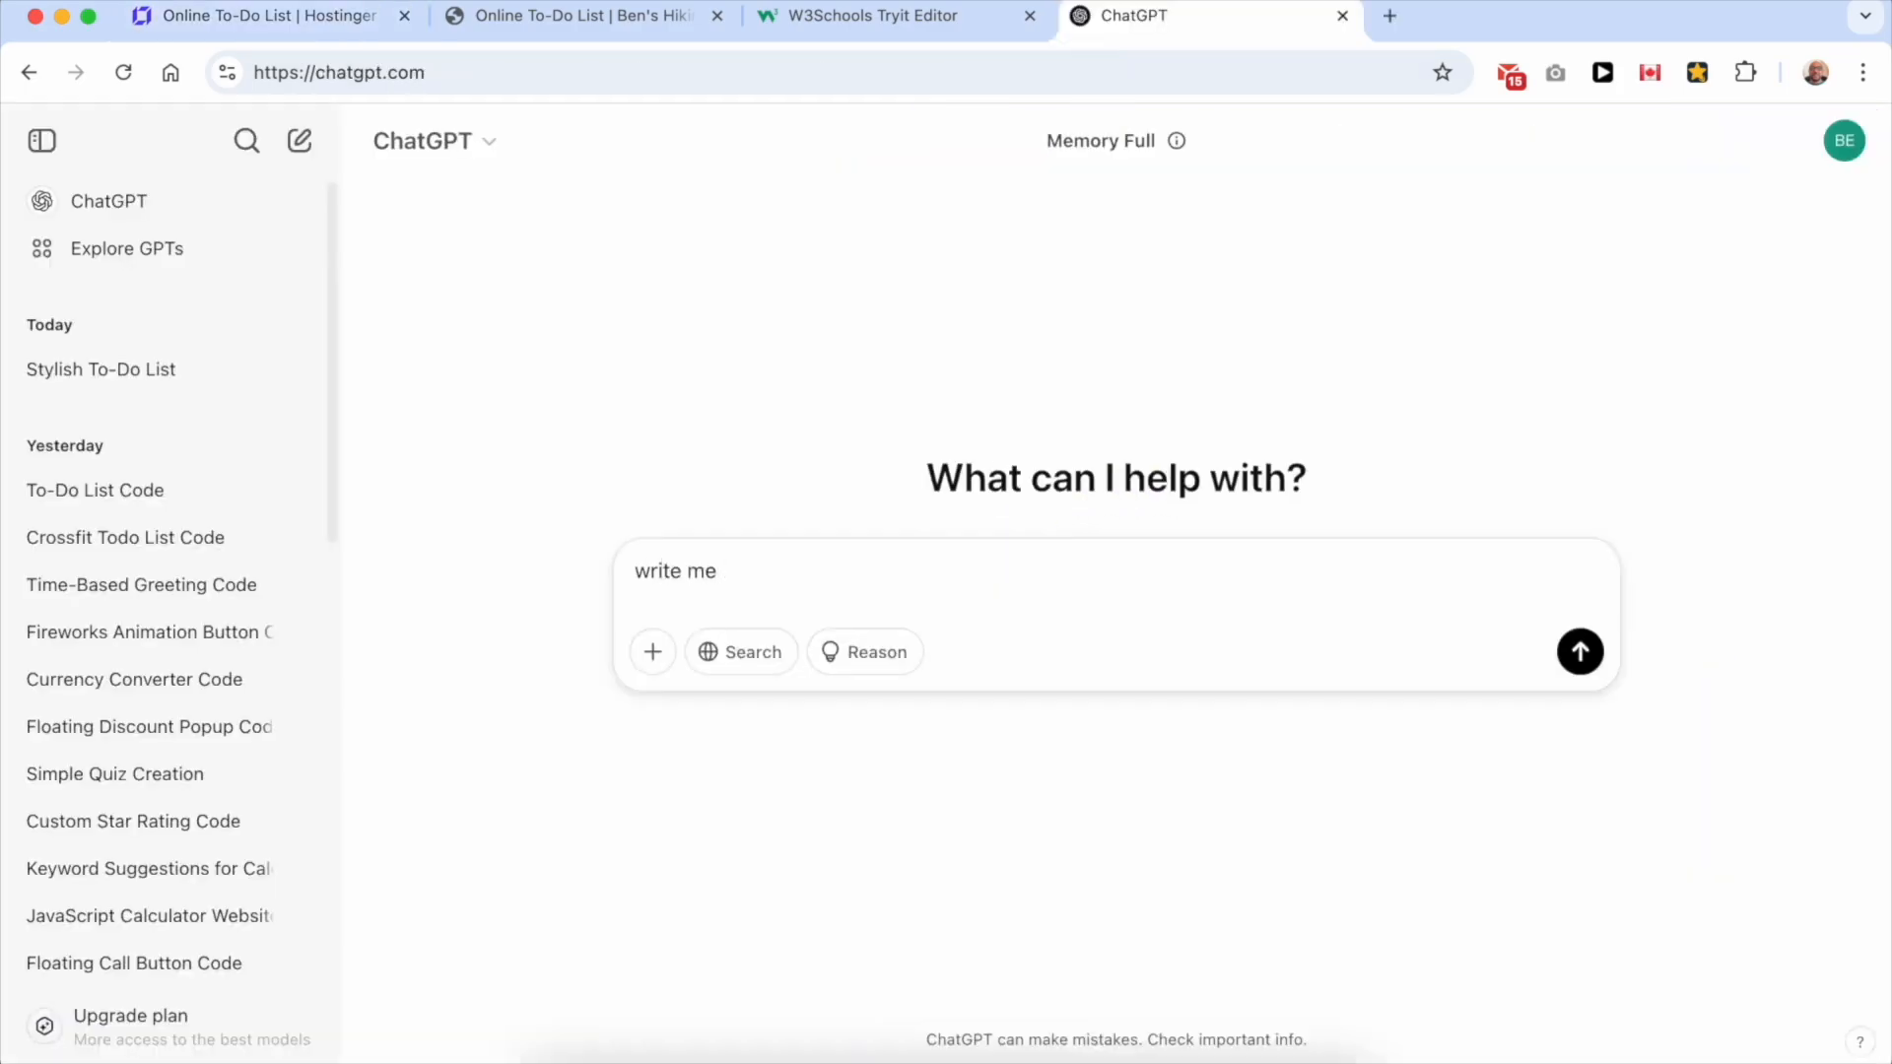
text(9)
text(00 words pat)
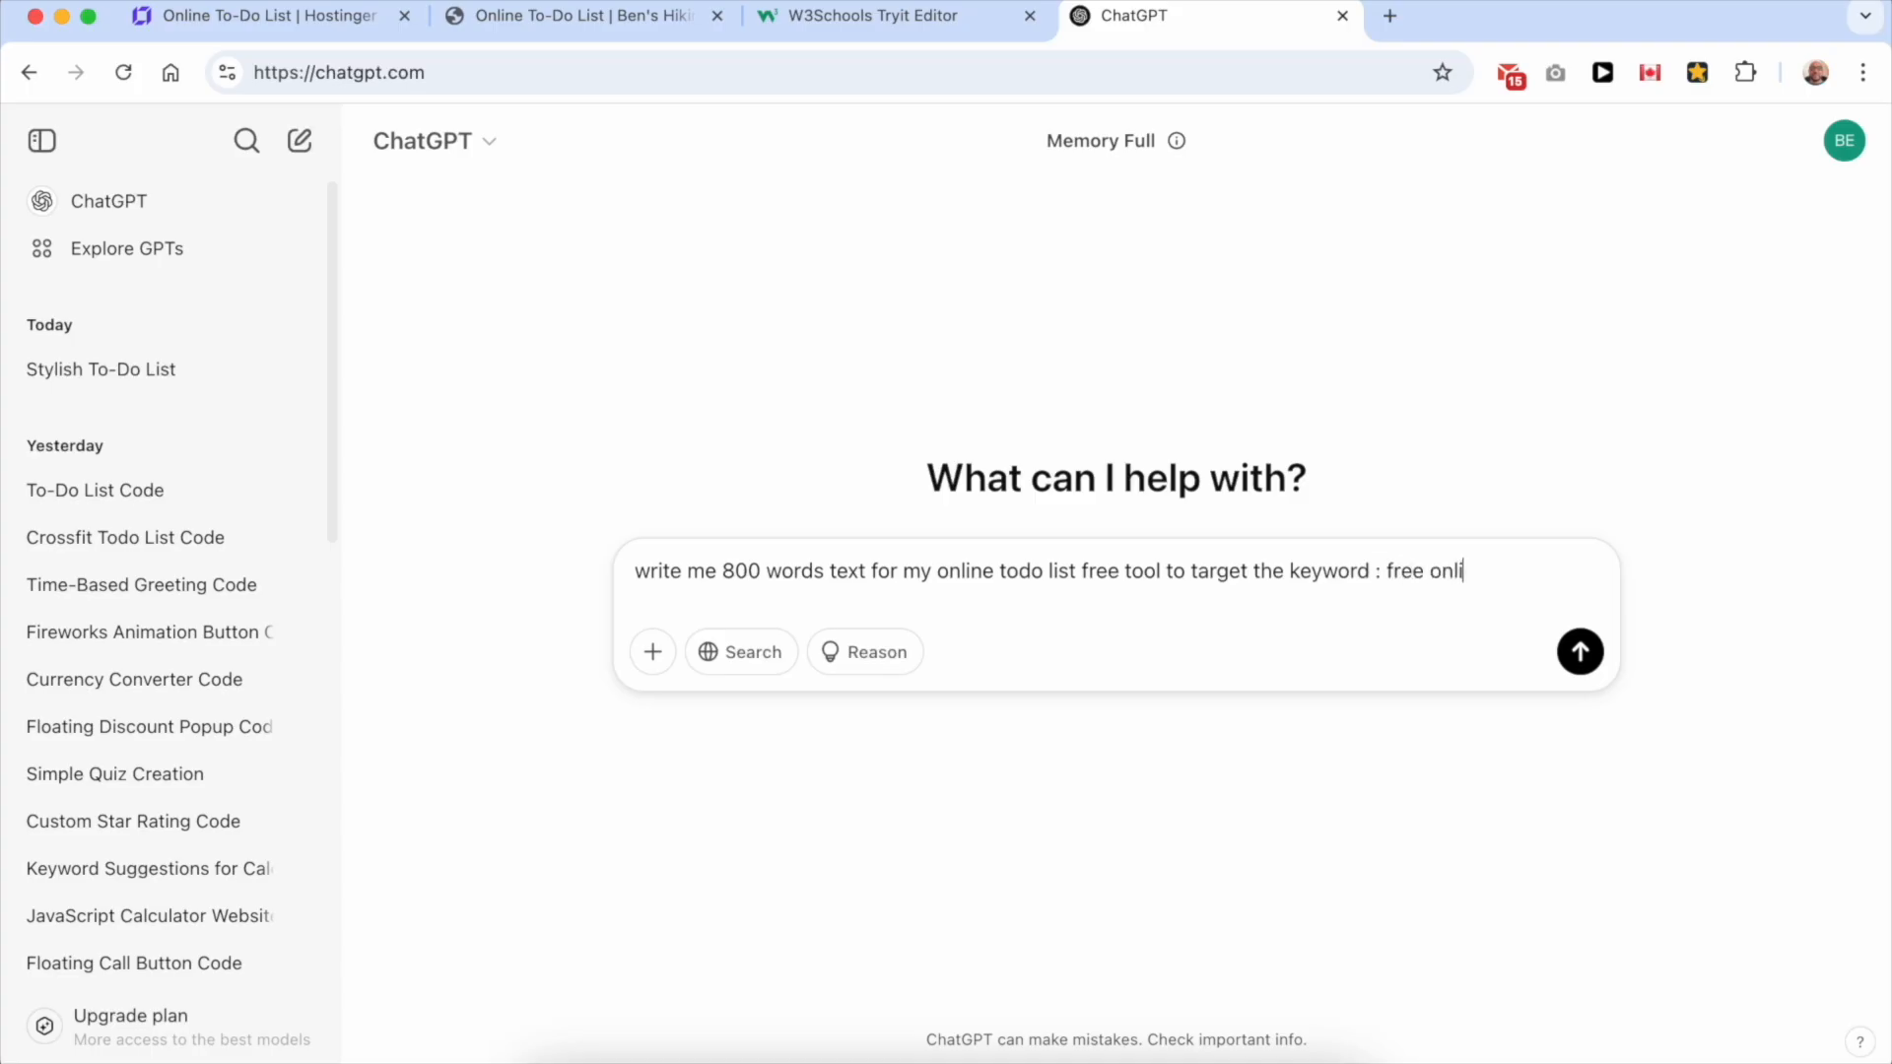
text(todo list)
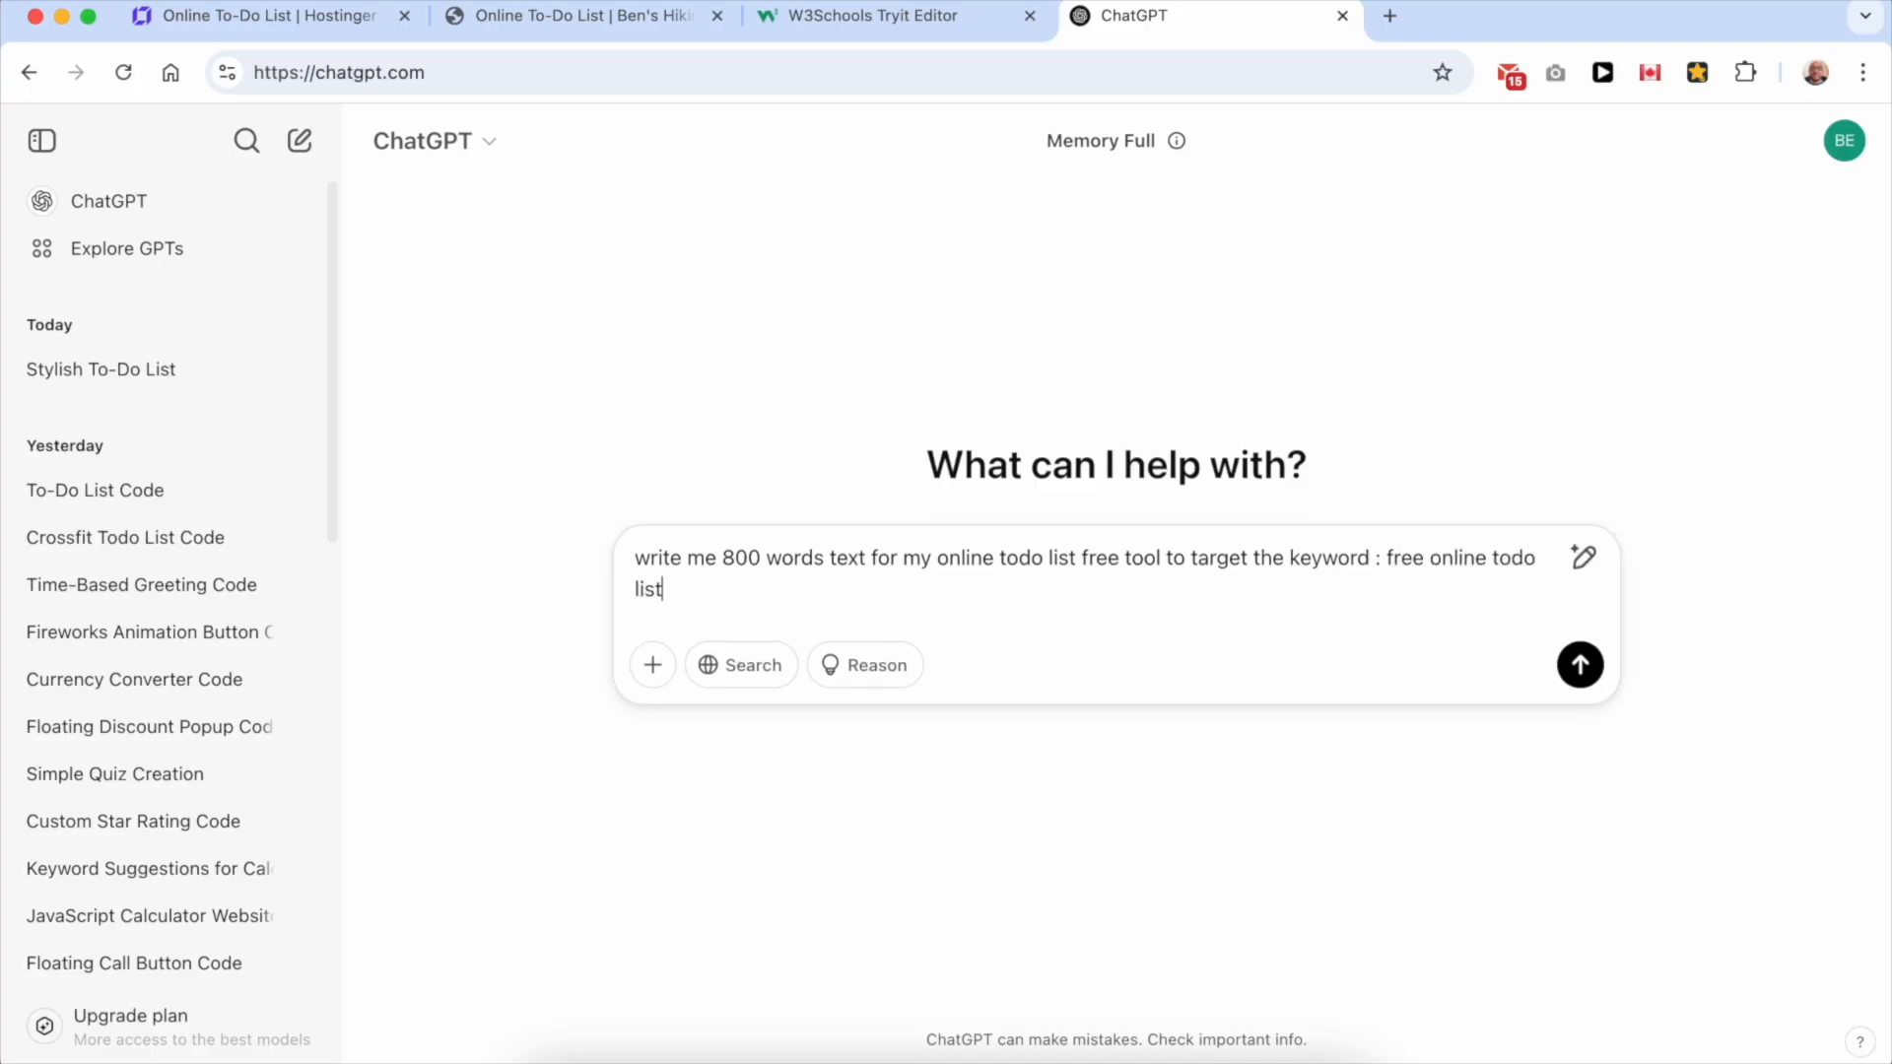
key(Return)
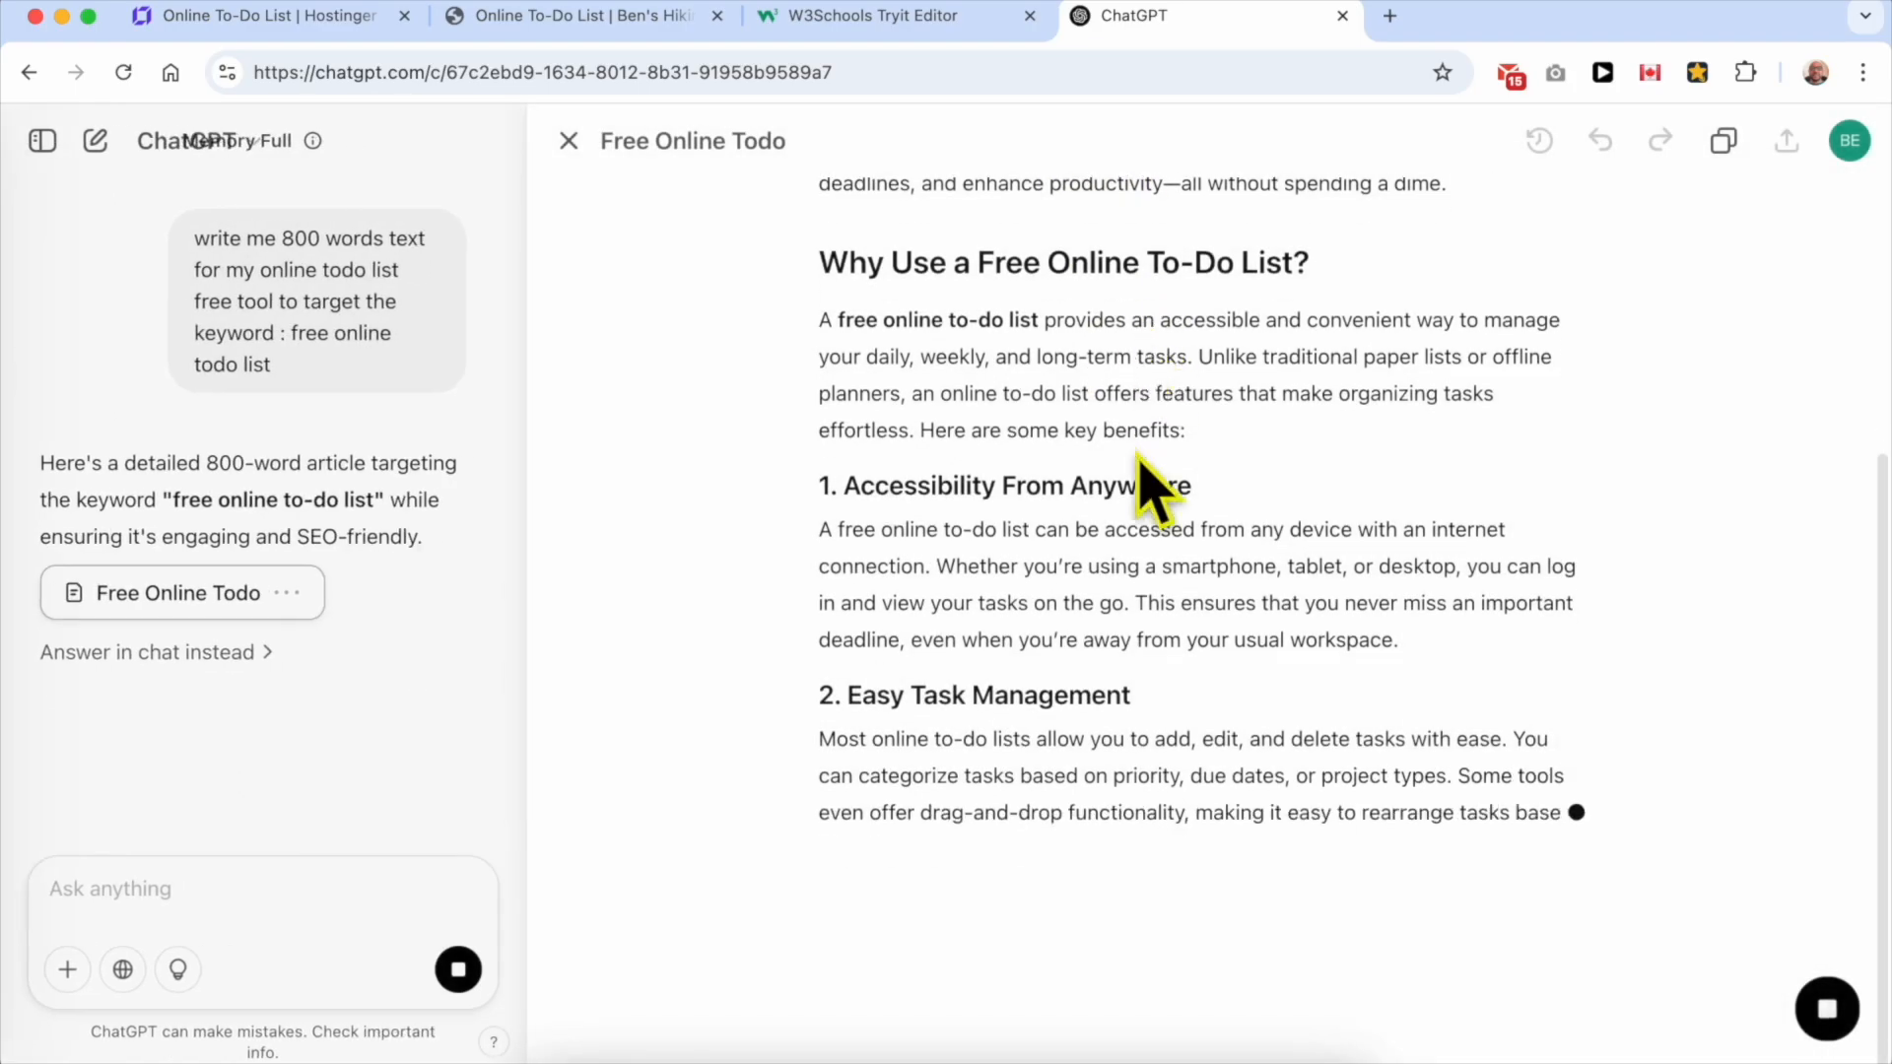
Step: Copy the ChatGPT article's title and replace the page heading in the website builder with "Free Online To-Do List: Stay Organized and Productive"
triple_click(1116, 292)
right_click(1116, 286)
click(1155, 351)
click(222, 15)
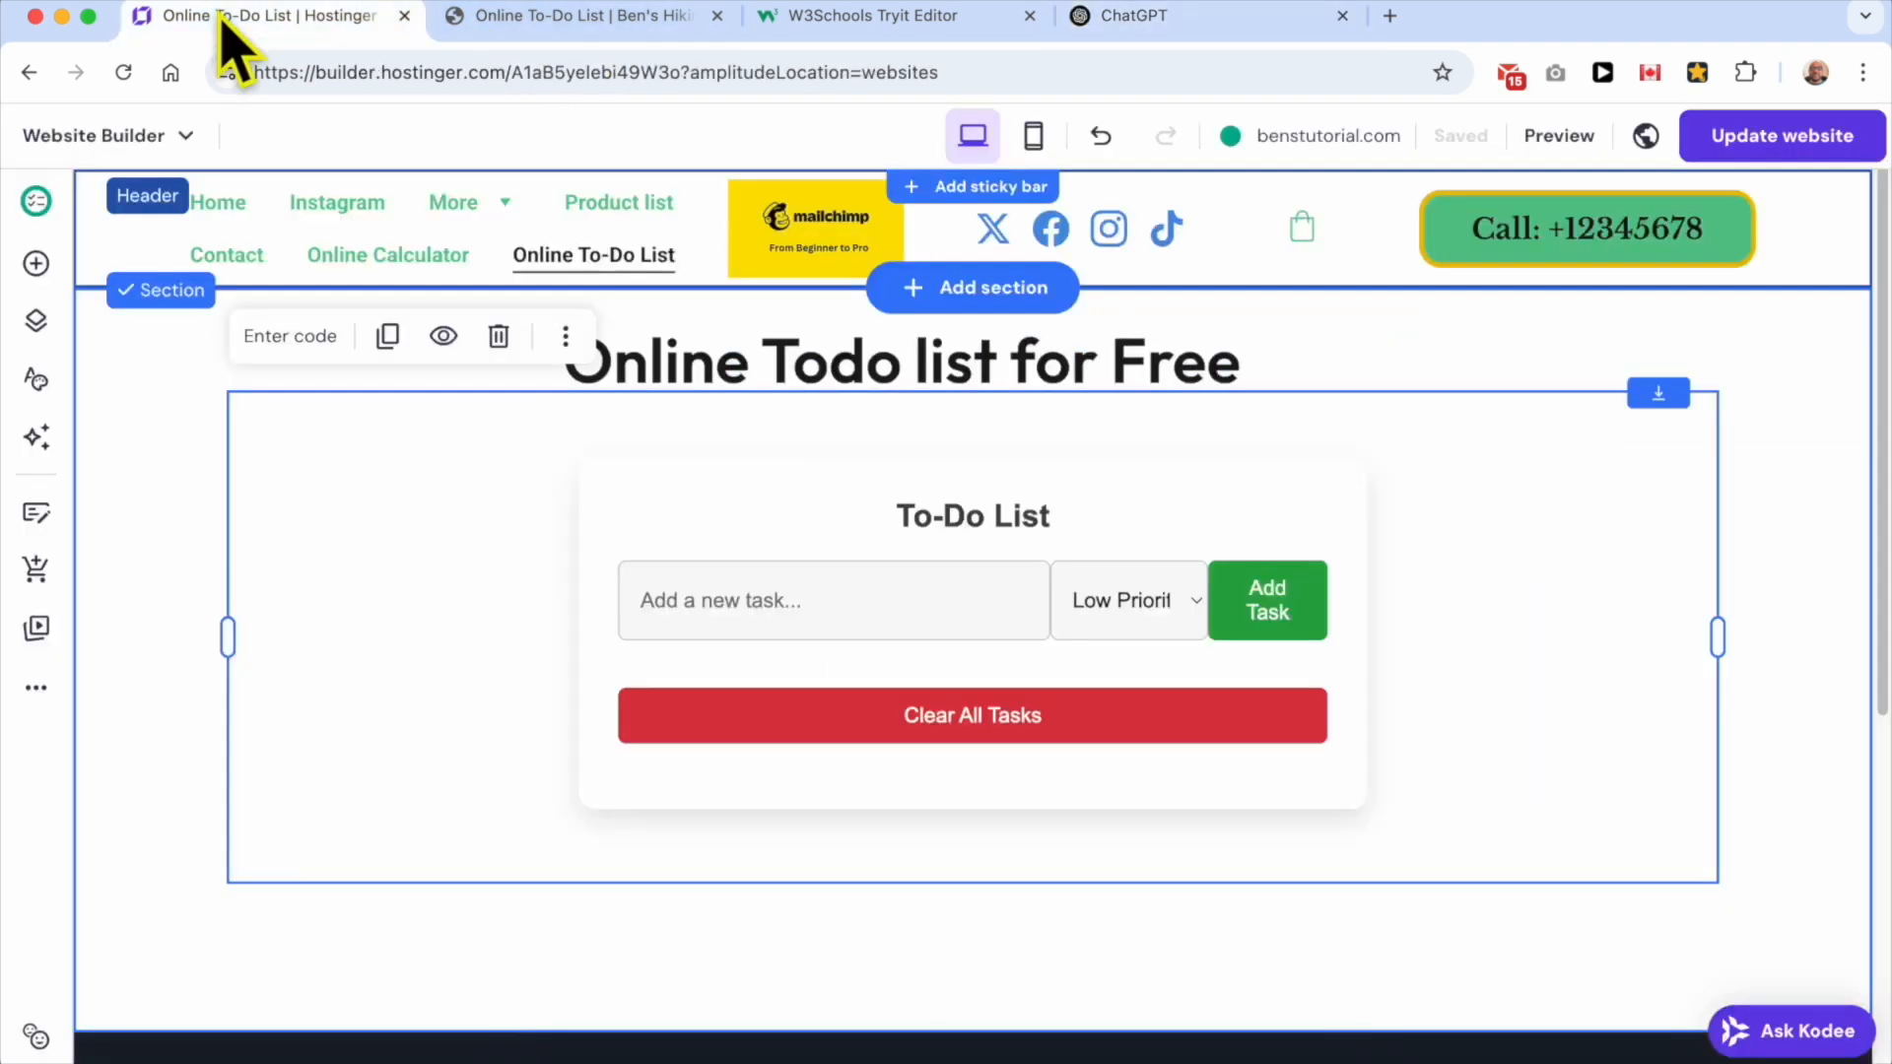
click(794, 349)
triple_click(794, 359)
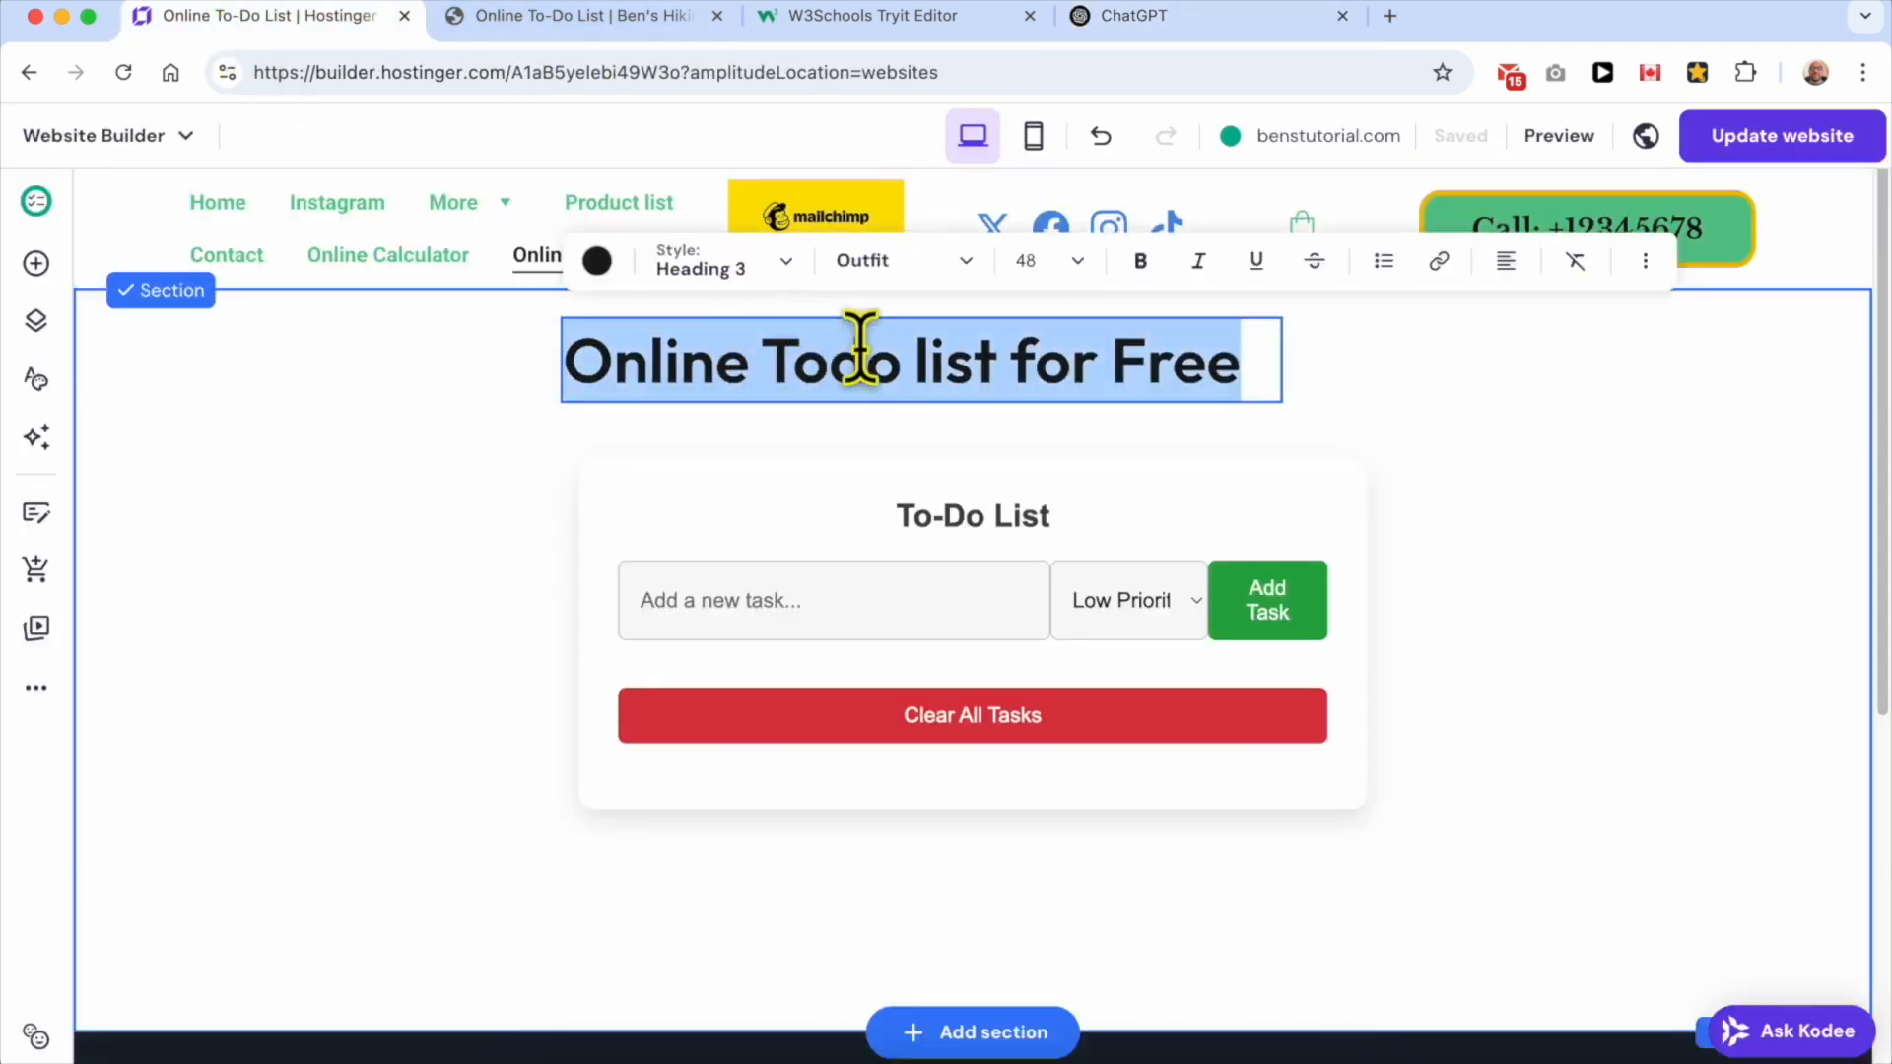
key(super+v)
click(1256, 451)
click(1261, 458)
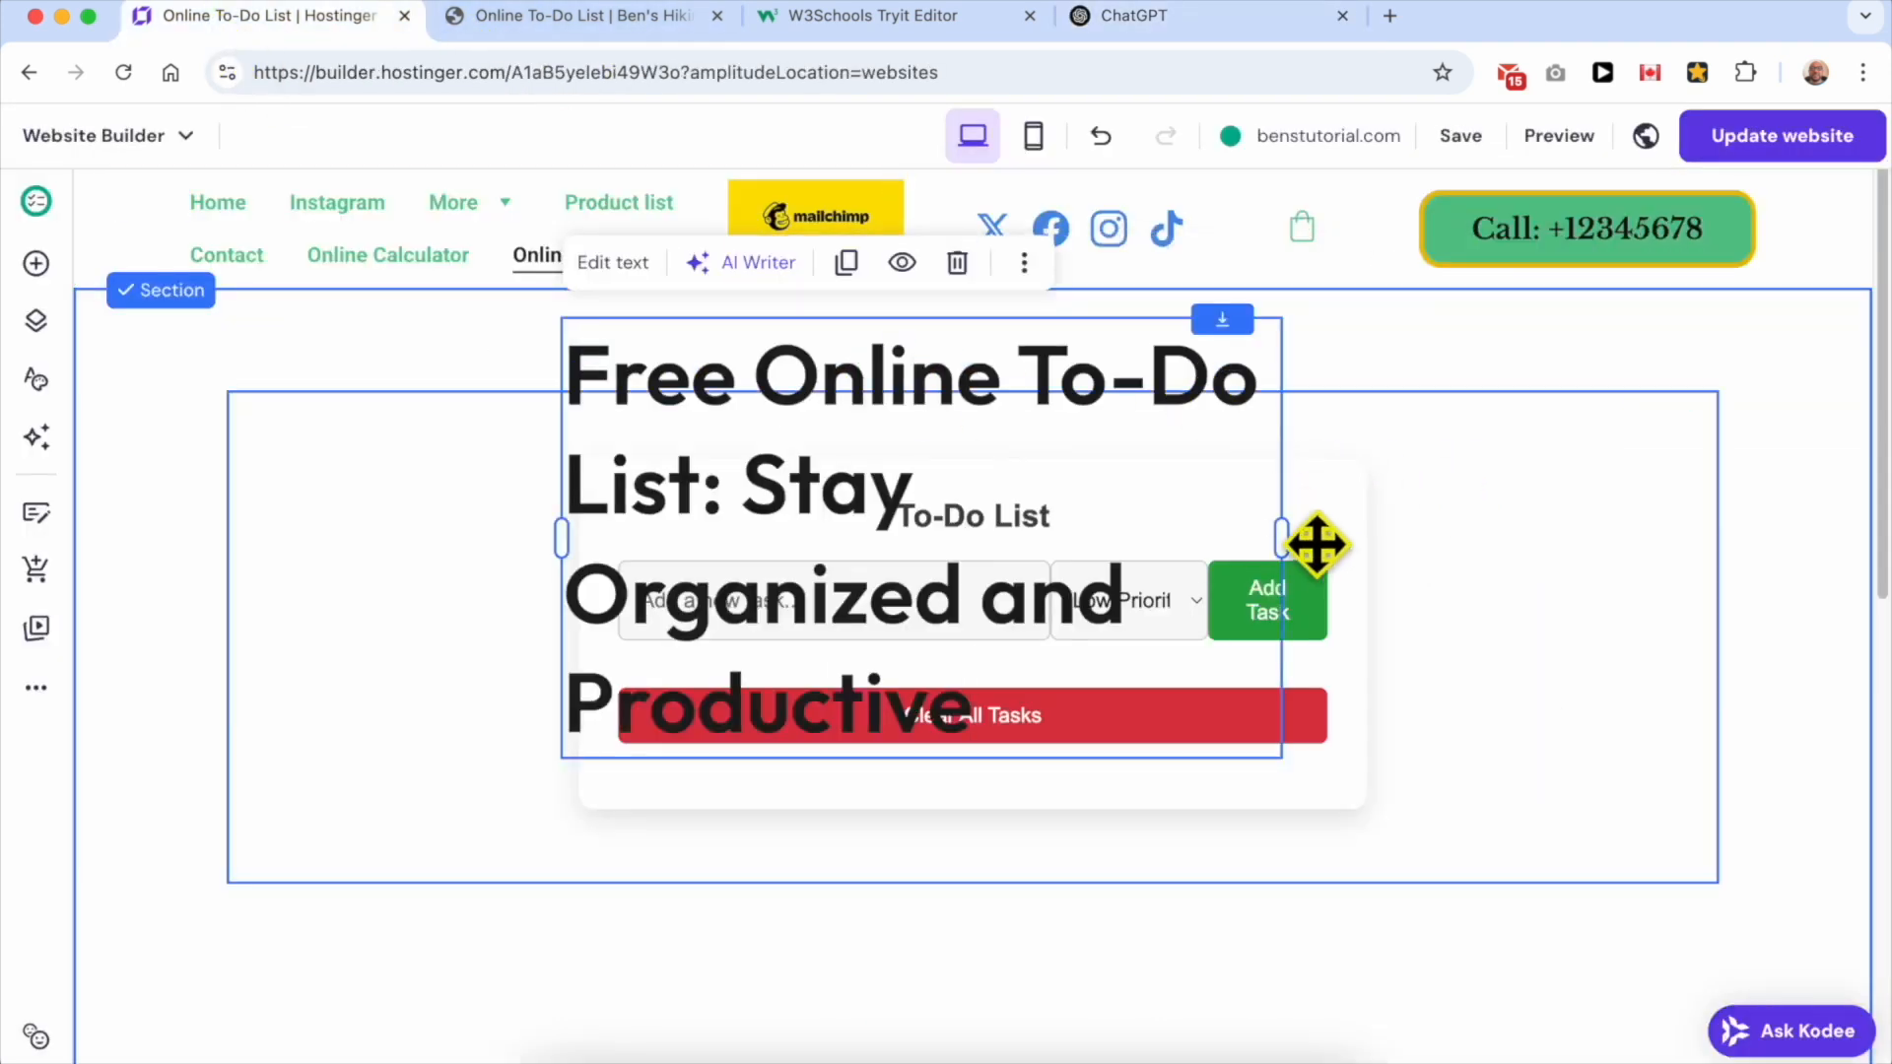
Step: Widen the heading's text box beyond the to-do list's edge and center-align its text
drag(1287, 532, 1608, 455)
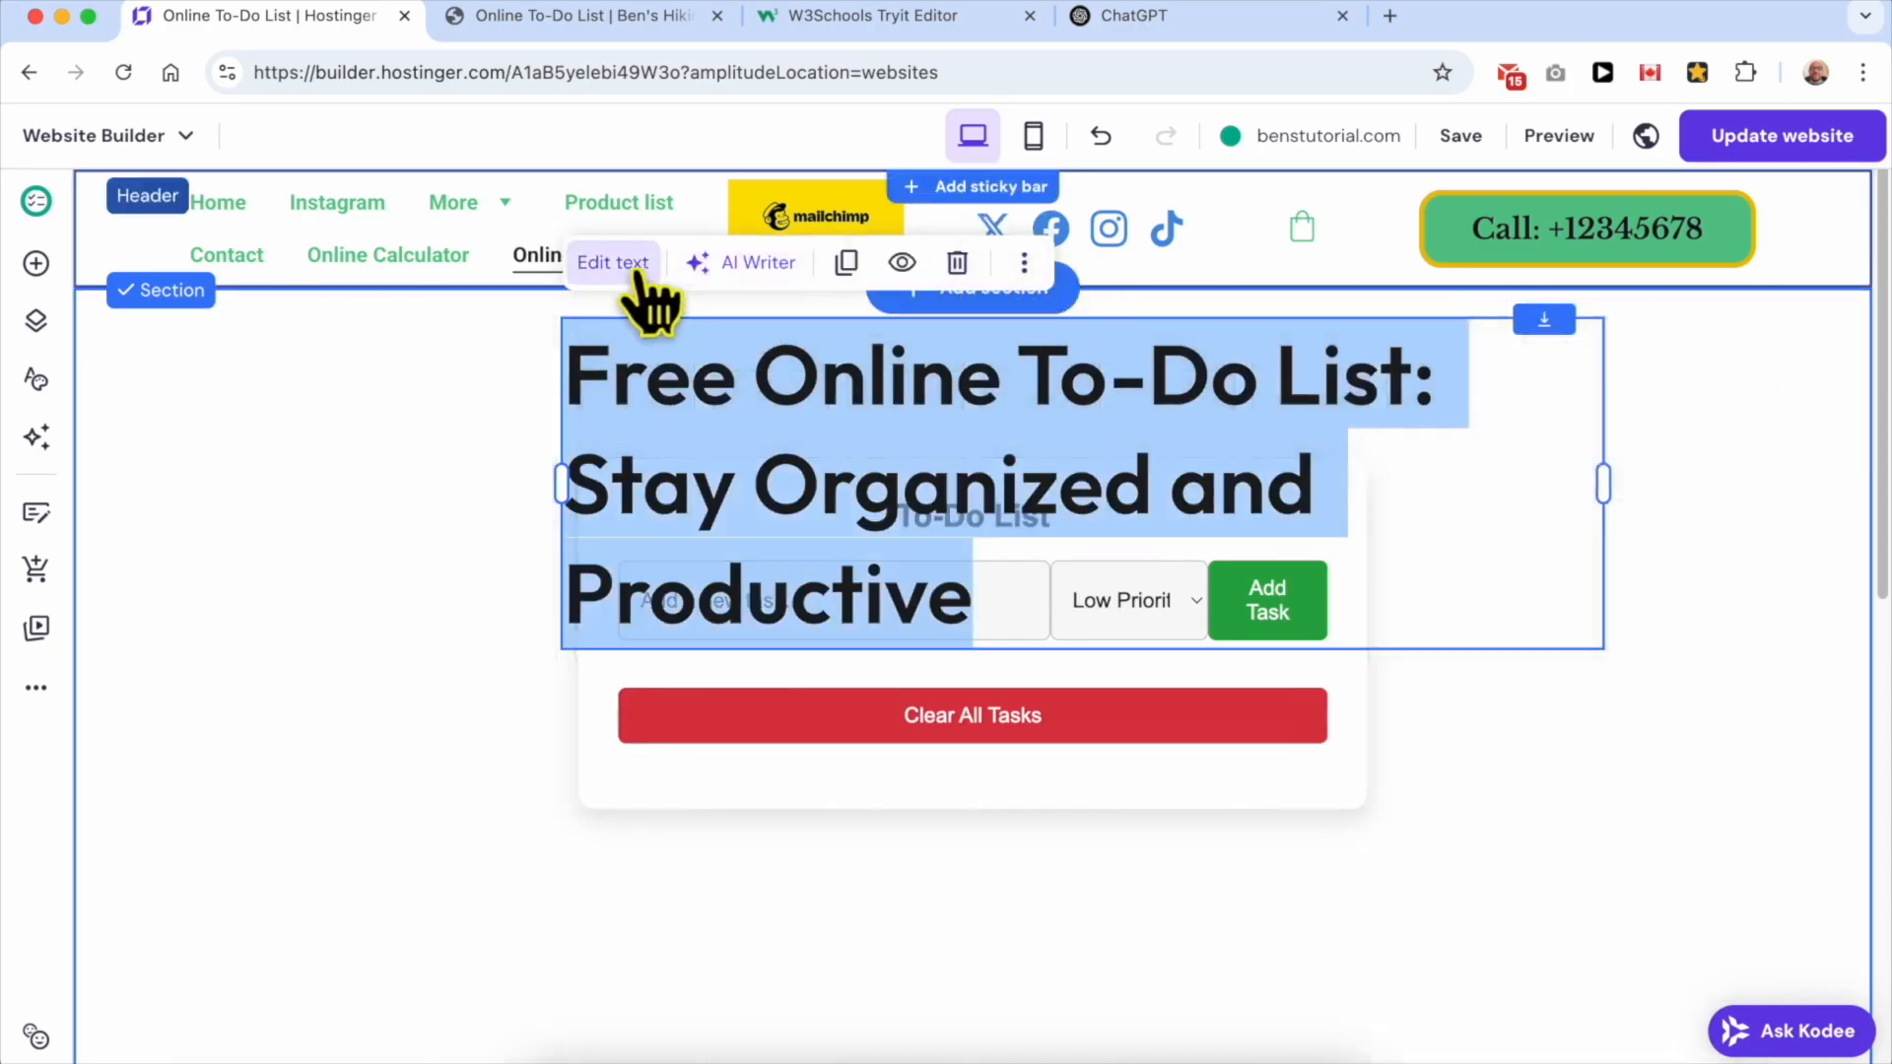
click(630, 264)
triple_click(1133, 423)
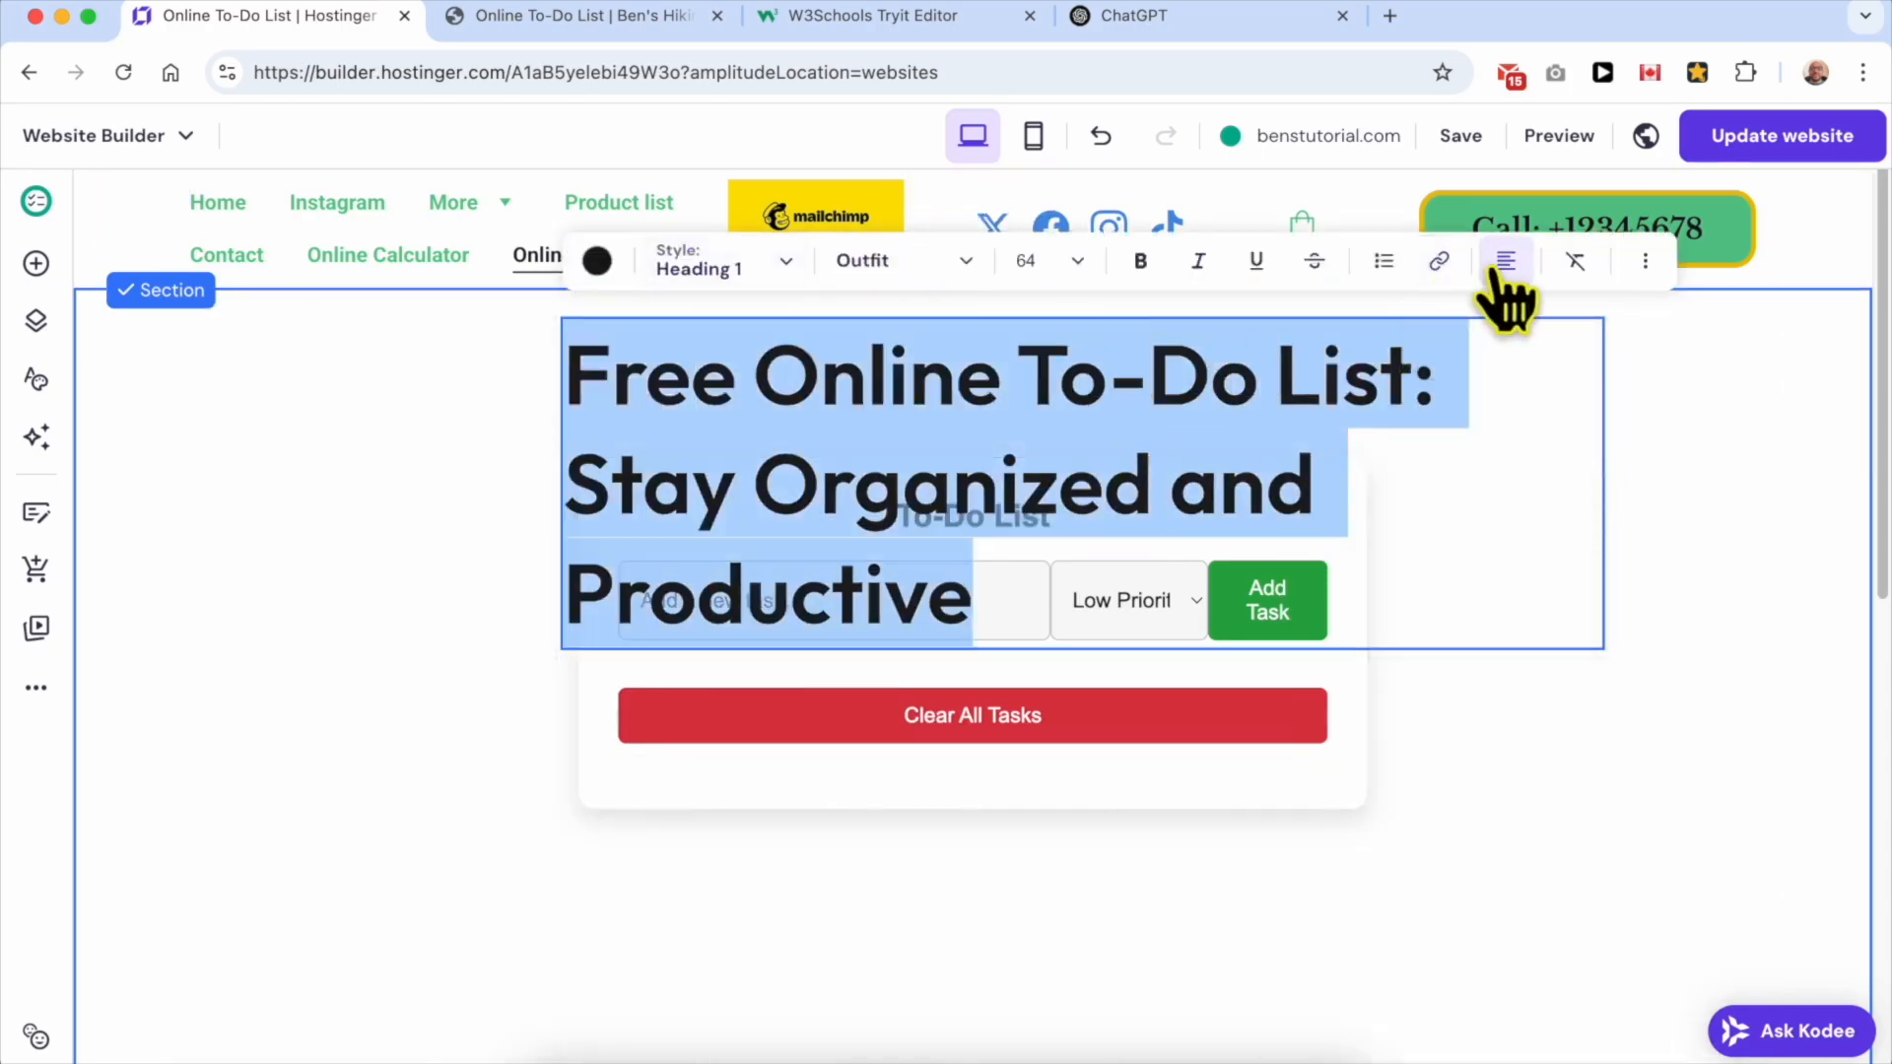
click(1505, 260)
click(1487, 325)
click(1723, 508)
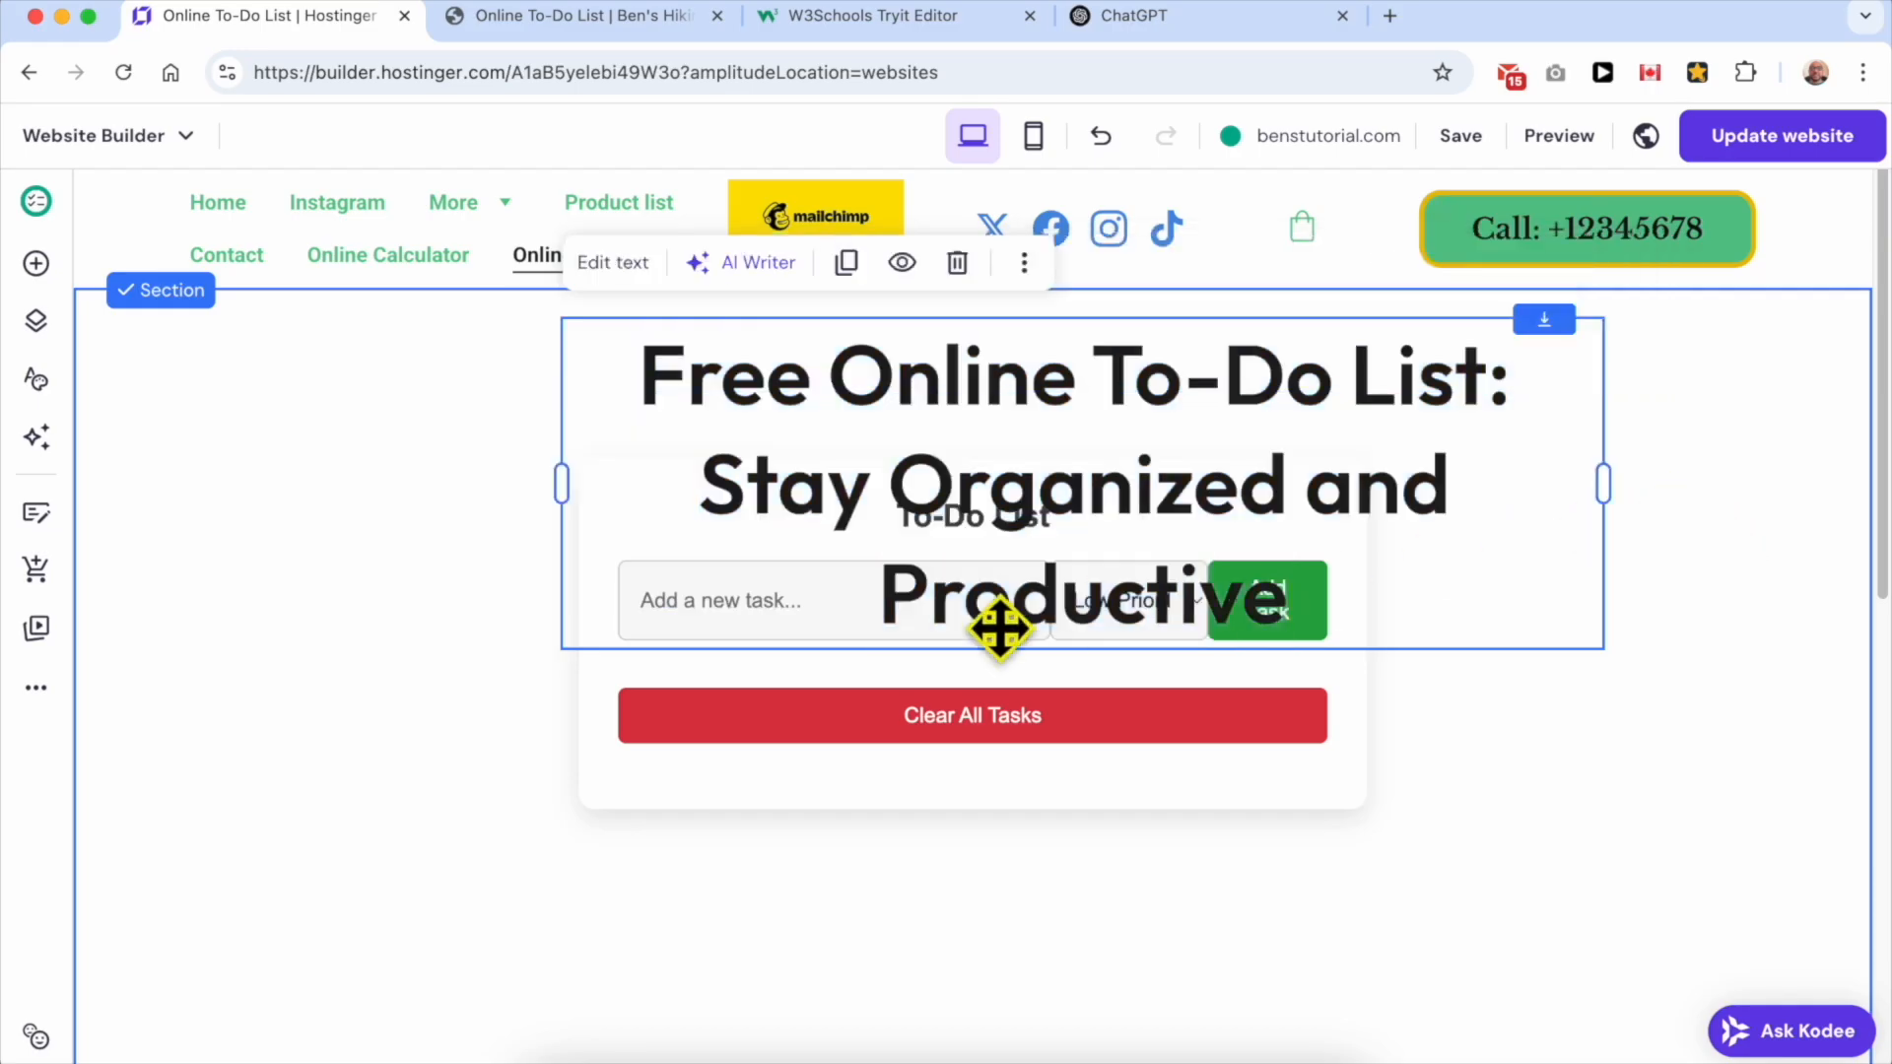
Step: Move the embedded to-do list down below the heading and shift the heading to the section grid's left edge
drag(666, 731, 697, 920)
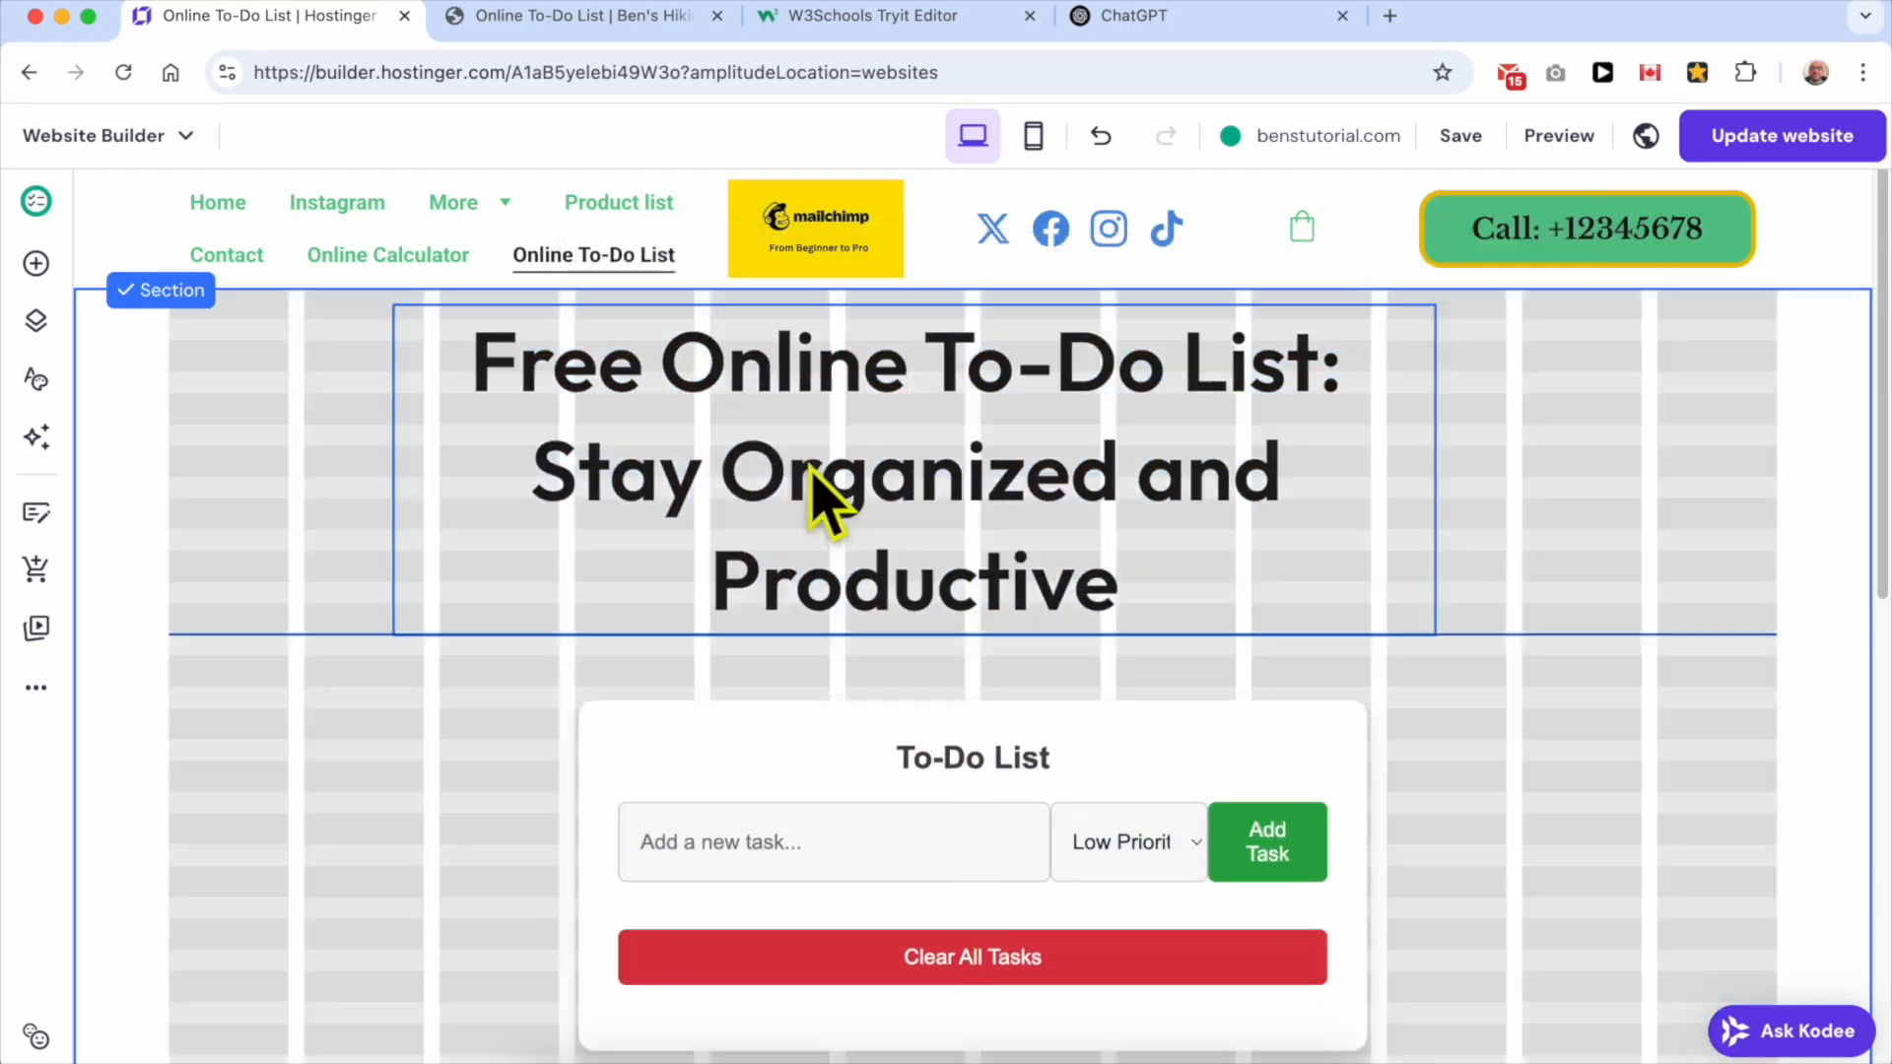
drag(811, 468, 584, 479)
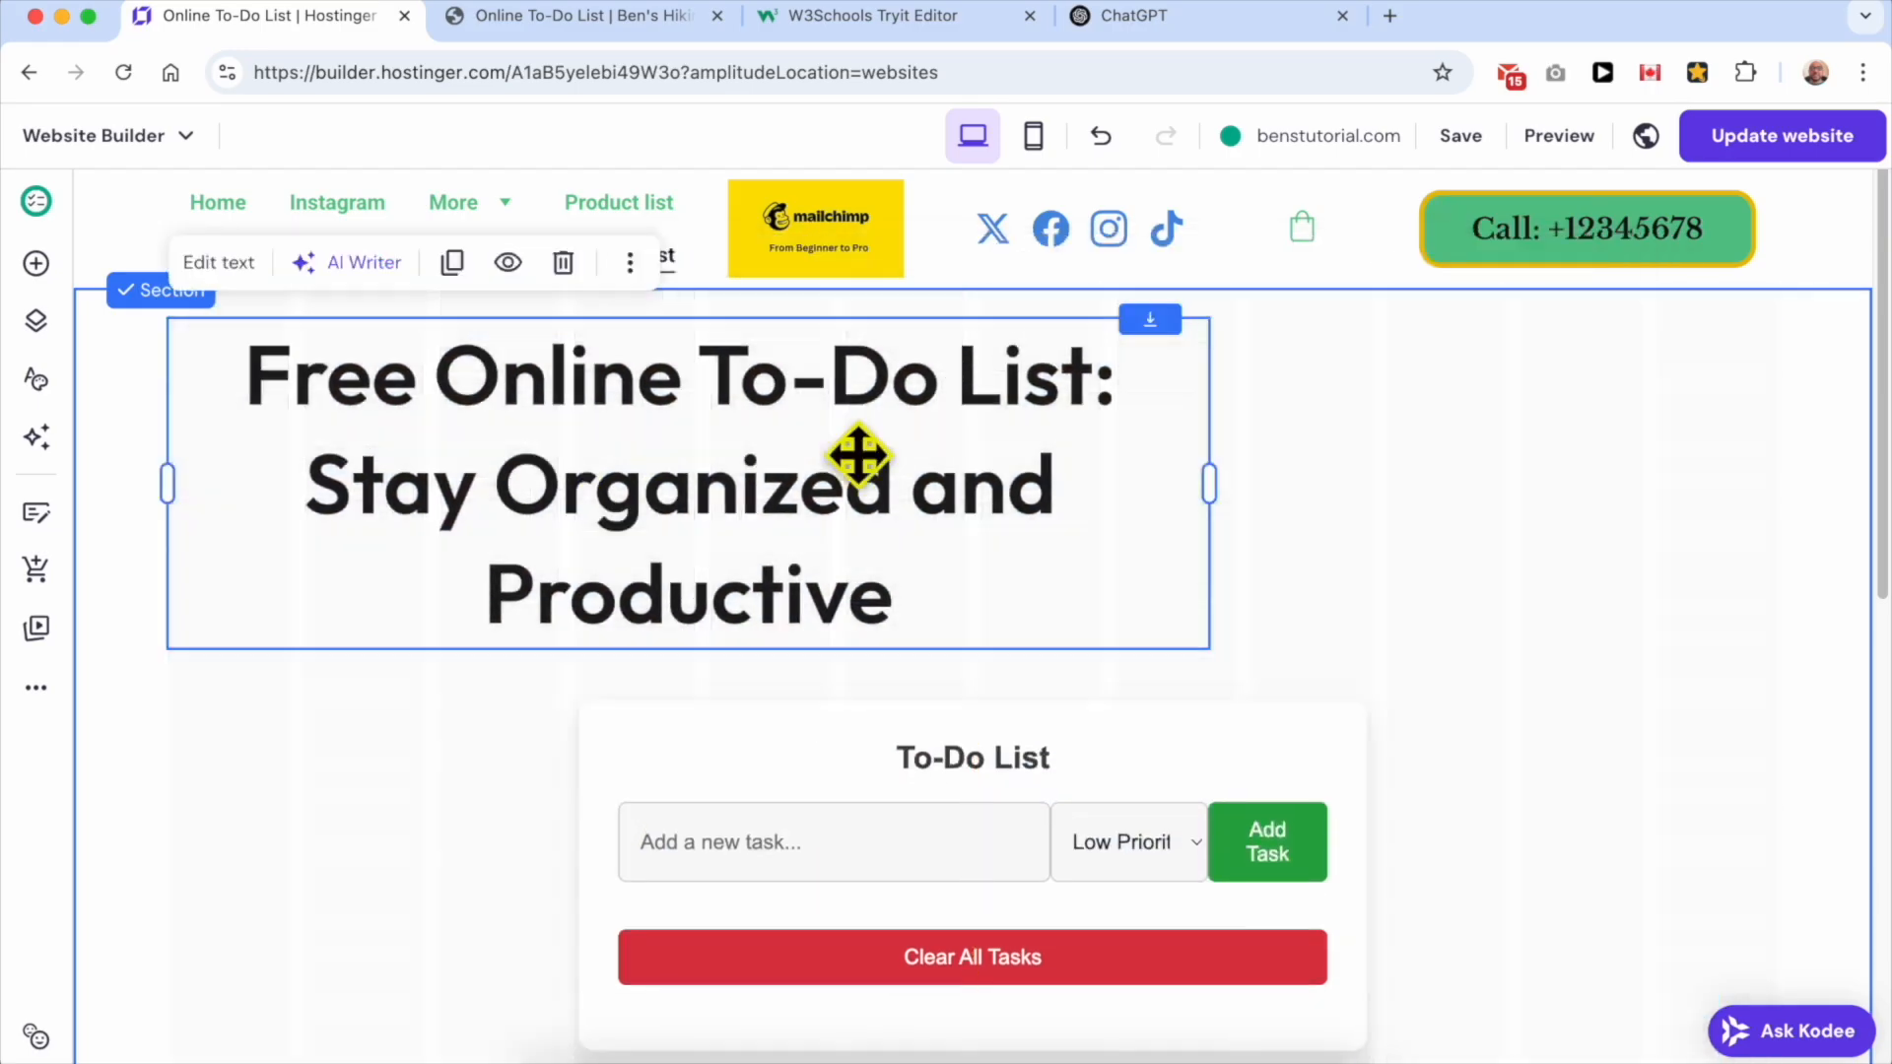
Step: Widen the heading's text box to the section grid's full width and move the to-do list up closer beneath it
click(1225, 515)
click(1187, 476)
drag(1210, 477, 1781, 427)
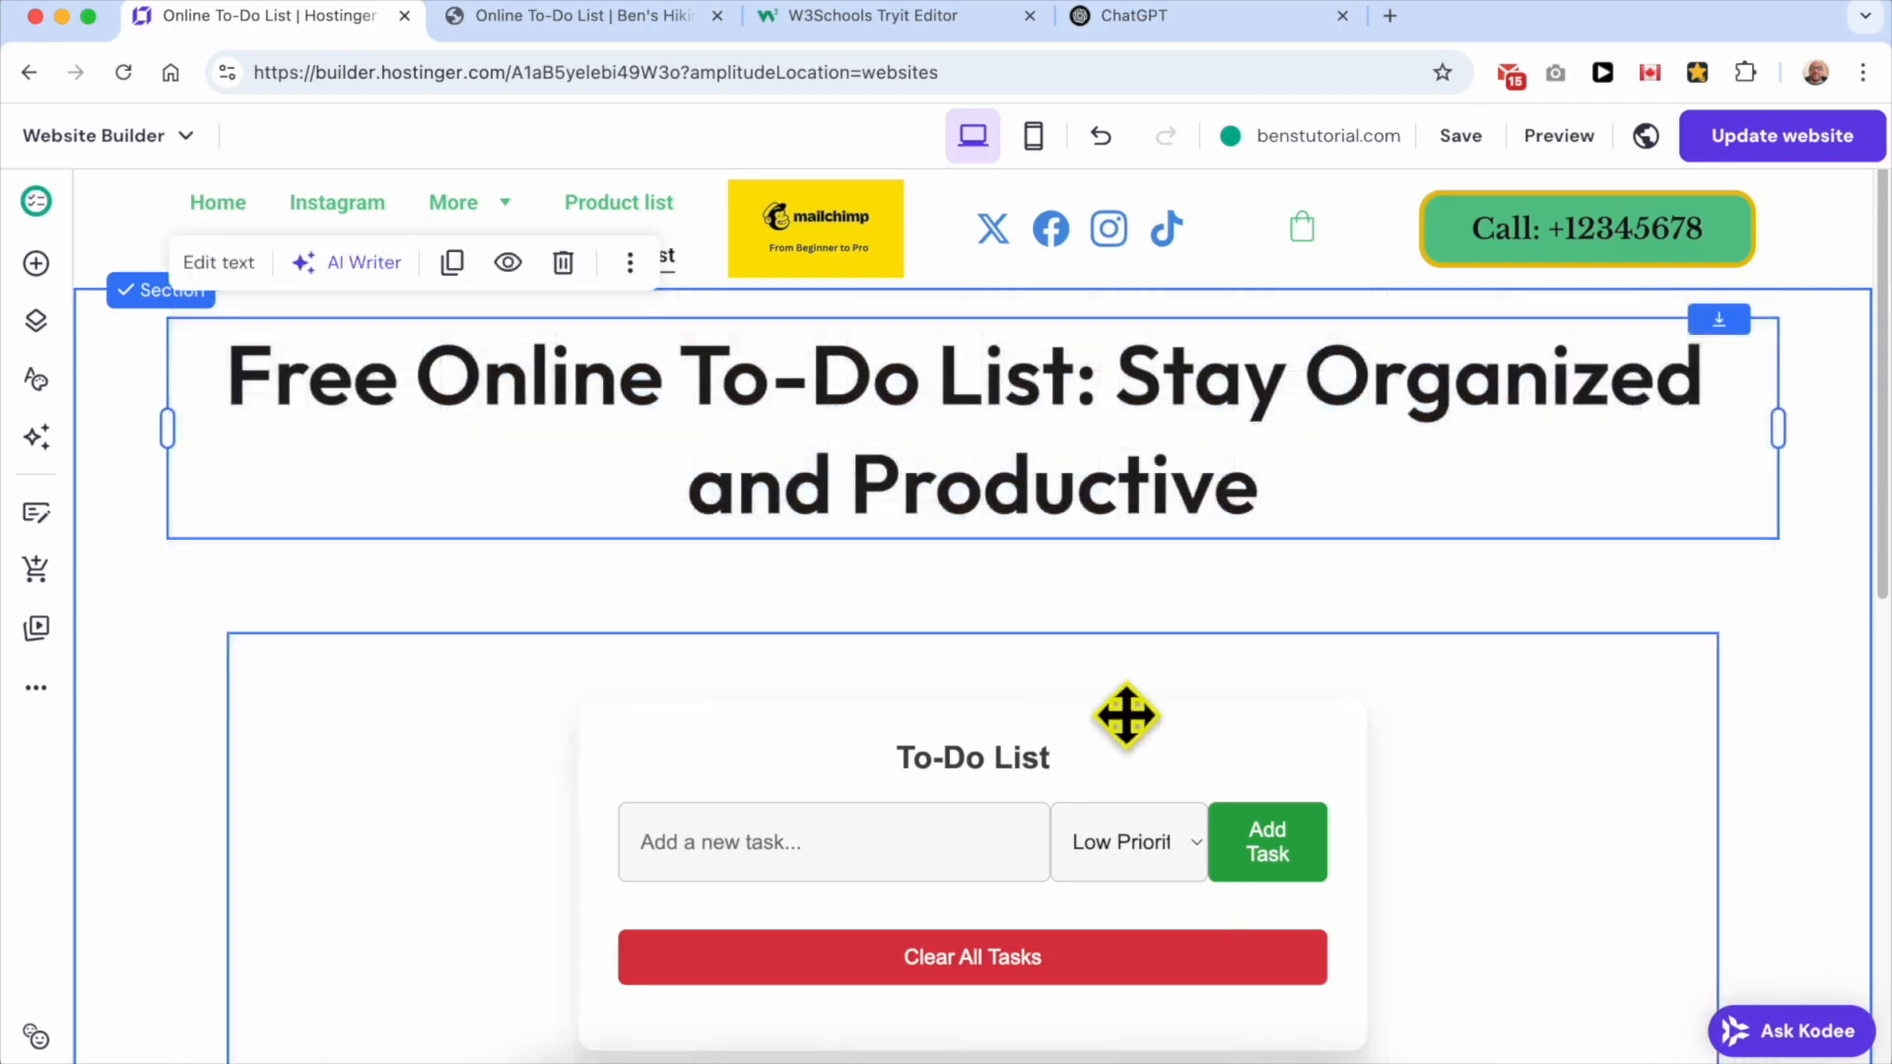
drag(1123, 718, 1249, 589)
Step: Set the heading's font size to 48 and move the to-do list up just below the heading
click(1169, 474)
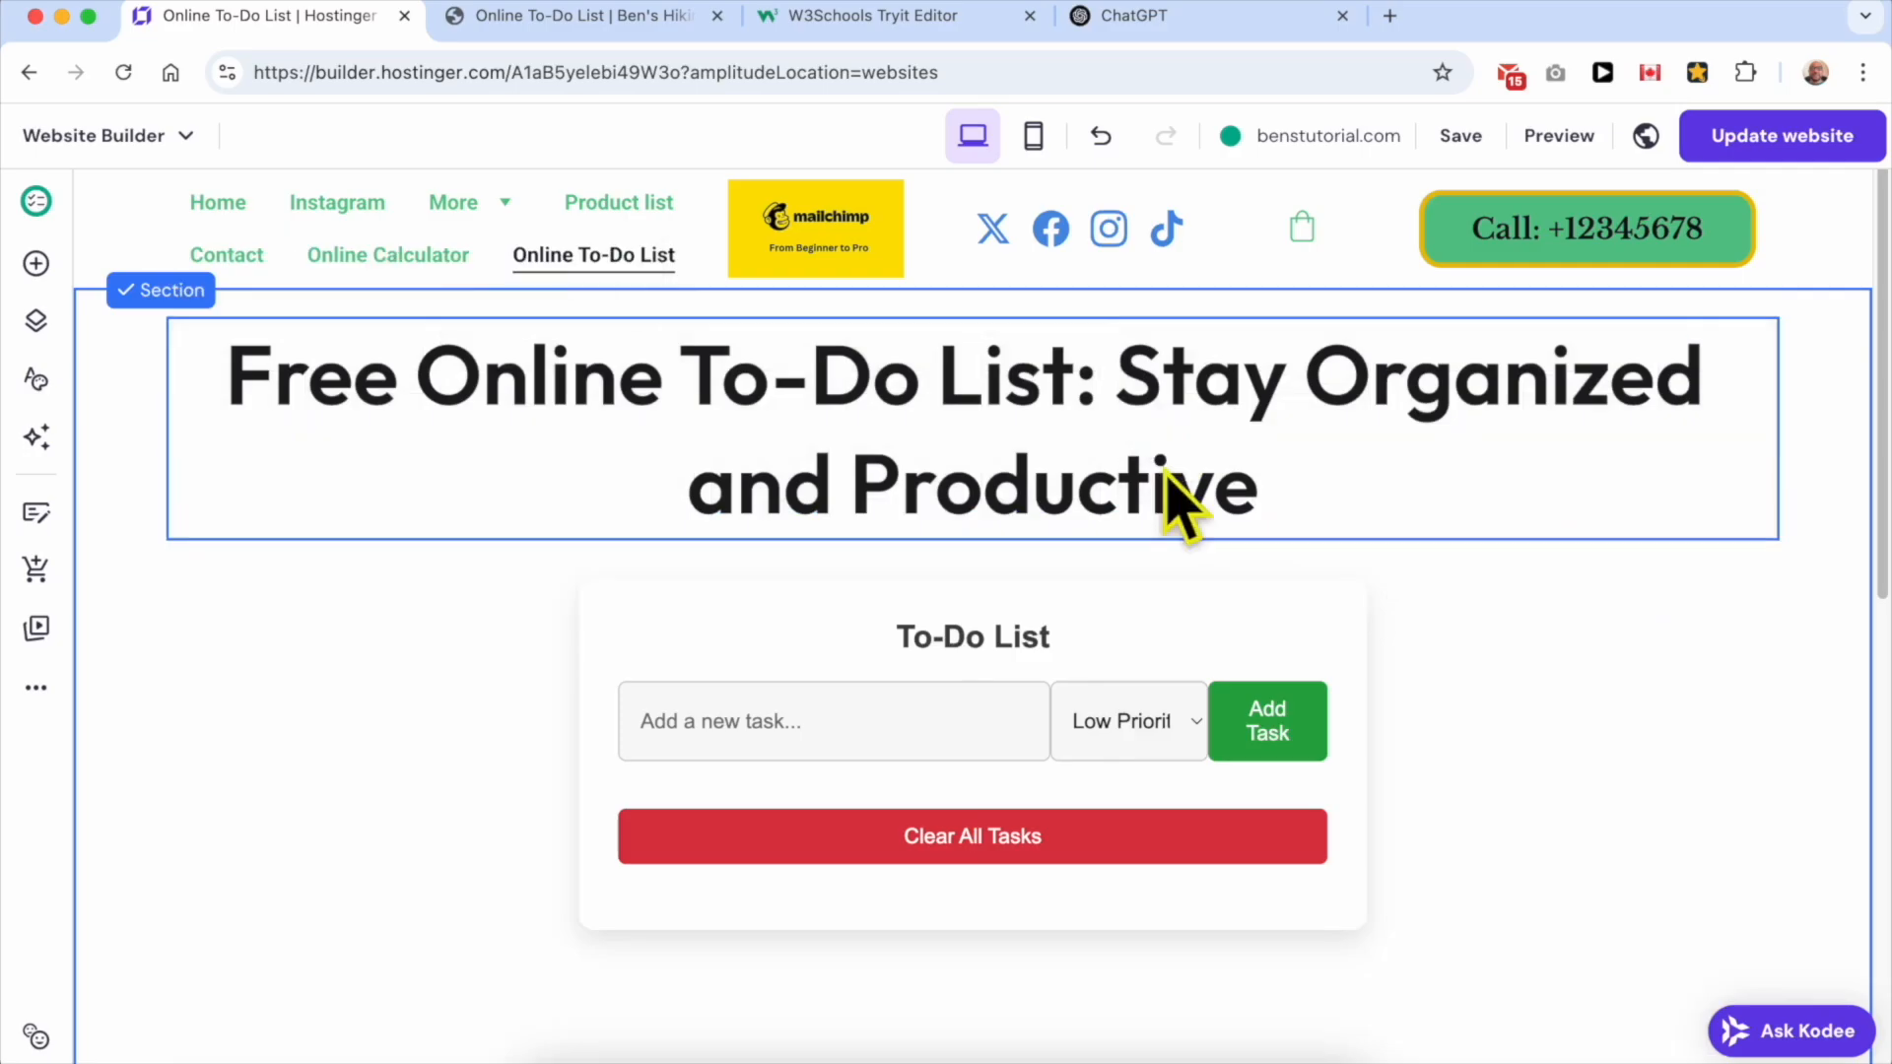
click(558, 372)
triple_click(696, 380)
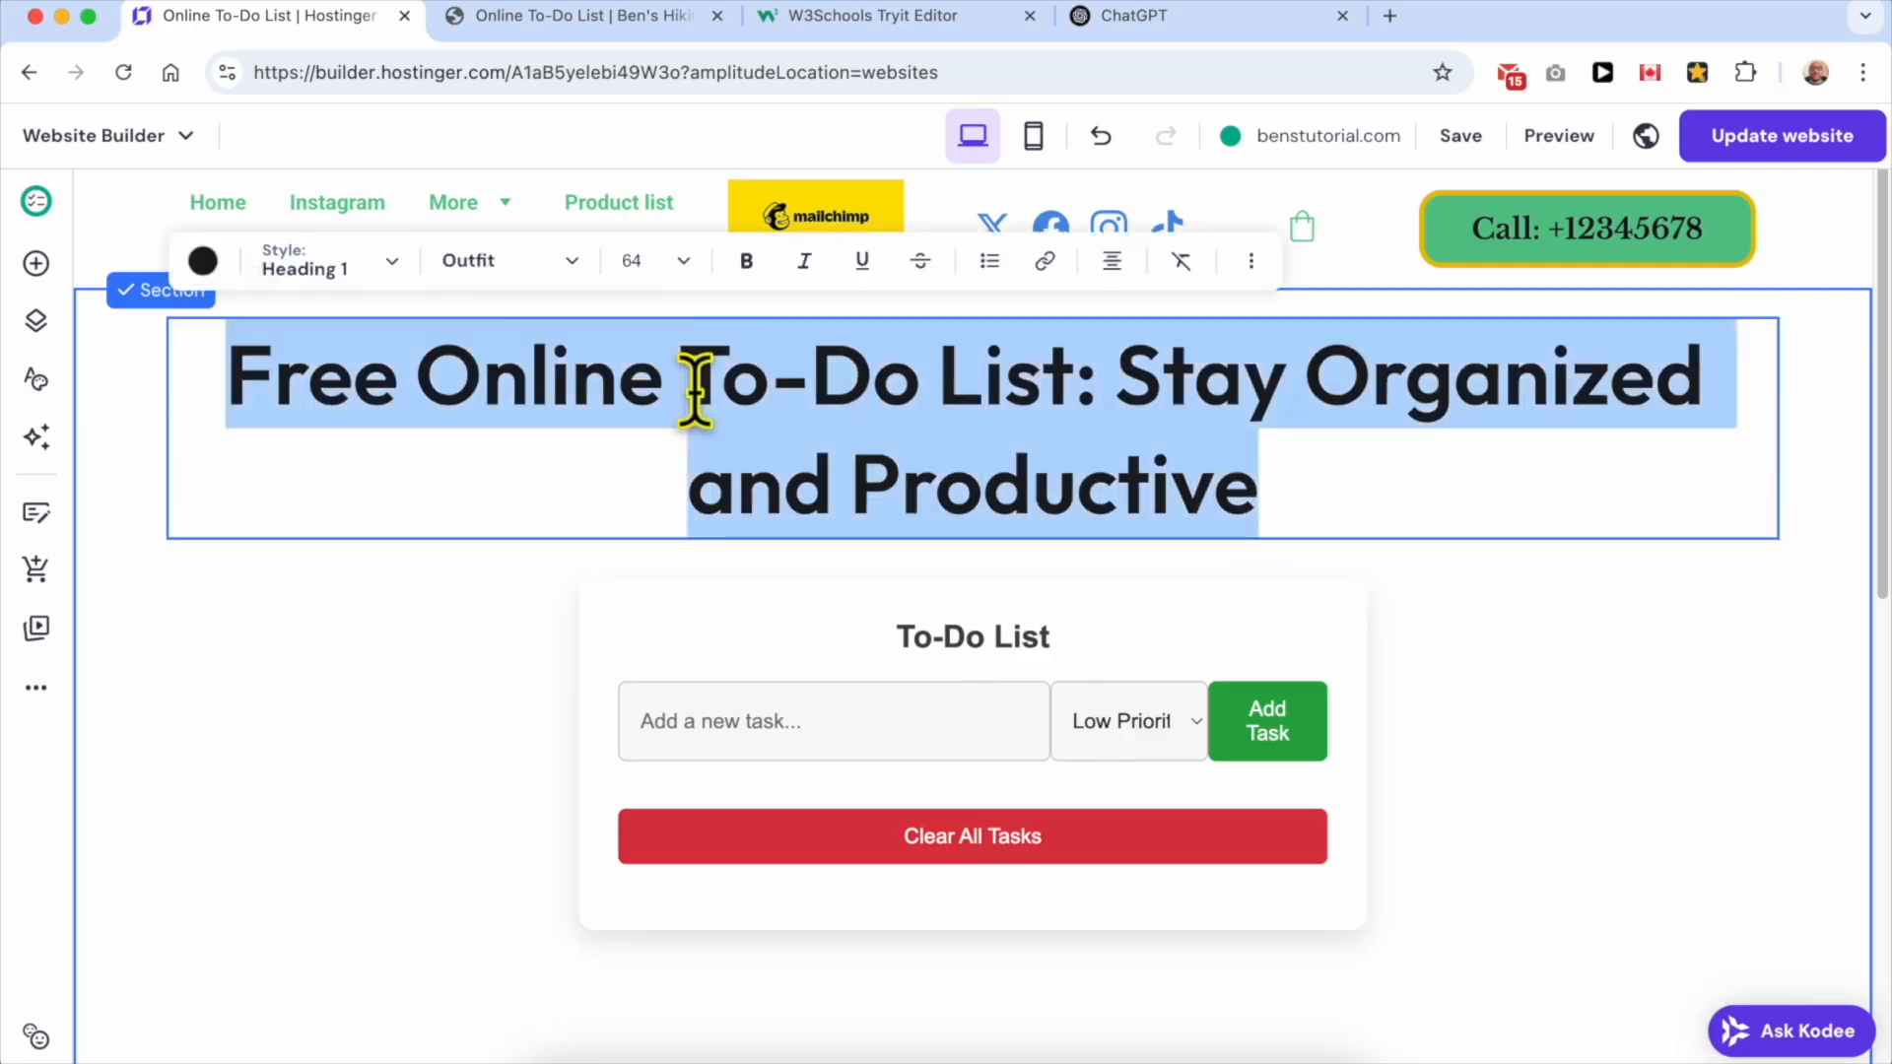
click(678, 262)
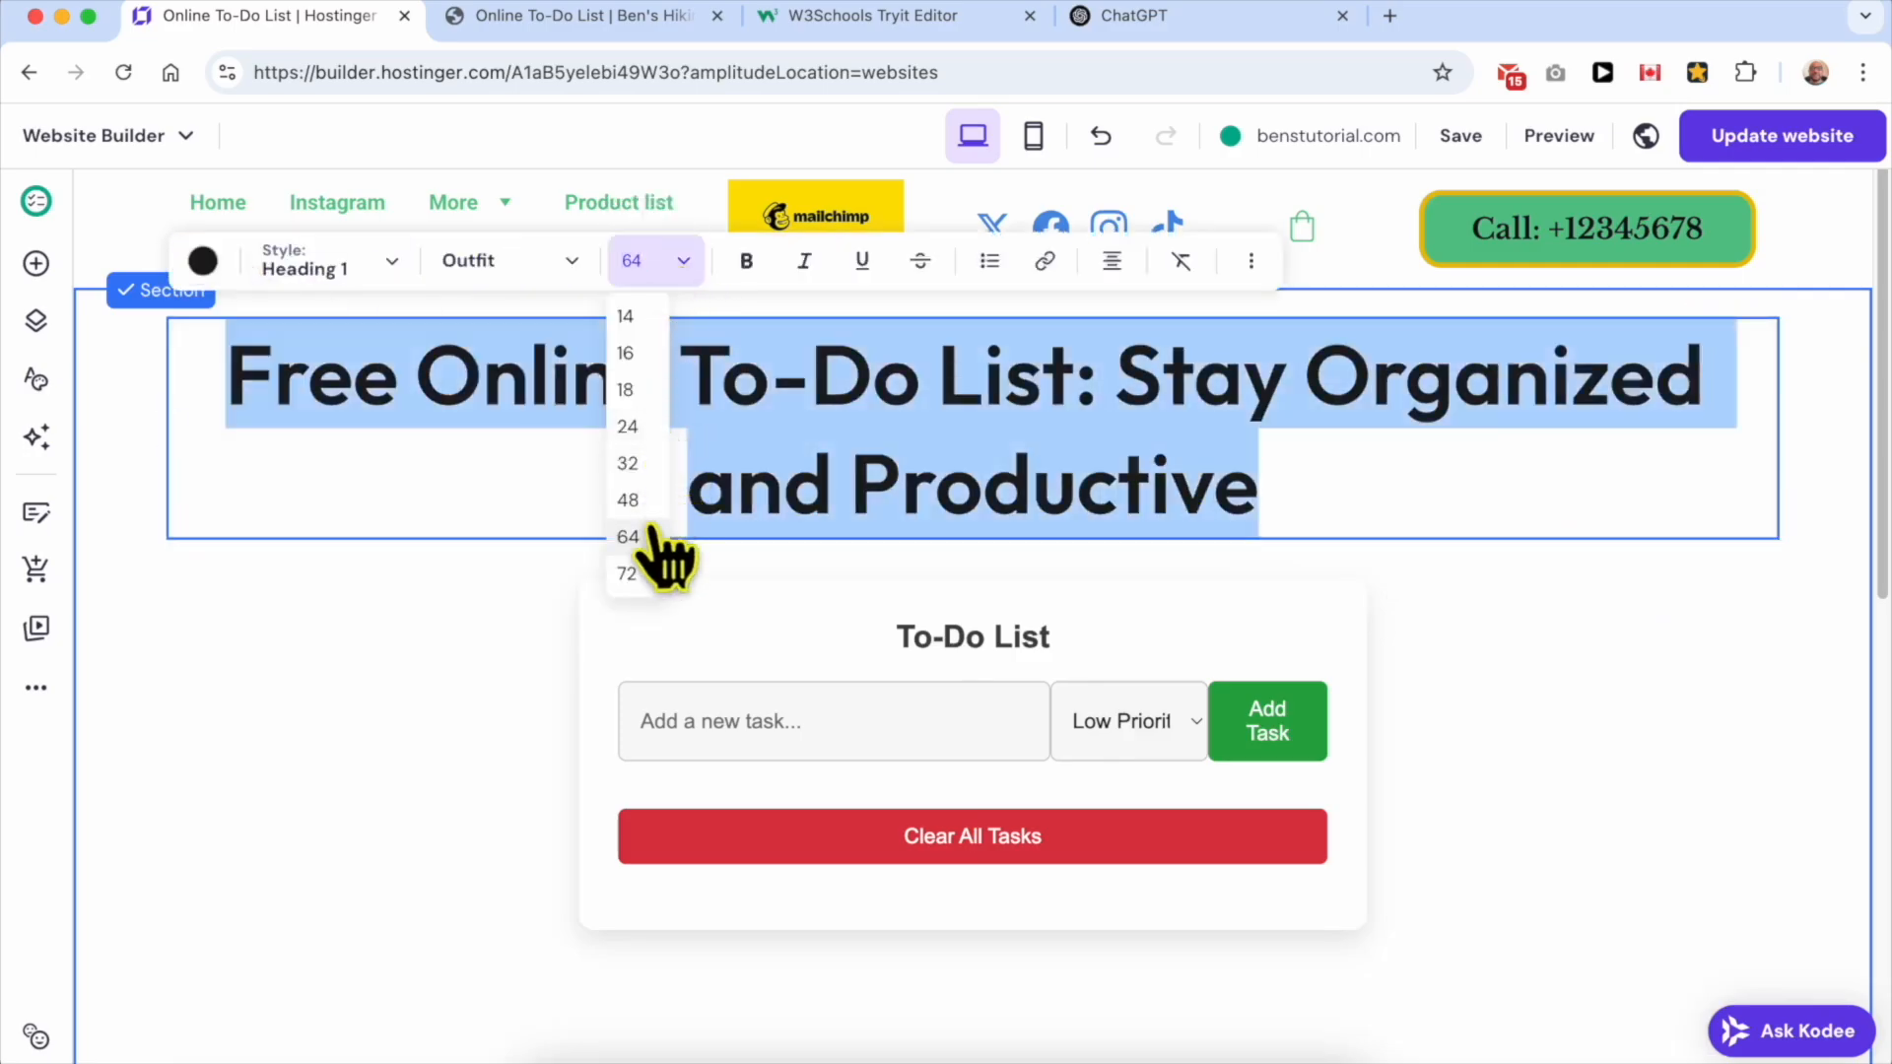
click(658, 499)
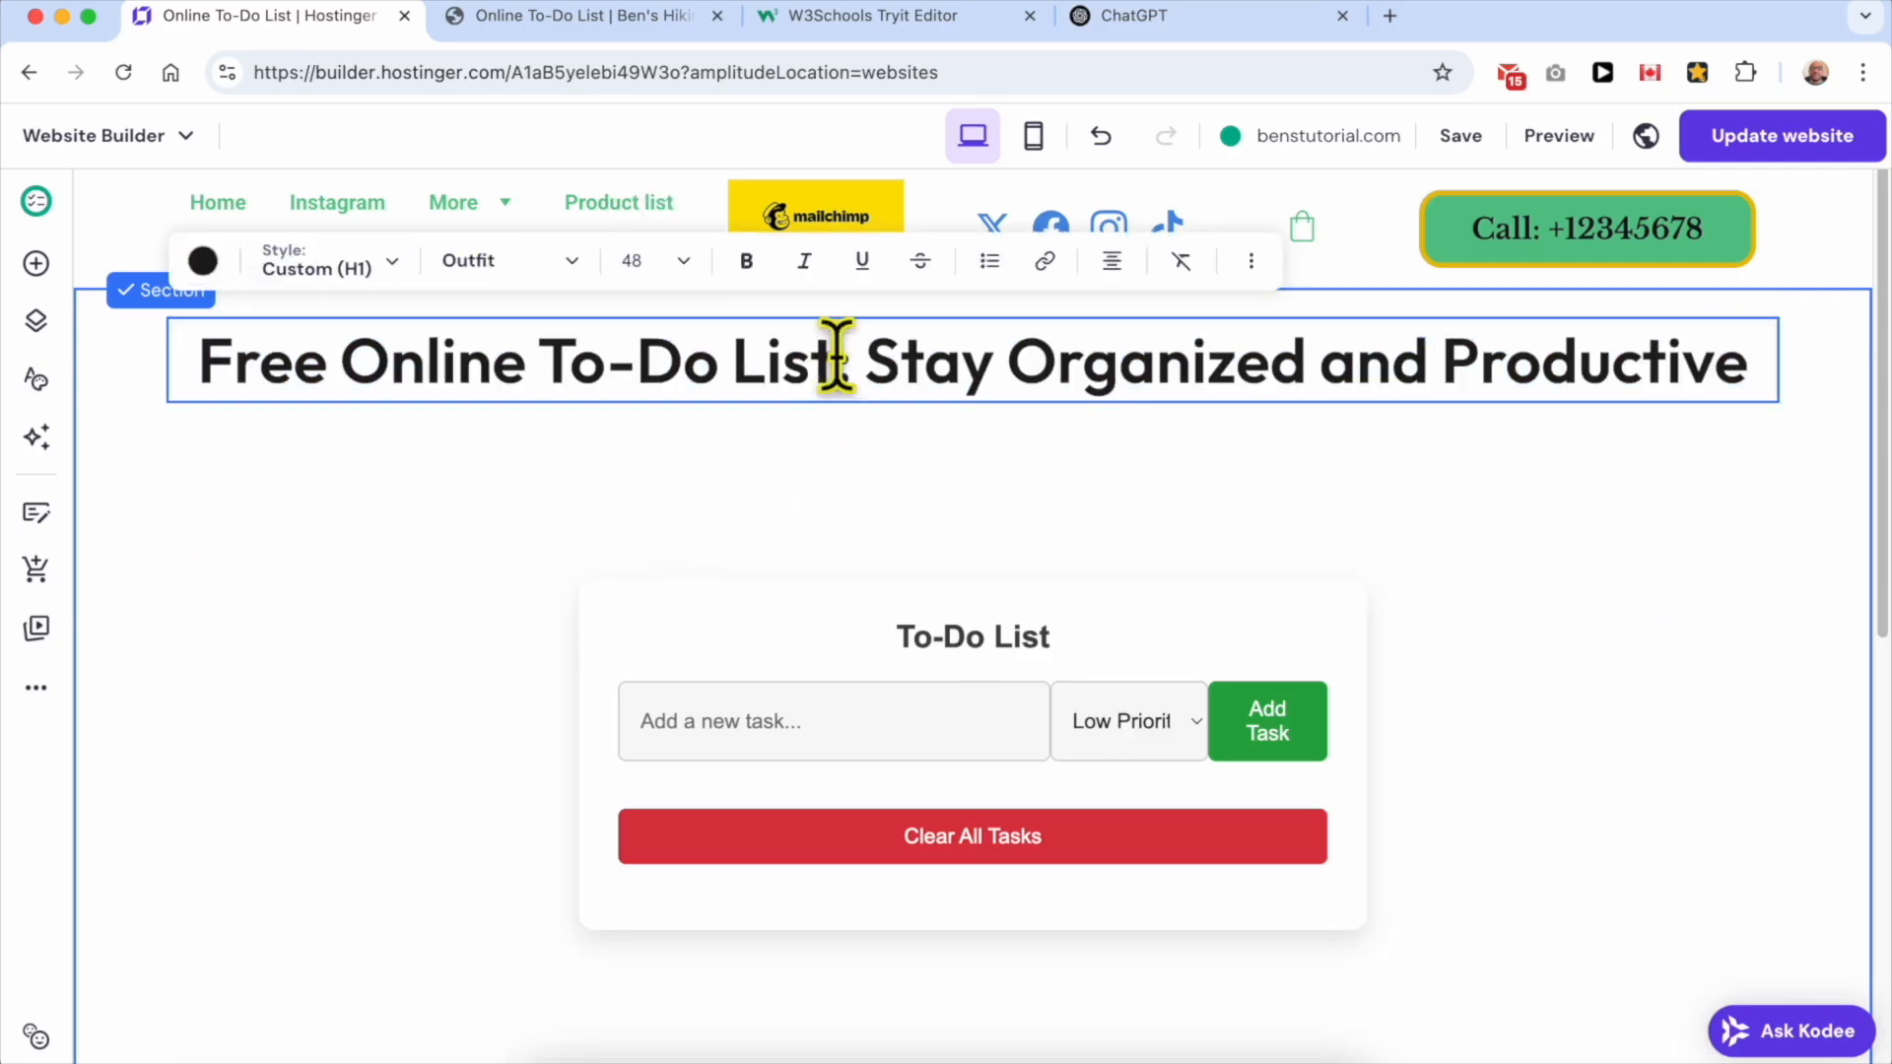
drag(984, 617, 998, 504)
click(1842, 436)
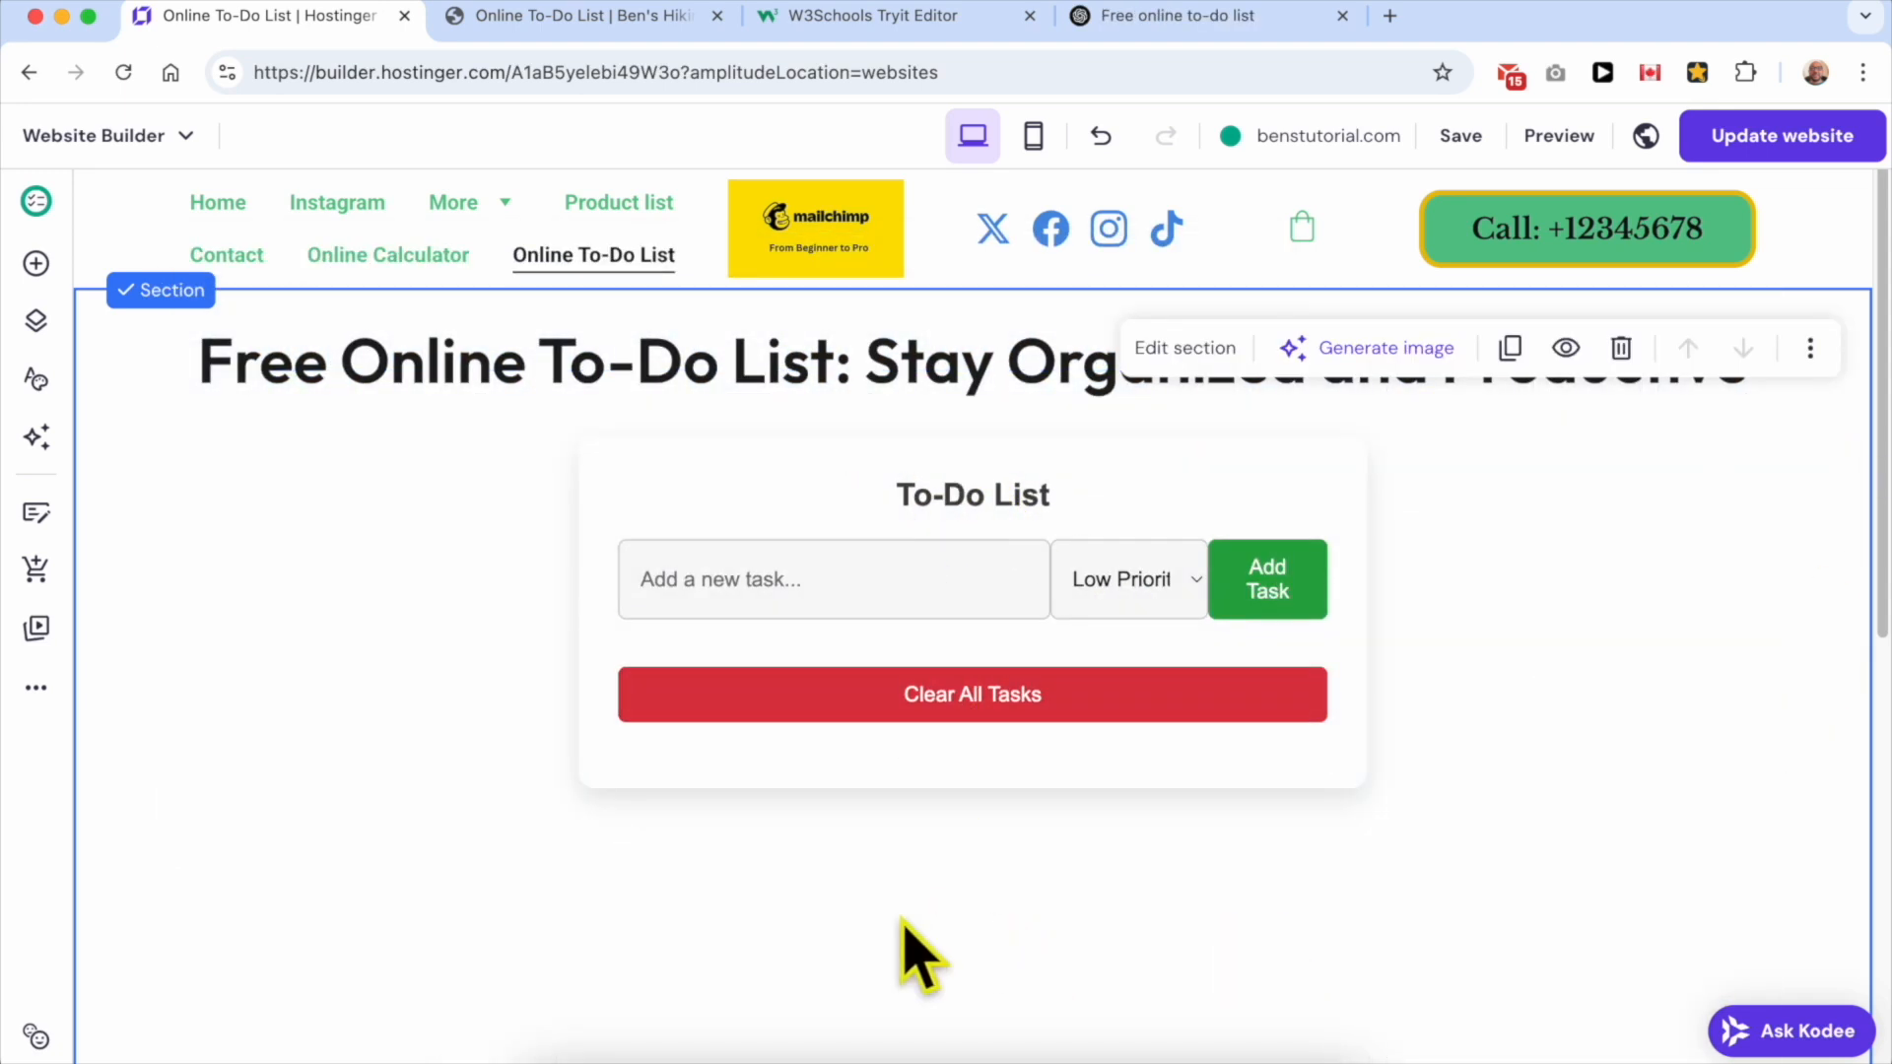
Step: Switch to ChatGPT and delete the competitor tools listed under "Best Free Online To-Do List Tools" in the article
click(616, 23)
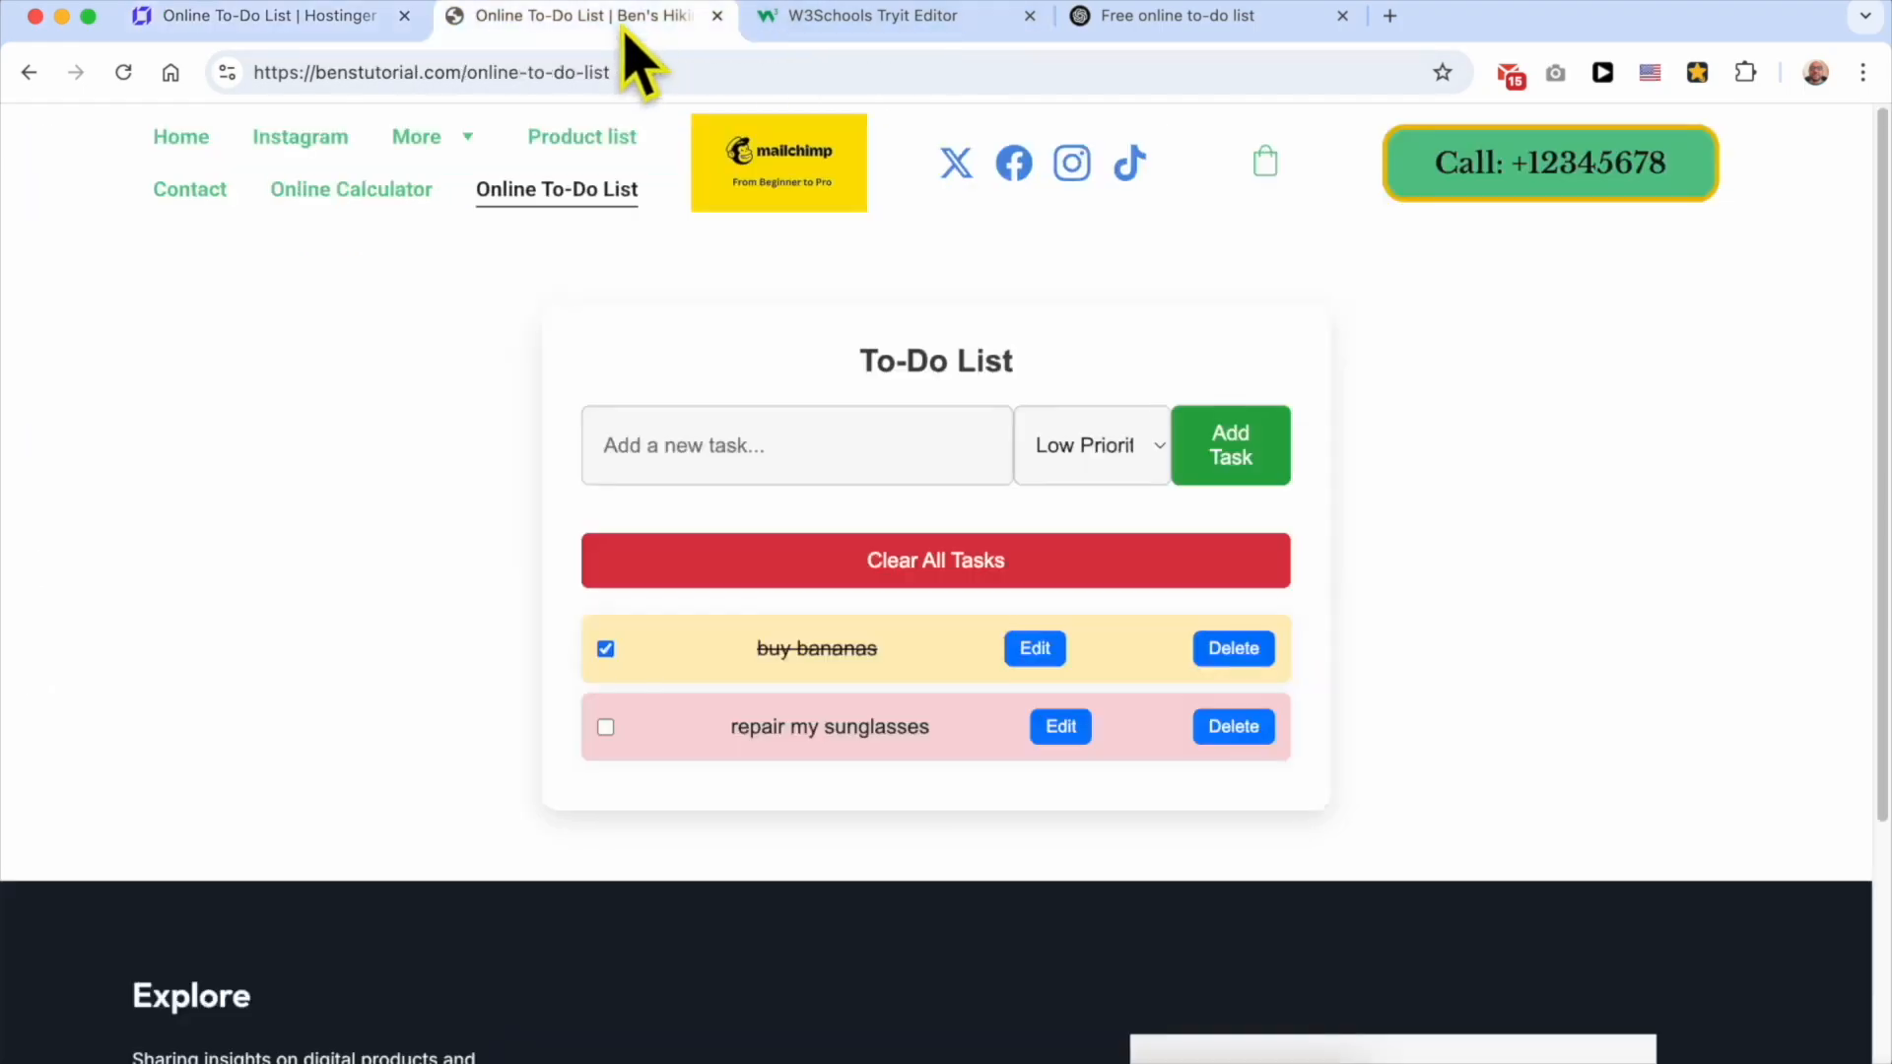
click(913, 21)
click(1123, 16)
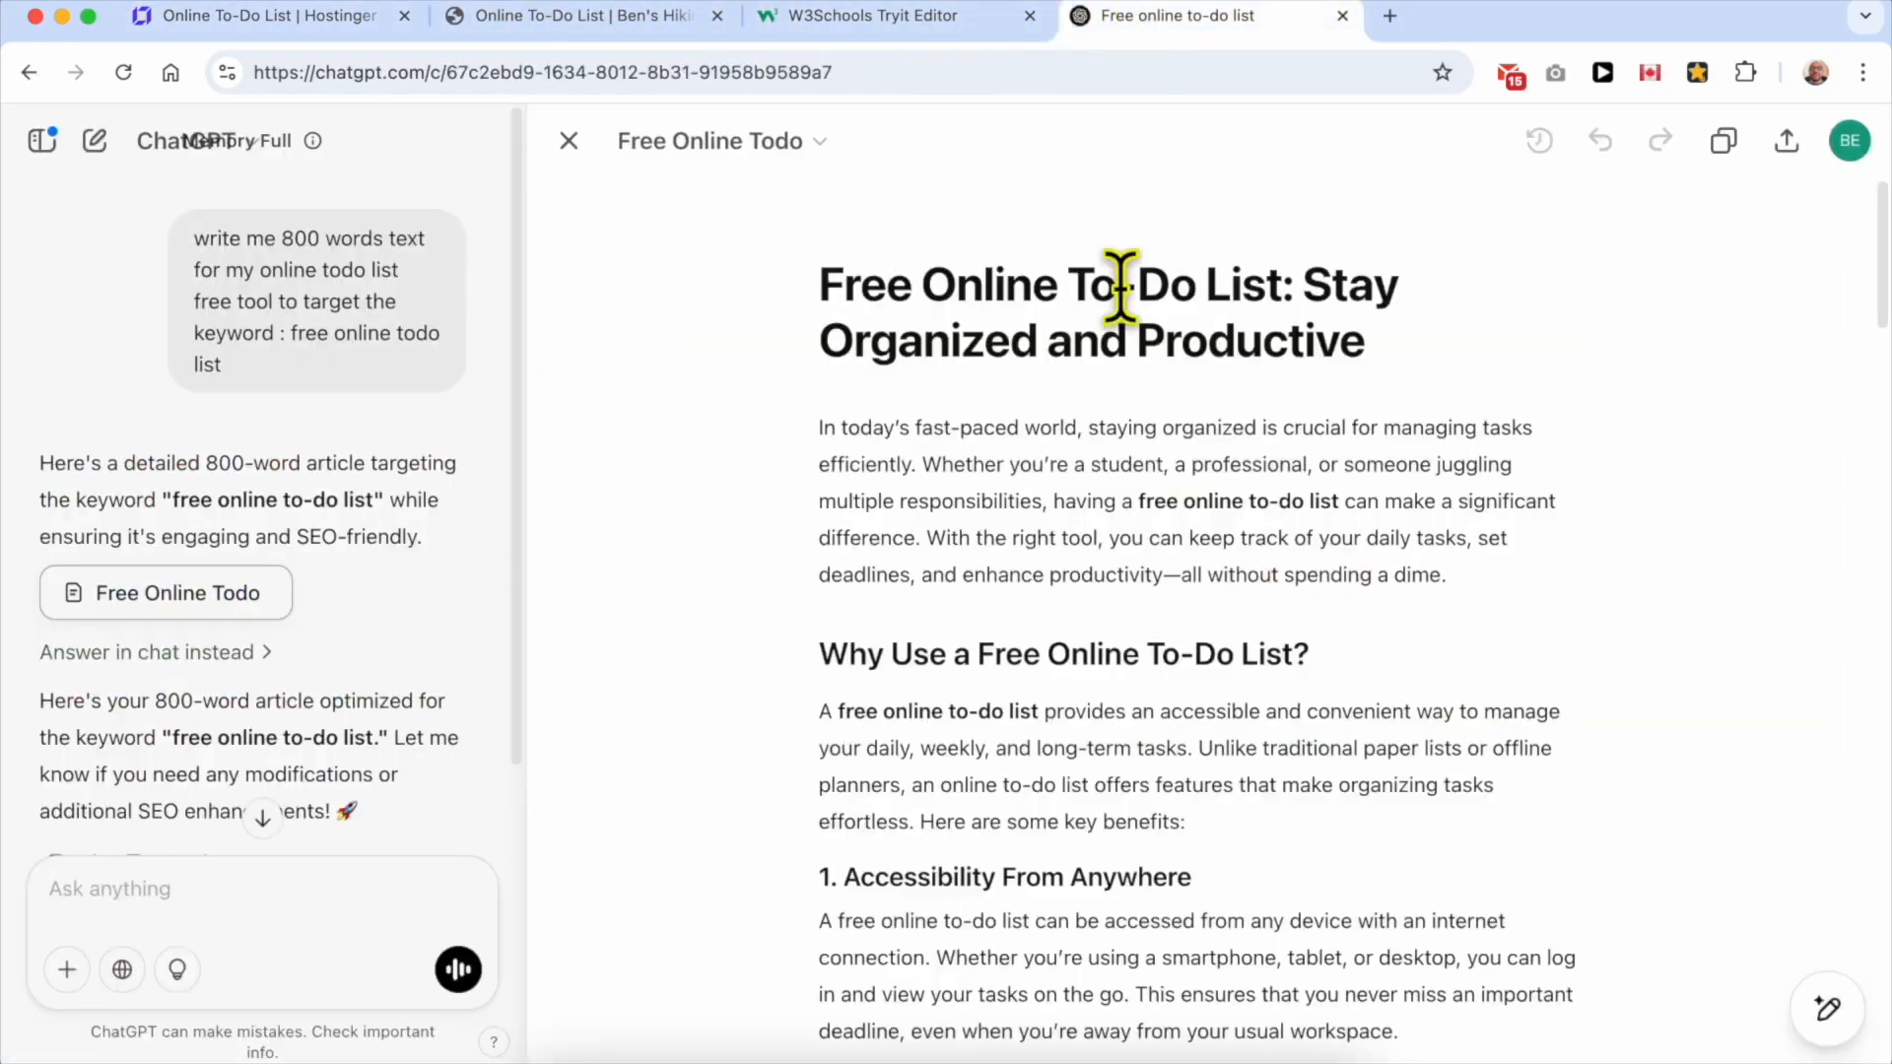
triple_click(1108, 480)
scroll(1124, 676, down, 15)
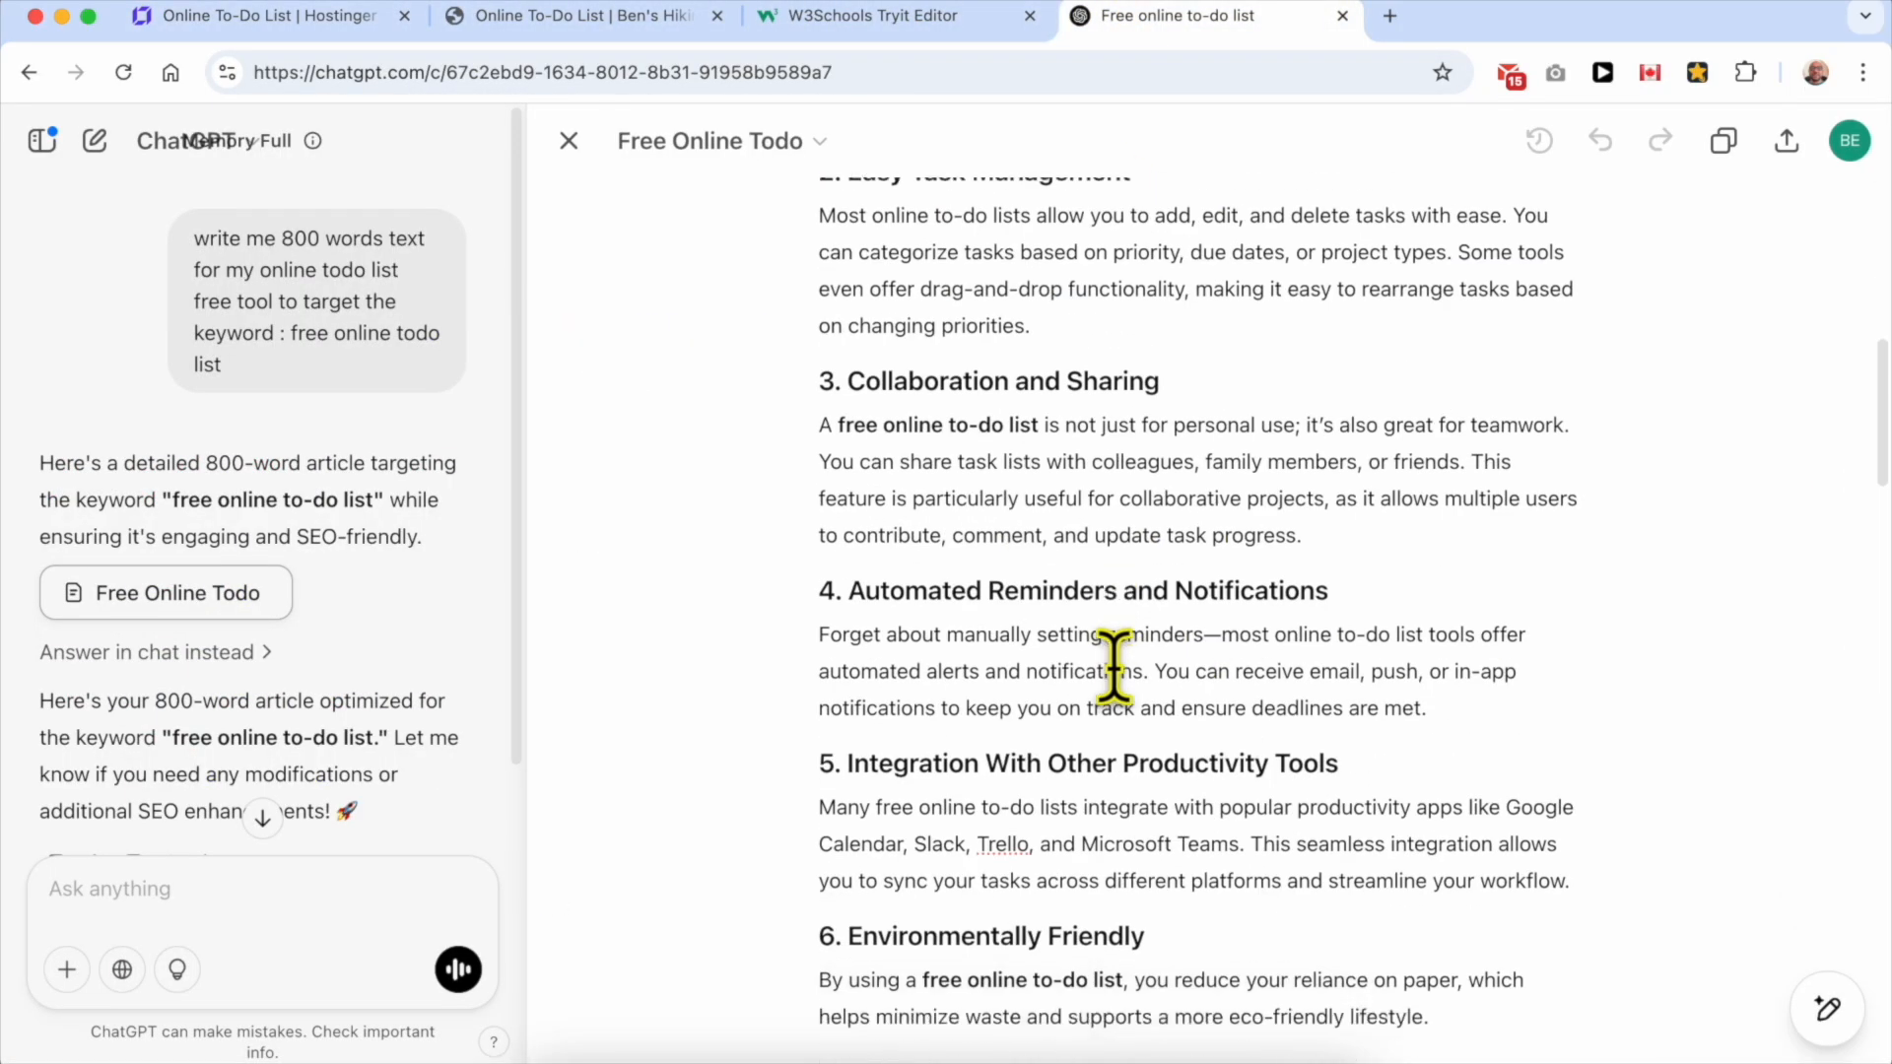
scroll(1059, 680, down, 3)
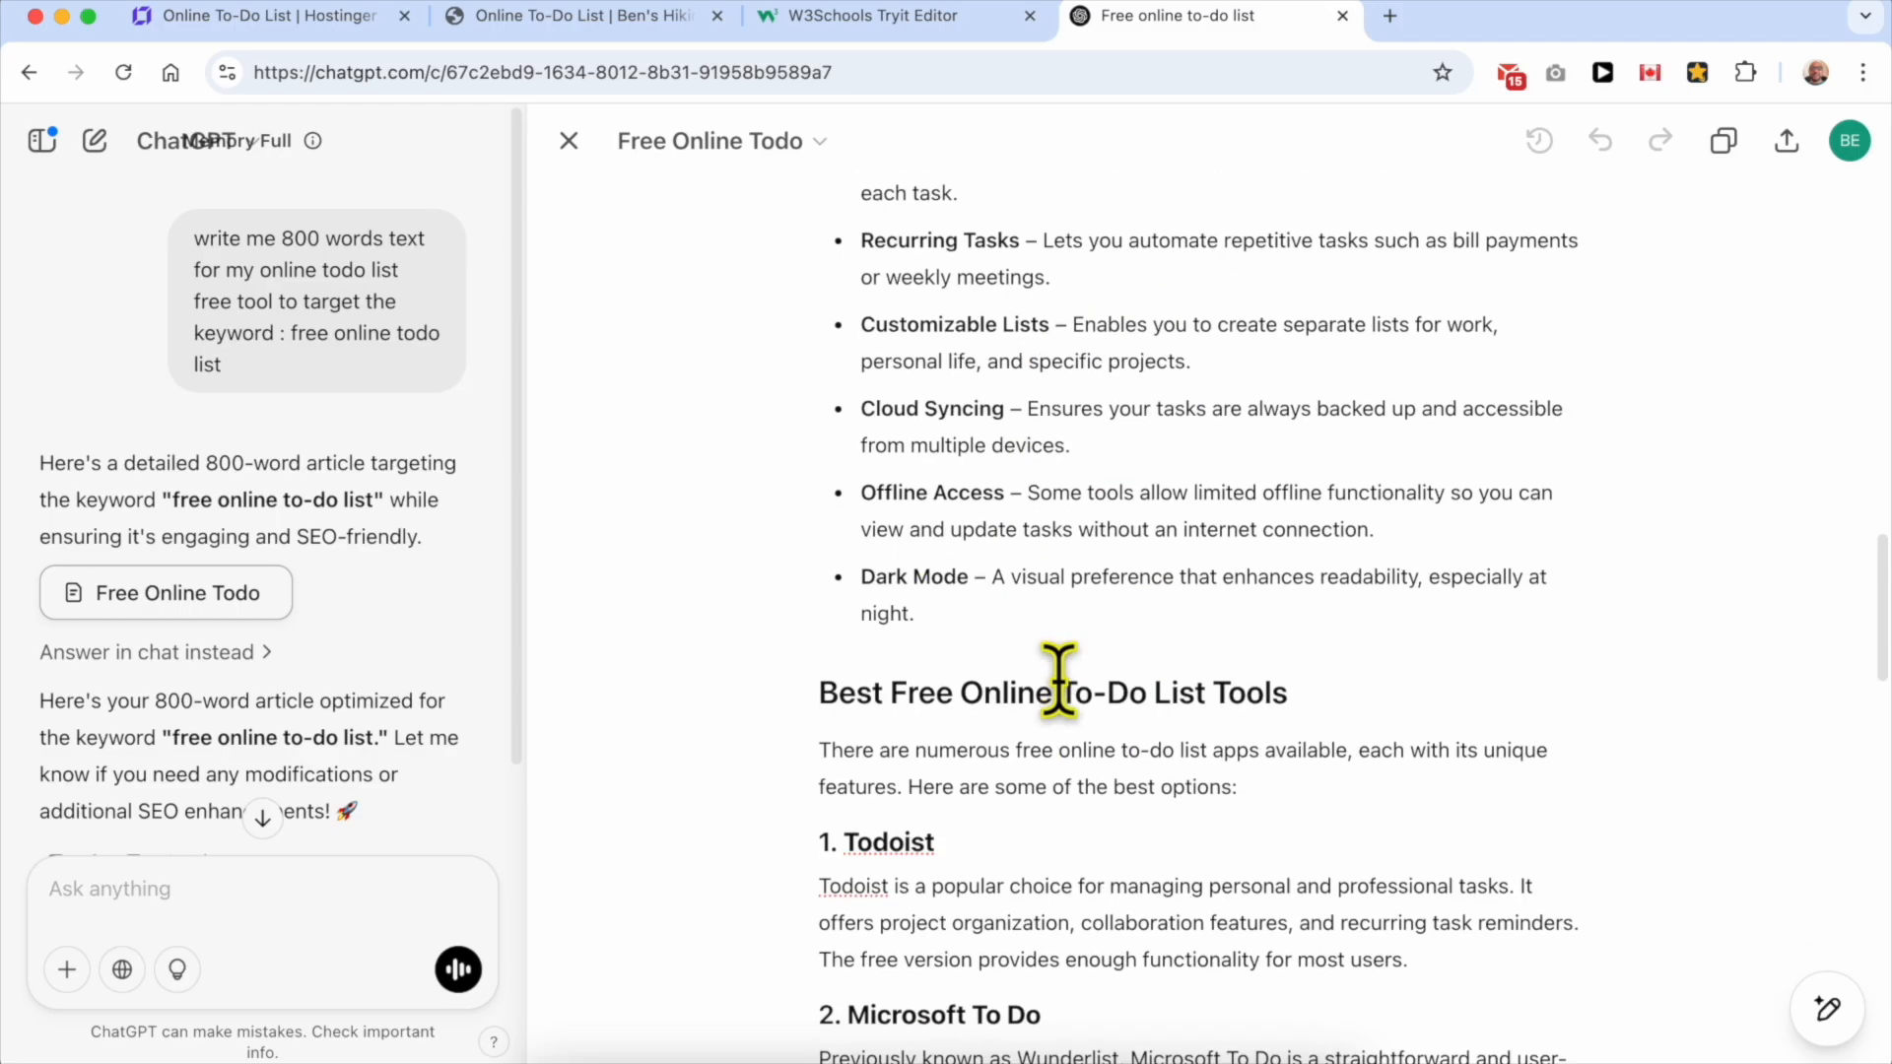
scroll(1138, 714, down, 5)
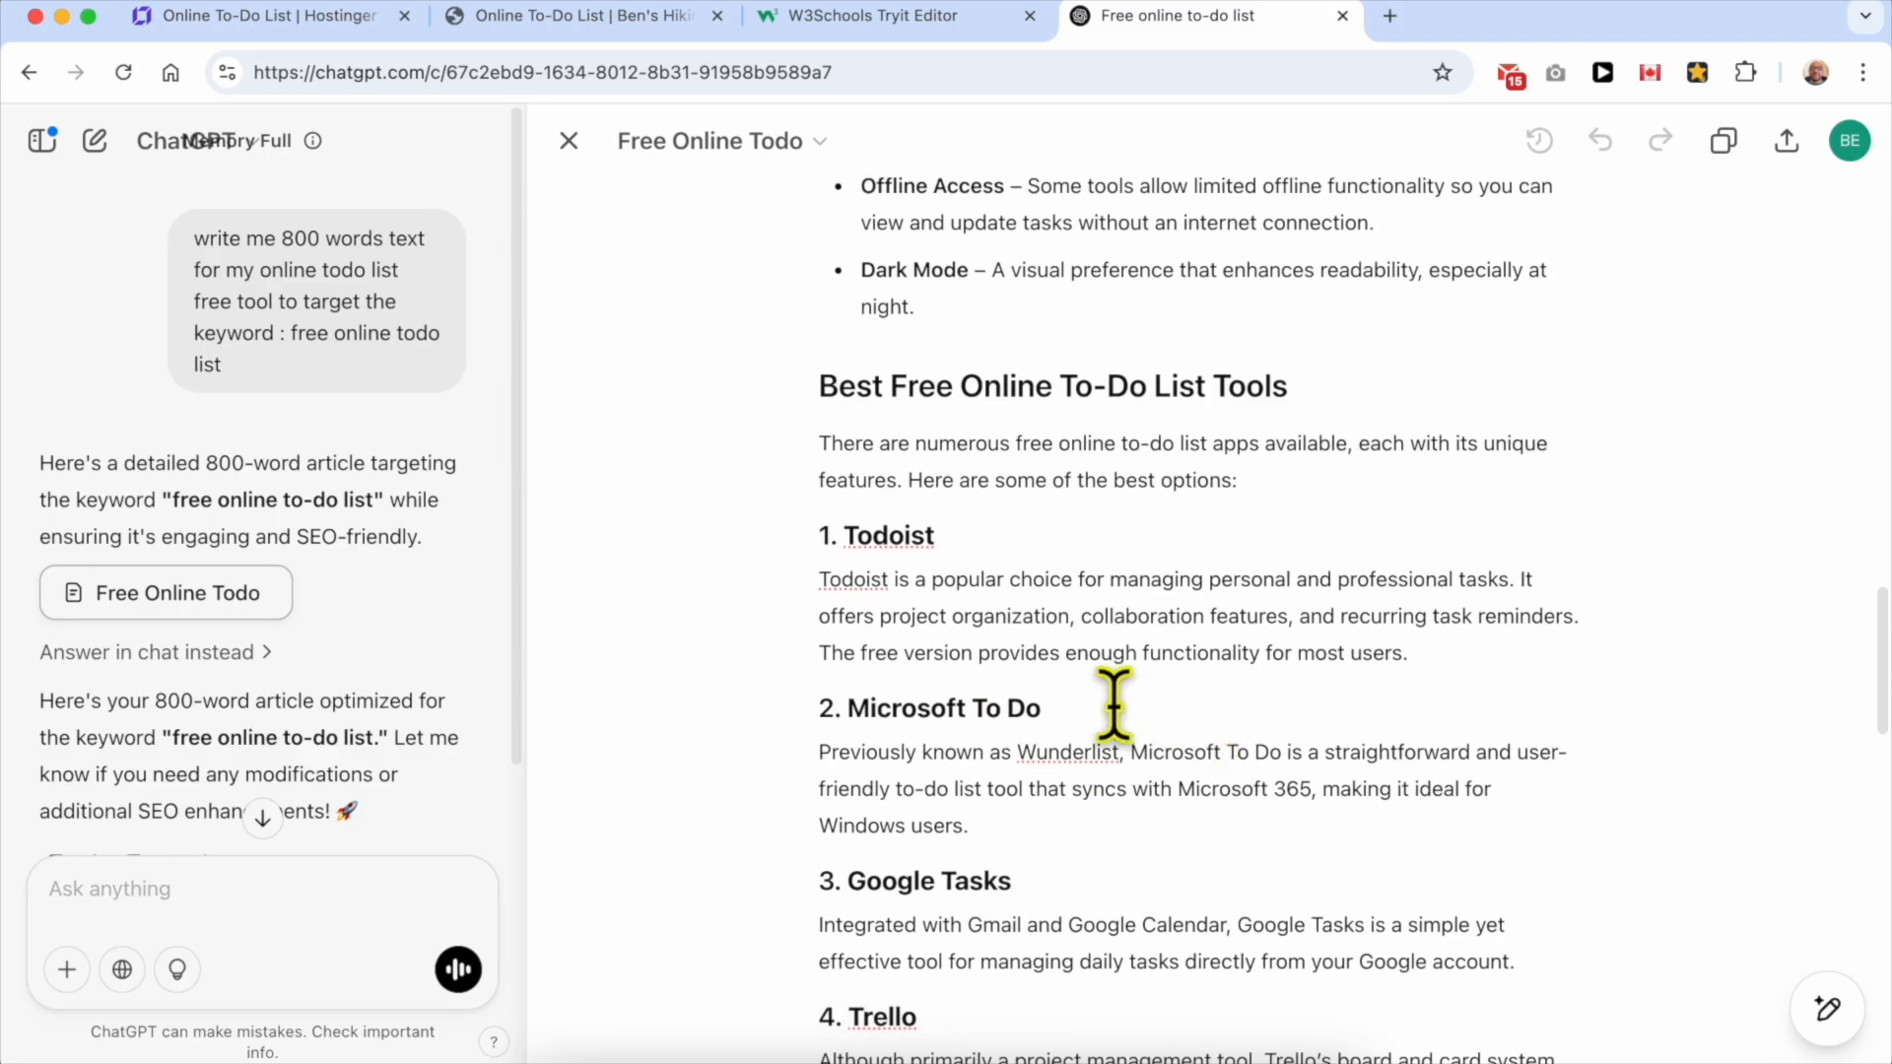
drag(821, 419, 1195, 608)
scroll(1195, 608, down, 14)
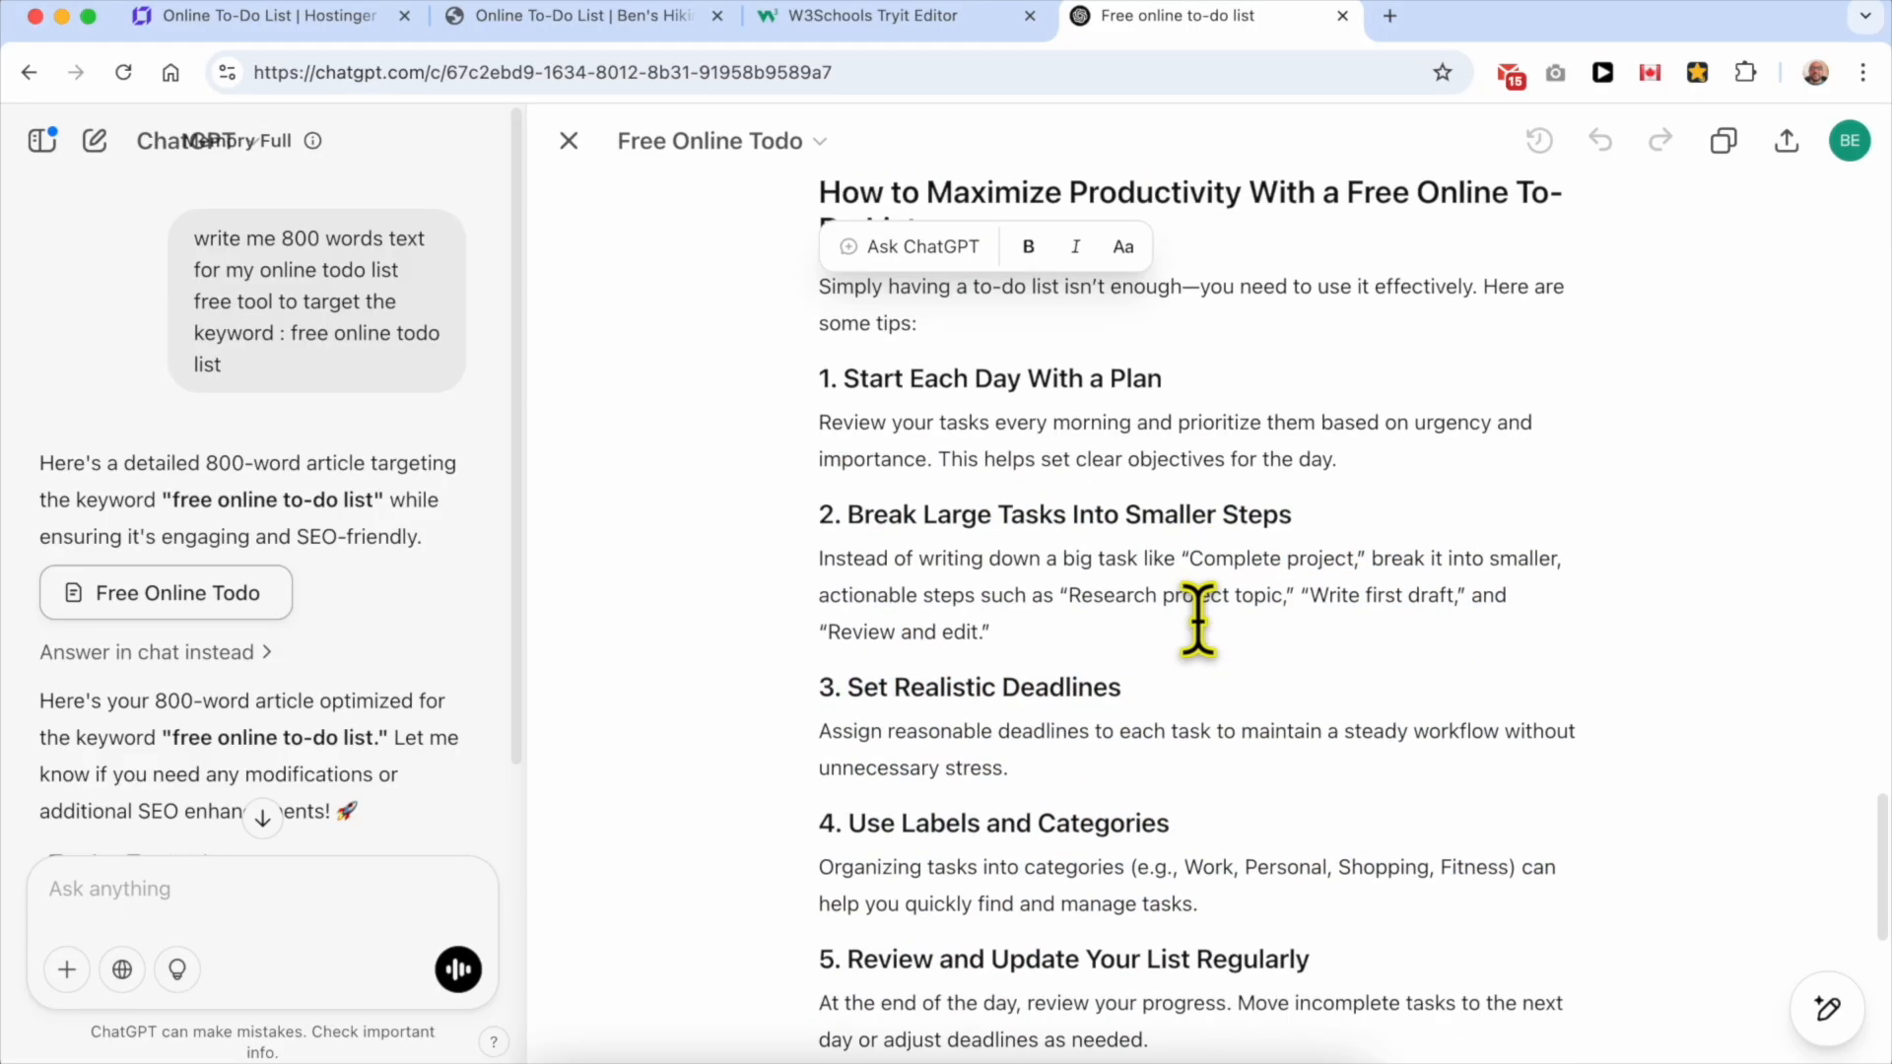
key(super+c)
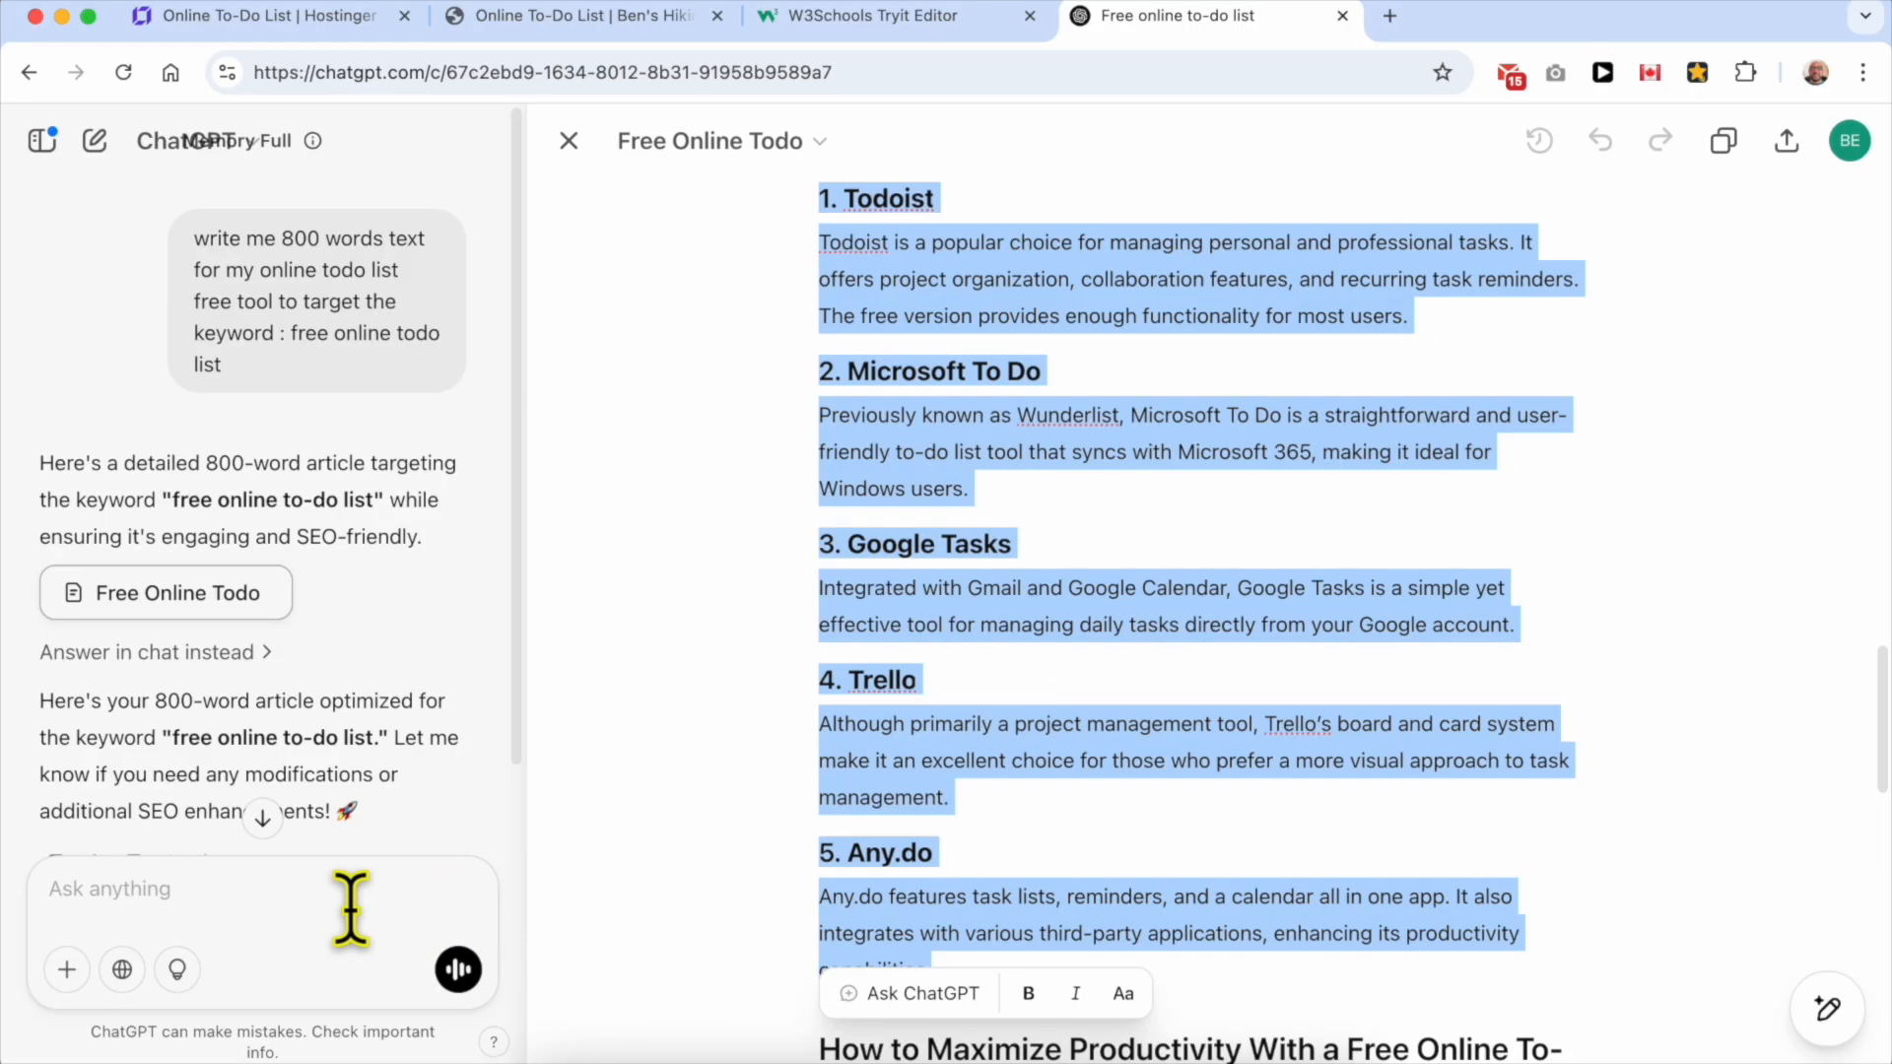
Step: Ask ChatGPT to "avoid promoting competitors" and review the end of the revised article
text(id promoting competitors)
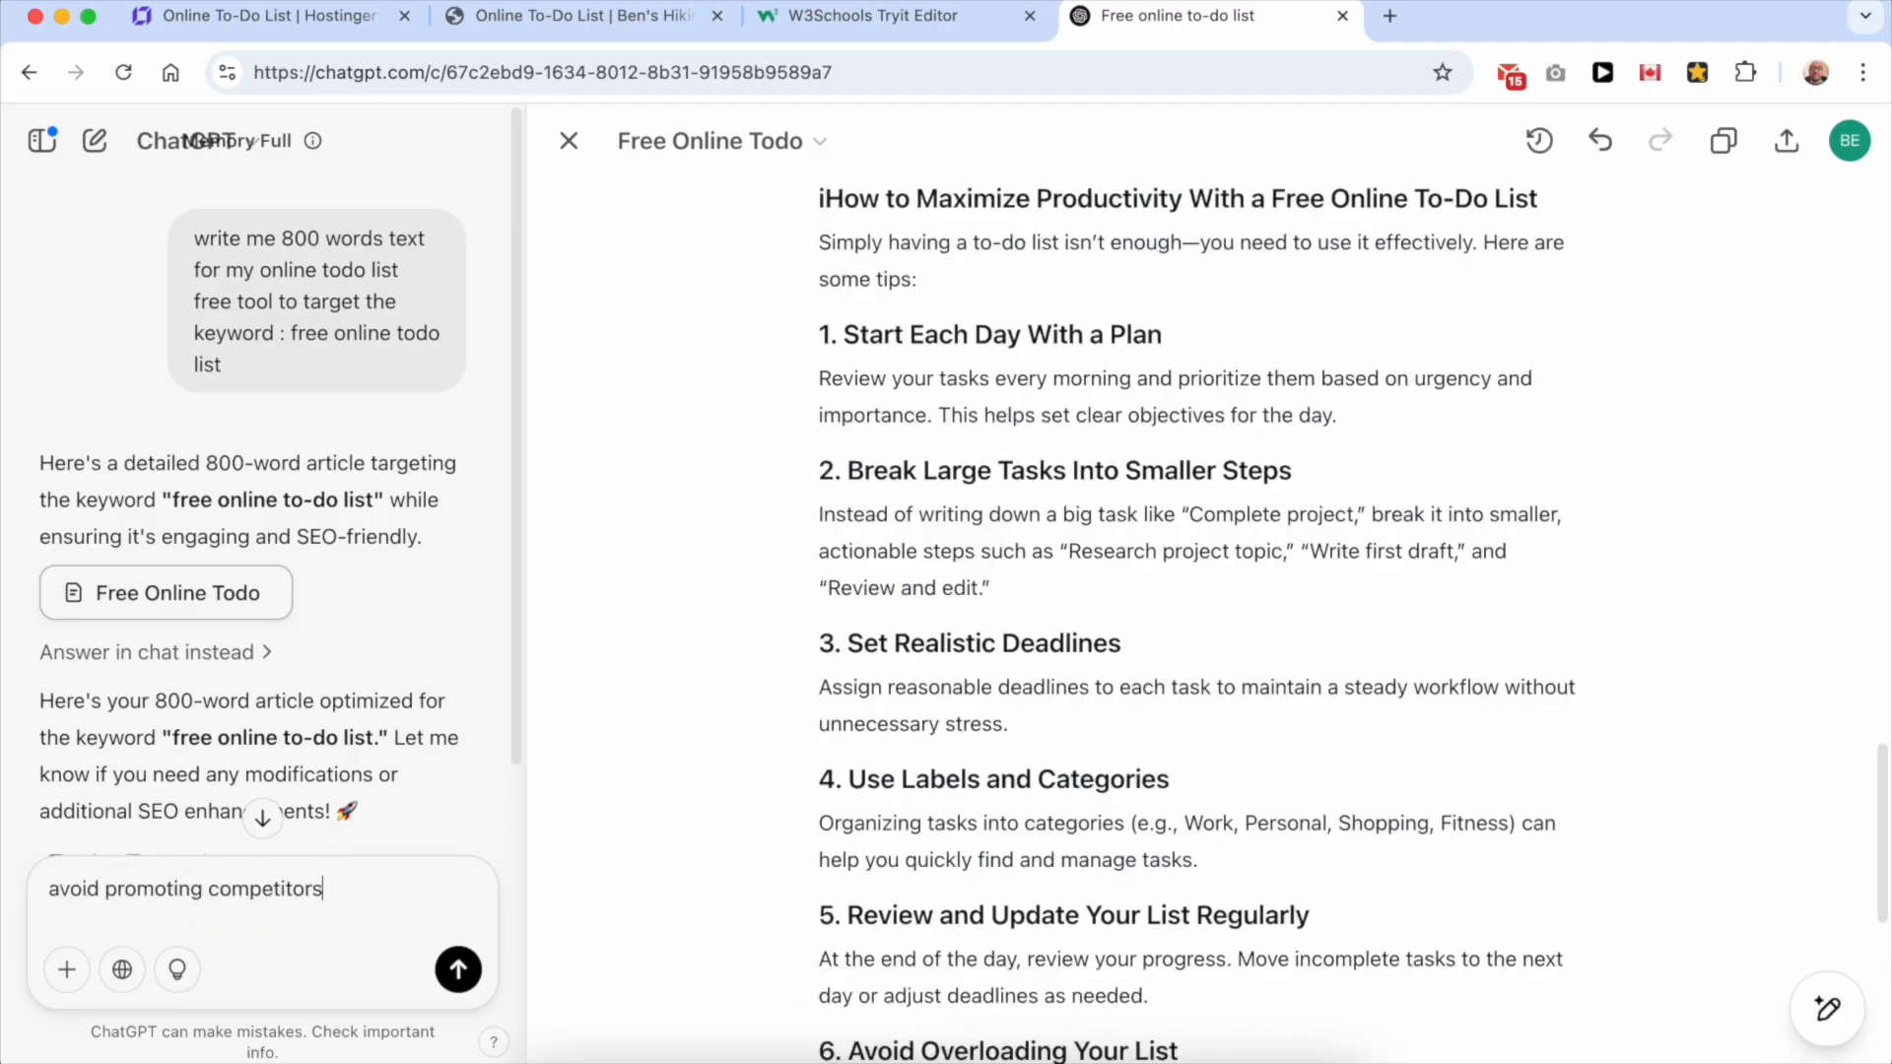
key(Return)
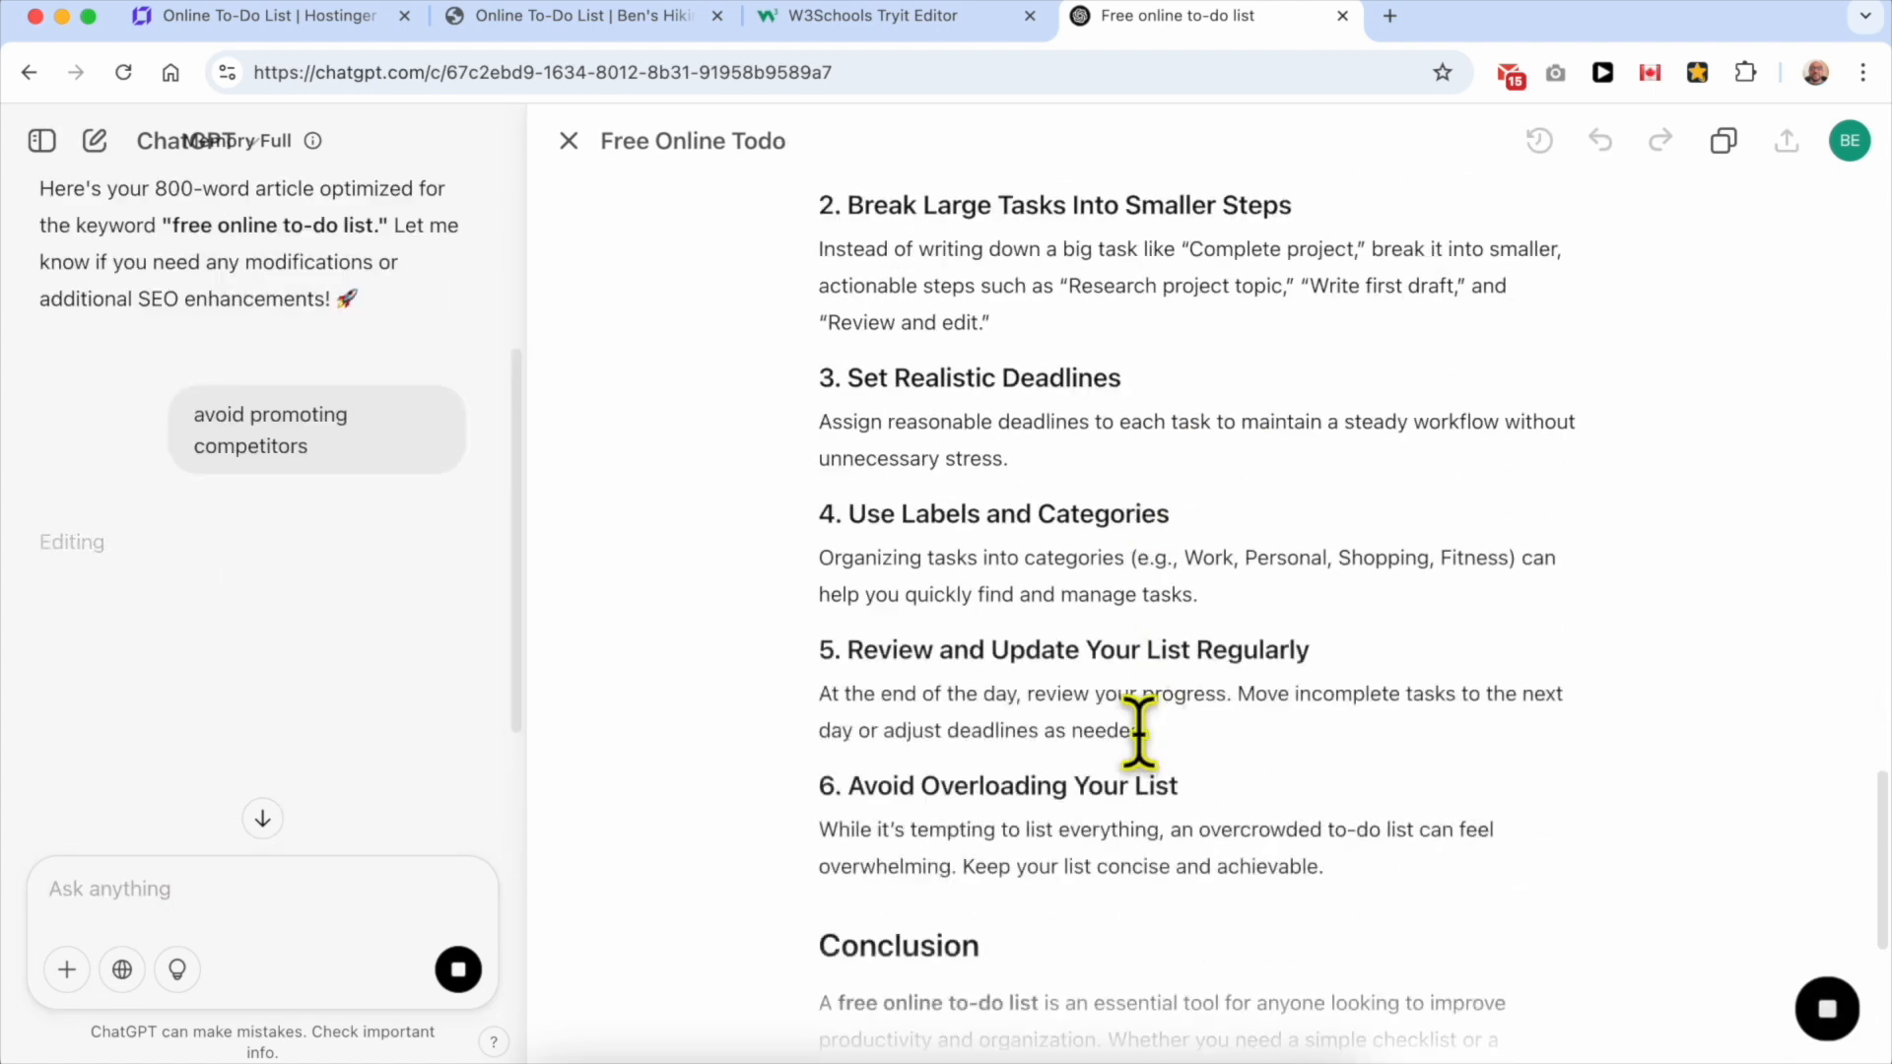
scroll(1130, 729, down, 5)
scroll(1079, 656, up, 2)
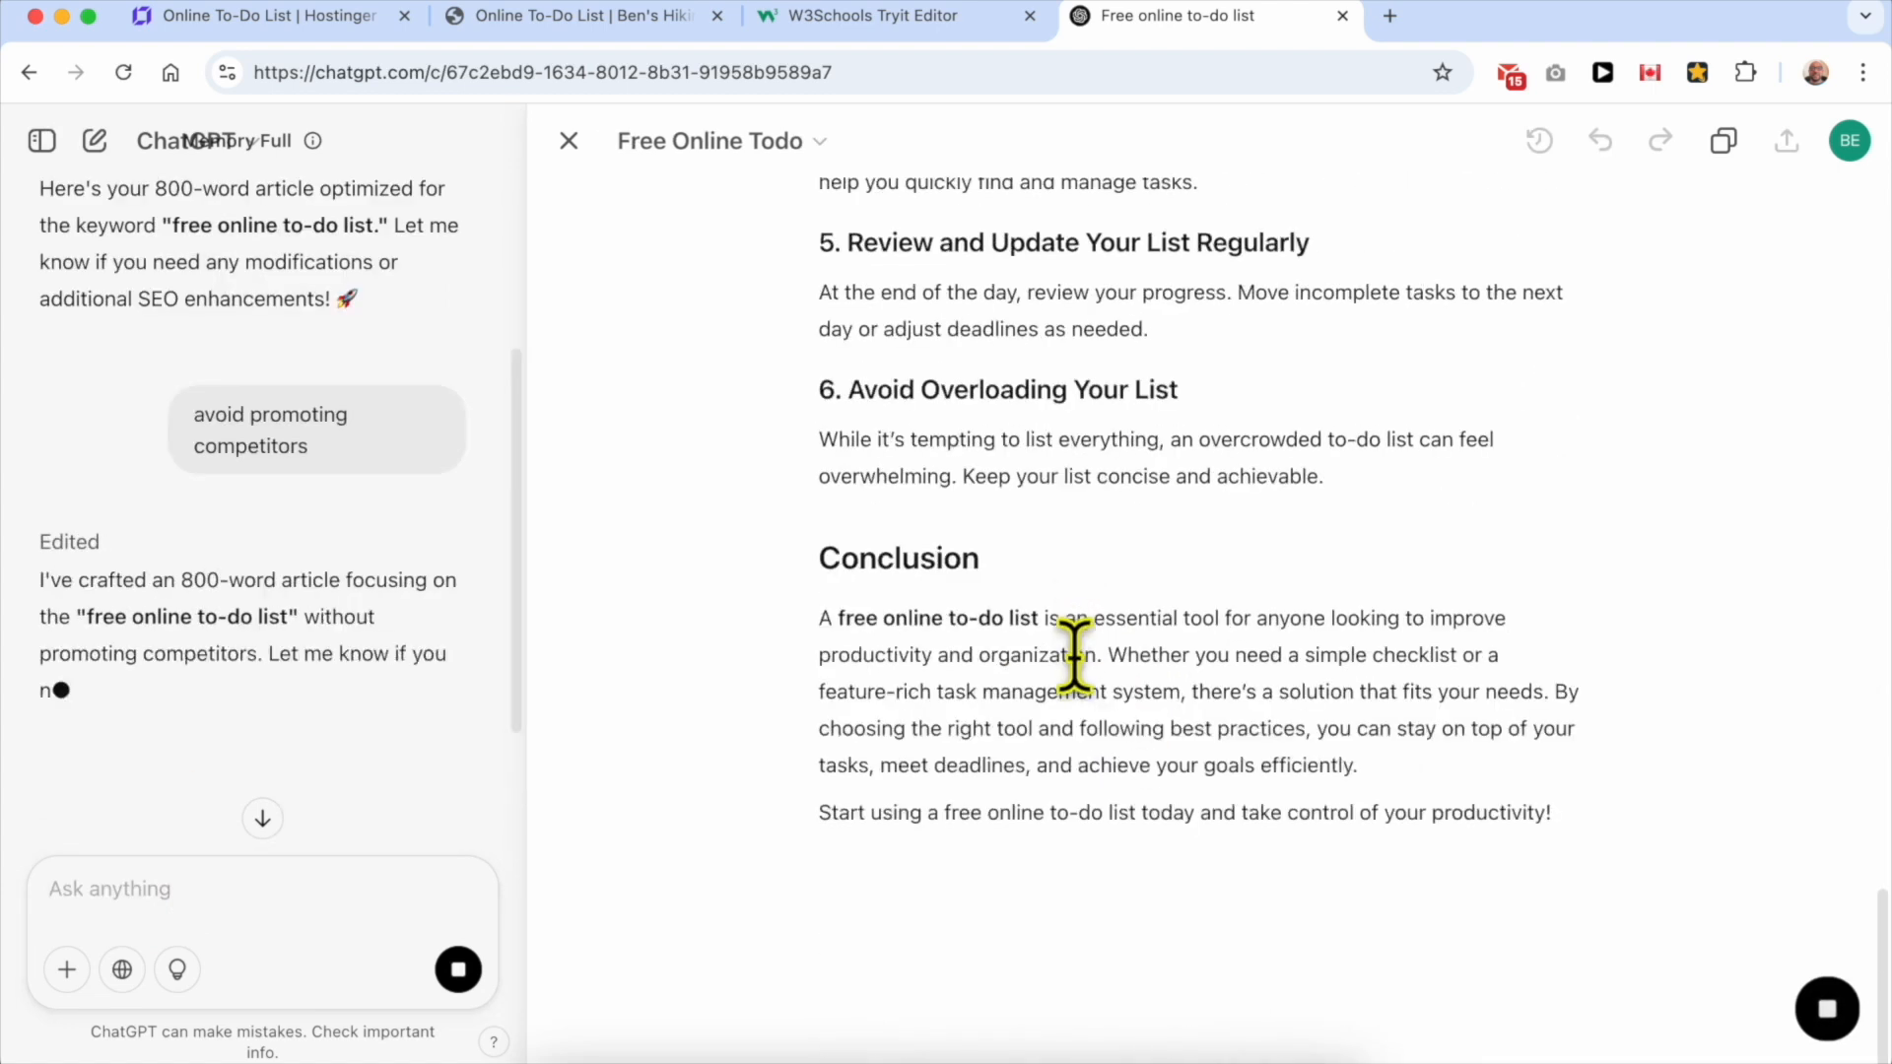
Step: Copy the revised article's body text from the introduction below the title through the end of the conclusion
triple_click(1086, 808)
scroll(1113, 640, up, 15)
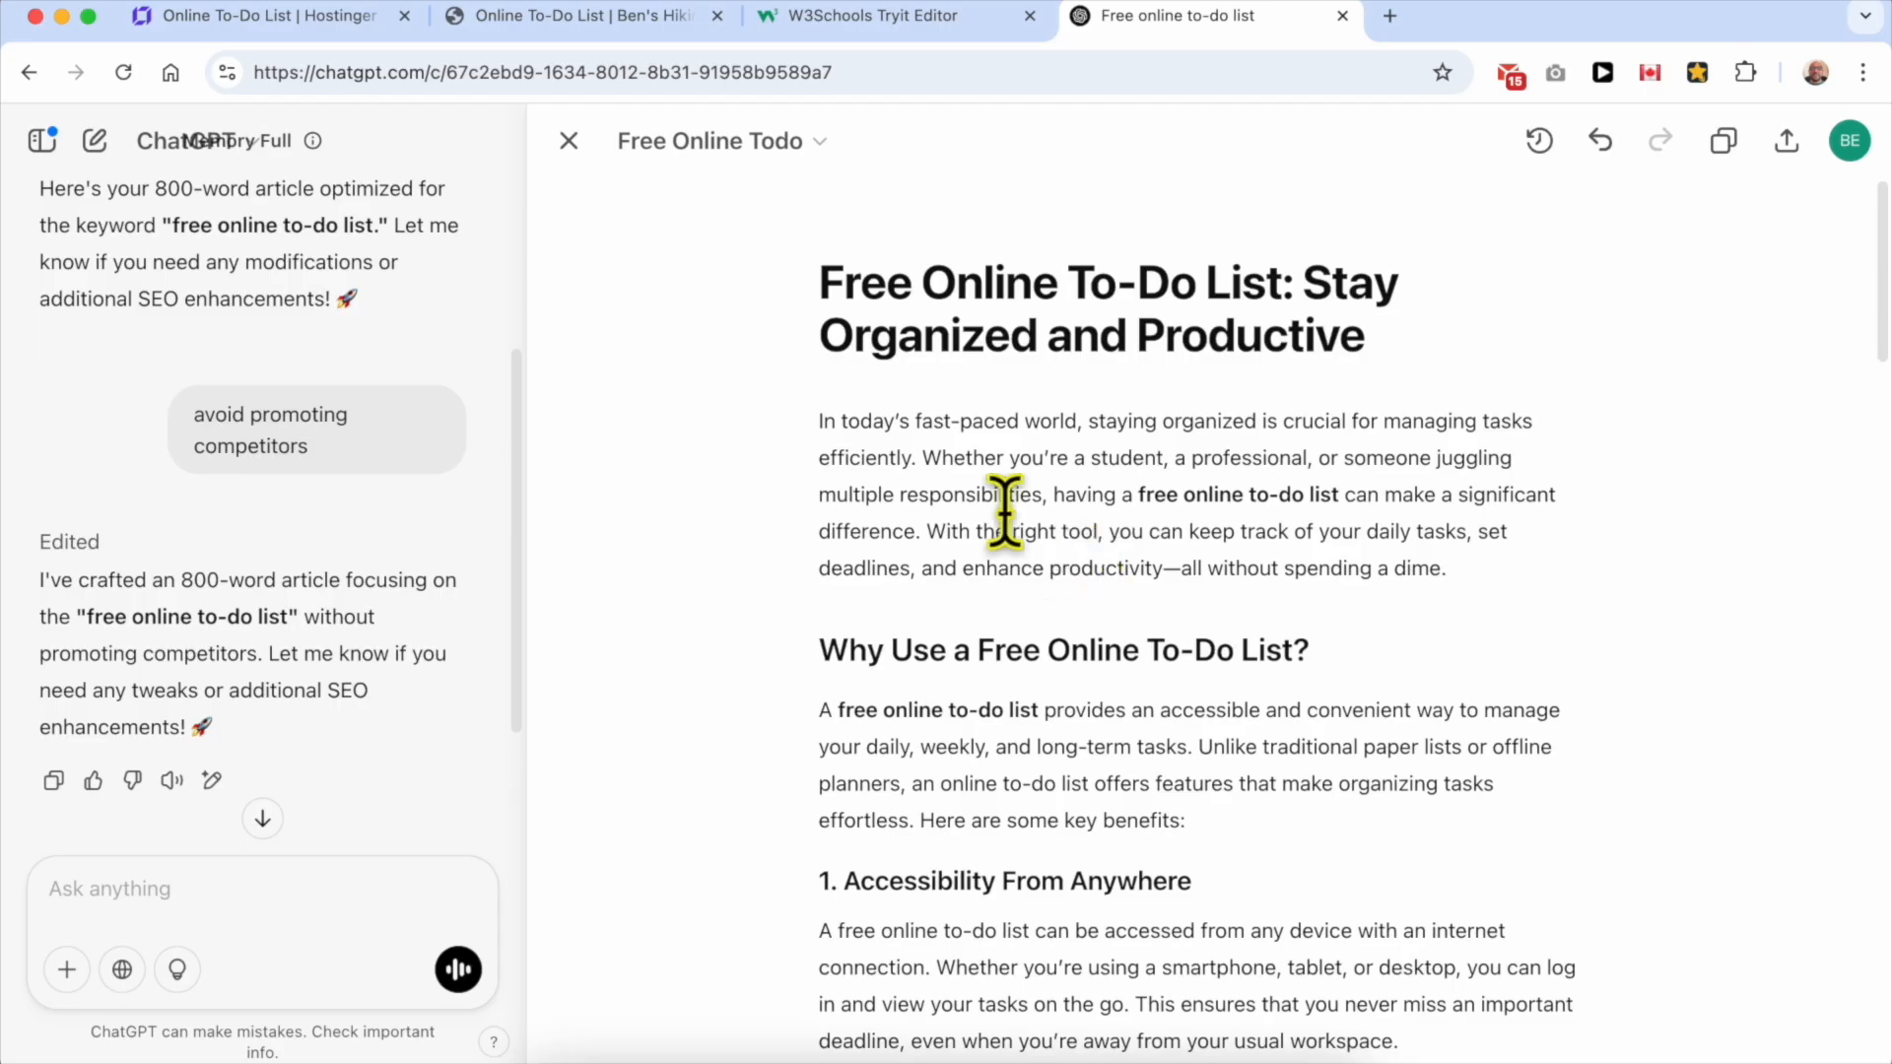
triple_click(968, 453)
right_click(1187, 724)
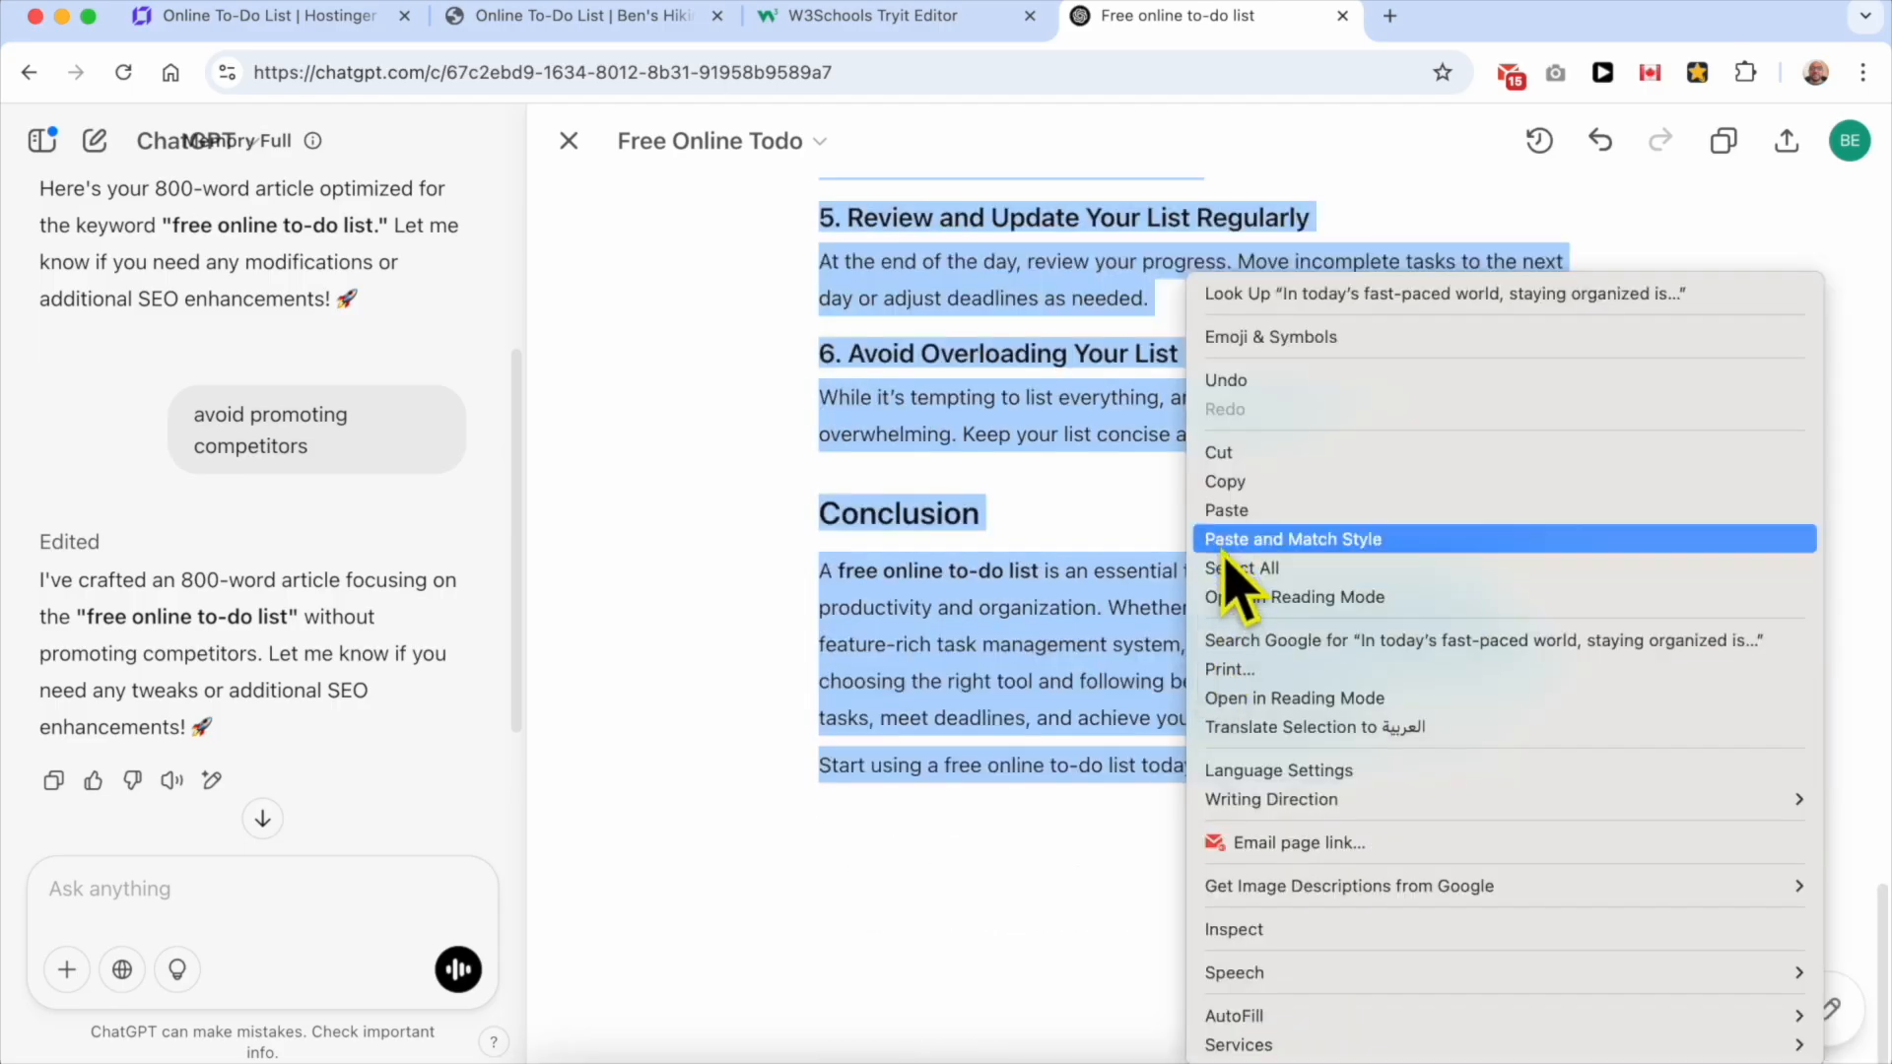
click(1225, 483)
Step: Return to the website builder and add a text element below the to-do list, spanning from the section grid's left edge
click(589, 18)
click(340, 18)
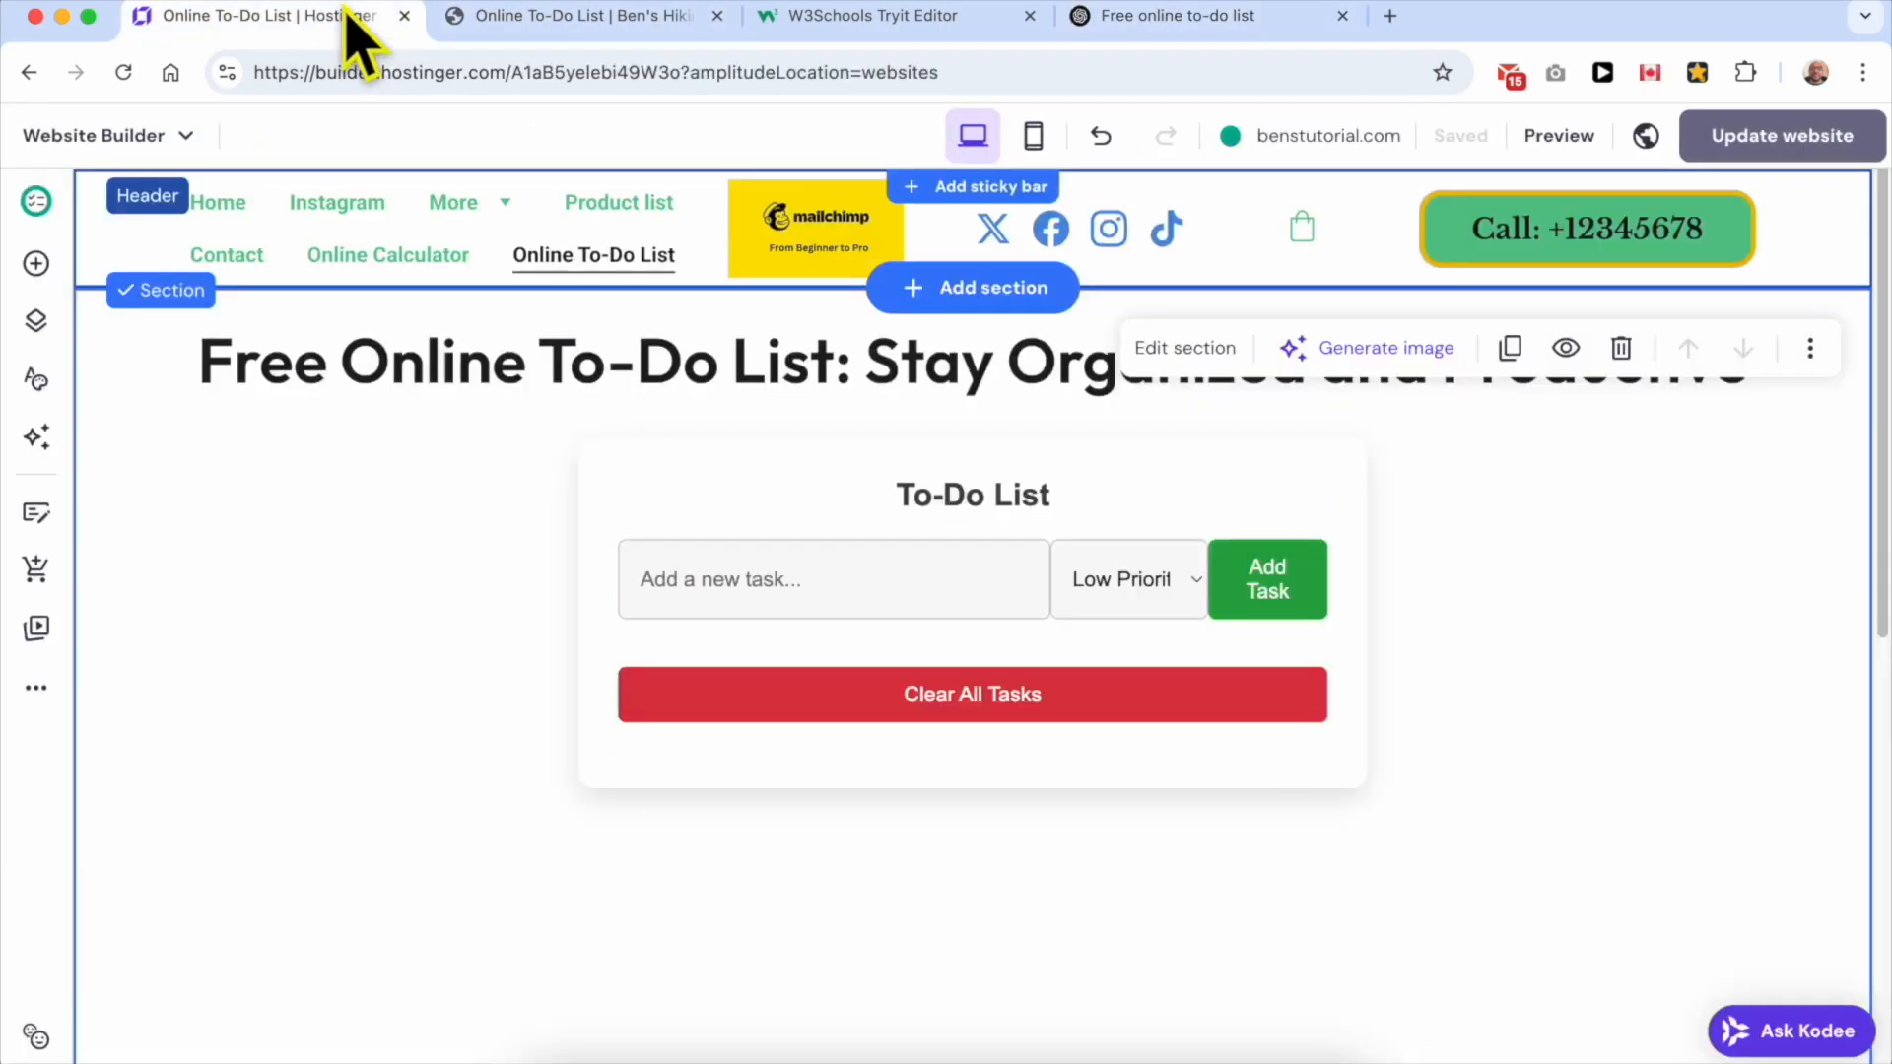
click(35, 263)
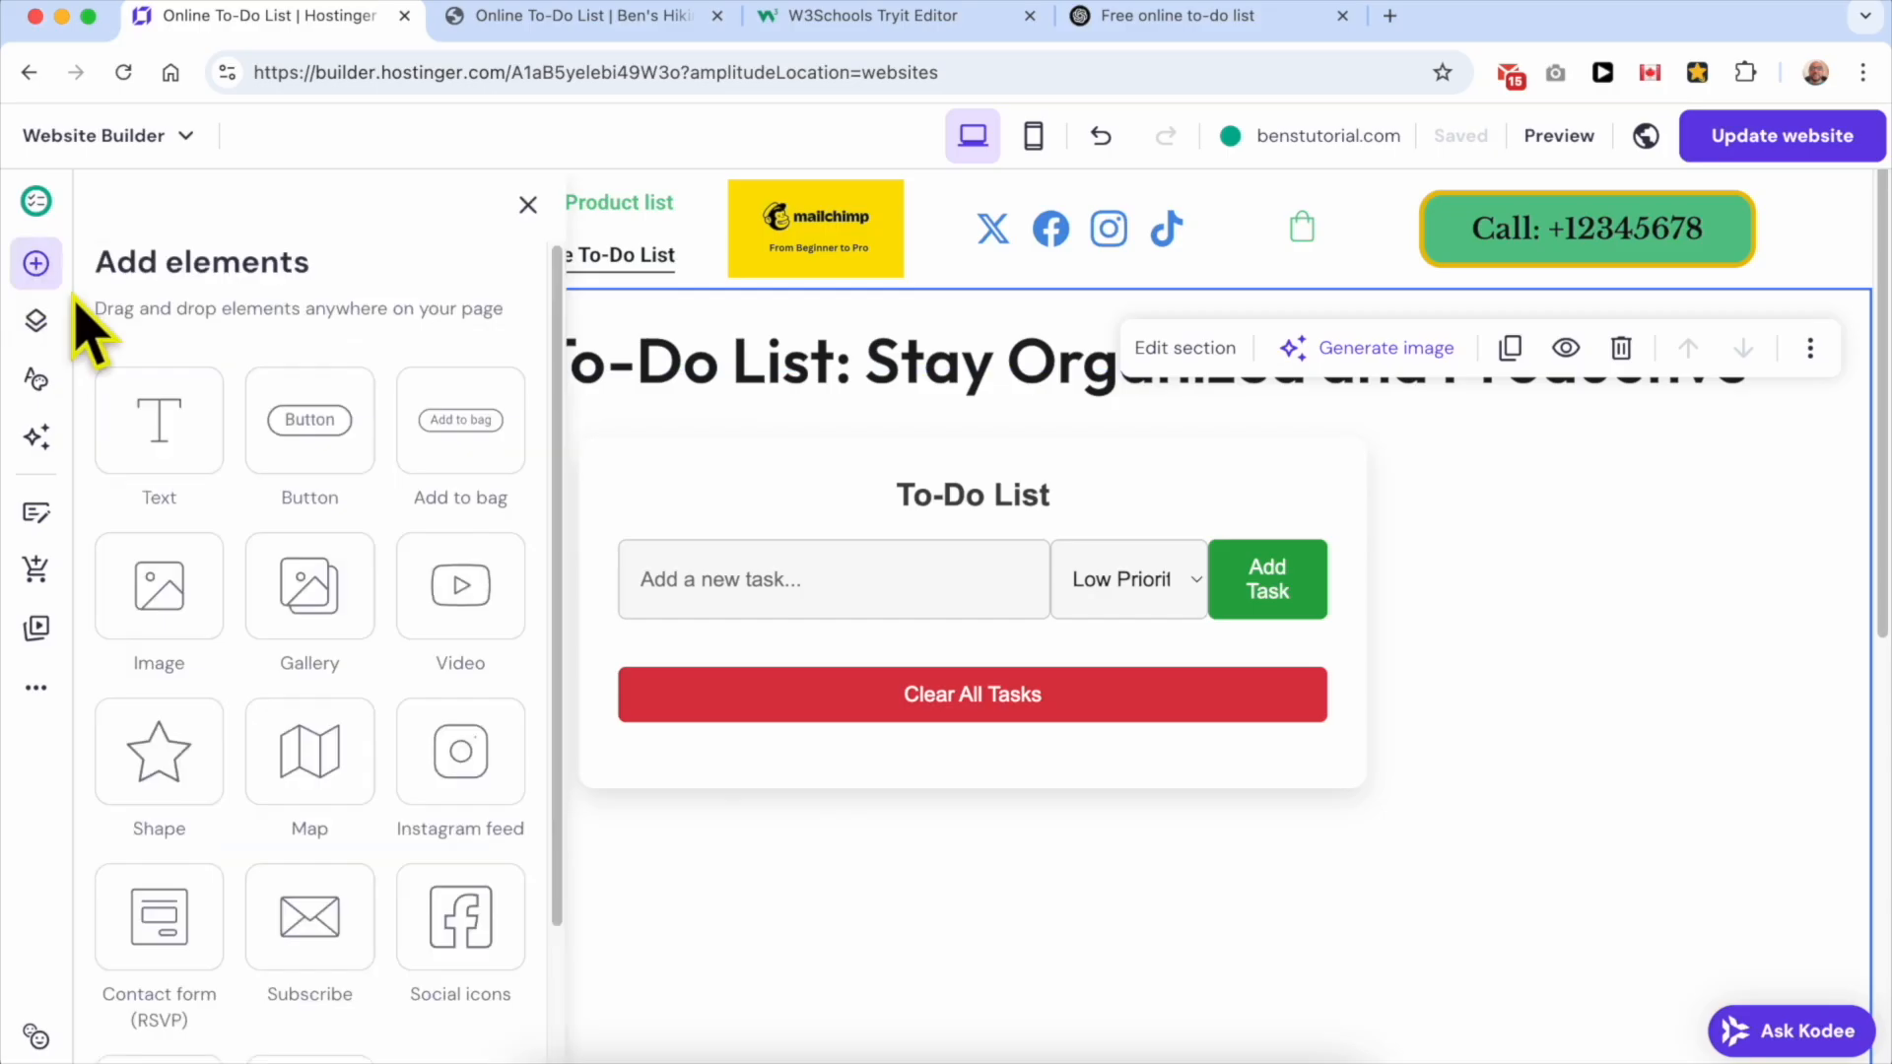
drag(169, 401, 1104, 867)
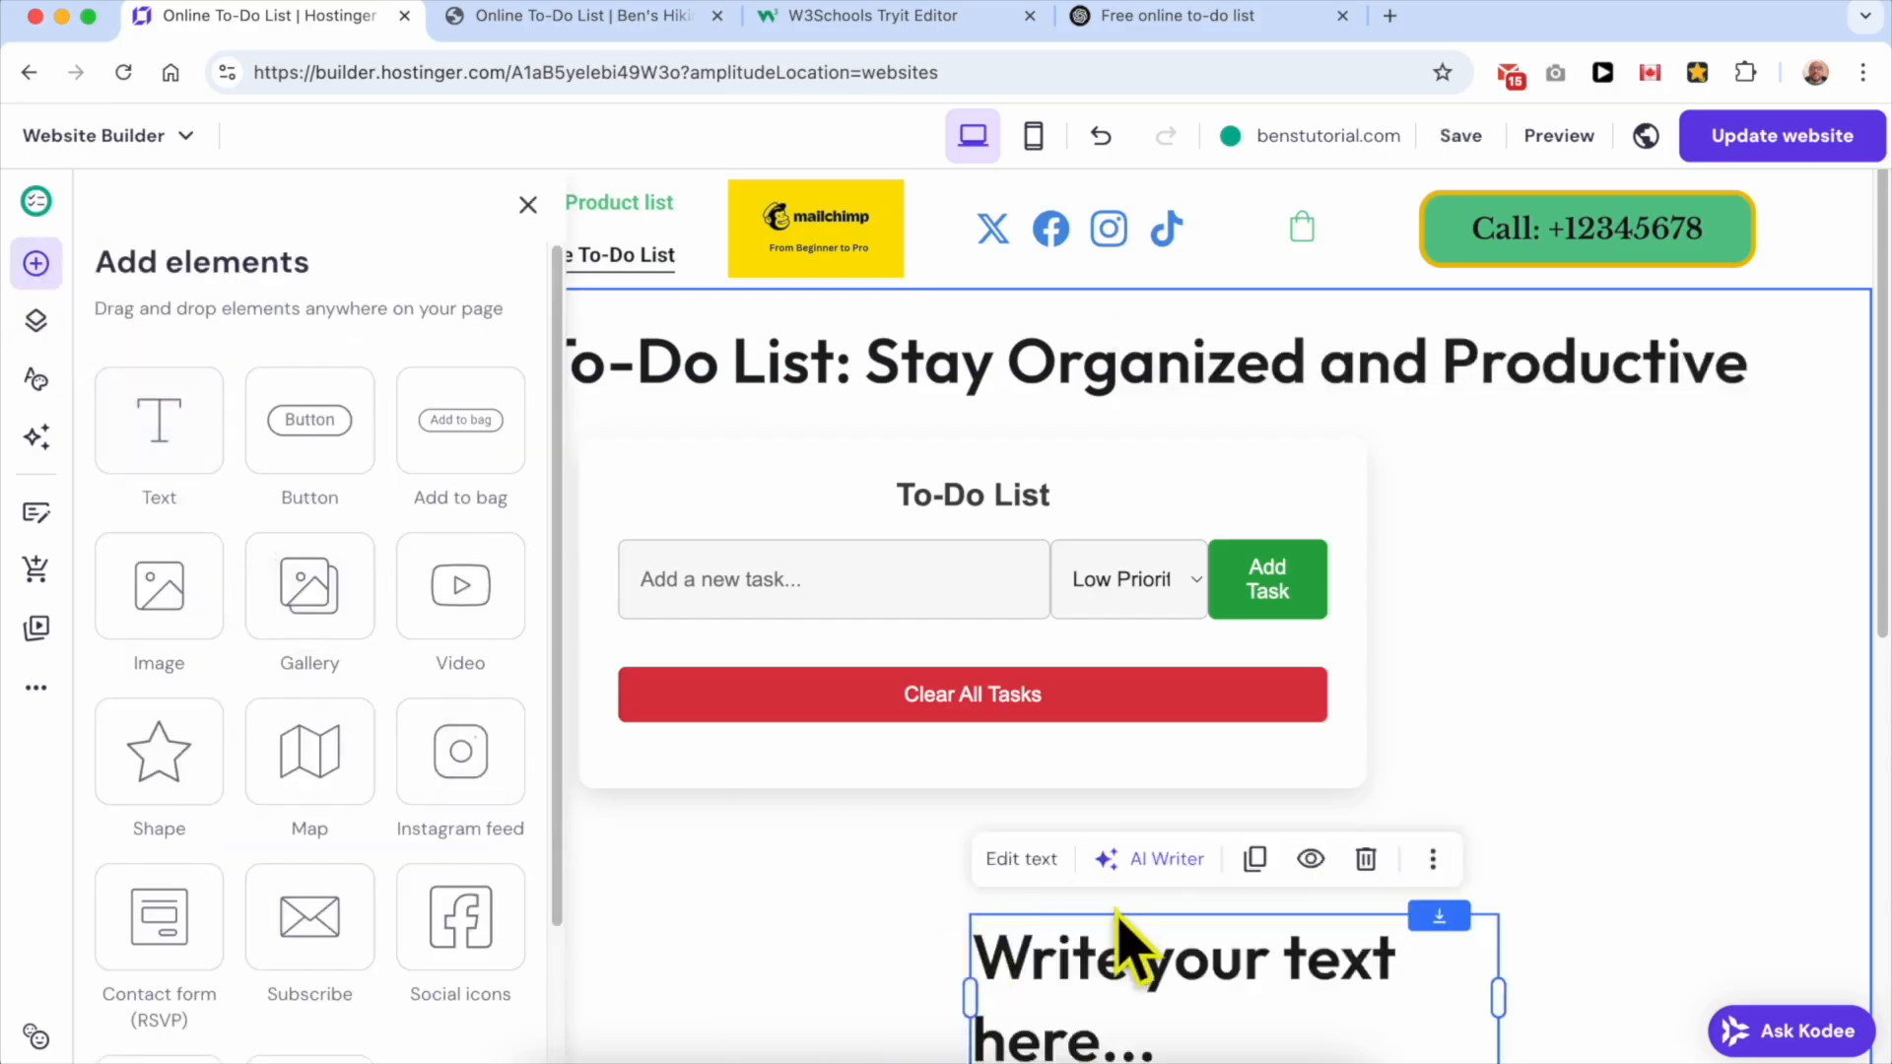
scroll(1110, 824, down, 4)
drag(1069, 661, 276, 631)
Step: Replace the new text element's placeholder with the copied ChatGPT article and deselect the text
key(BackSpace)
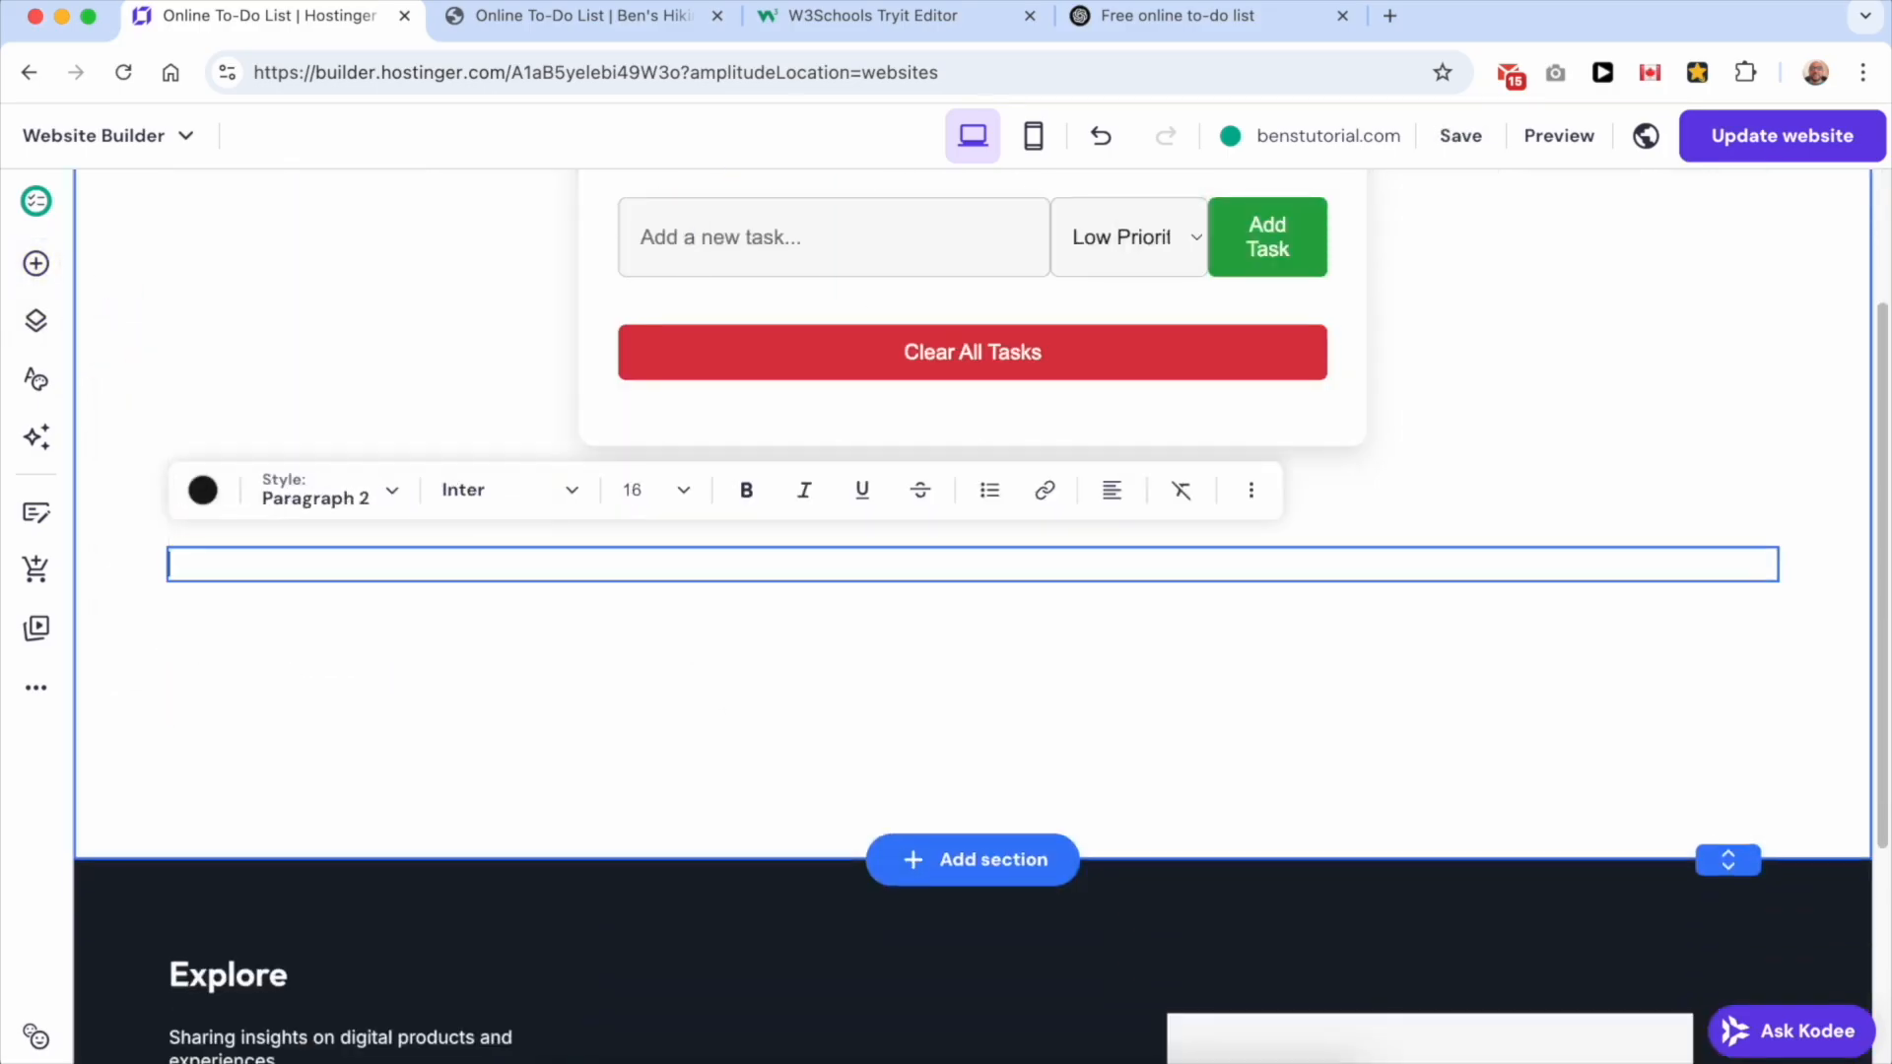
key(super+v)
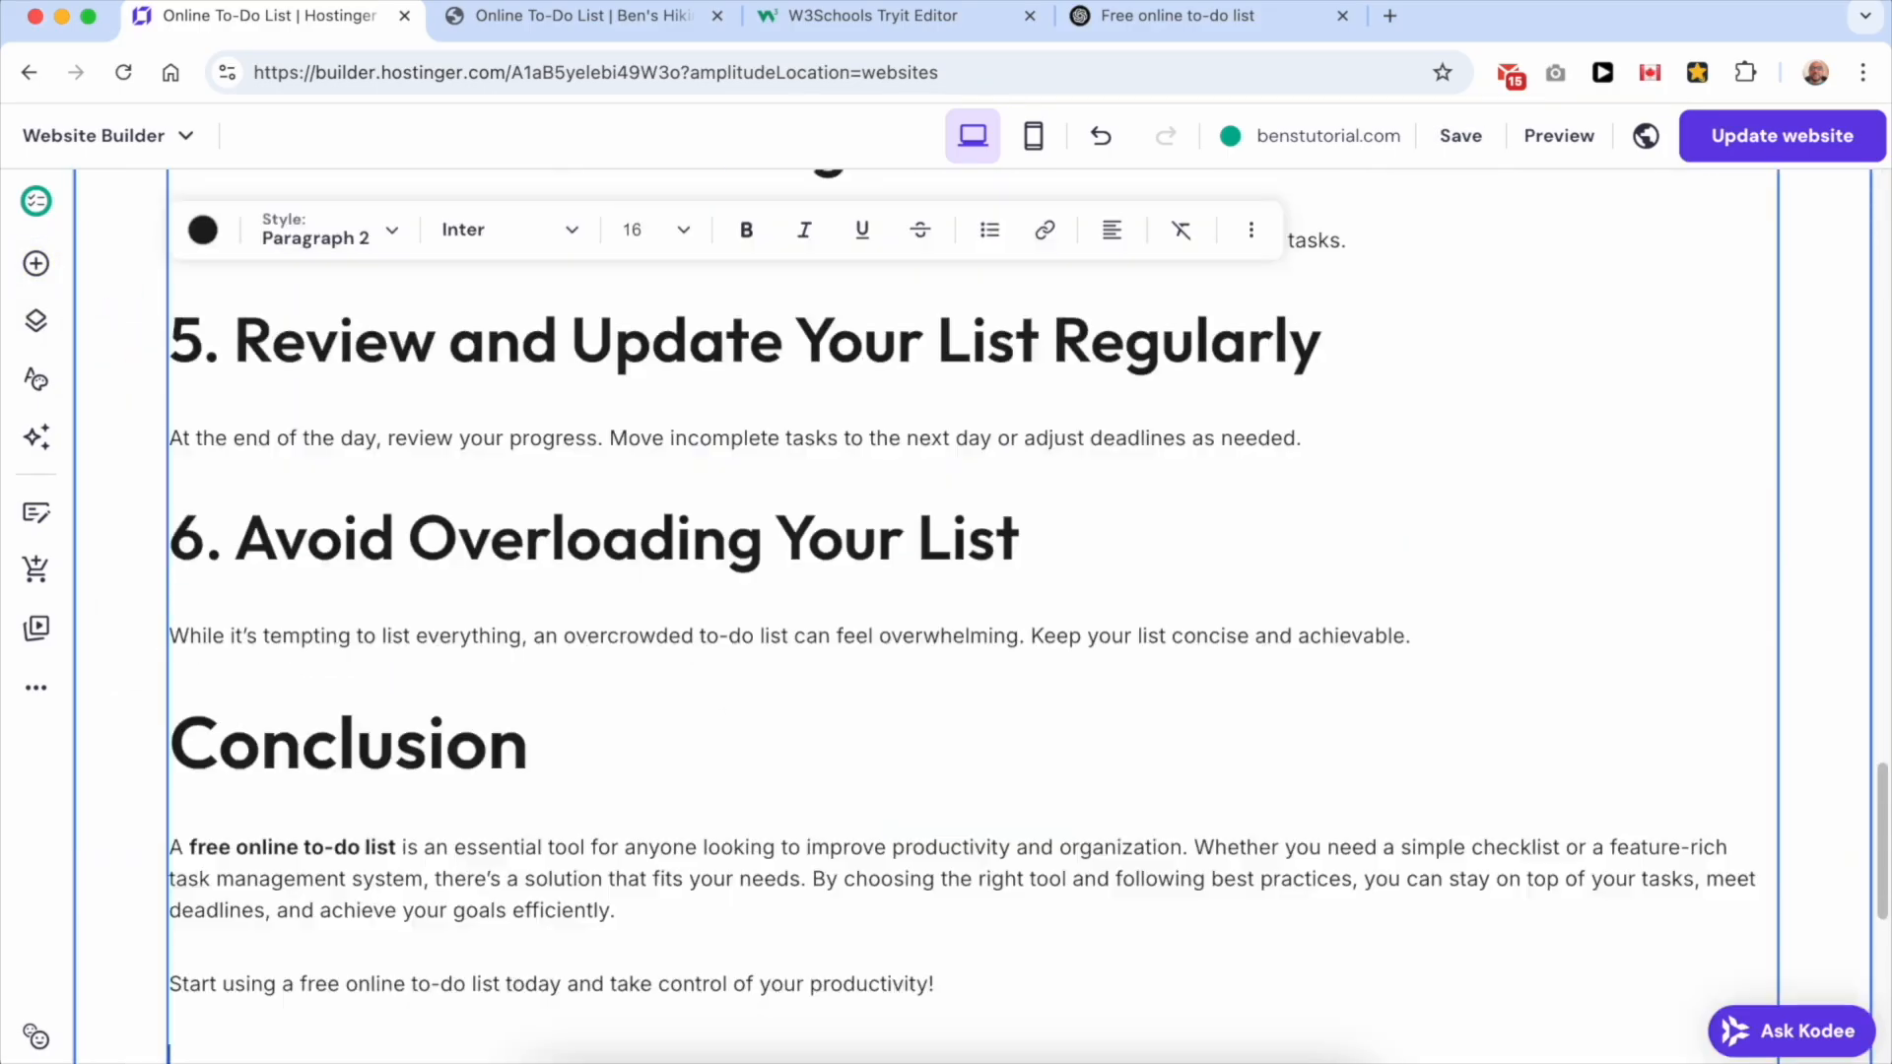
scroll(784, 650, up, 1)
scroll(785, 651, up, 10)
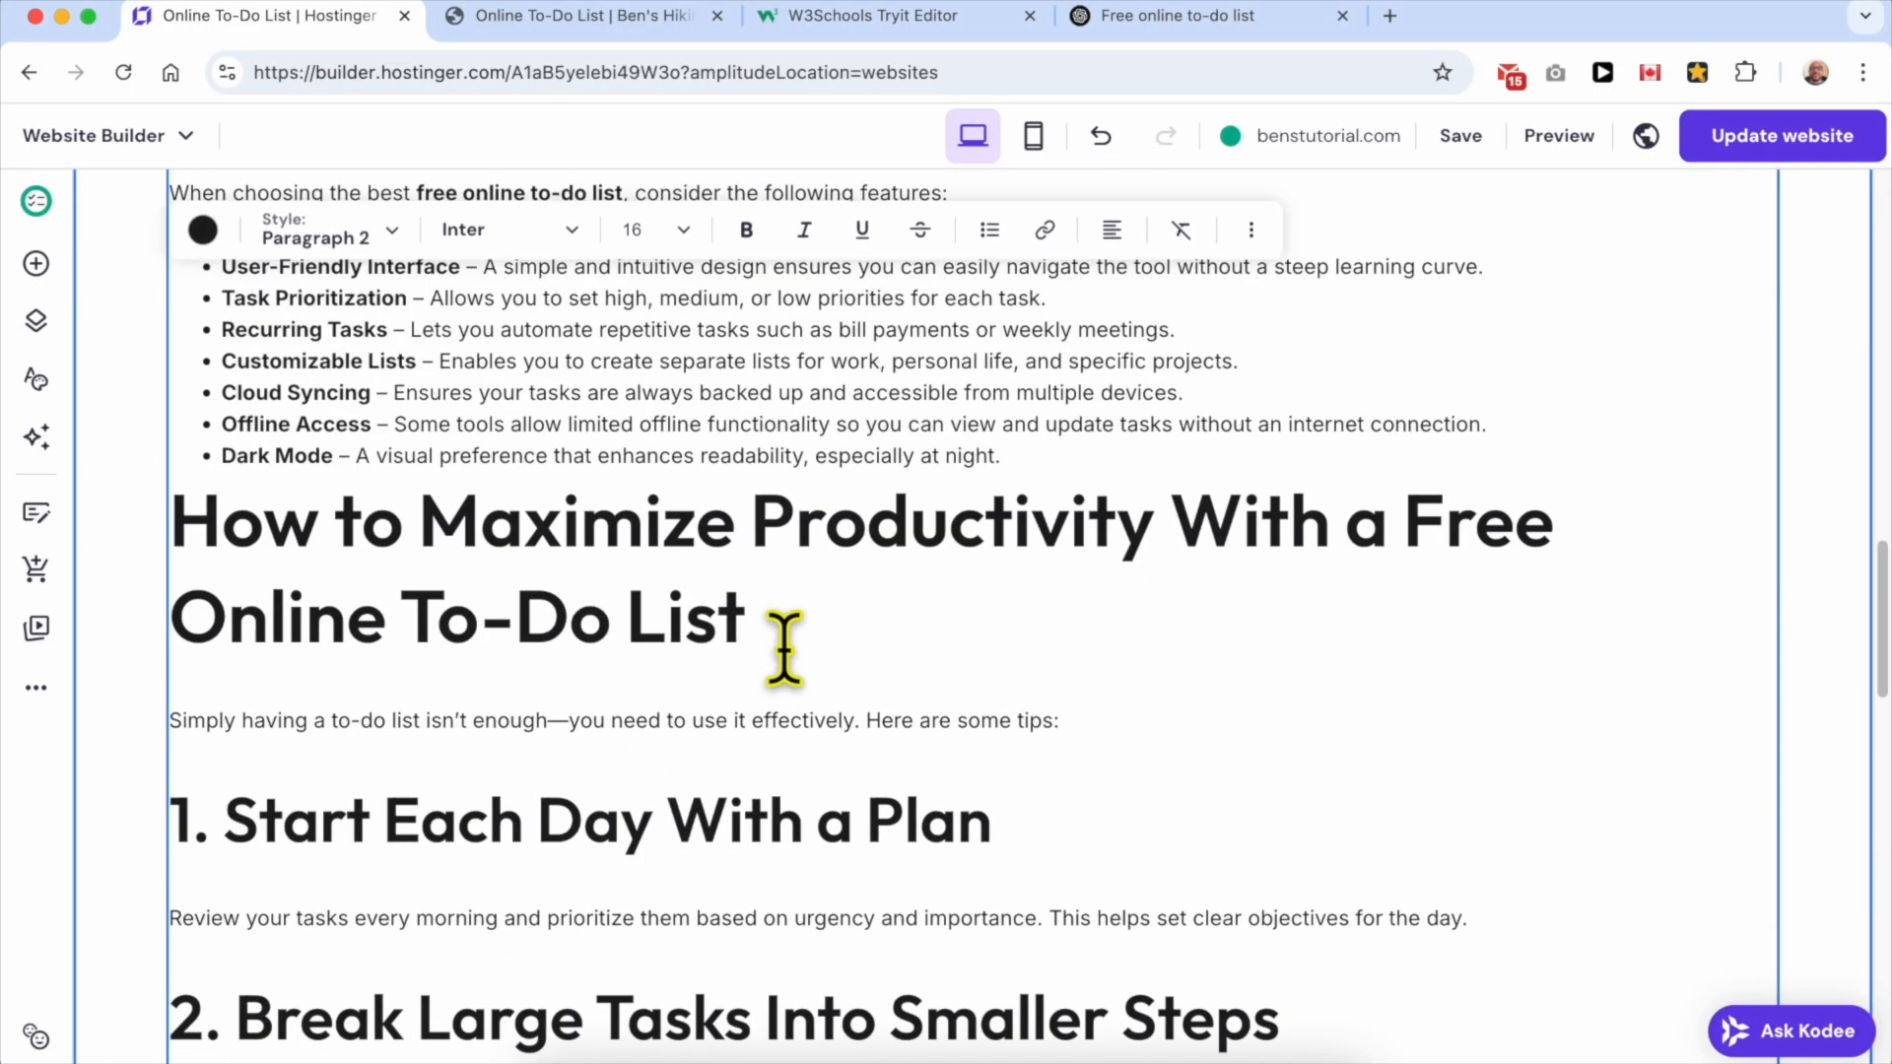
scroll(731, 655, up, 5)
scroll(593, 613, up, 15)
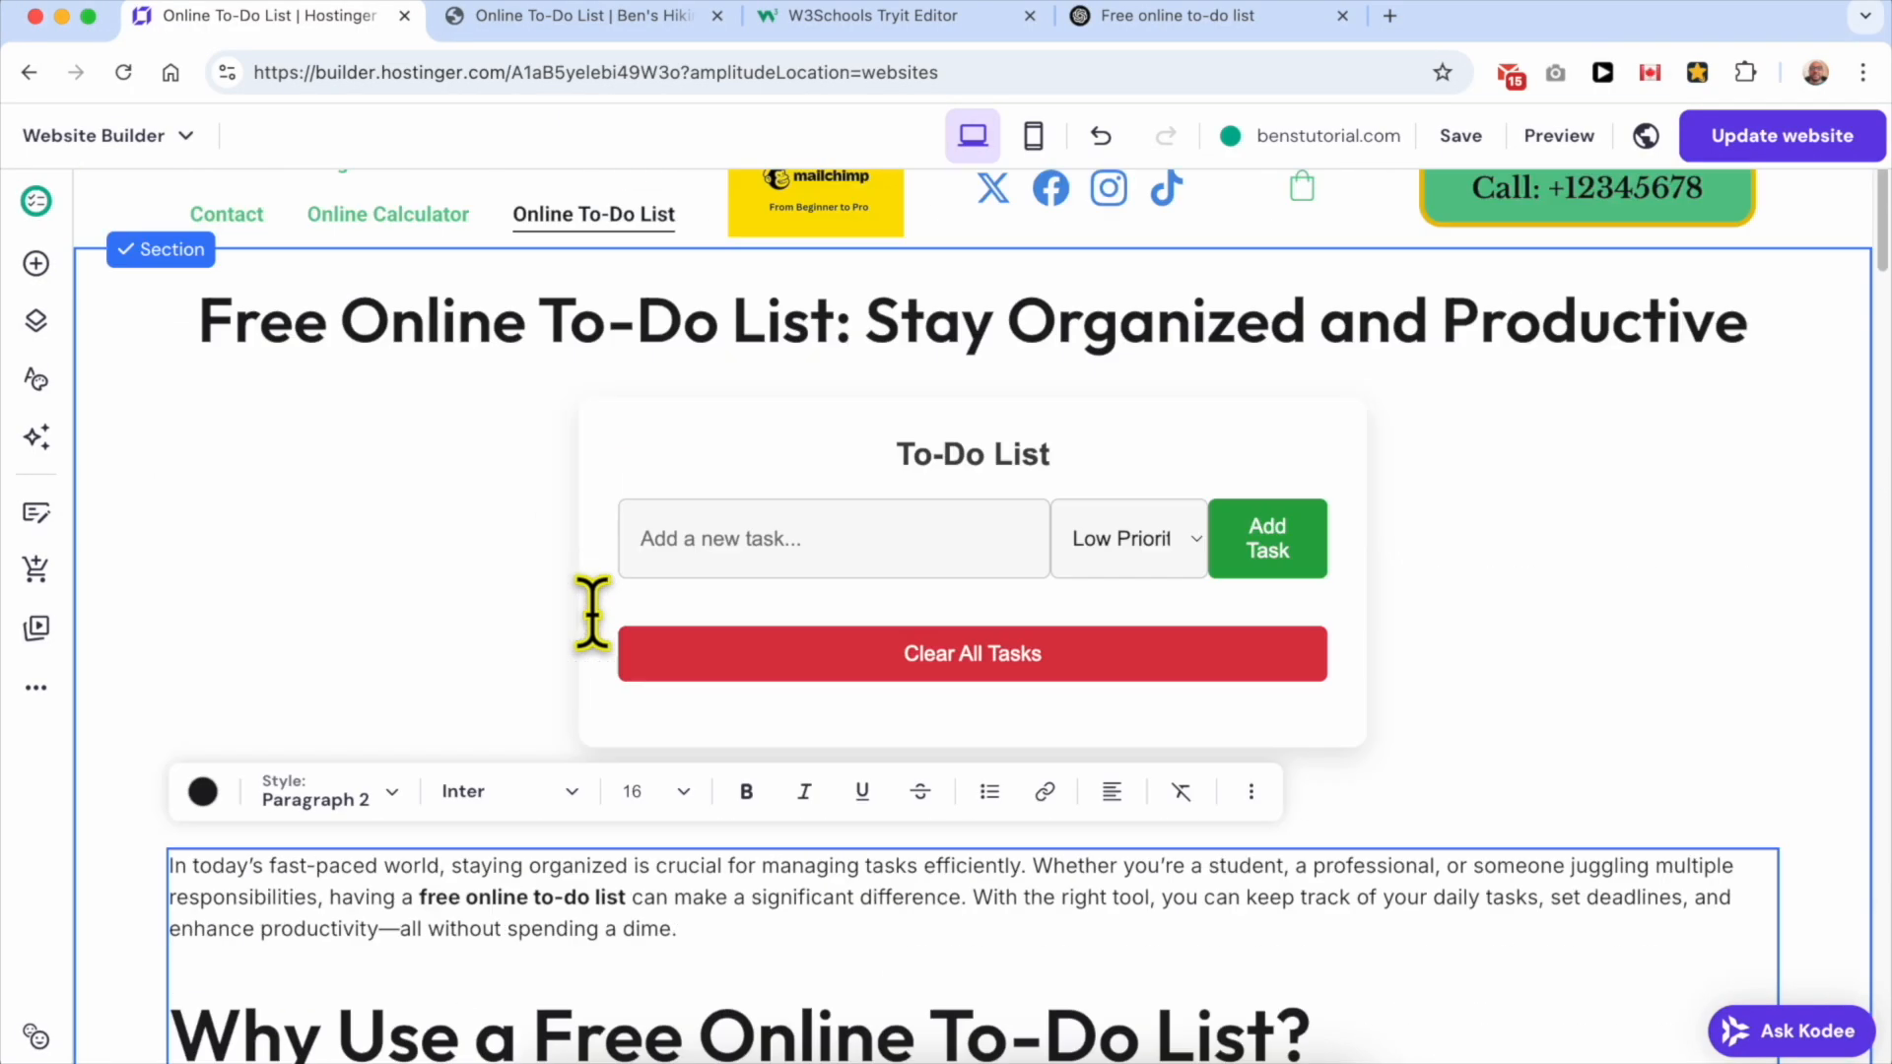
click(229, 547)
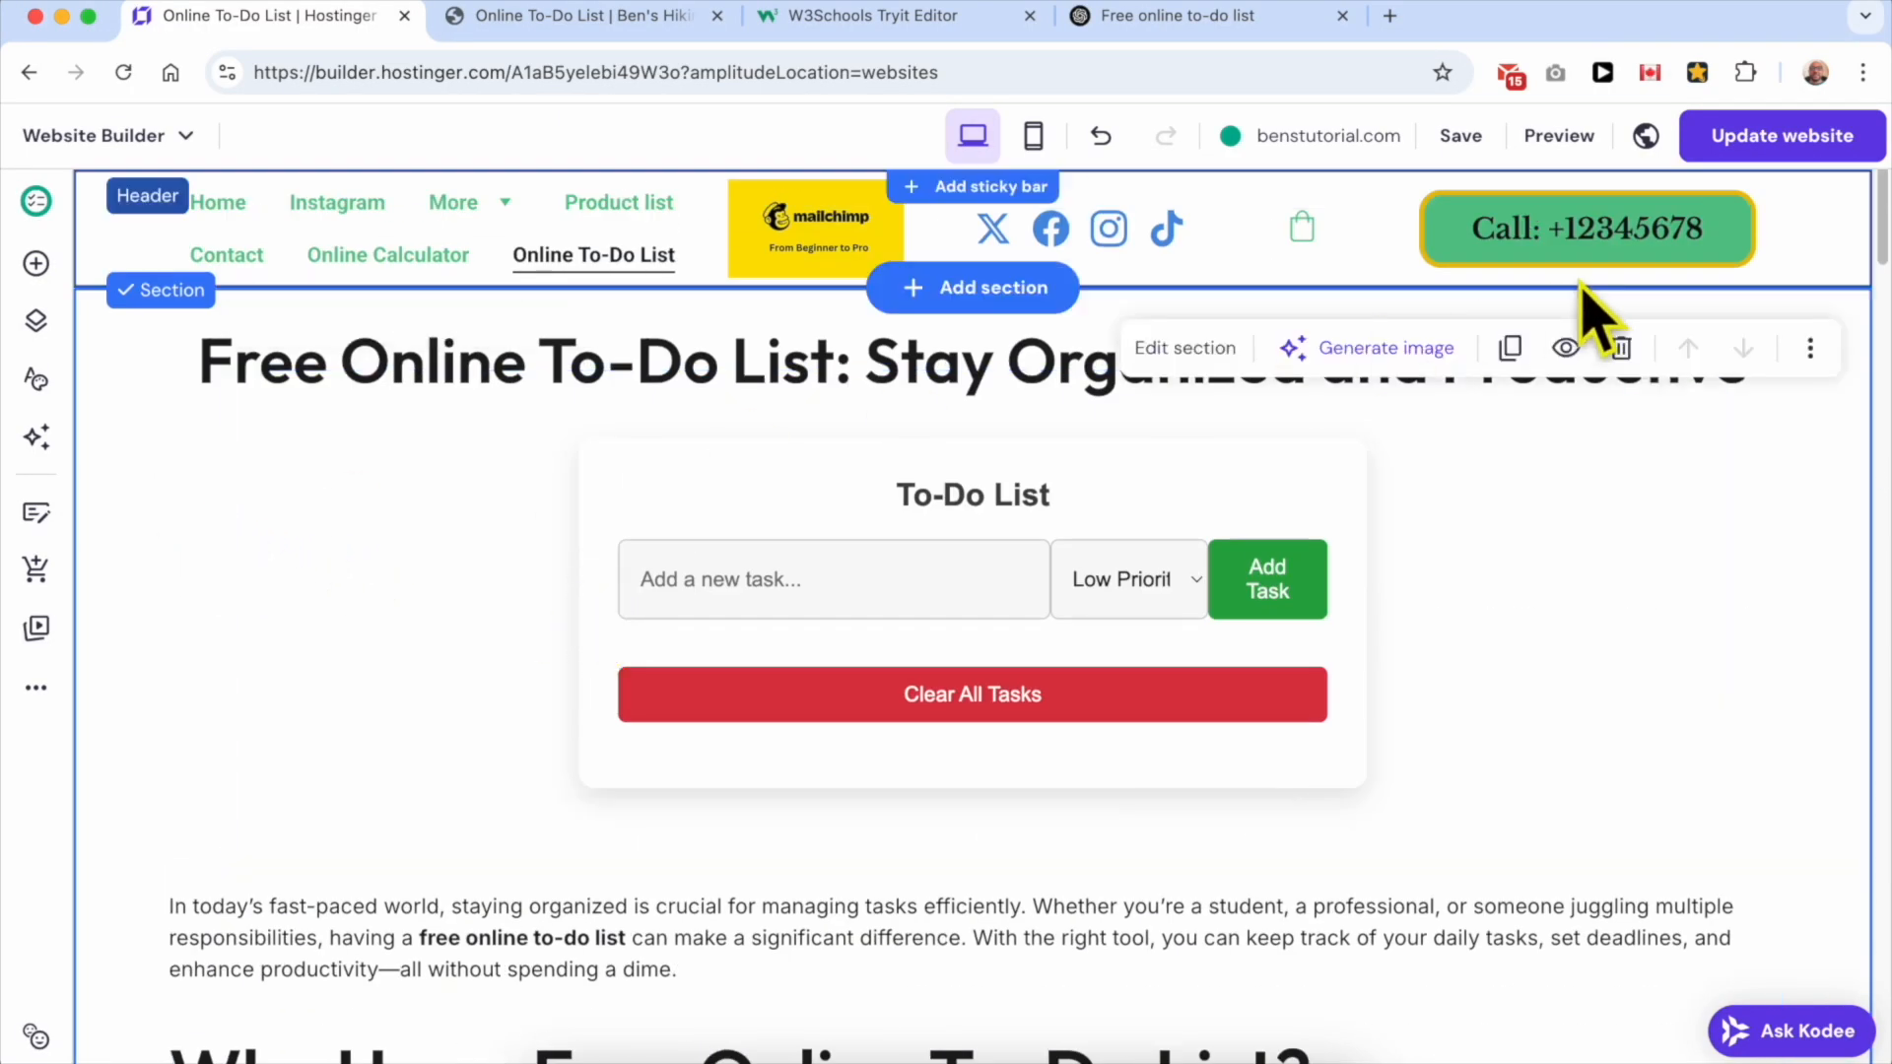
Step: Publish the website changes and close the publishing confirmation
click(1761, 146)
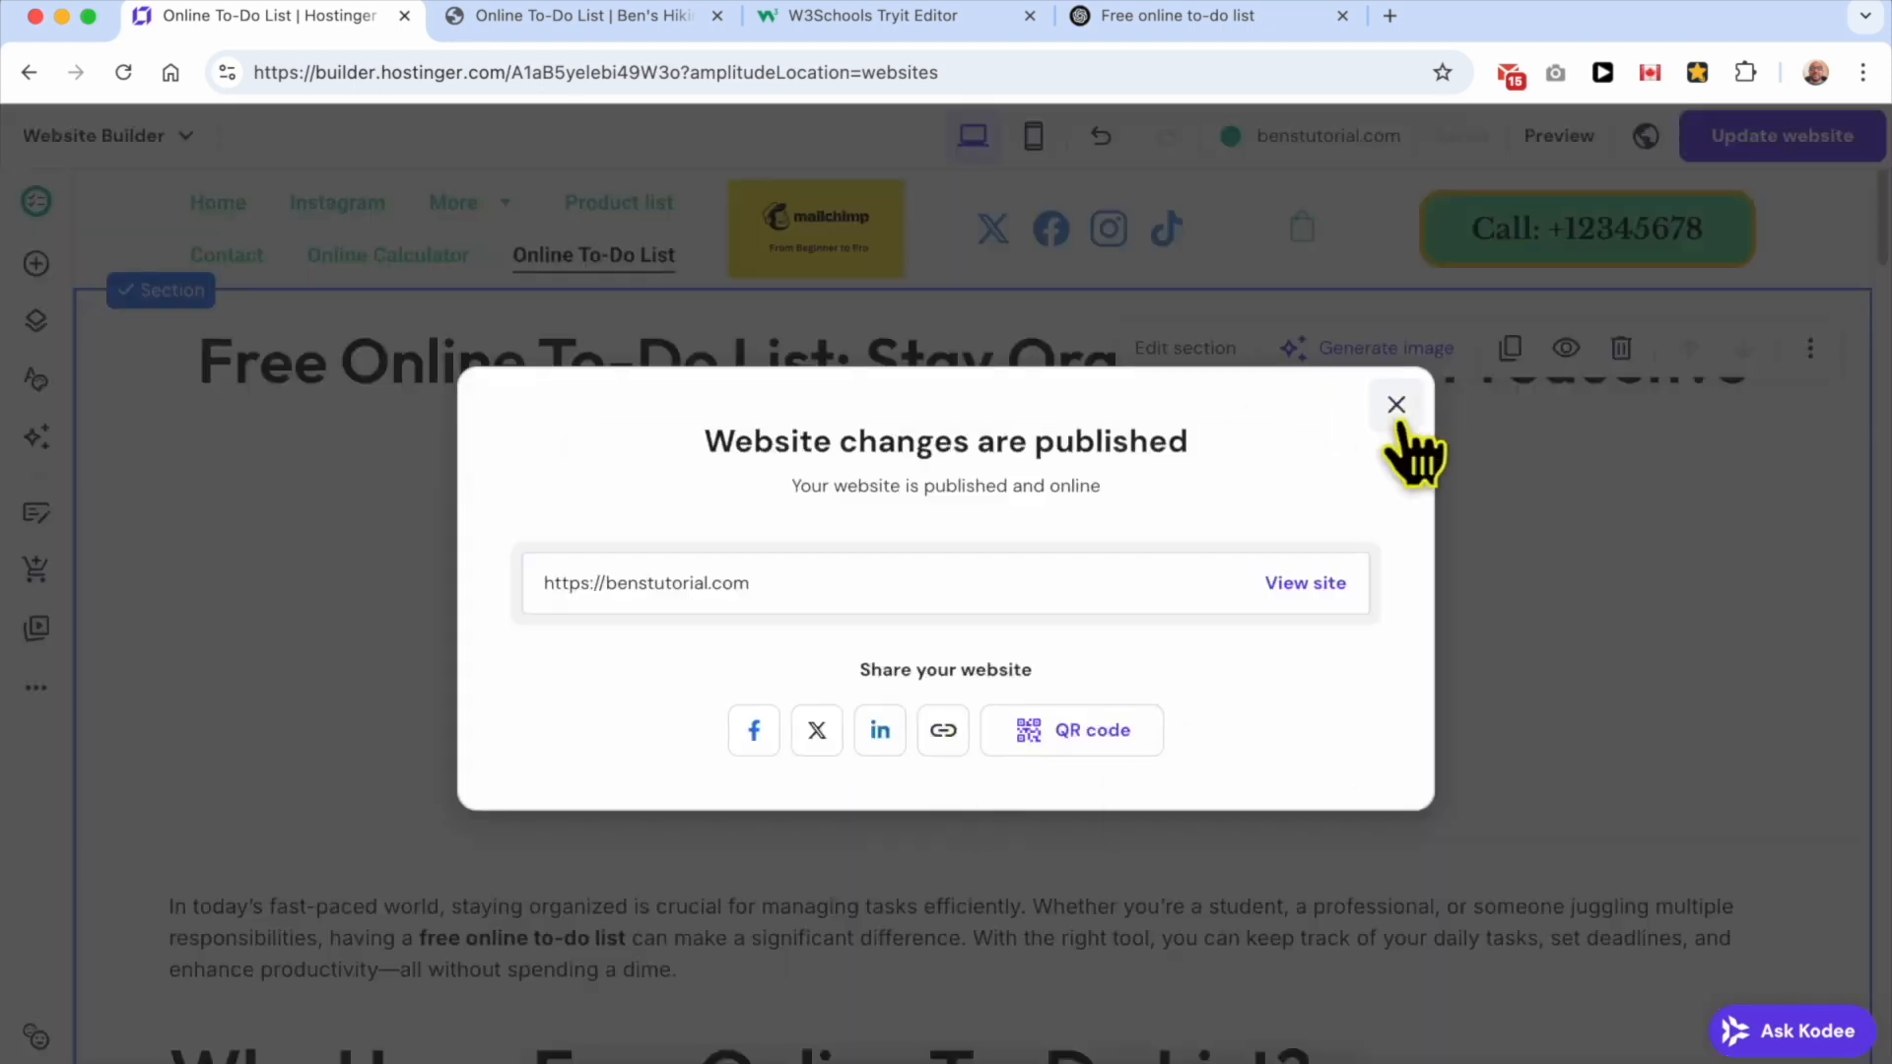
click(1397, 405)
scroll(1015, 787, down, 2)
scroll(1015, 786, down, 5)
scroll(976, 444, up, 8)
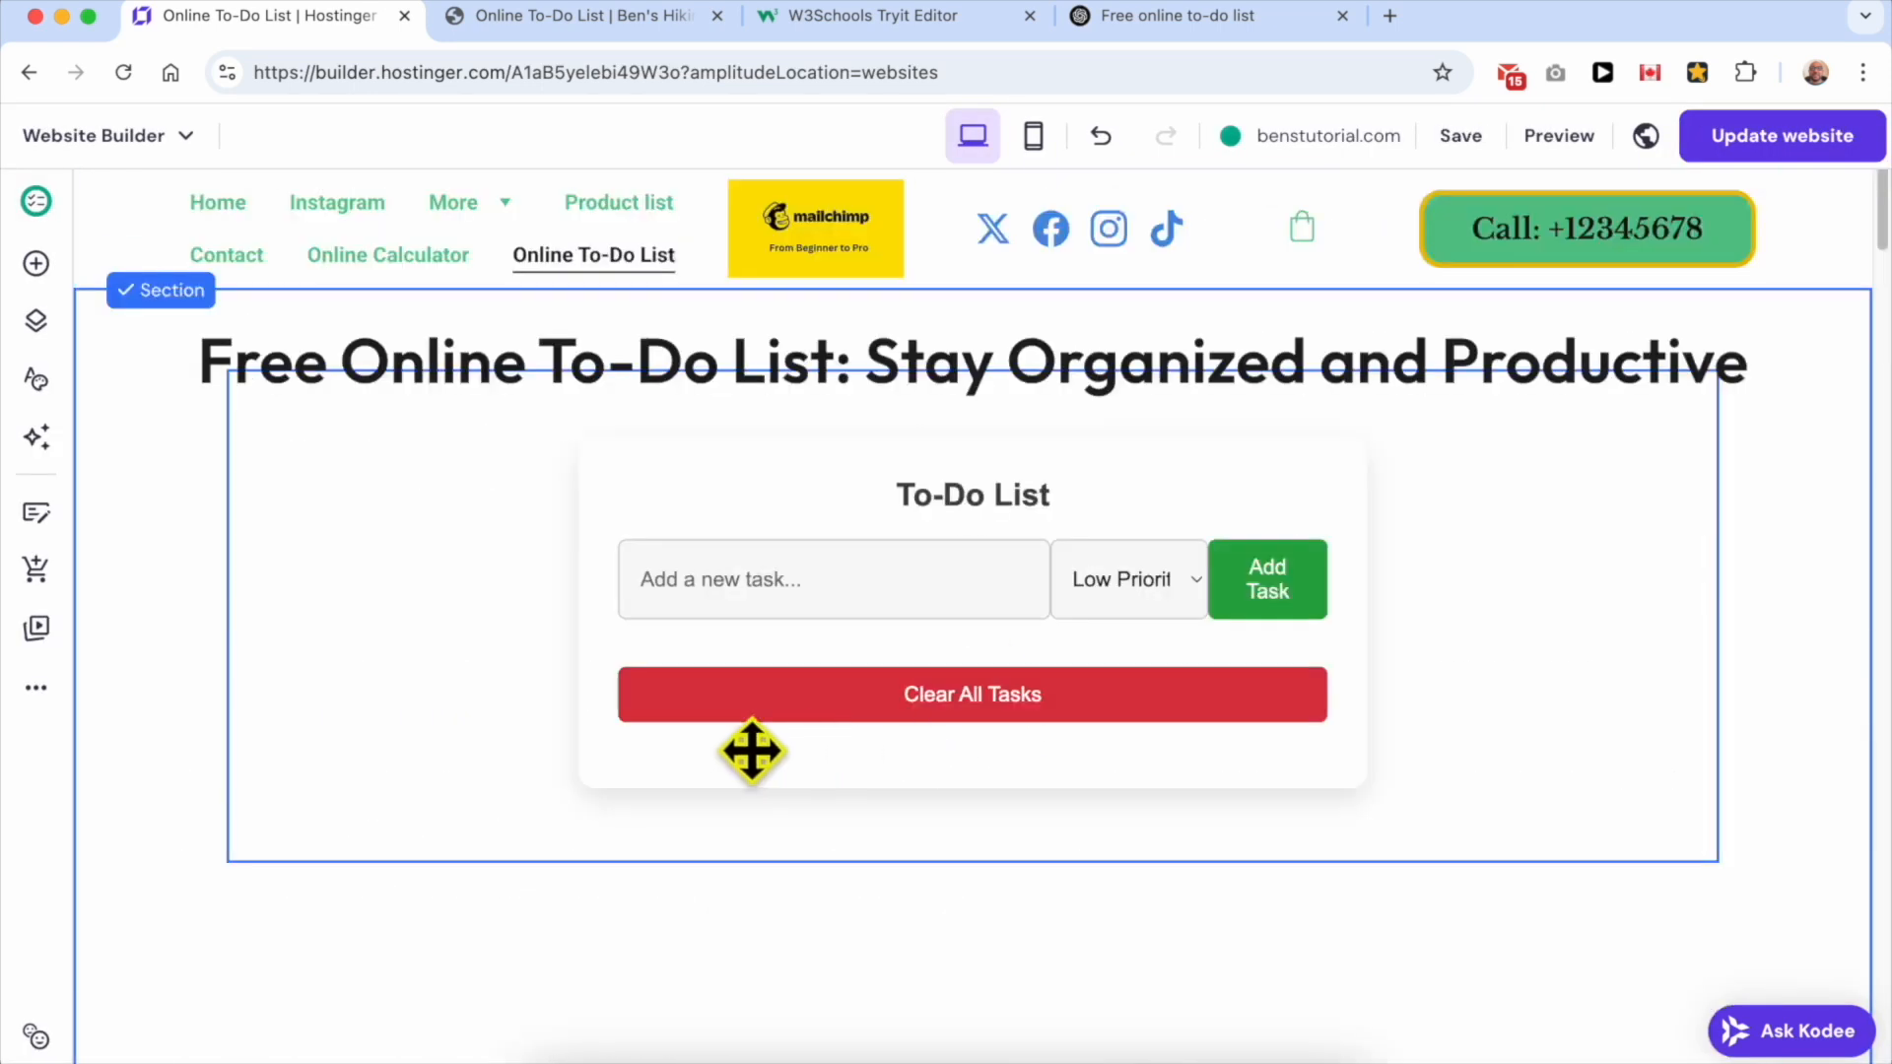
Step: Republish the website and open the Online To-Do List page on the live site
click(1779, 143)
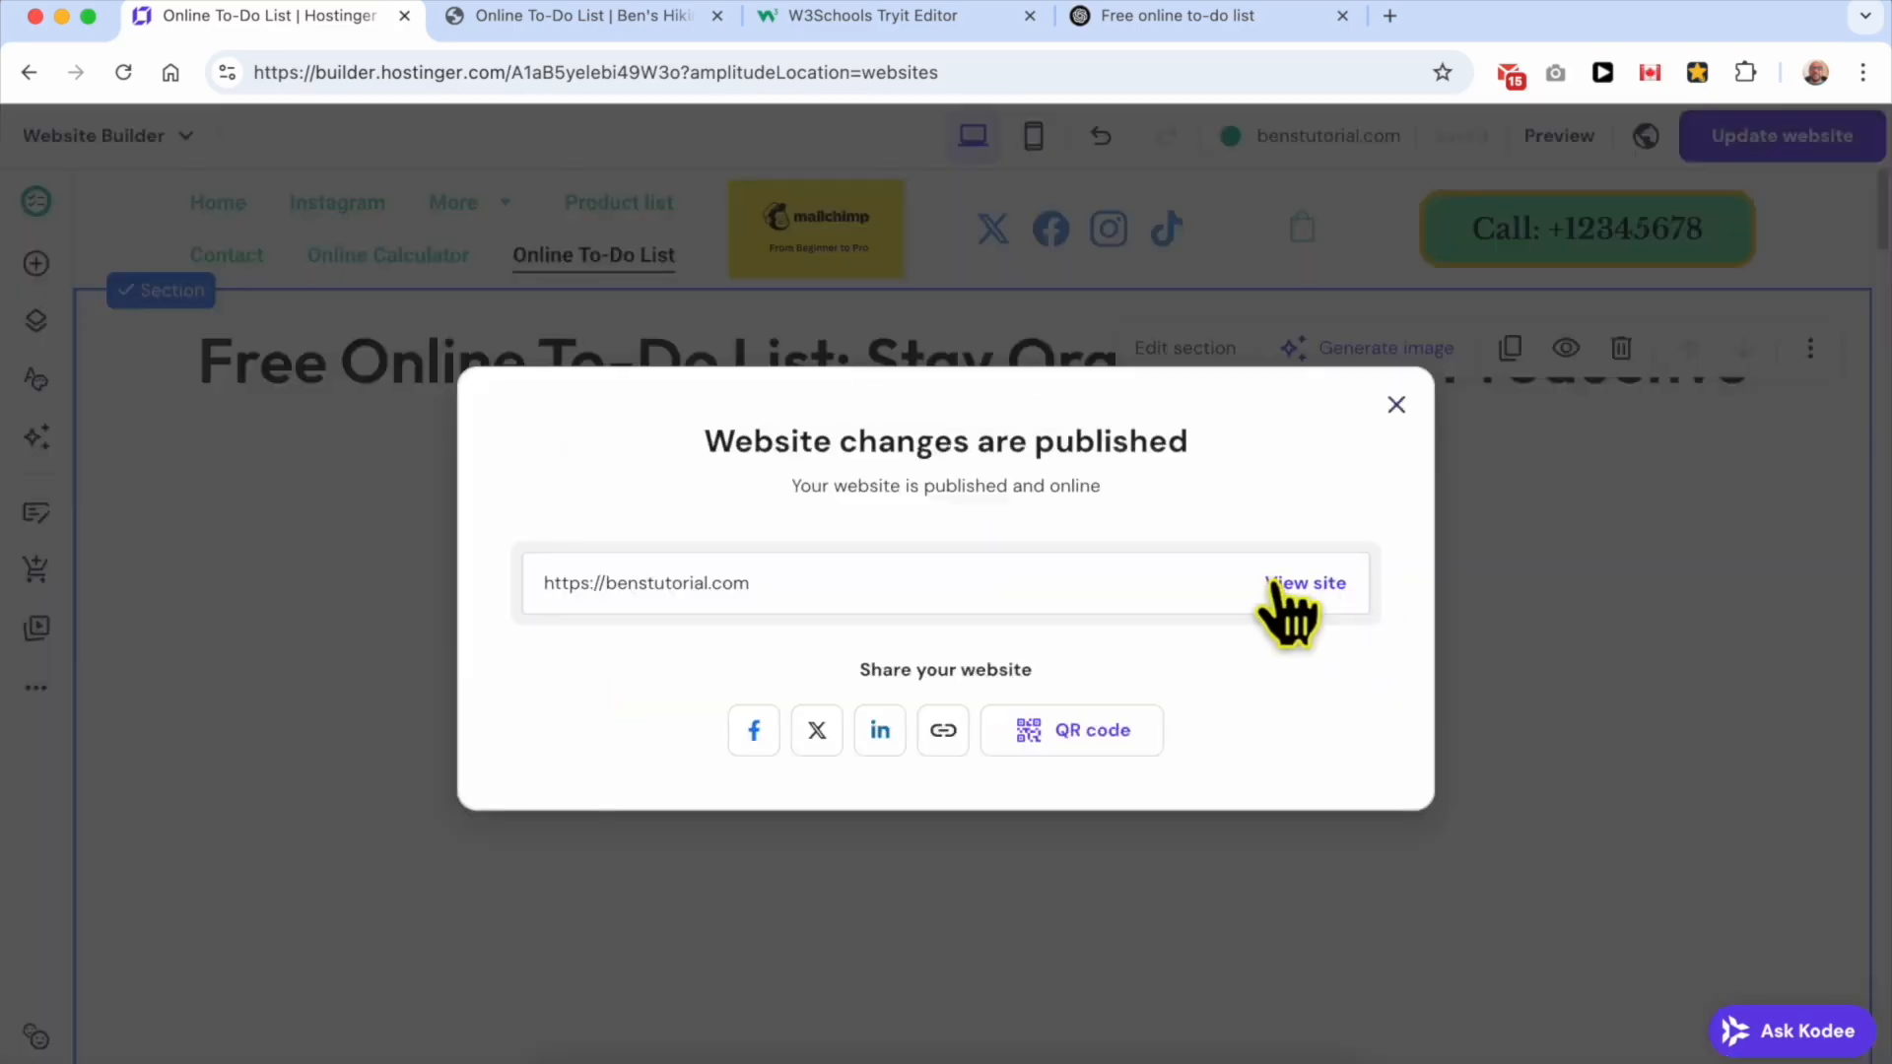
click(1271, 581)
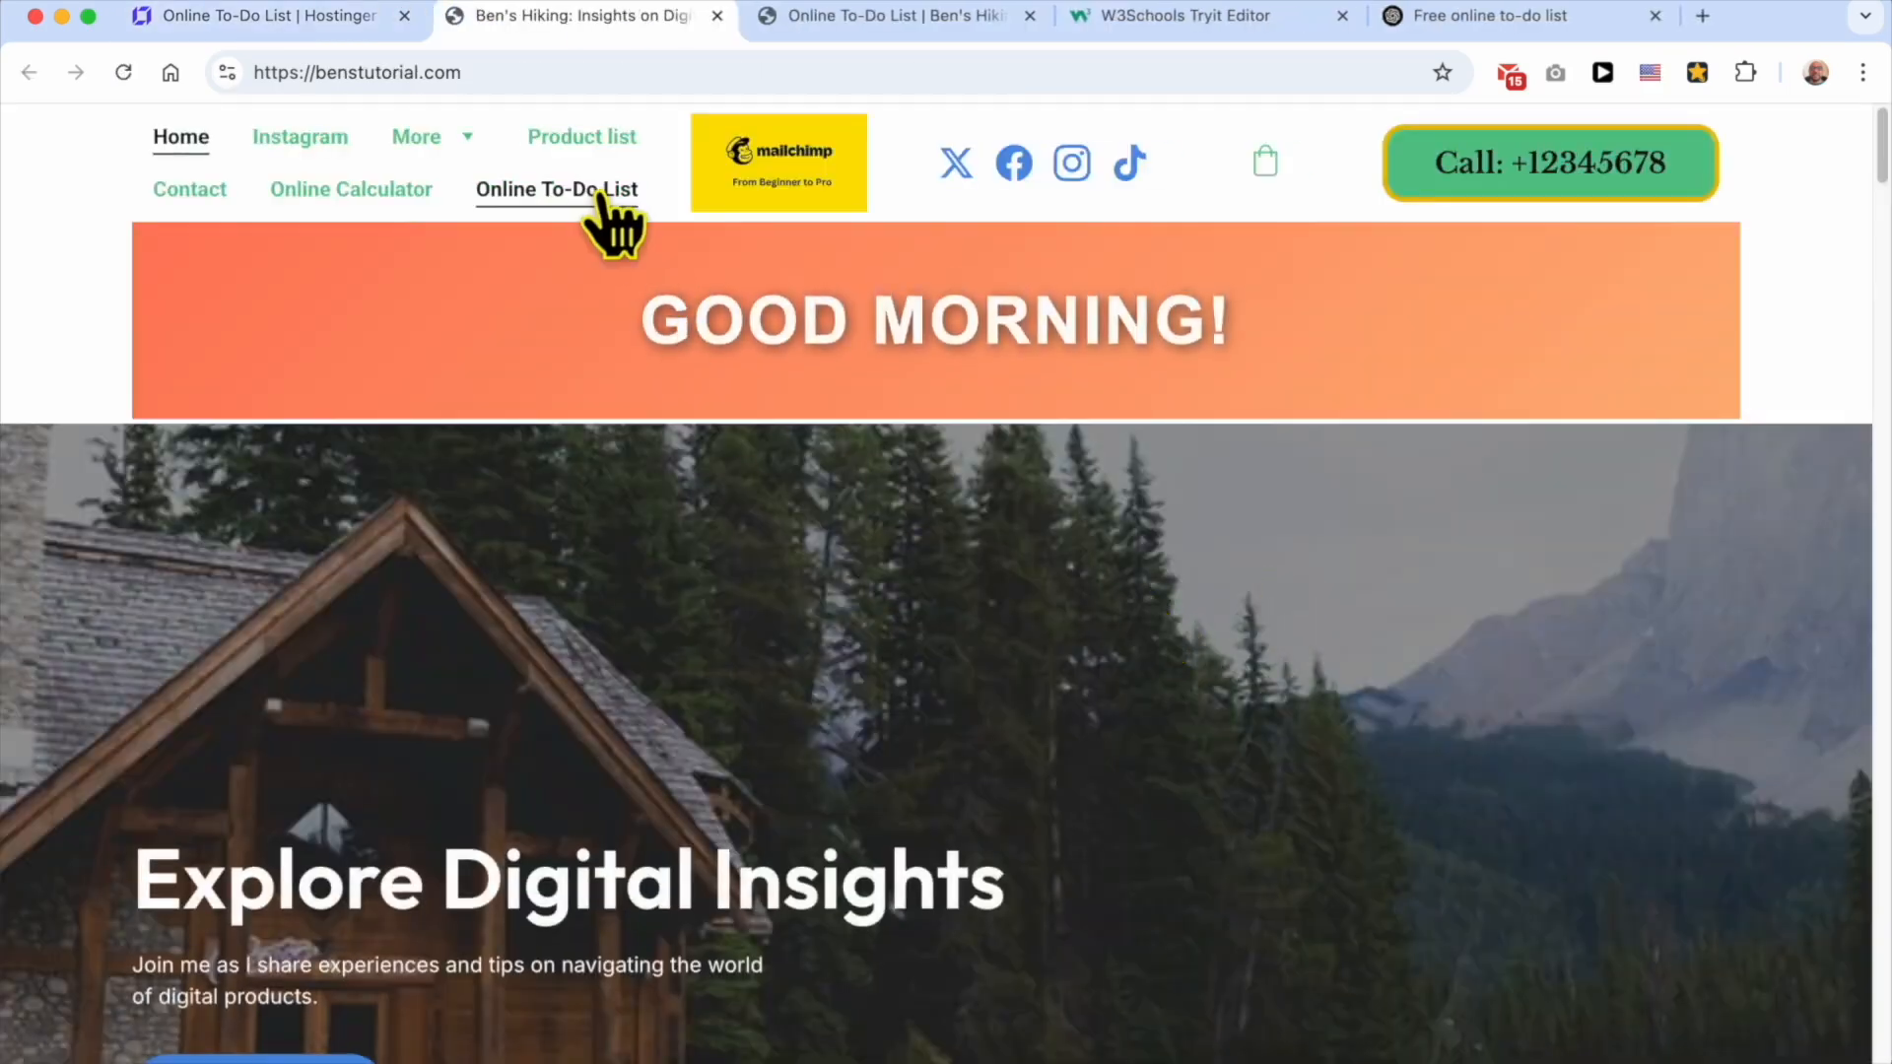
click(596, 191)
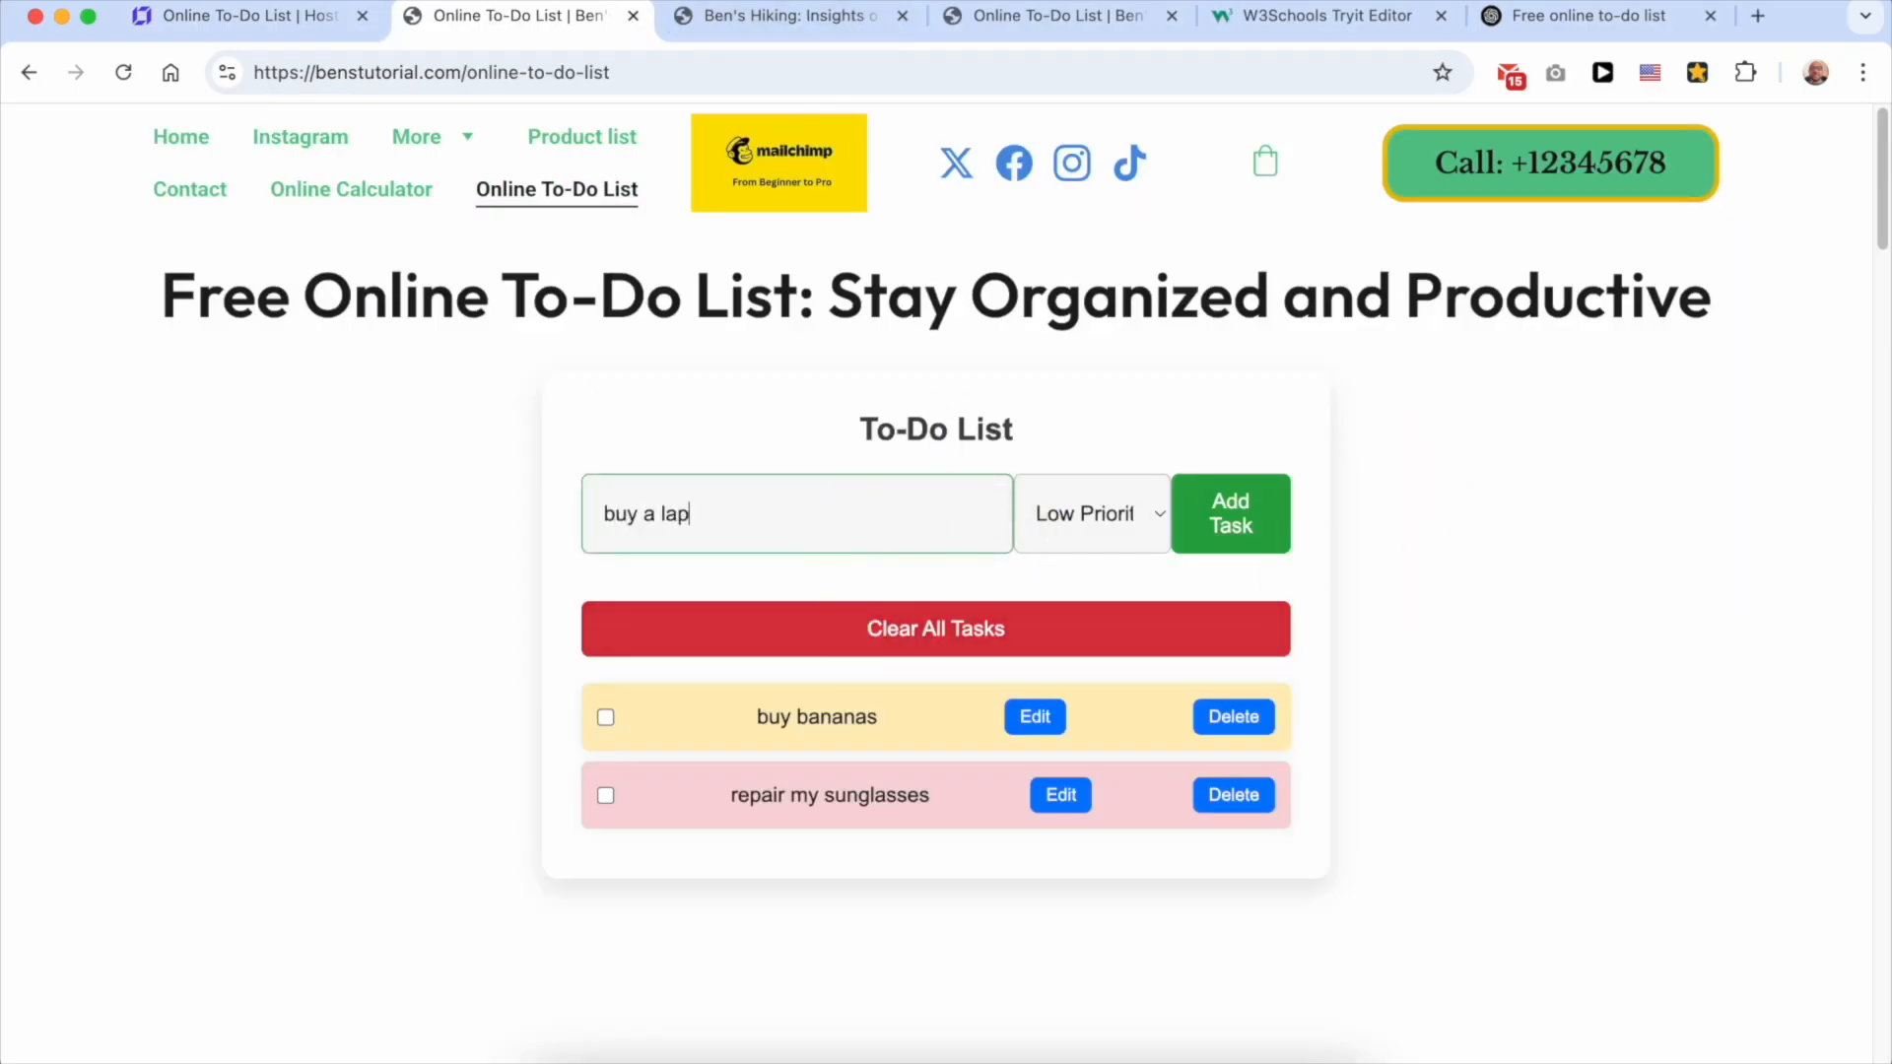
Step: Add the low-priority task "buy a laptop" to the live to-do list and check the page below it
click(1244, 530)
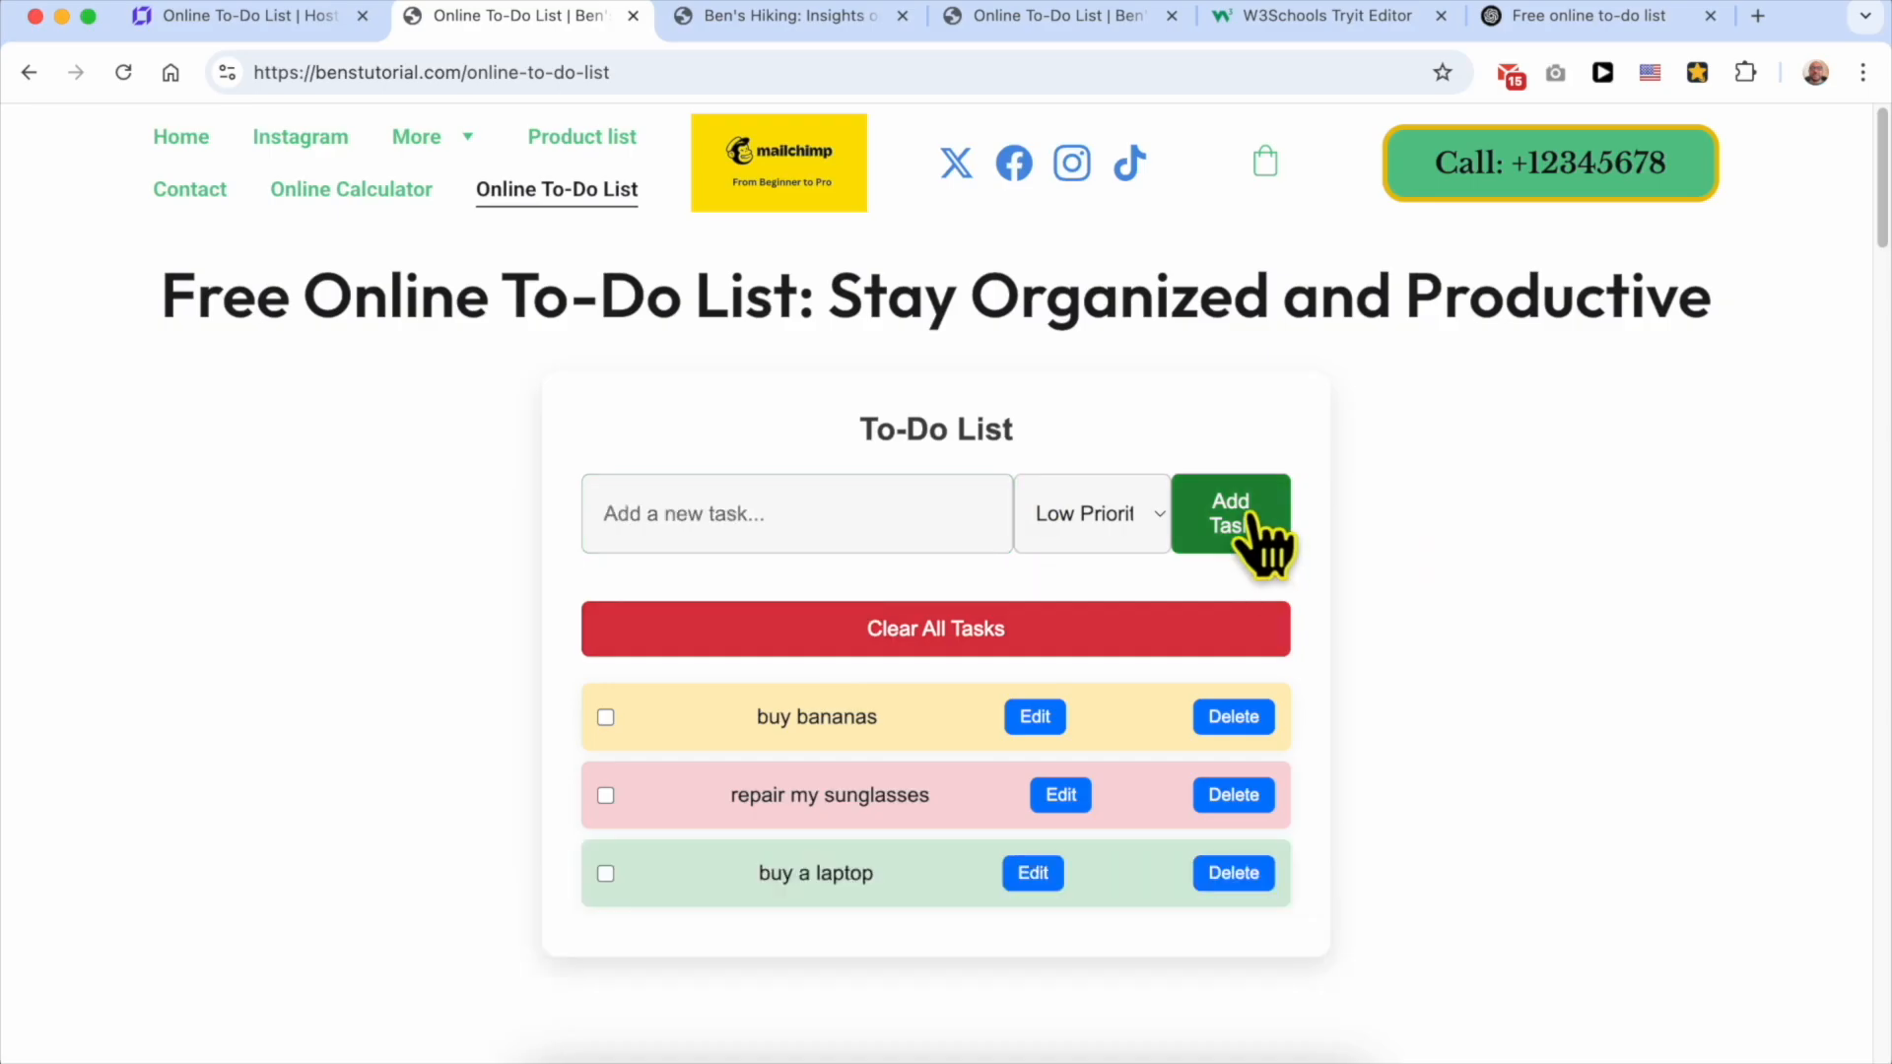
scroll(962, 831, down, 10)
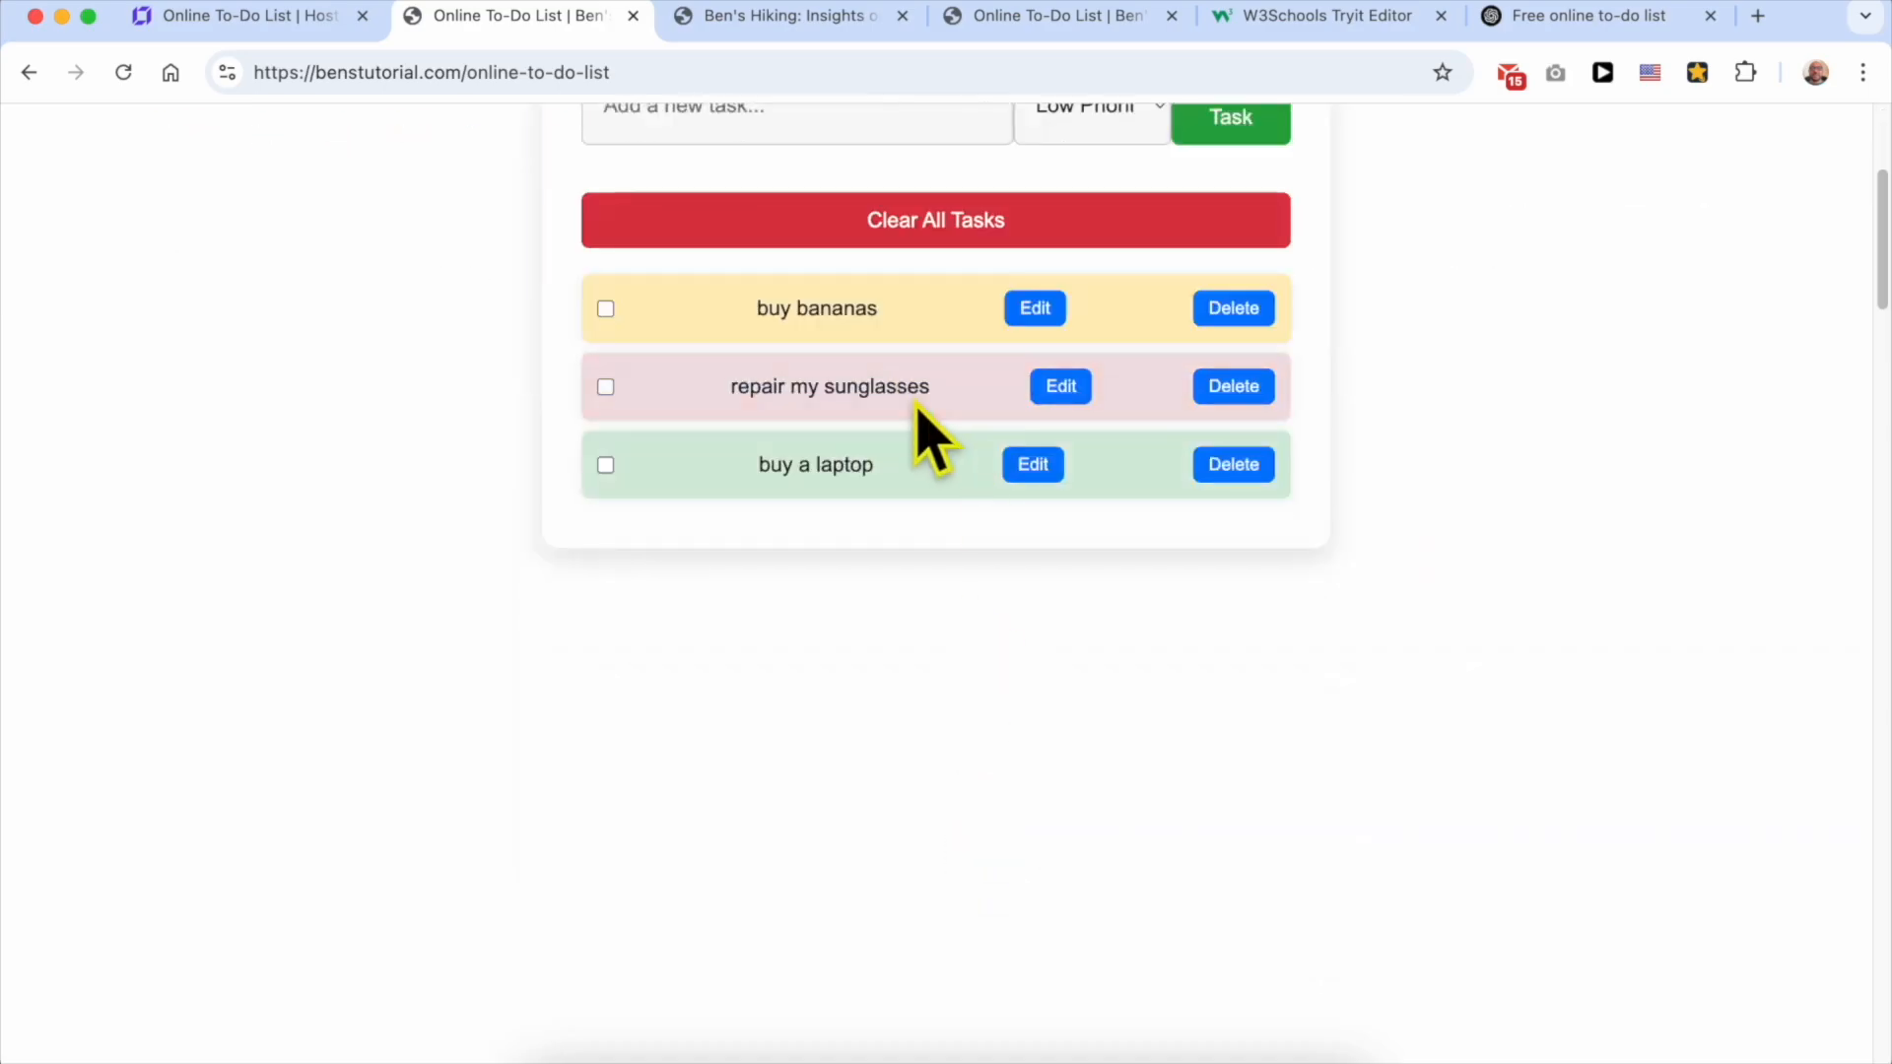
scroll(847, 601, up, 5)
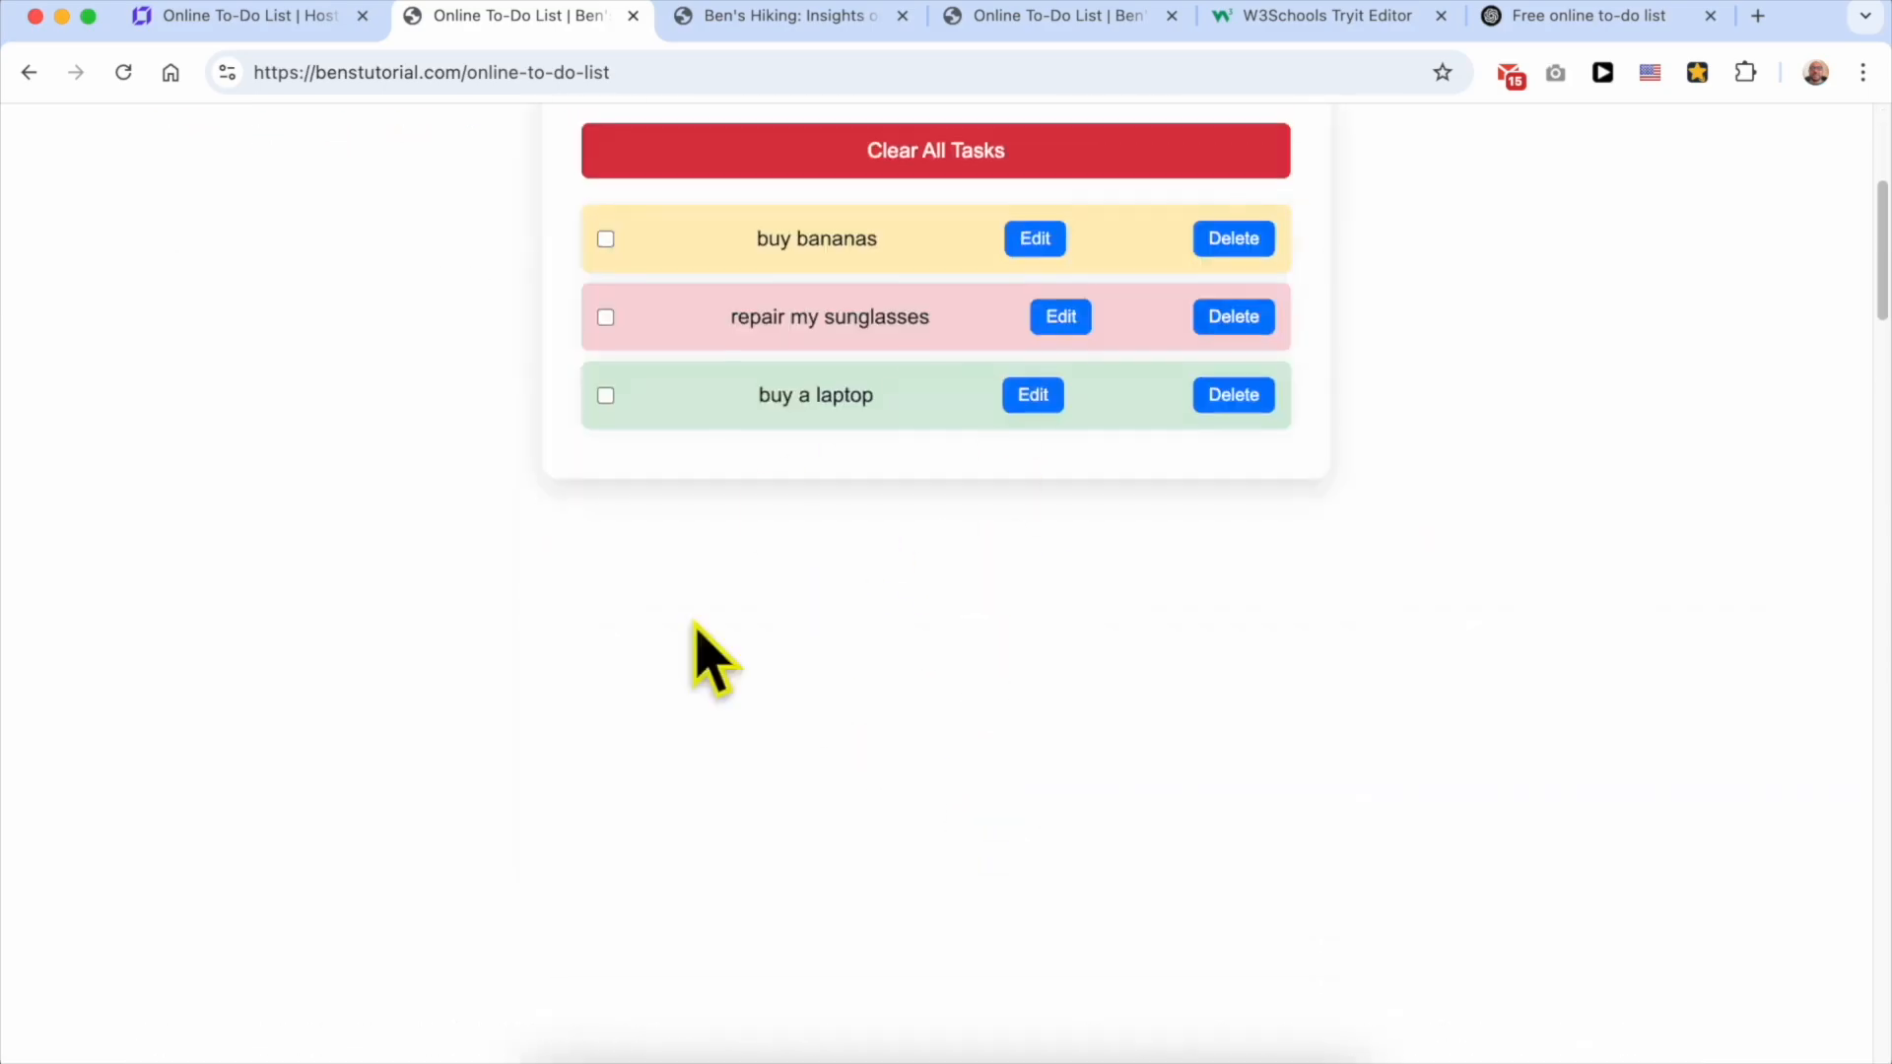
scroll(1035, 676, down, 2)
scroll(1458, 453, up, 8)
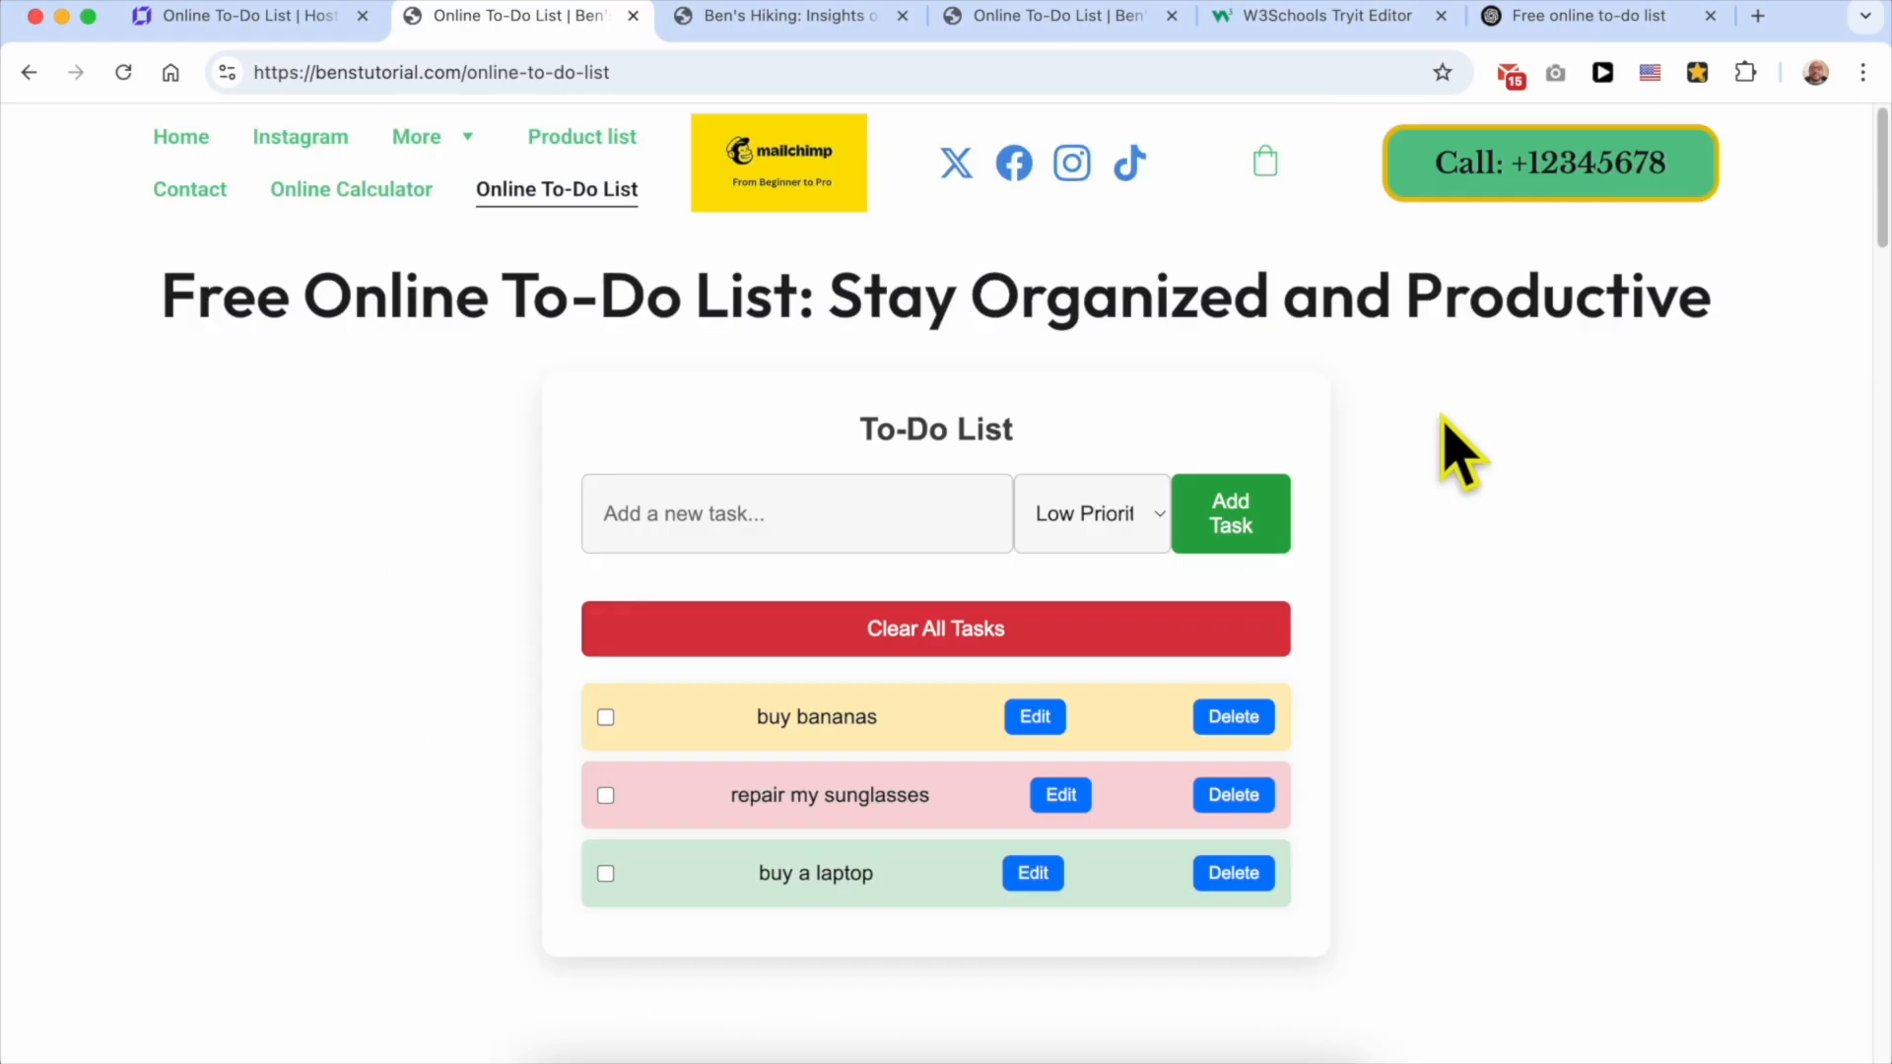